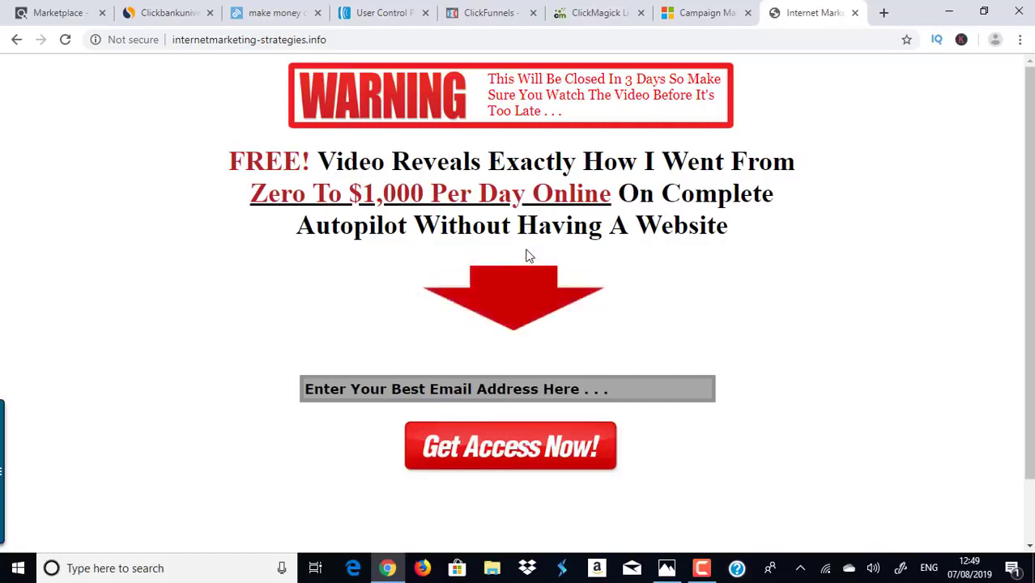
Step: Switch to the User Control Panel tab to show the AWeber overview for the MOBEICR list
click(382, 12)
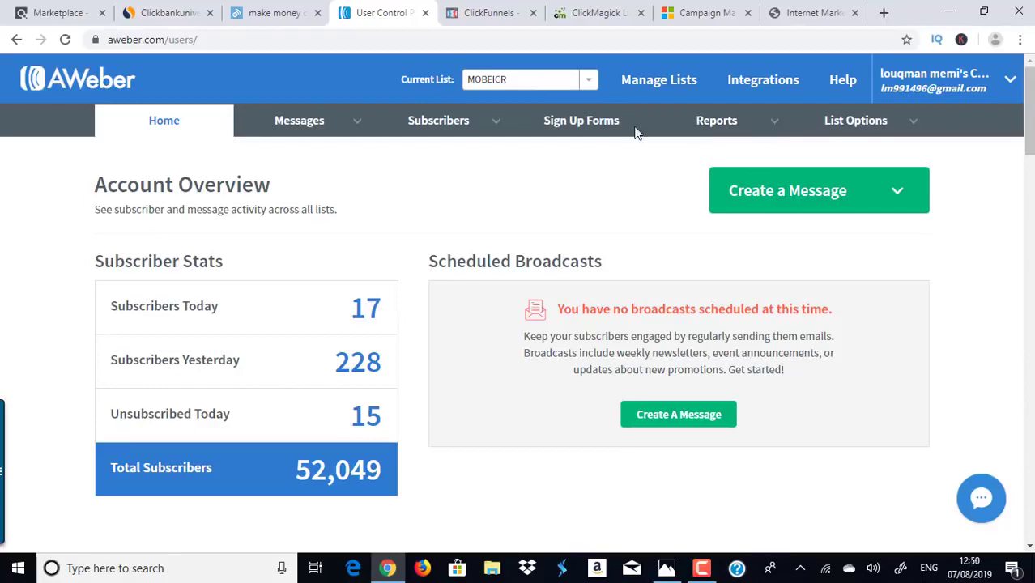
Step: Go to Manage Lists and choose Create A List
click(658, 89)
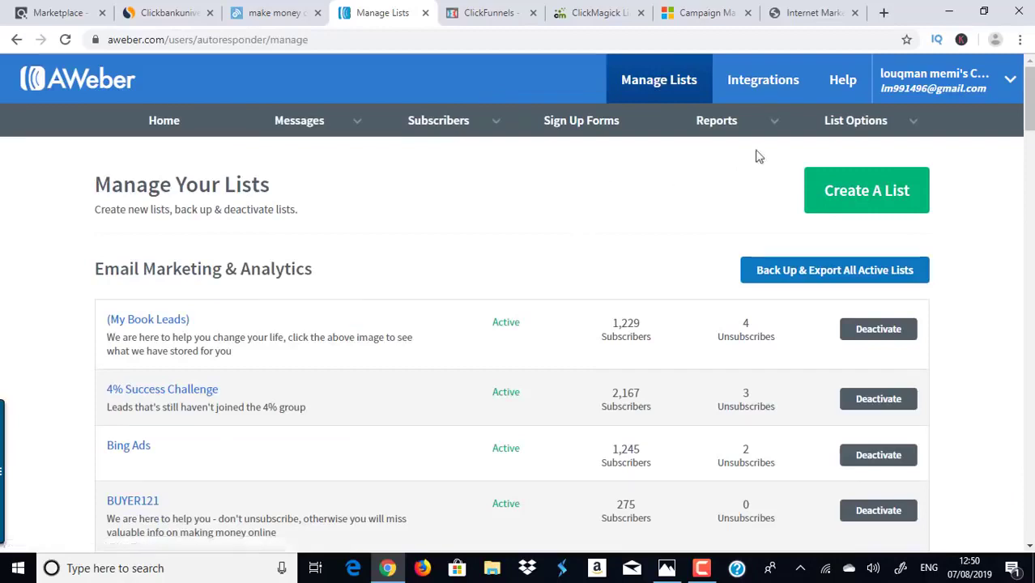
click(857, 192)
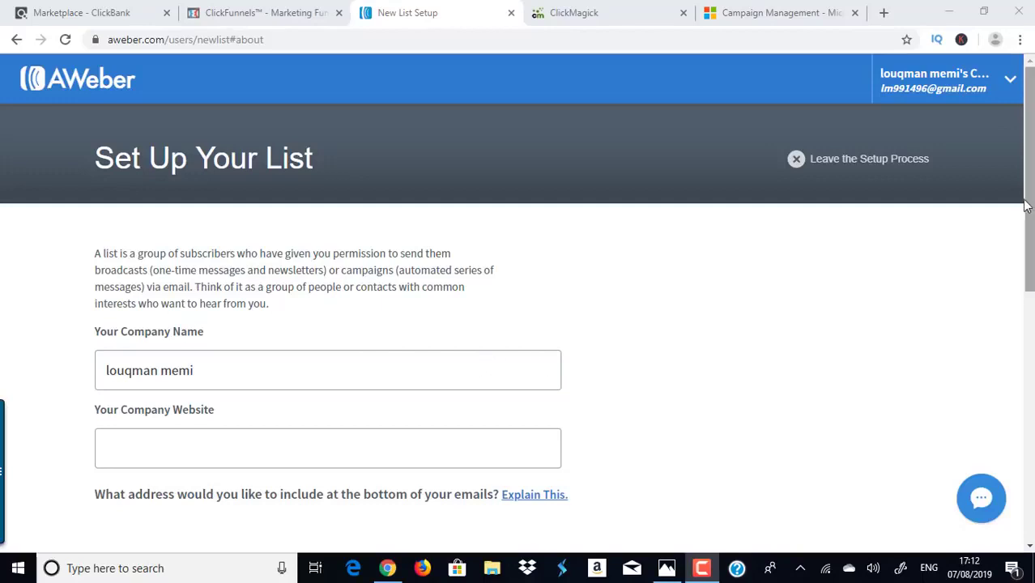
Step: Keep the existing sender name and sender email and continue to the Describe Your List step
drag(1028, 207, 1028, 405)
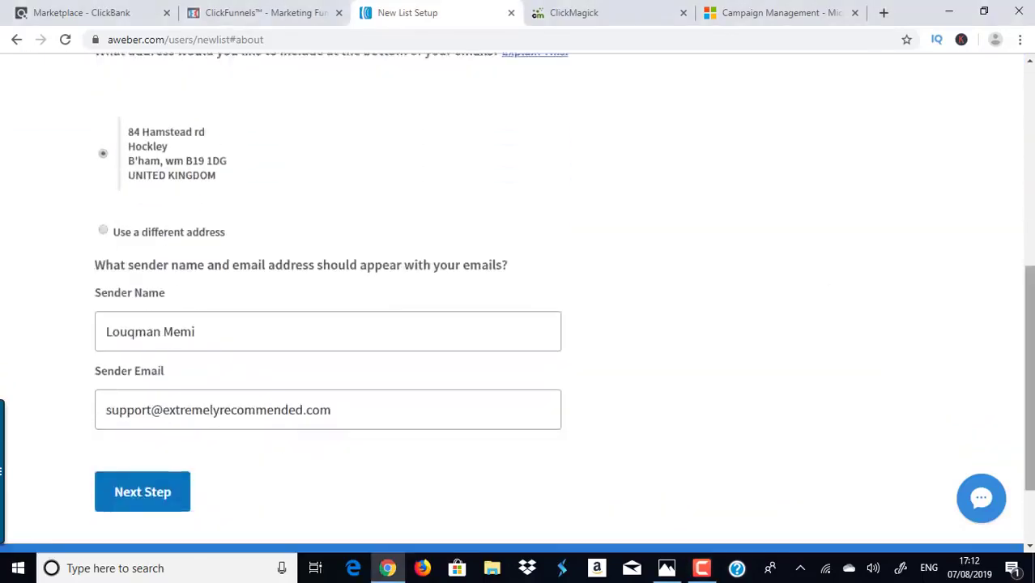
drag(1031, 328, 1031, 377)
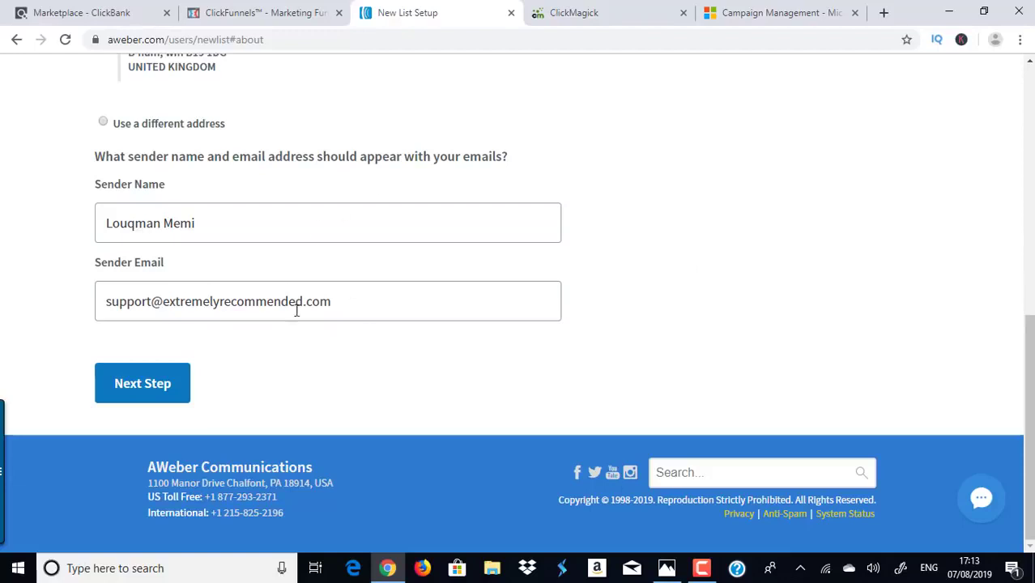
drag(356, 301, 163, 306)
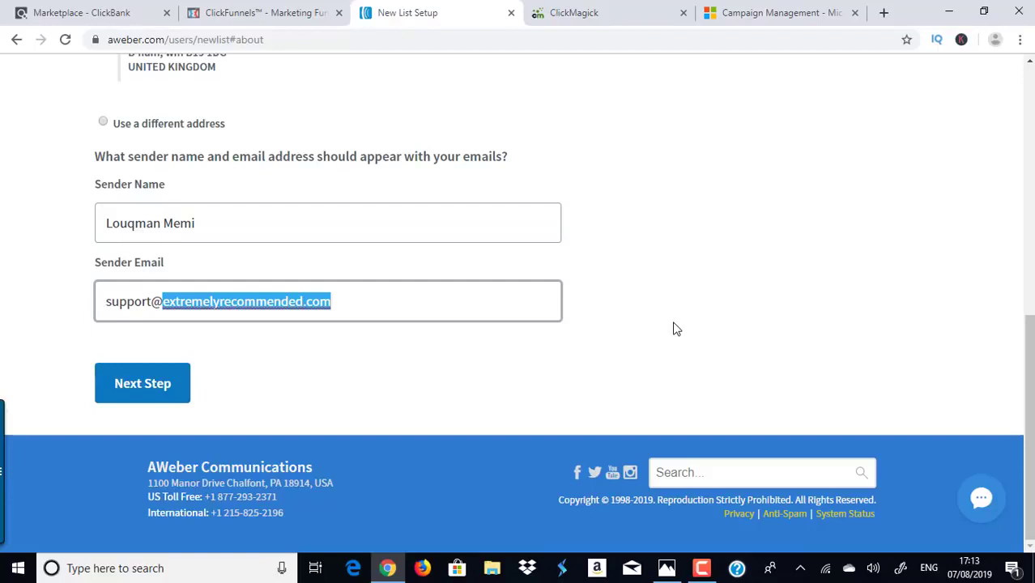
click(355, 303)
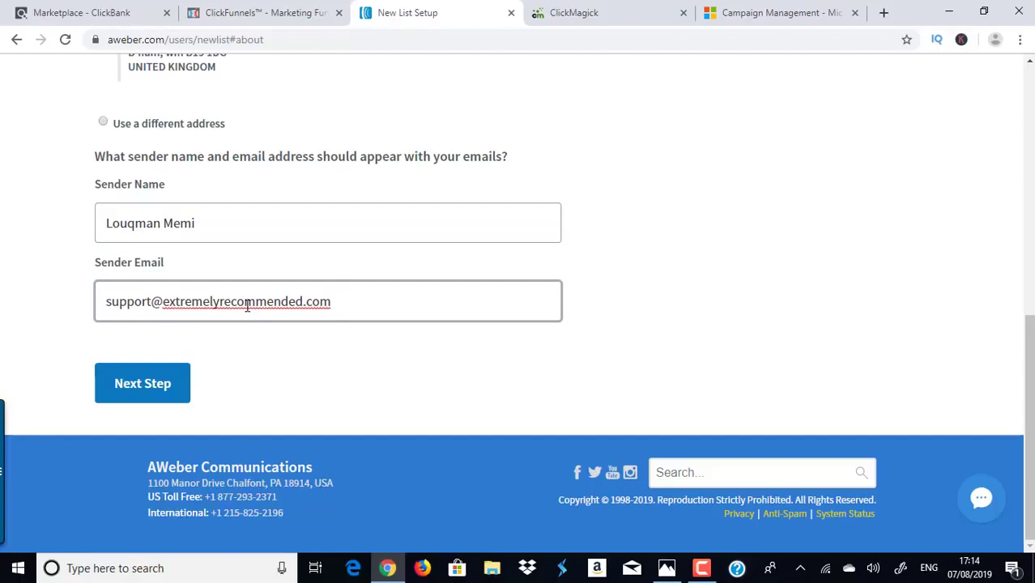
click(162, 384)
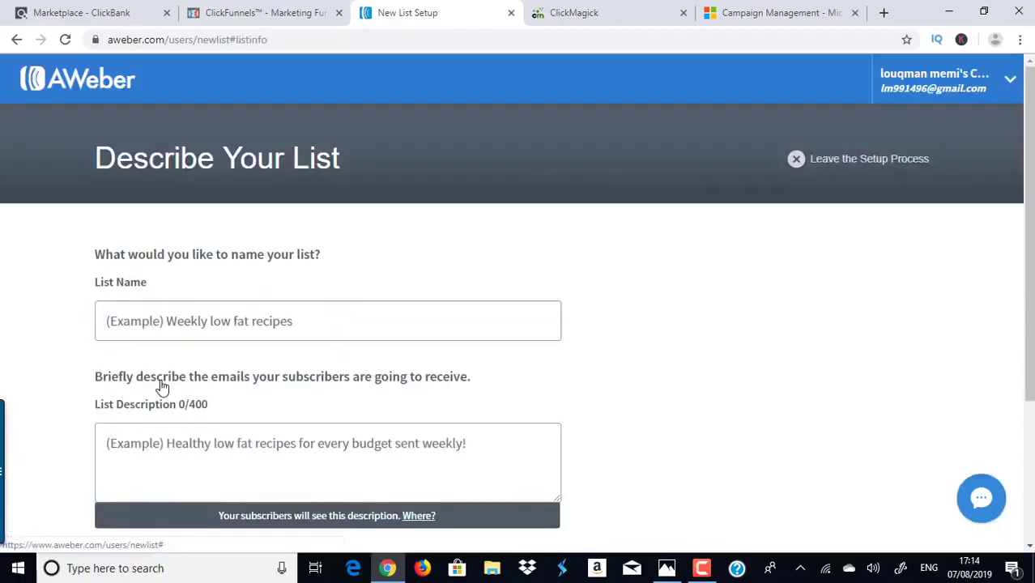
Step: Enter the list name 'Clickbank Super 2.0' and a placeholder description of zeros
click(343, 310)
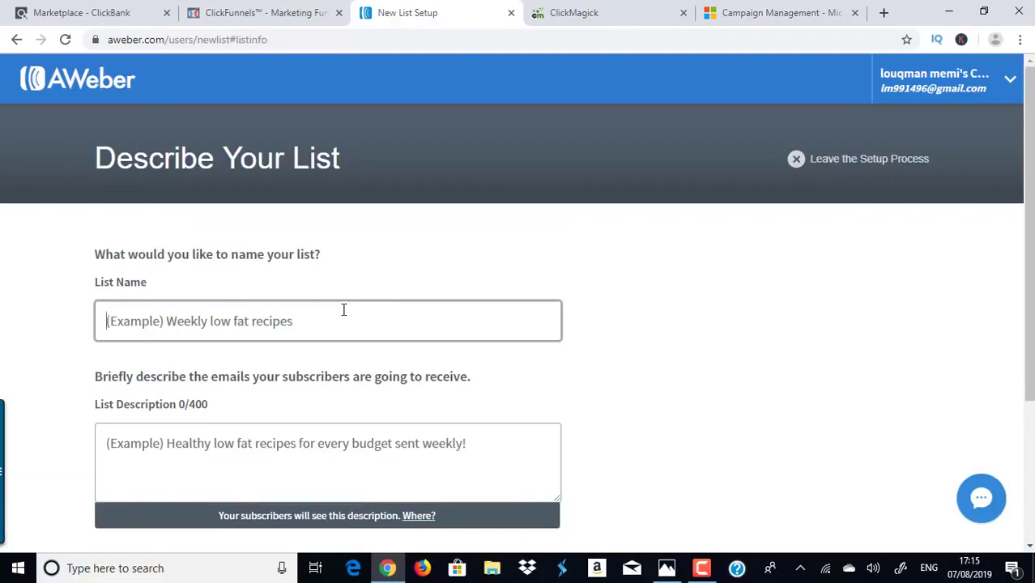
text(Clickbank Super 2.0)
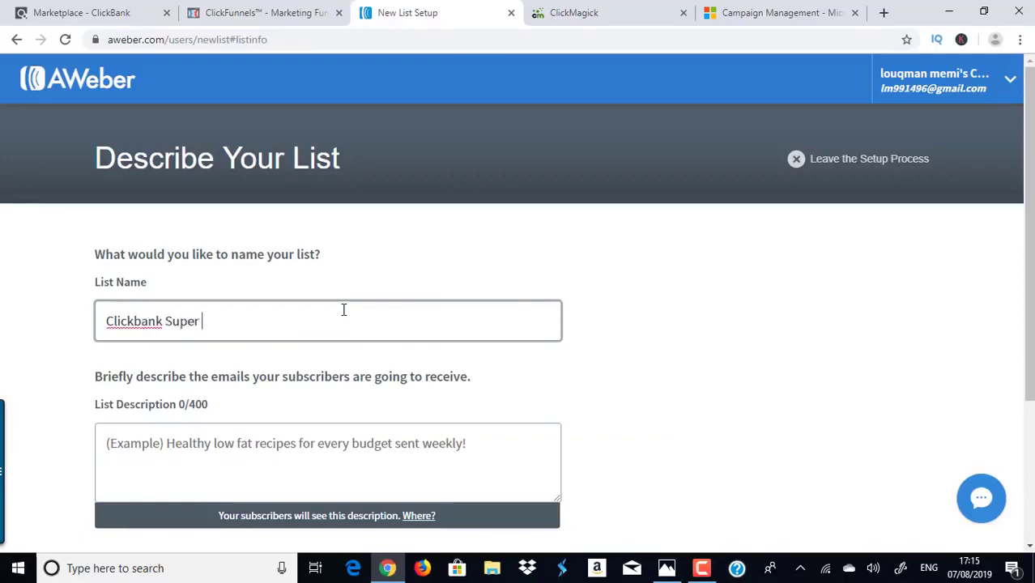
click(320, 464)
text(0000000000000000000)
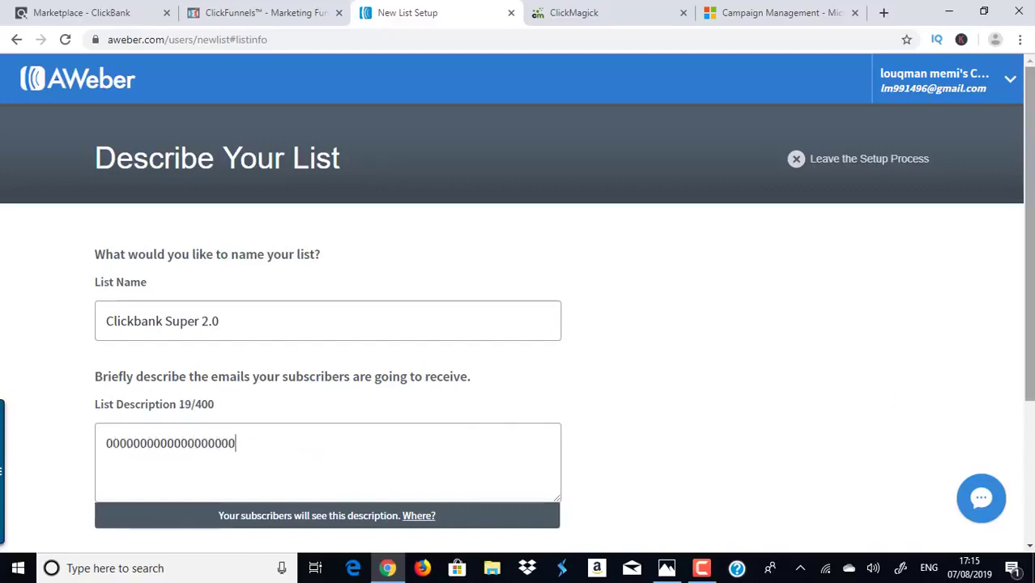
Step: Continue and approve the default confirmation message to create the list
scroll(1029, 243, down, 3)
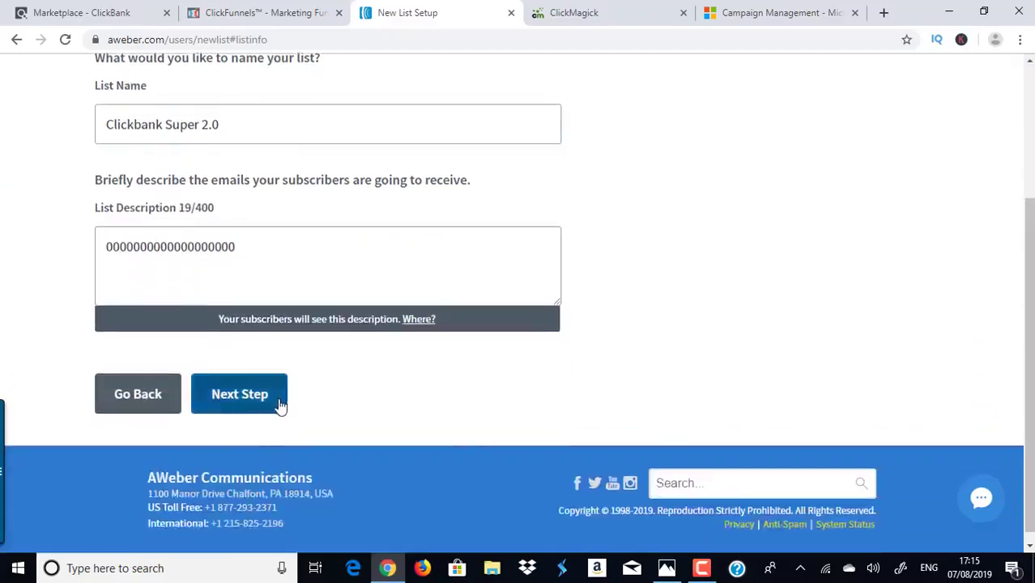
click(277, 399)
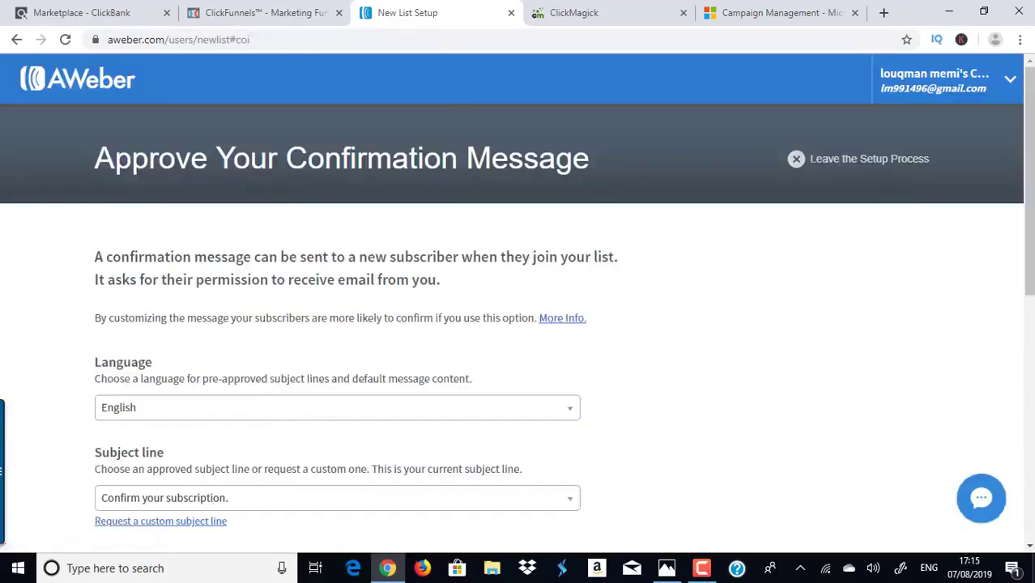
scroll(1004, 324, down, 6)
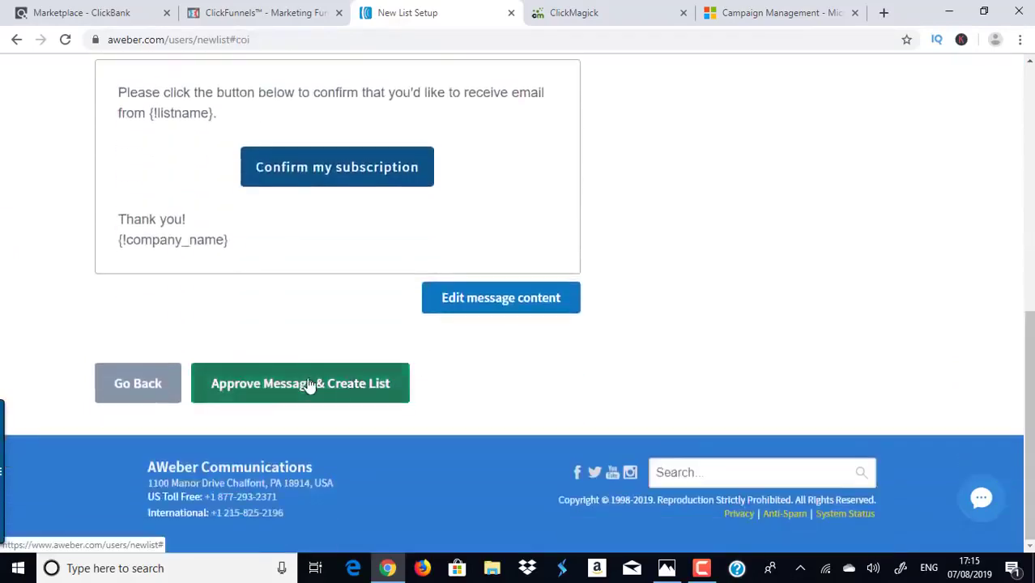
click(307, 384)
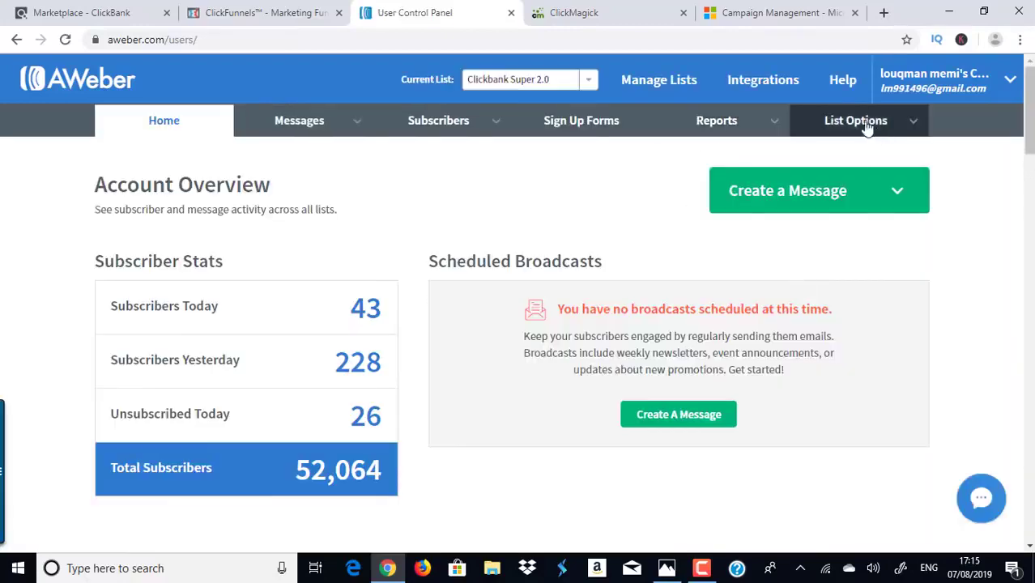
Step: In List Settings > Confirmation Message, switch off sign-up form confirmations, confirm Yes and save
mouse_move(875, 131)
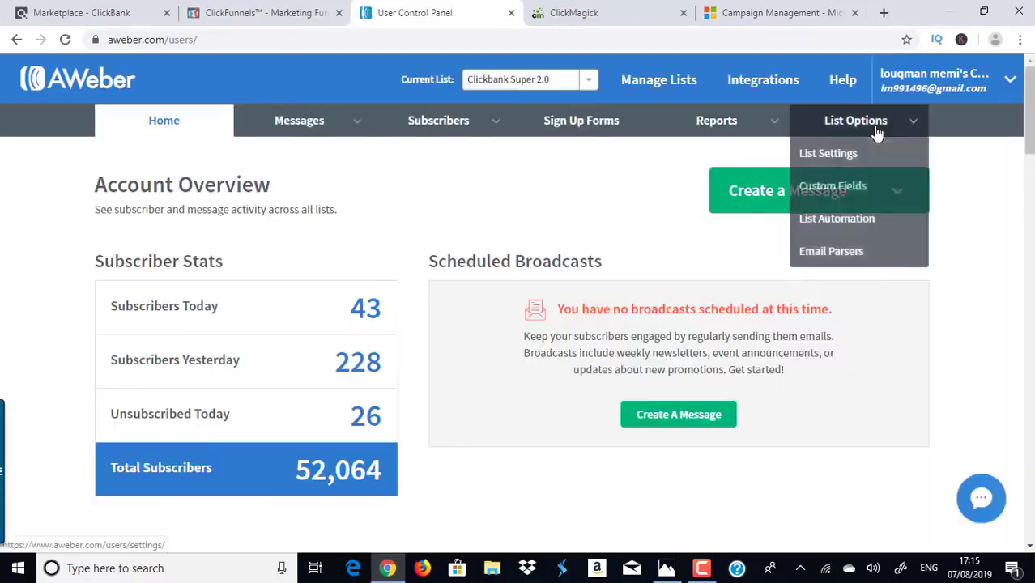
click(834, 154)
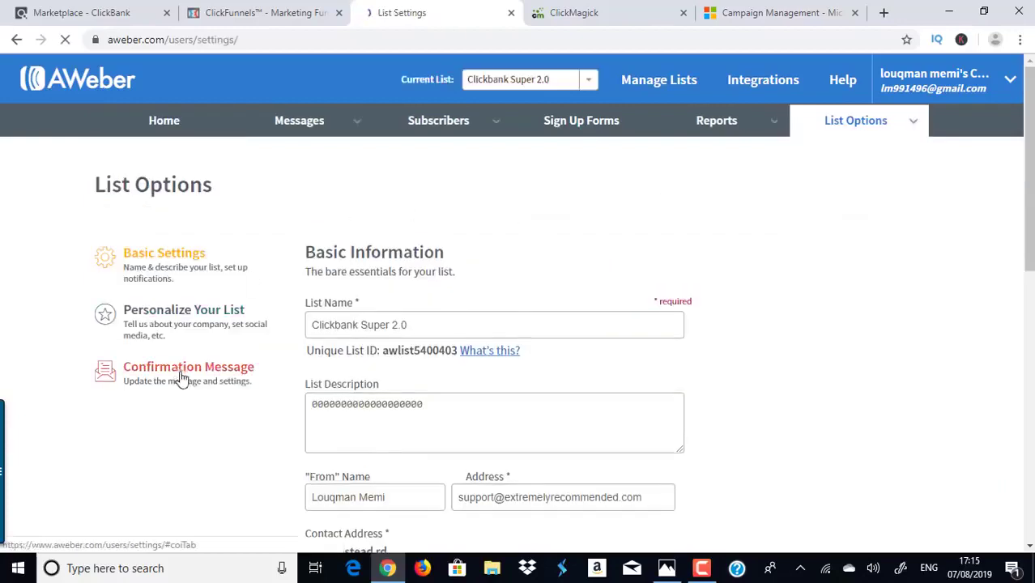
click(179, 376)
scroll(589, 368, down, 8)
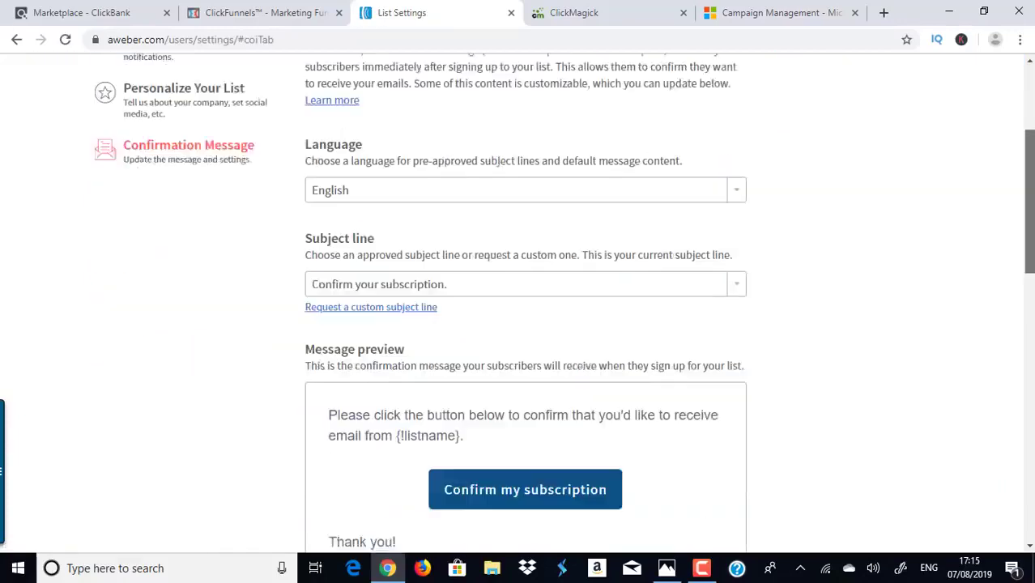
scroll(308, 280, down, 1)
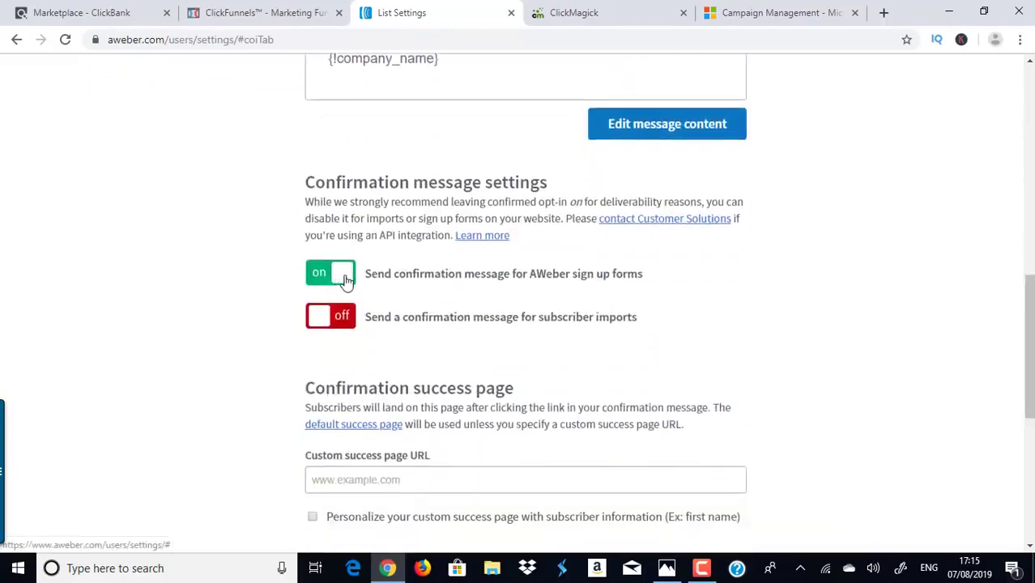
click(345, 279)
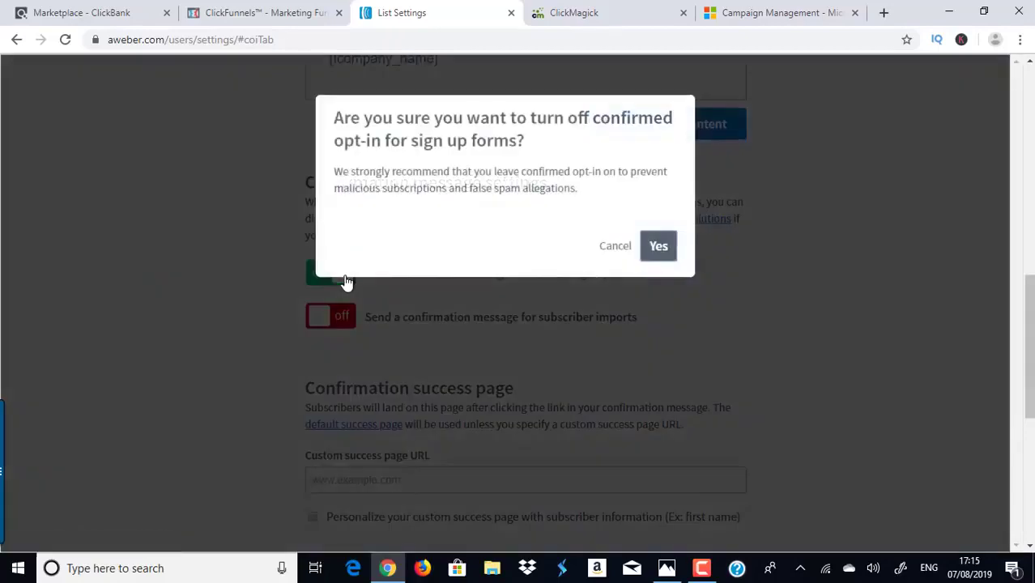
click(659, 250)
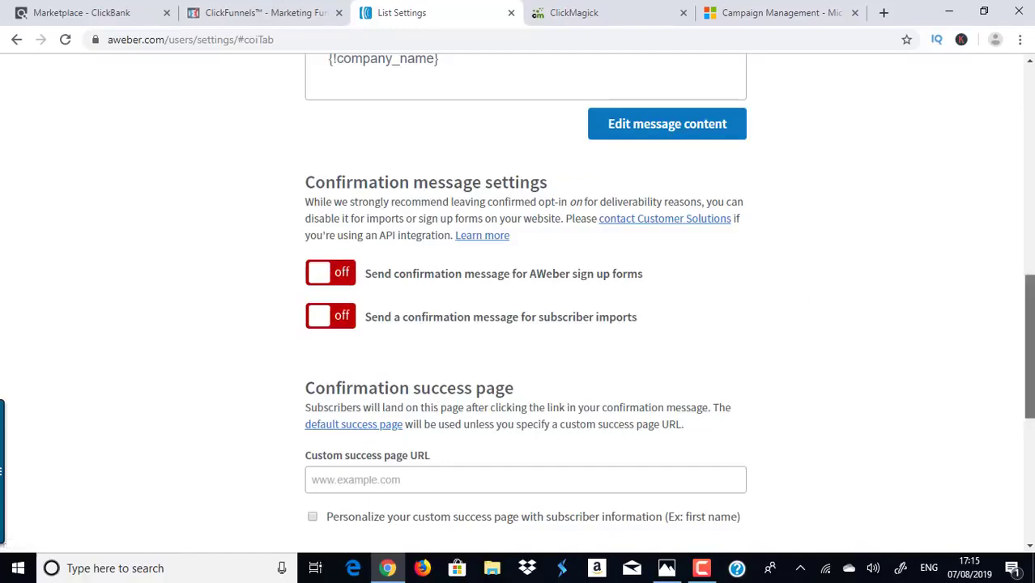
scroll(1029, 348, down, 3)
click(407, 356)
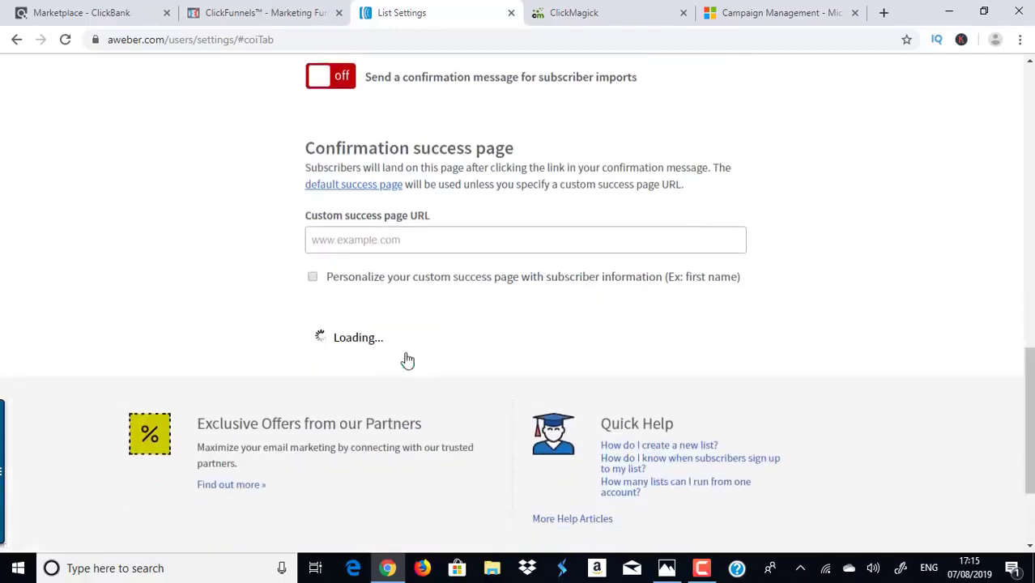
scroll(1028, 364, up, 15)
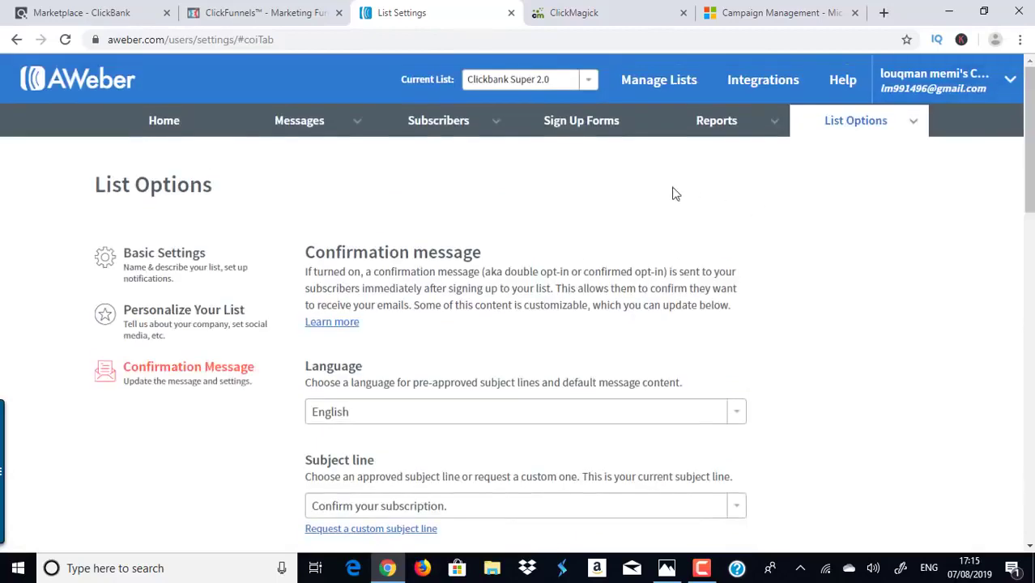
Step: Start a new sign-up form, remove its Name field and continue to the settings step
click(591, 137)
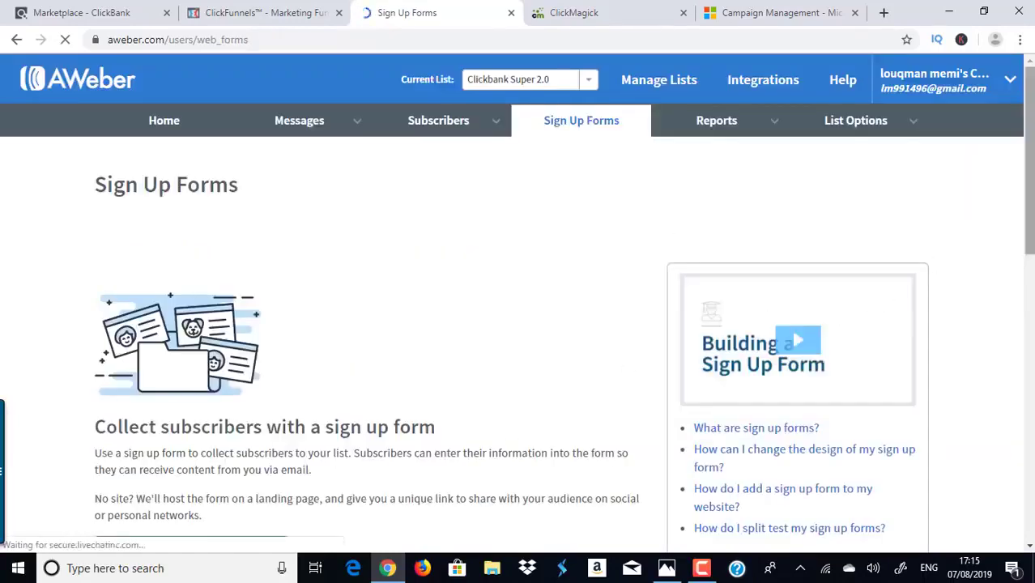
scroll(352, 378, down, 2)
click(205, 373)
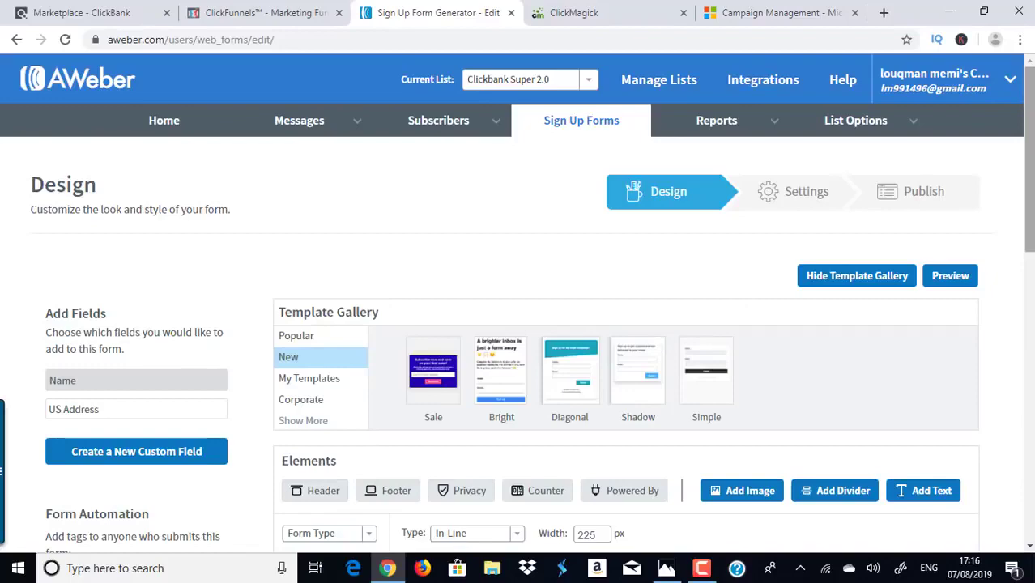
drag(1028, 162, 1028, 297)
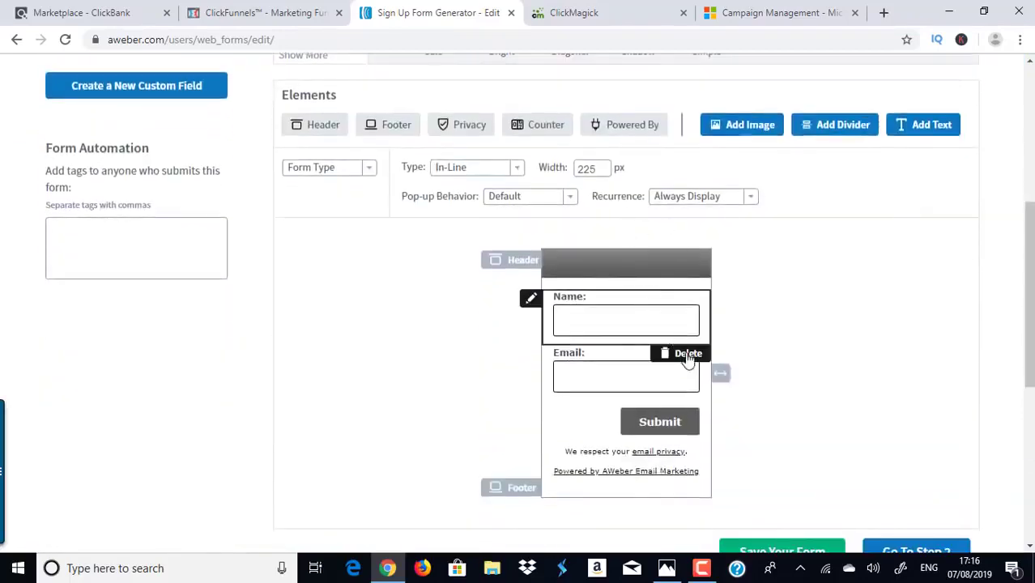
click(686, 357)
click(913, 504)
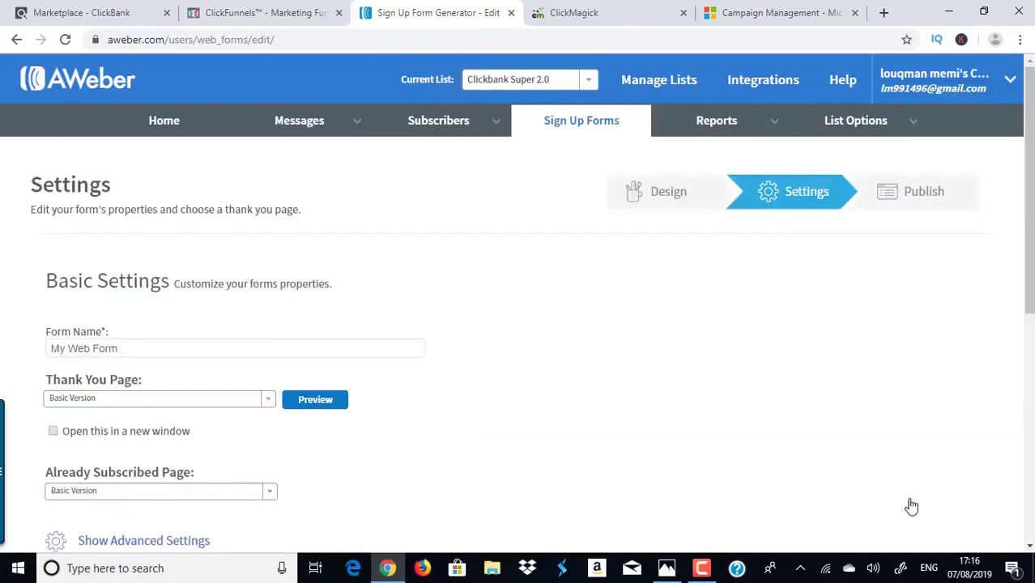
Step: Name the form 'Clickbank Affiliate' and save it
drag(127, 344, 2, 342)
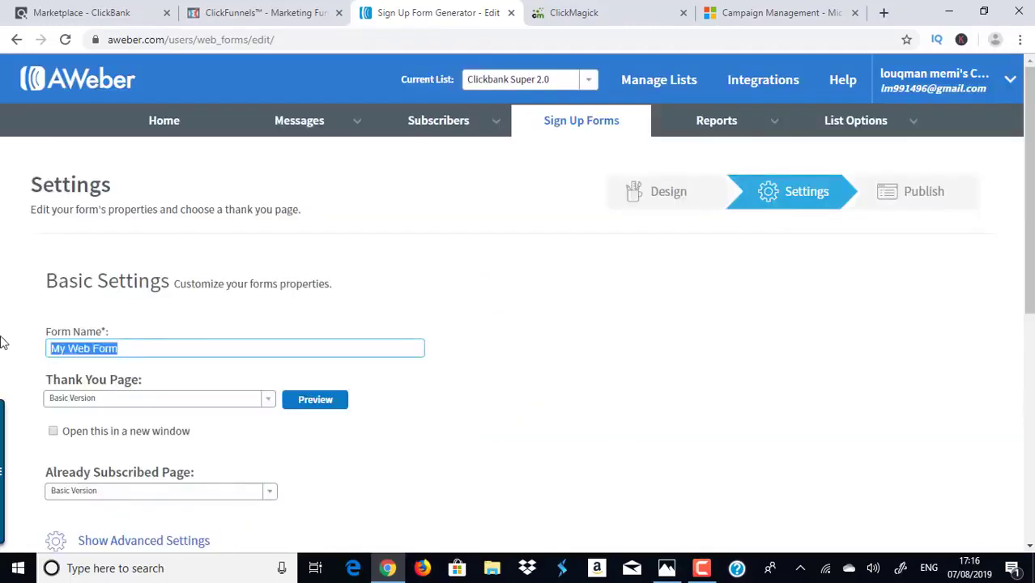
text(Clickbank Affiliate)
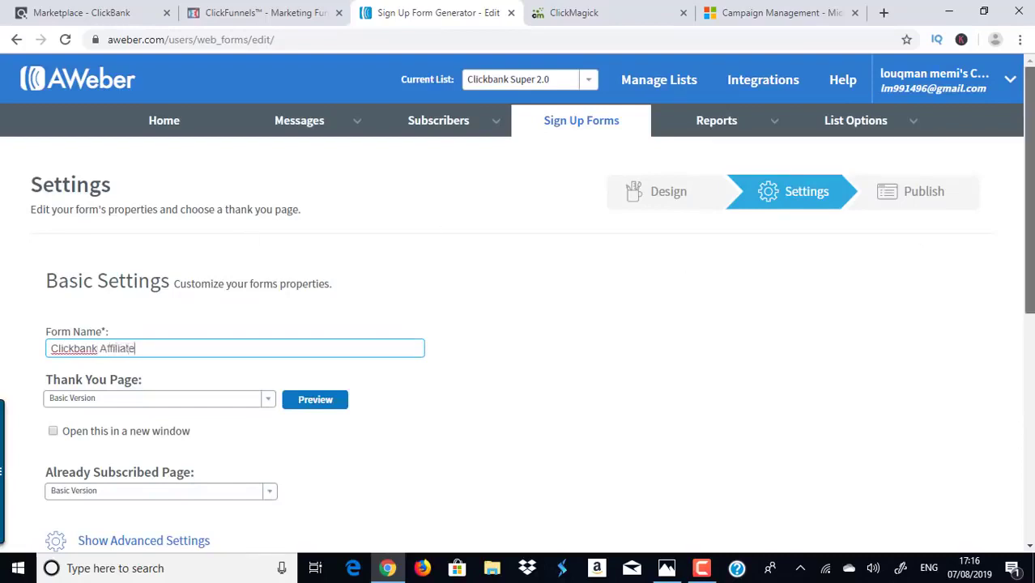
scroll(314, 318, down, 3)
click(158, 330)
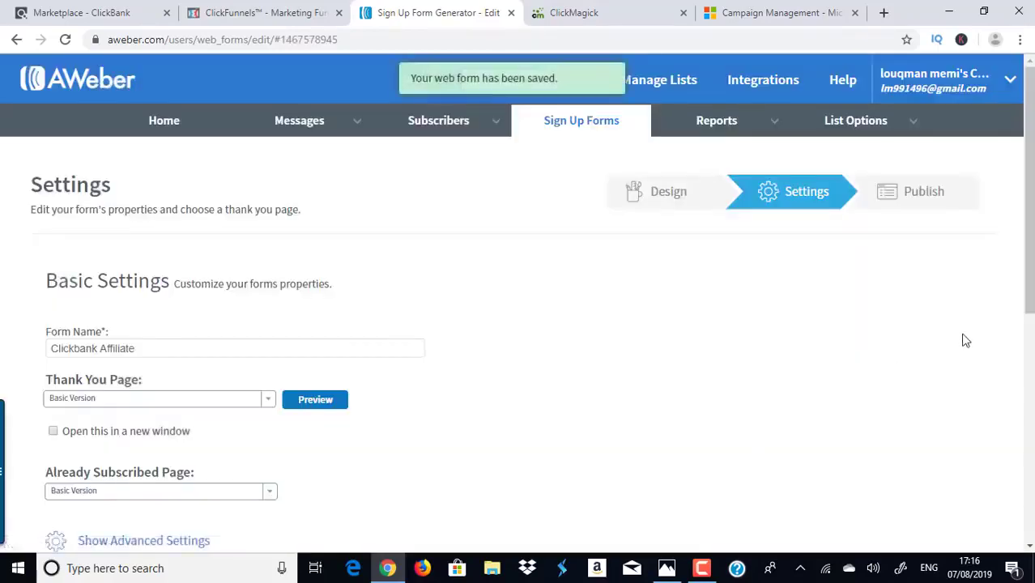
mouse_move(346, 136)
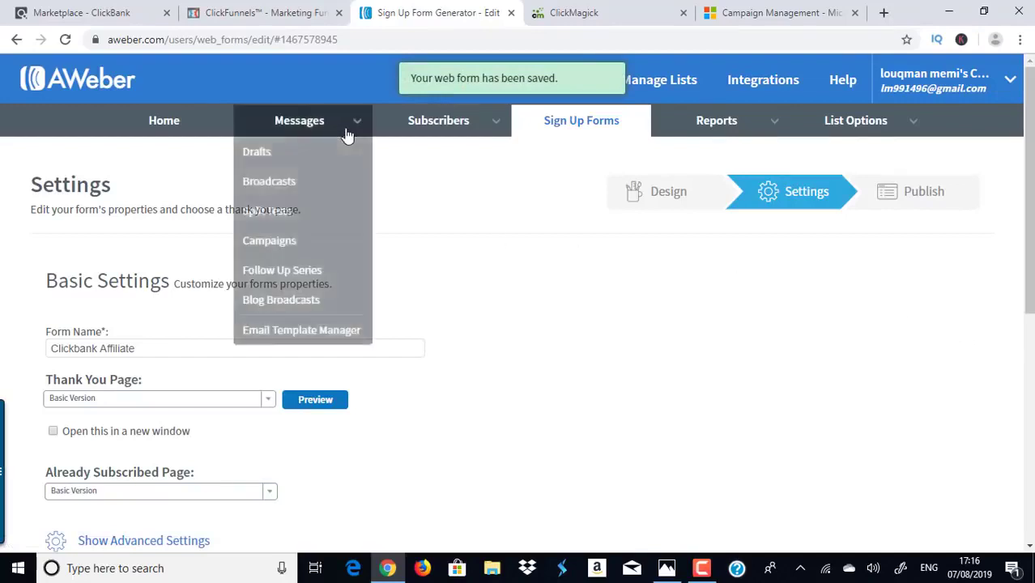
Step: Start a drag-and-drop follow-up email, check the ClickBank offers, then minimise Chrome
click(296, 273)
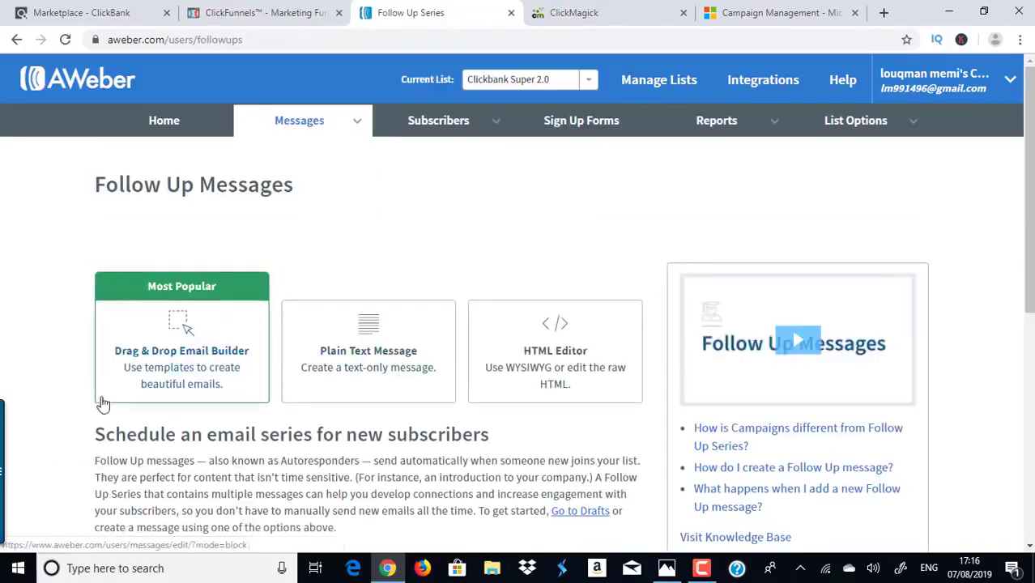
click(197, 357)
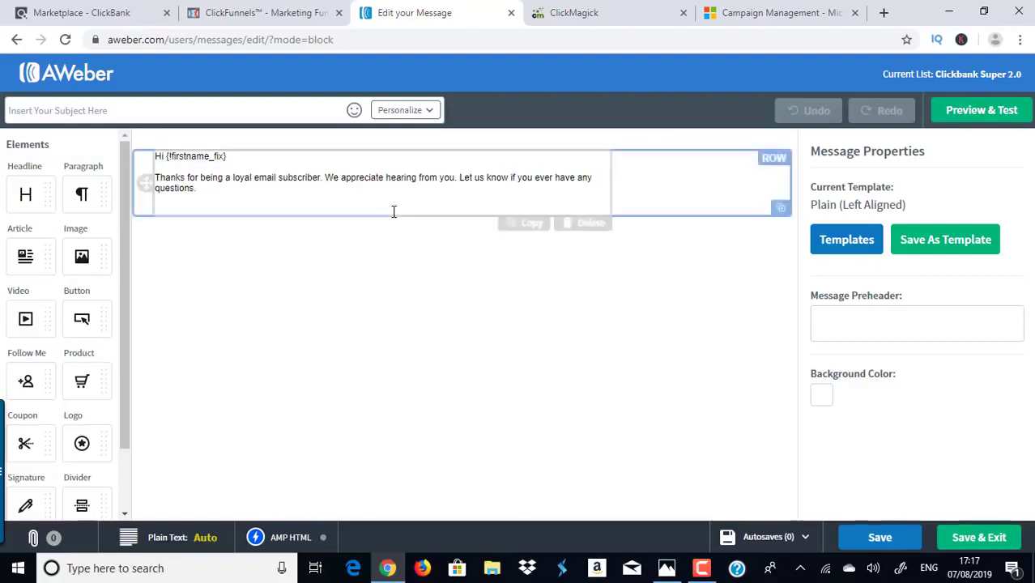
click(129, 9)
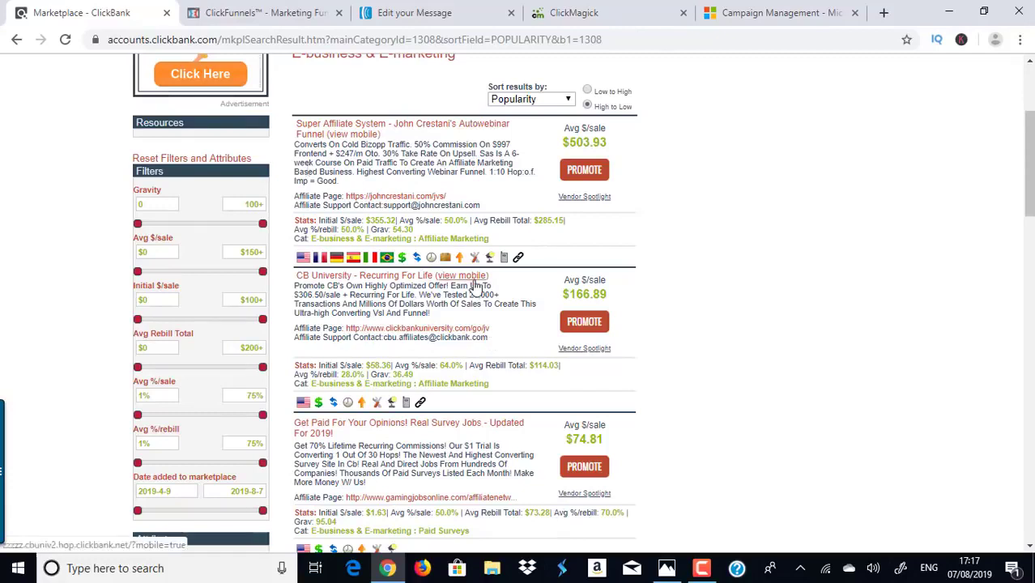
click(437, 12)
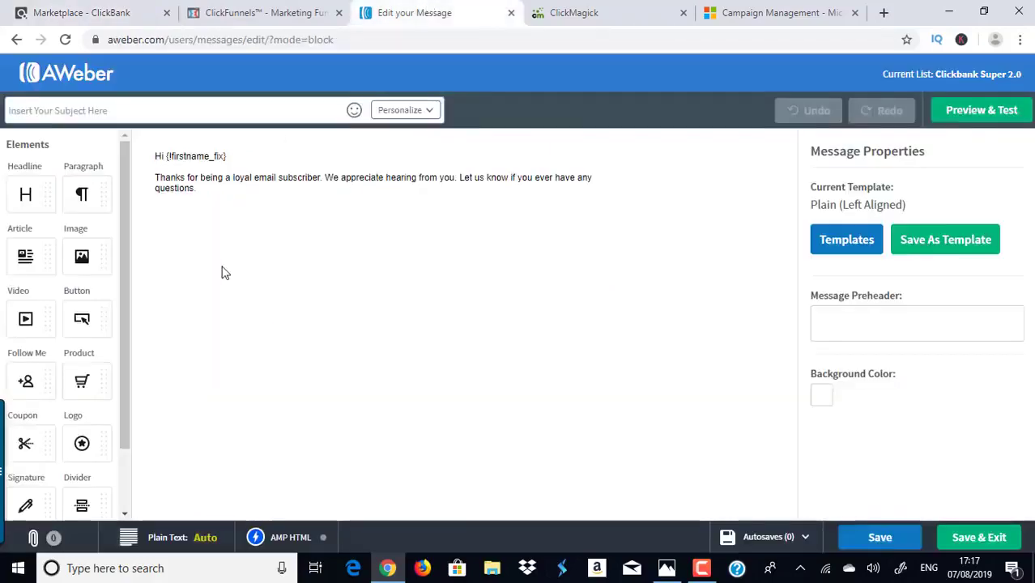
click(387, 567)
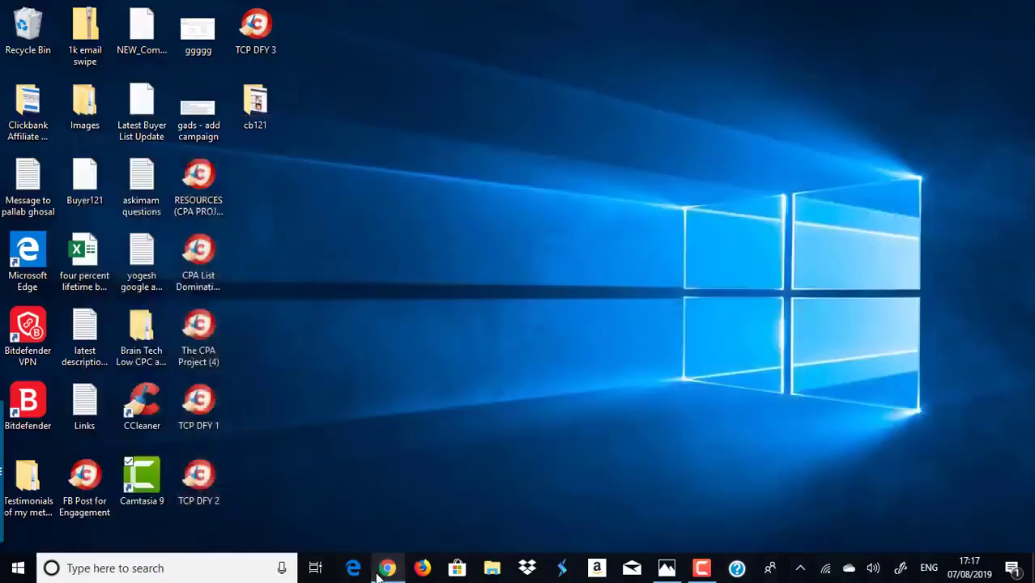
Step: In the 1k email swipe archive's swipes folder, preview email14, then open email53 and select its subject
click(95, 51)
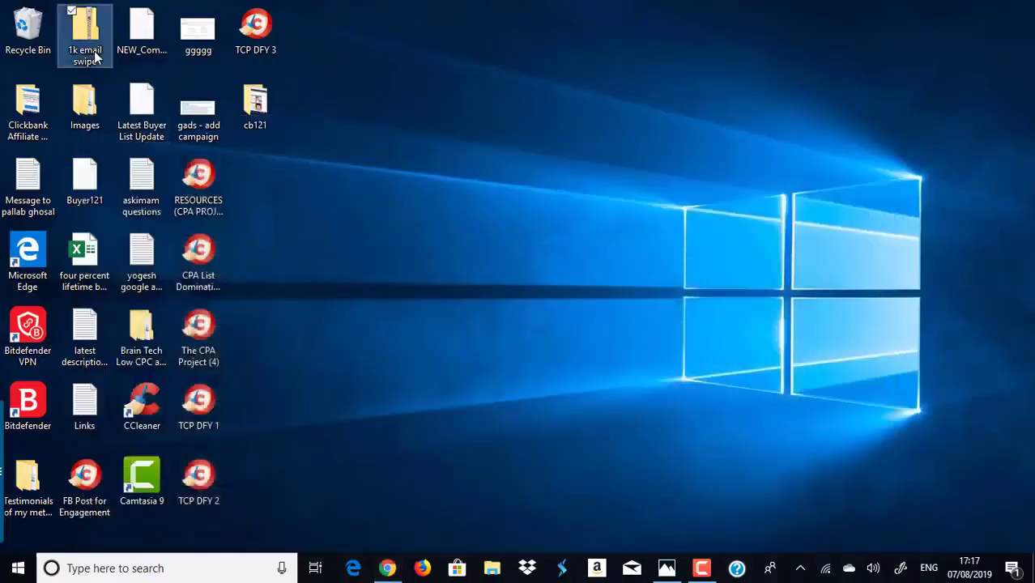
double_click(96, 51)
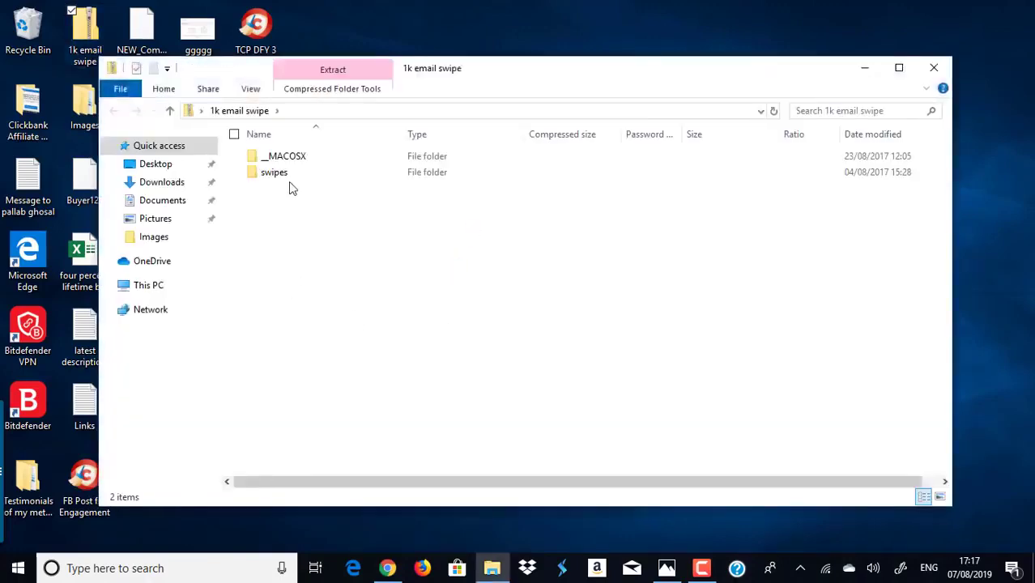
double_click(283, 176)
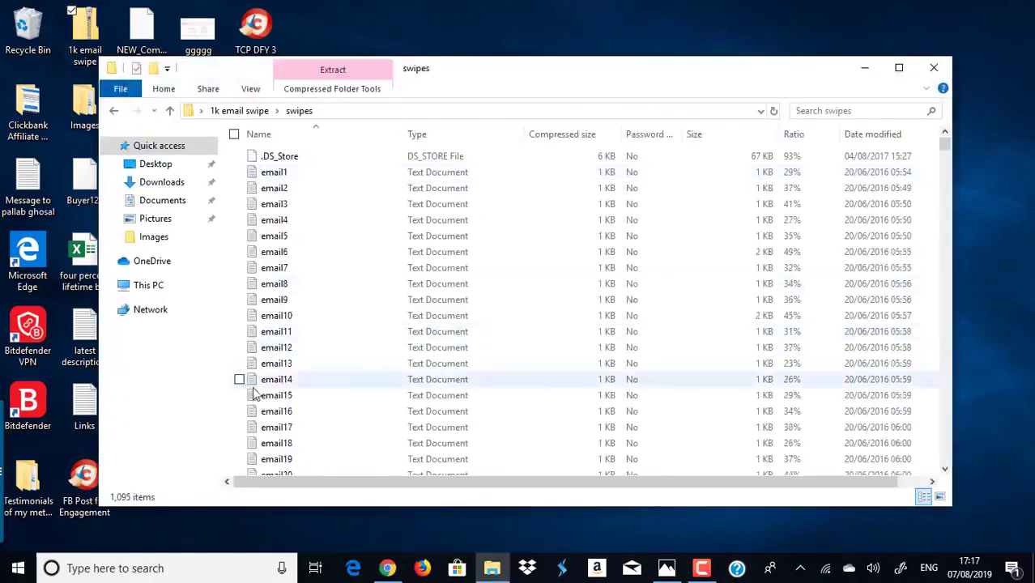
click(285, 385)
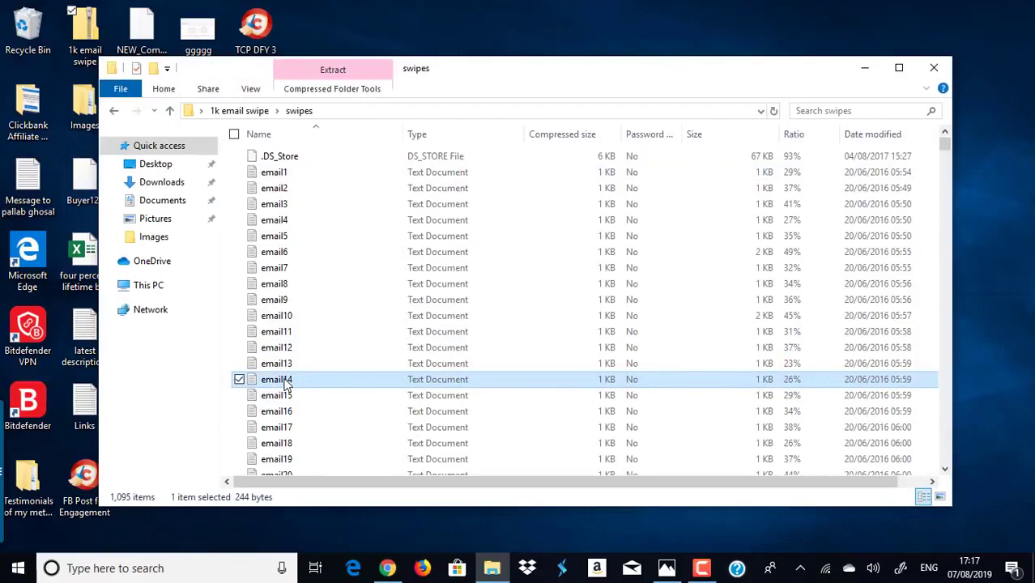
double_click(285, 385)
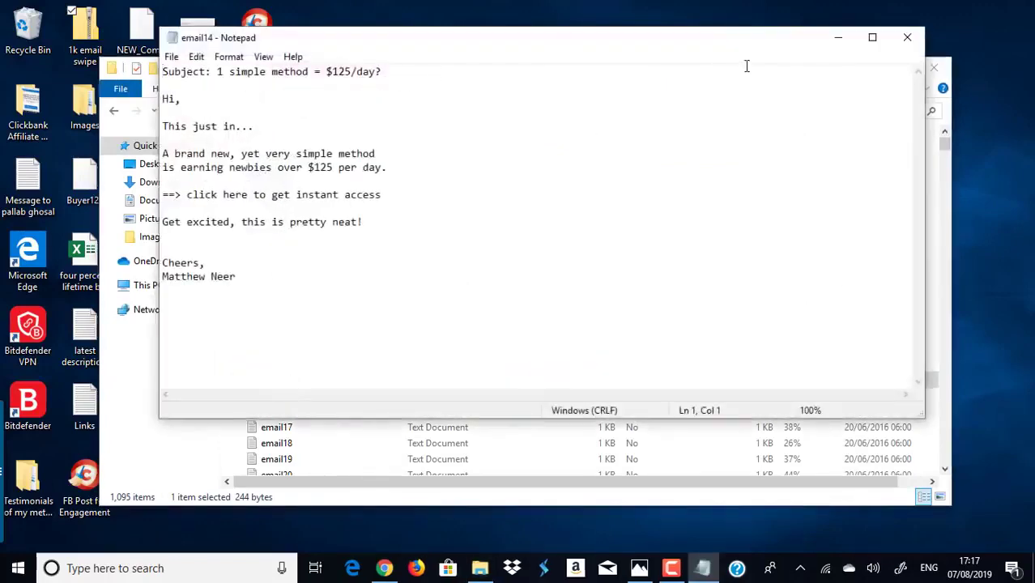
click(910, 40)
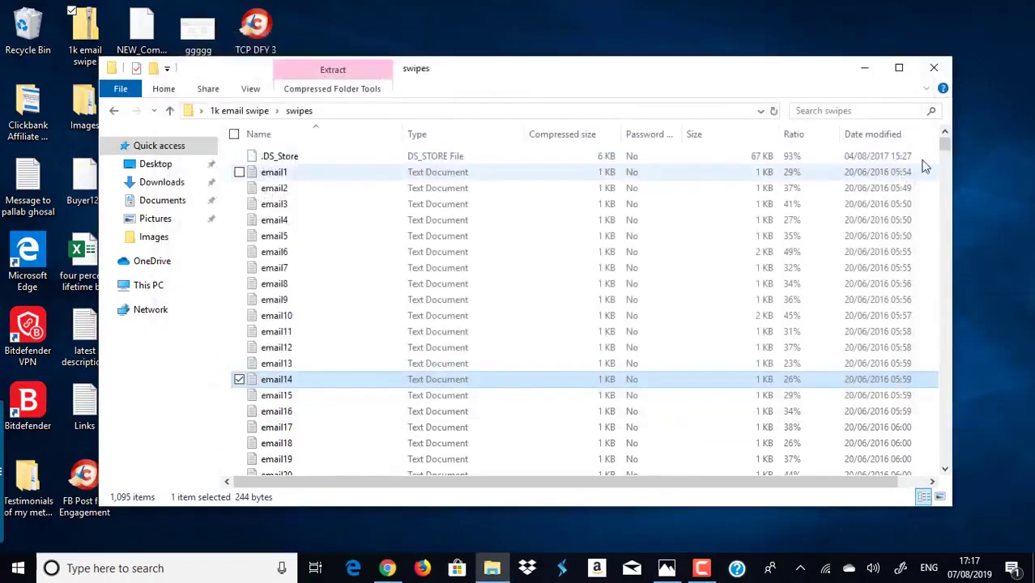
drag(945, 146, 947, 157)
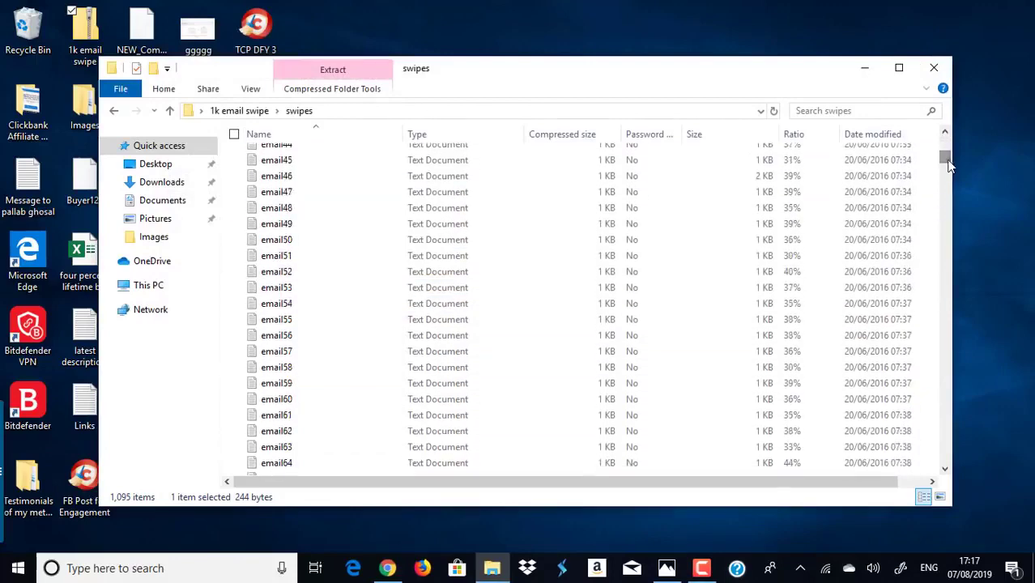
double_click(278, 288)
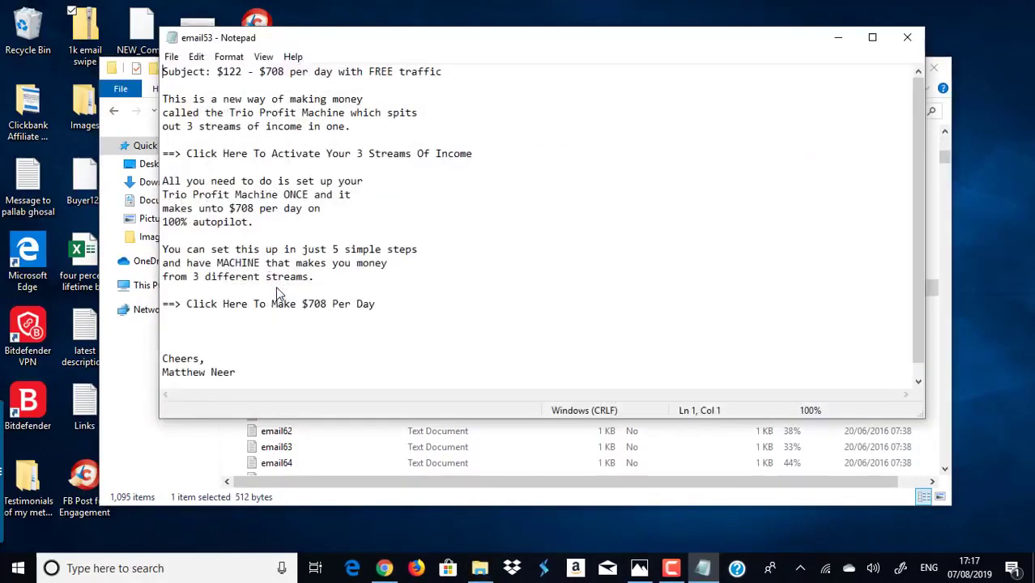
drag(449, 73, 216, 75)
key(ctrl+c)
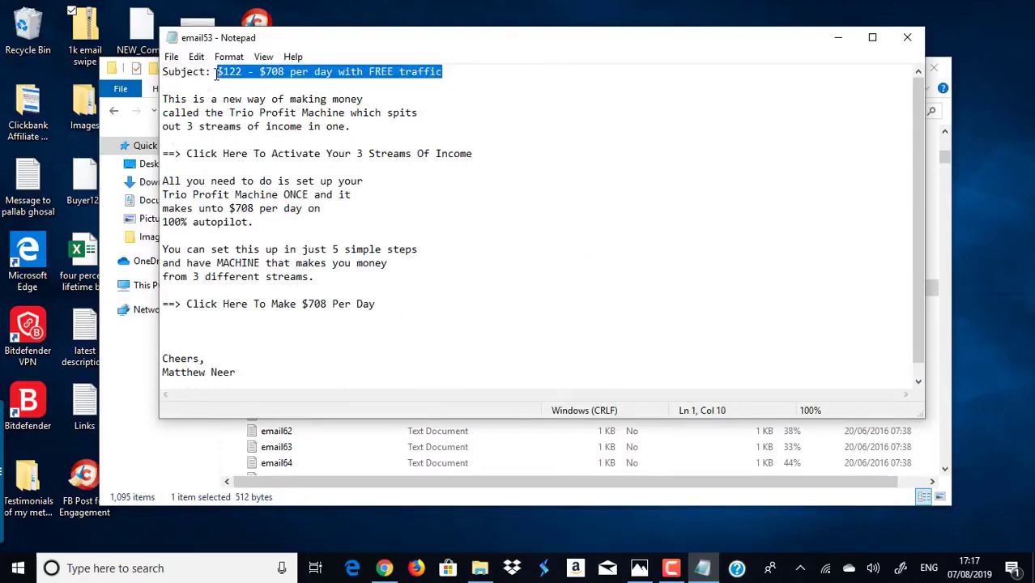
Step: Paste the copied email53 subject line into the follow-up email's subject field
click(384, 569)
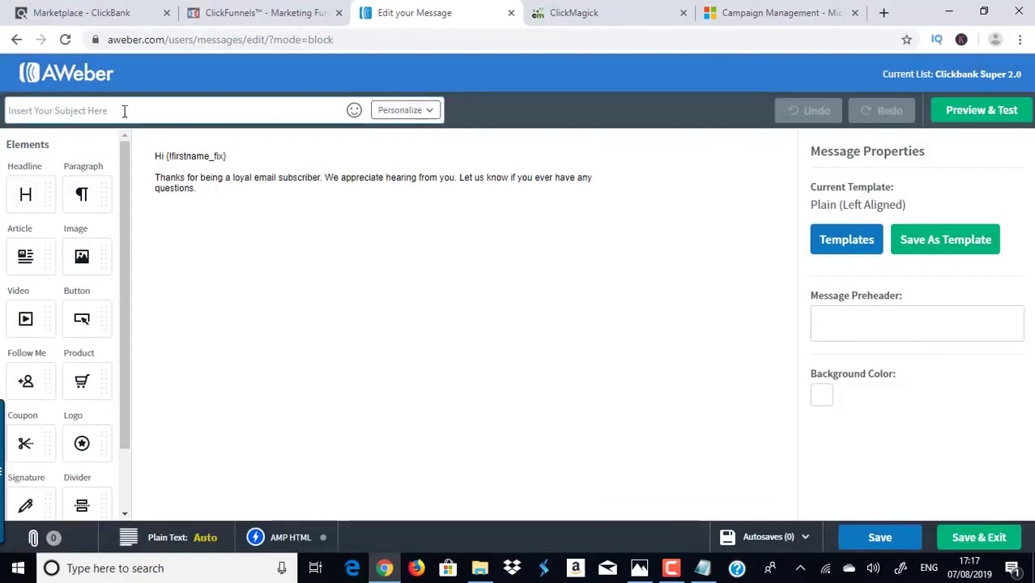
click(124, 111)
key(ctrl+v)
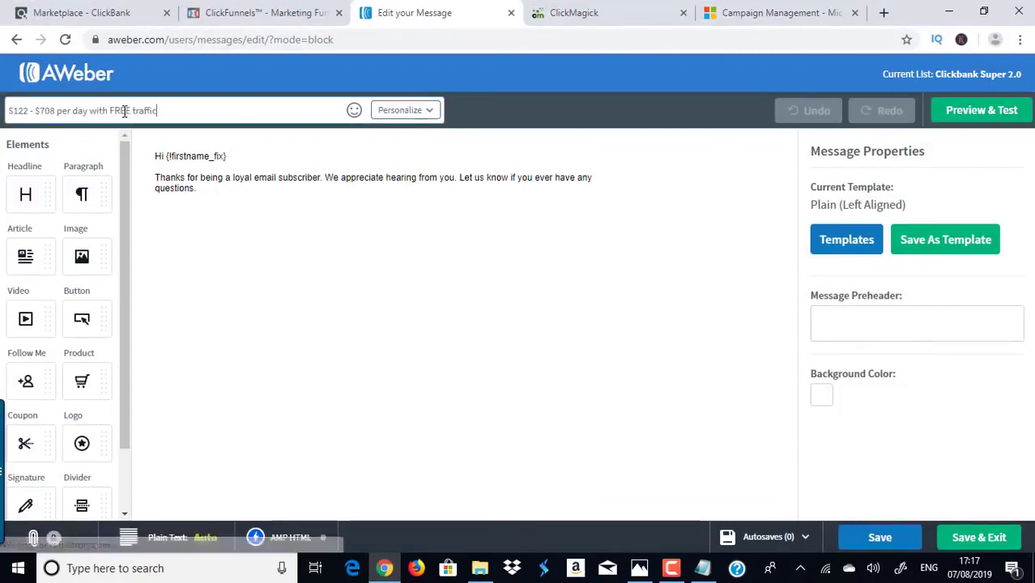
Step: Replace the text block's sample content with the email53 body copied up to 'Cheers,'
click(385, 568)
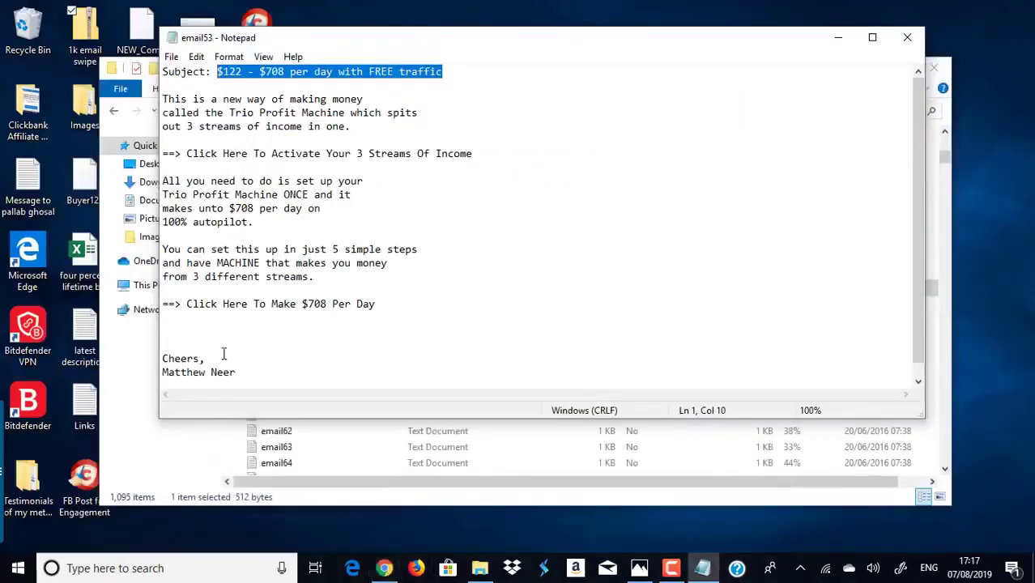
drag(223, 354, 161, 99)
key(ctrl+c)
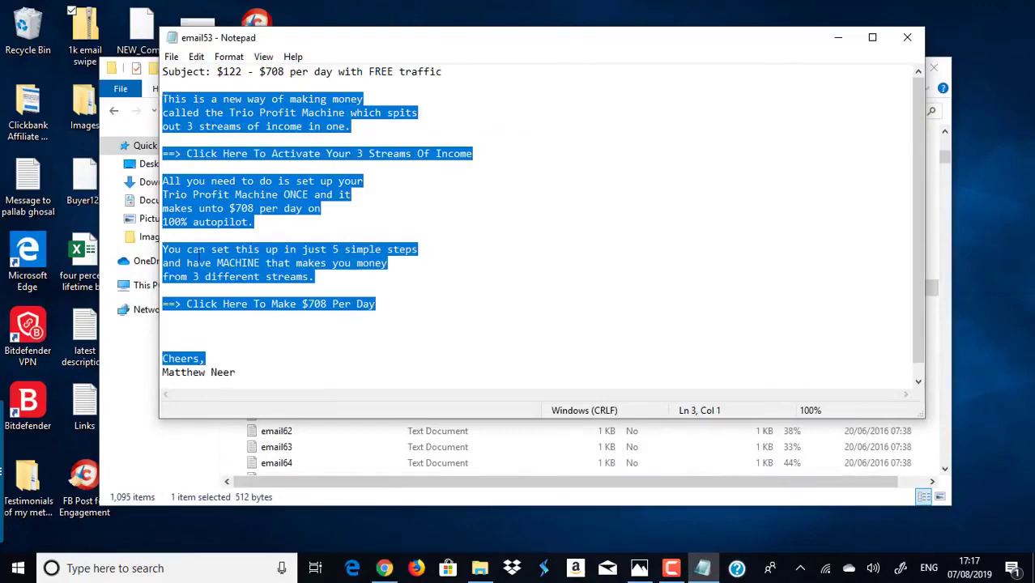
click(384, 568)
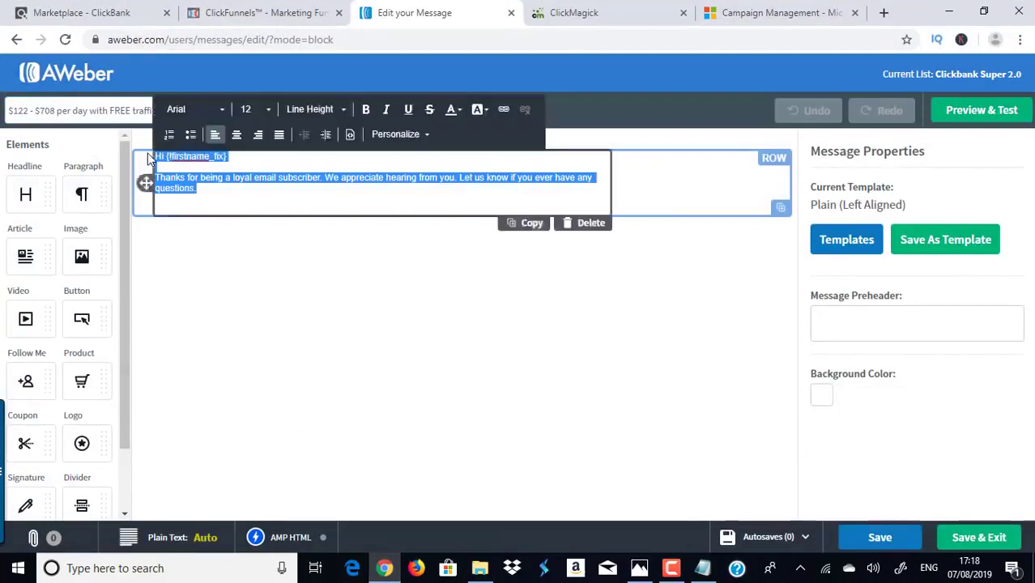
key(Delete)
key(ctrl+v)
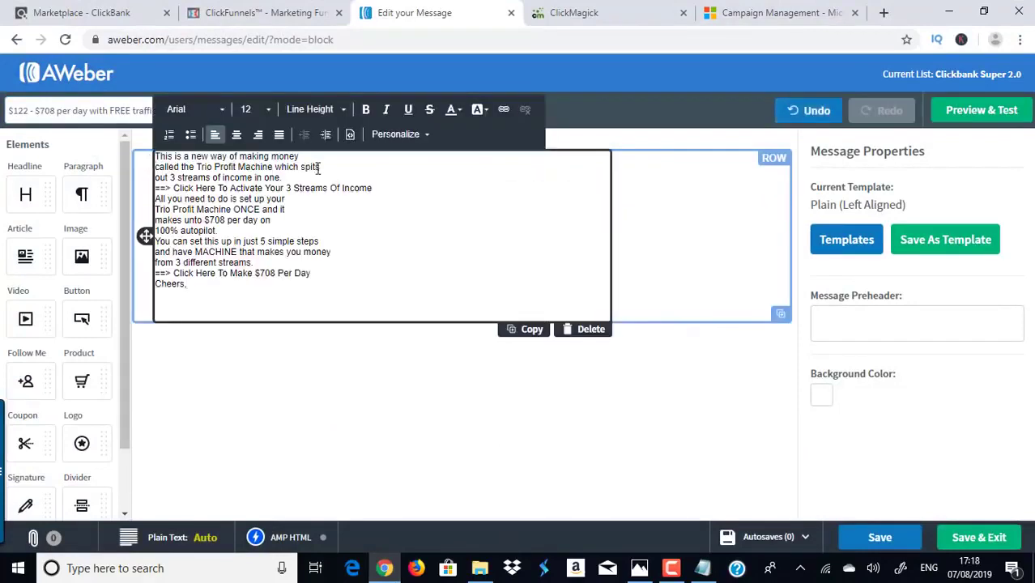
Step: Add blank lines between the paragraphs and type the sender's name as a signature under 'Cheers,'
click(289, 179)
key(Return)
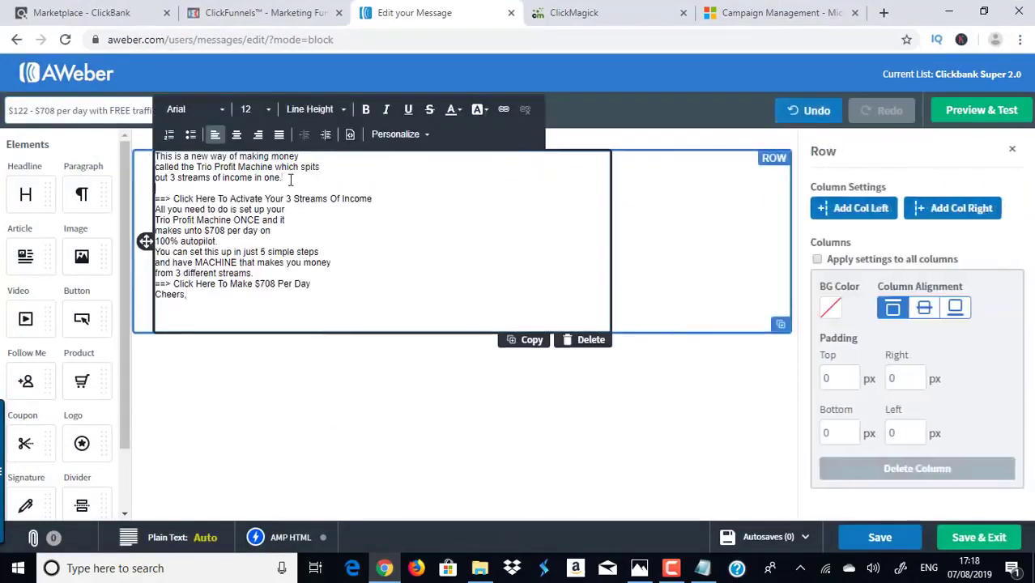
click(384, 200)
key(Return)
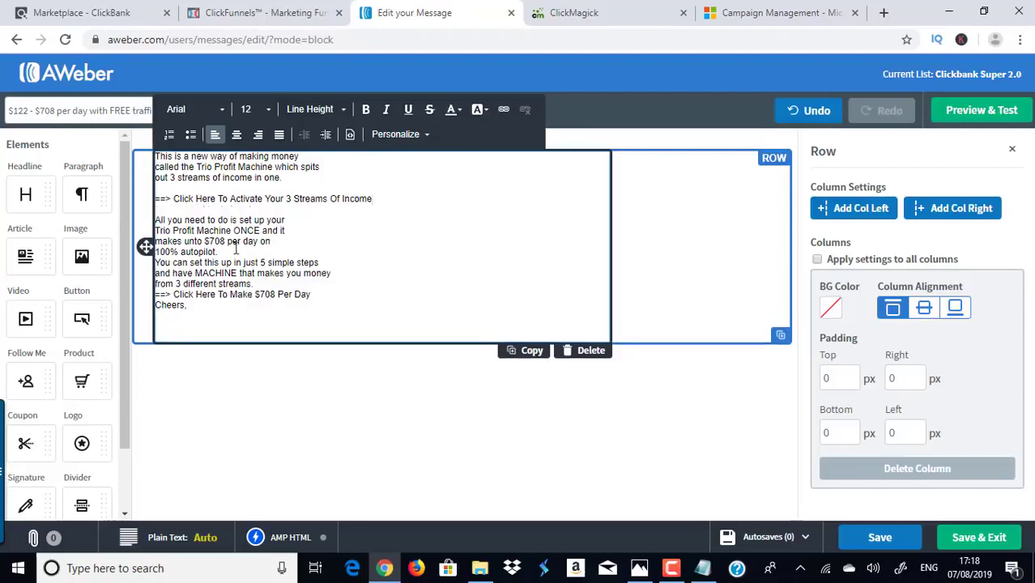
key(Return)
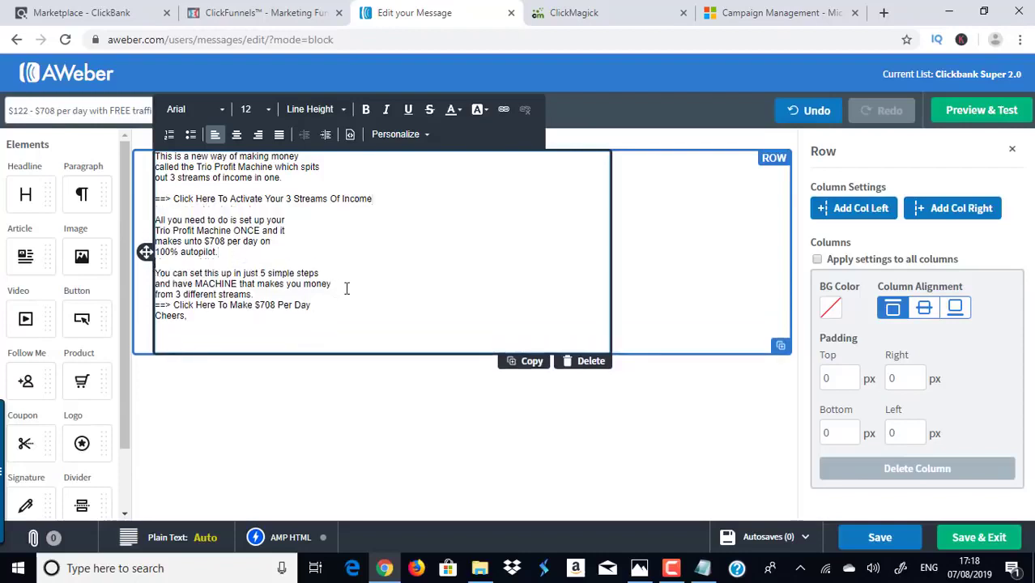
click(291, 294)
key(Return)
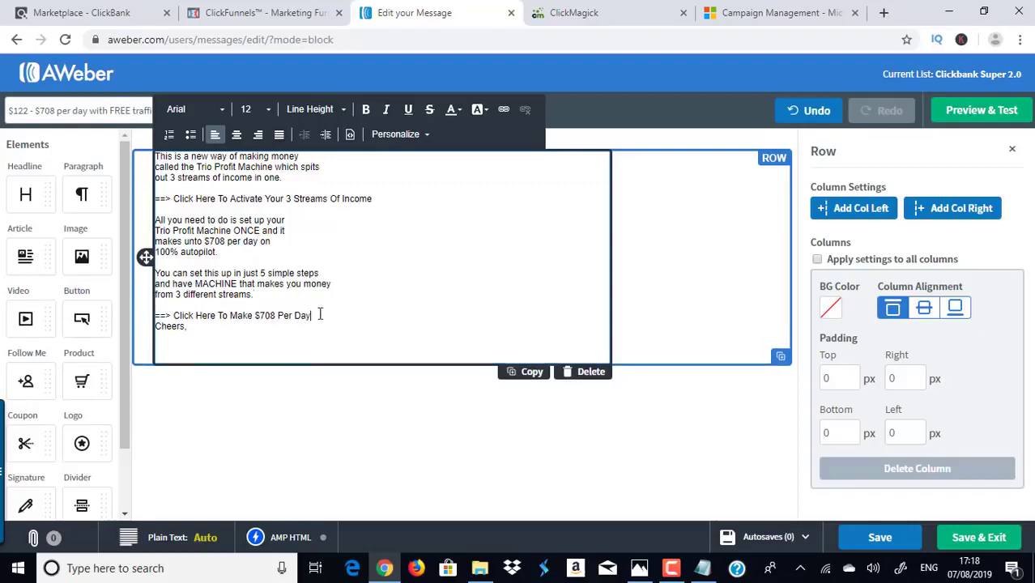
key(Return)
click(194, 338)
key(Return)
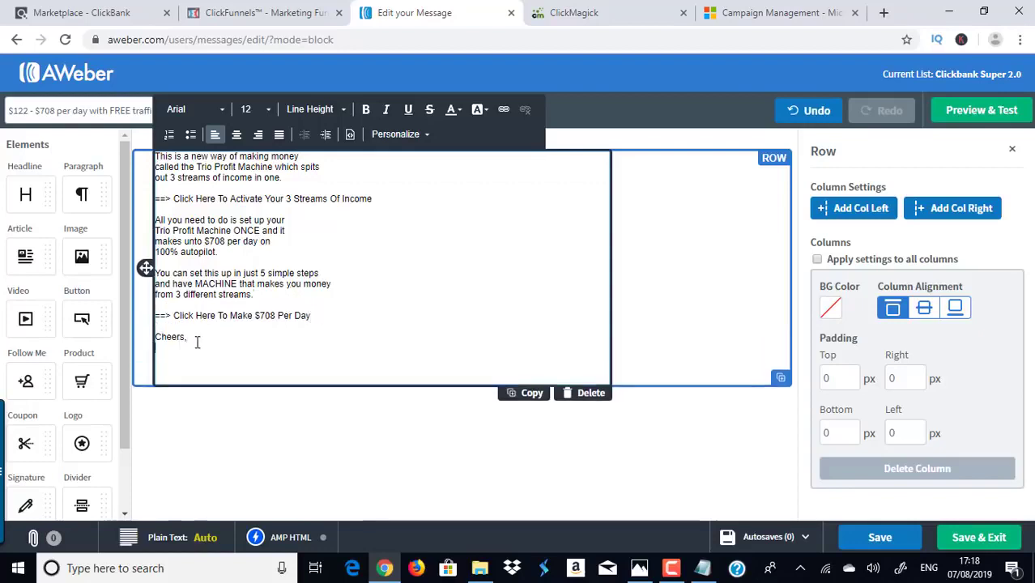
text(Lougman Me)
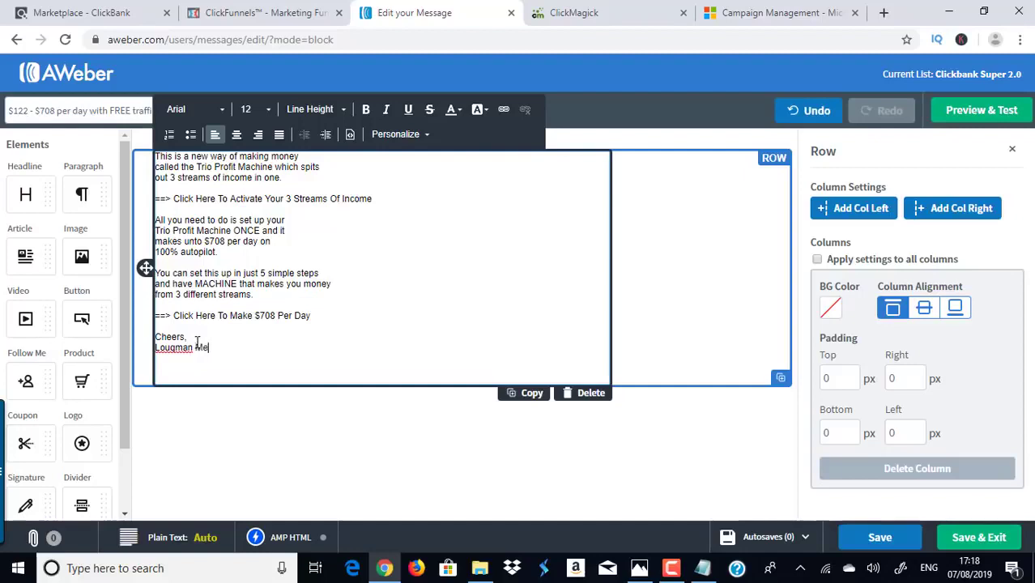
text(mi)
Step: Set the entire email body text to Georgia, size 14
mouse_move(225, 348)
mouse_down()
mouse_move(194, 202)
mouse_move(154, 156)
mouse_up()
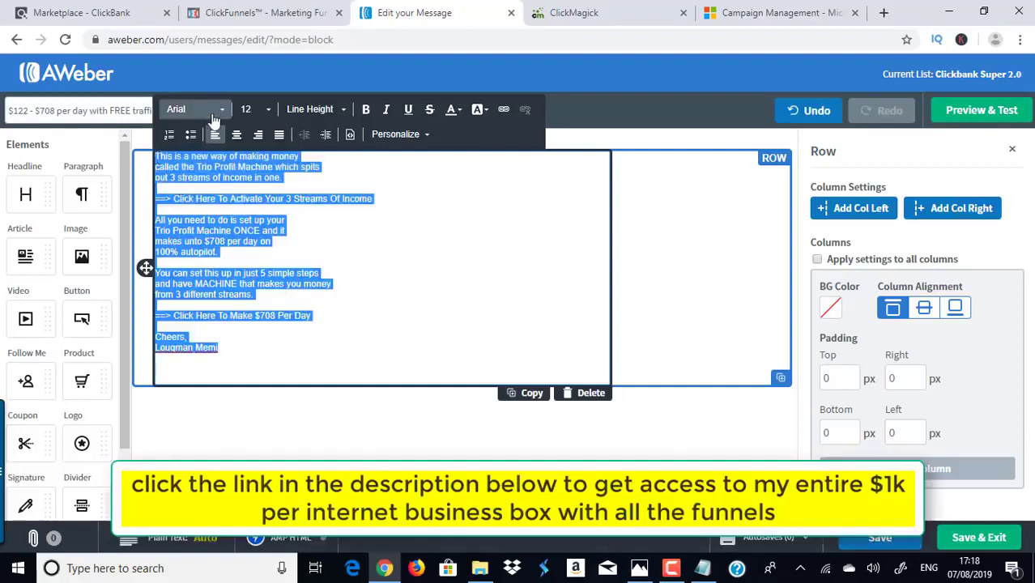
click(214, 120)
click(214, 120)
click(203, 210)
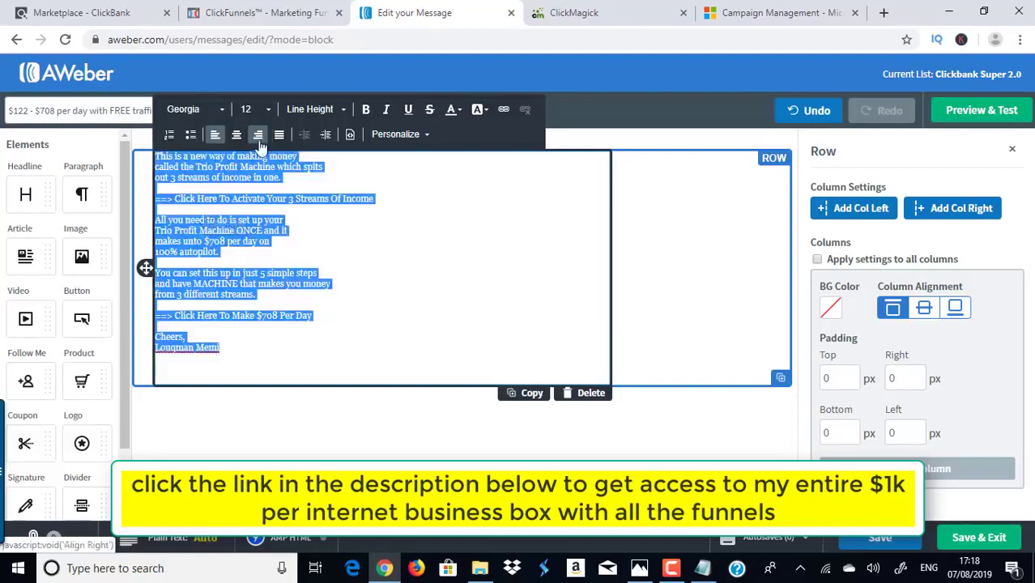
click(268, 116)
scroll(326, 140, down, 2)
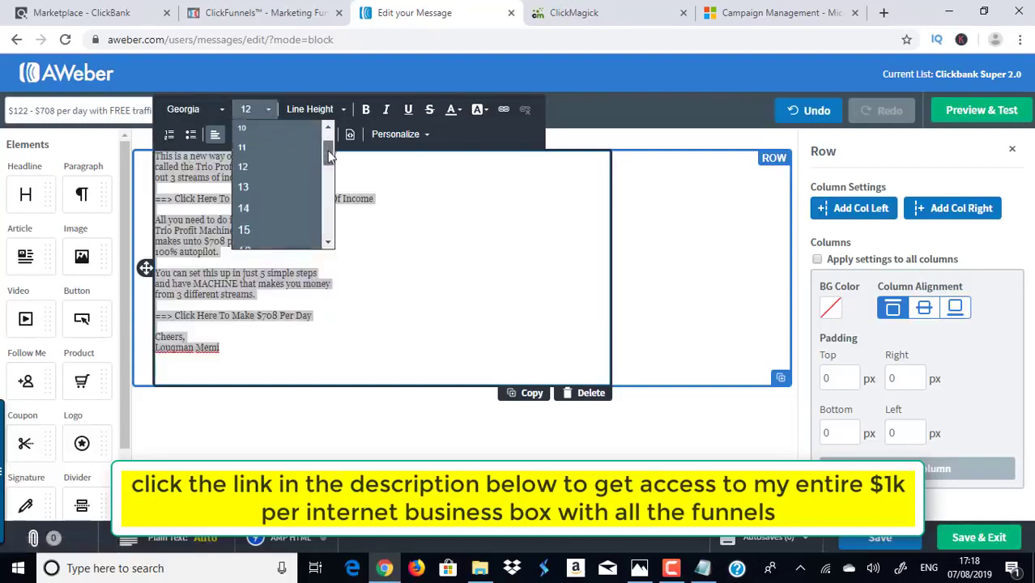
click(273, 205)
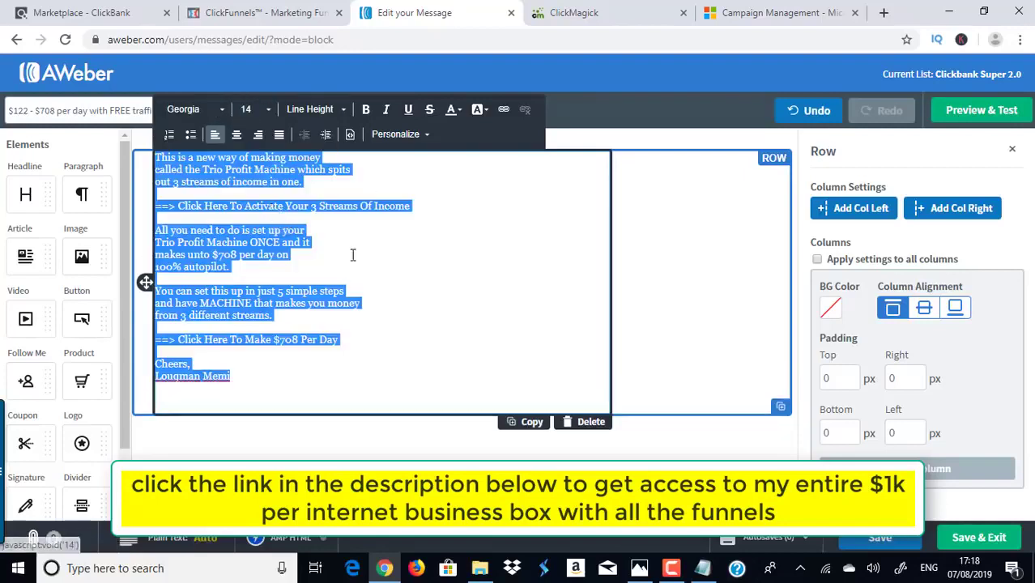
click(454, 270)
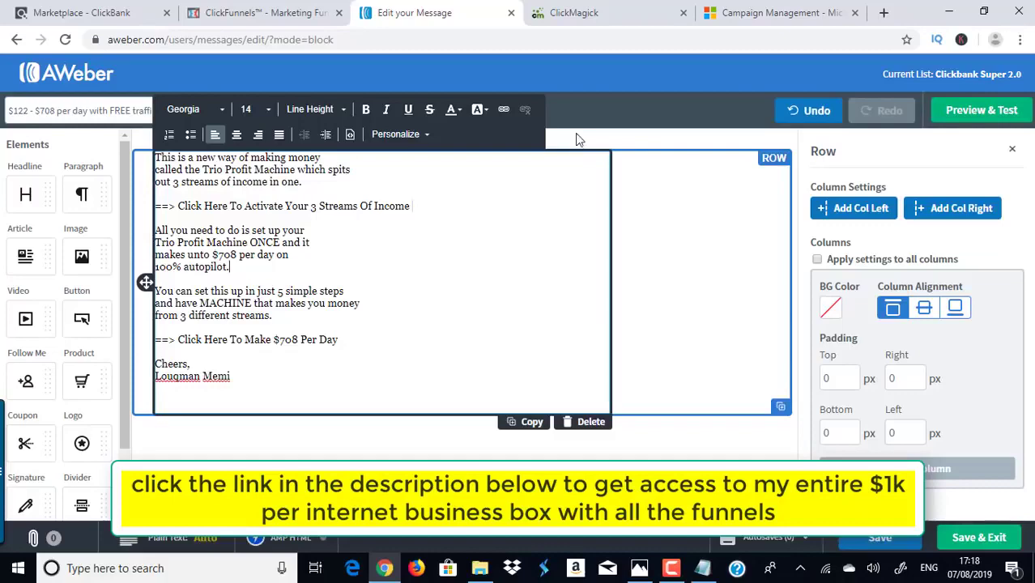
click(57, 10)
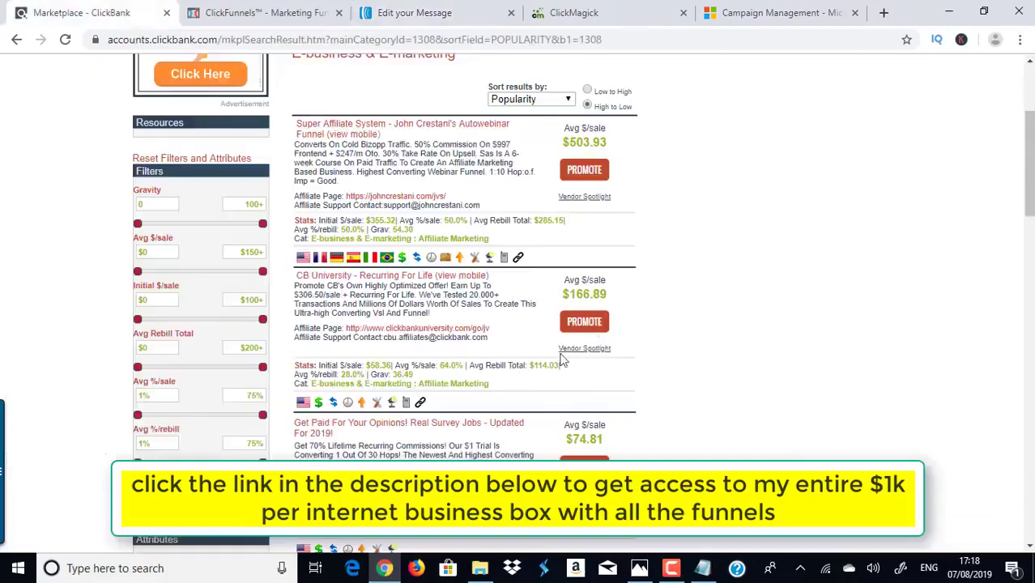
Step: Generate a CB University HopLink with the saved nickname and tracking ID emailday1, and copy it
click(585, 323)
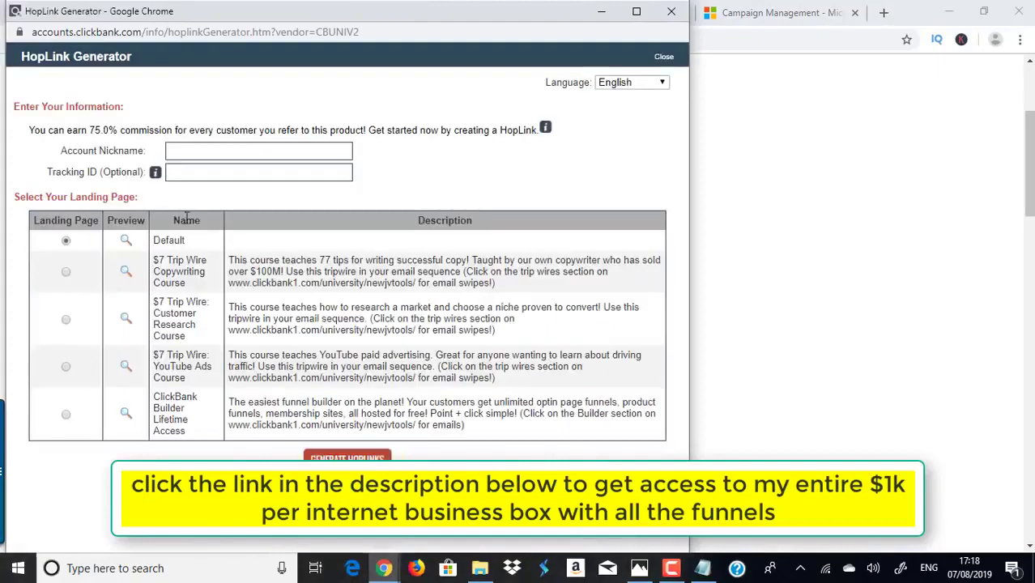
click(228, 149)
click(213, 182)
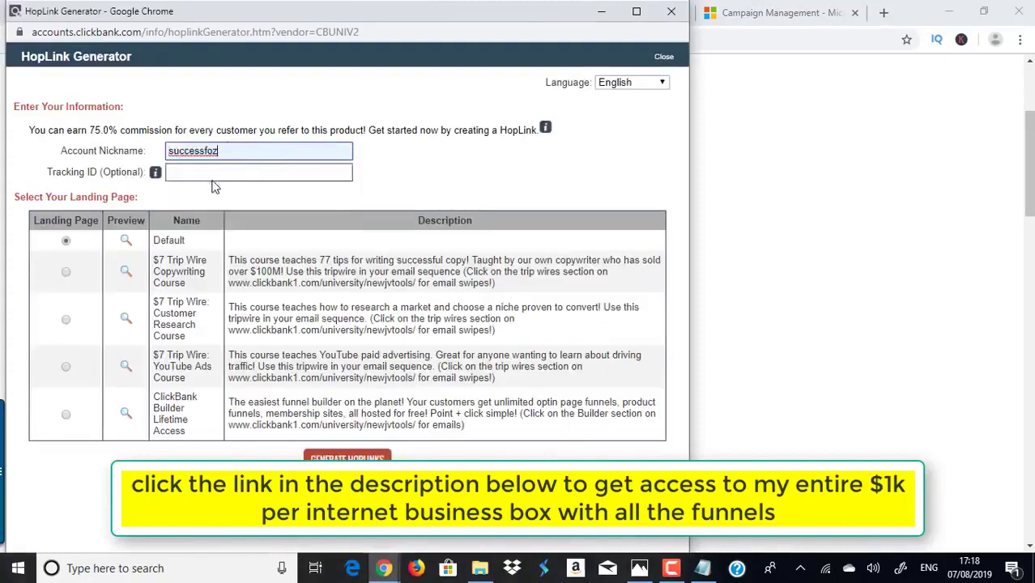
click(207, 174)
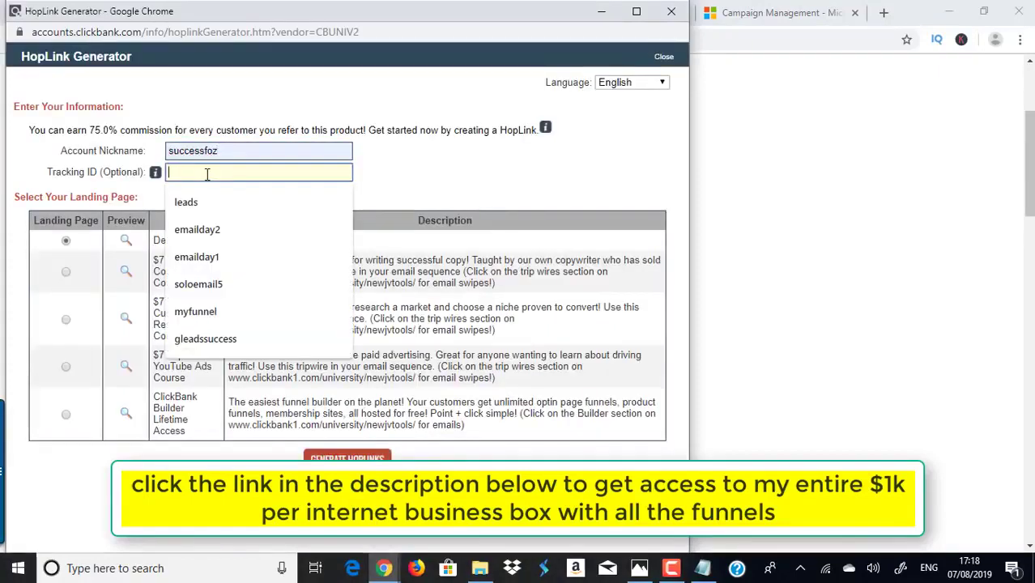
click(229, 259)
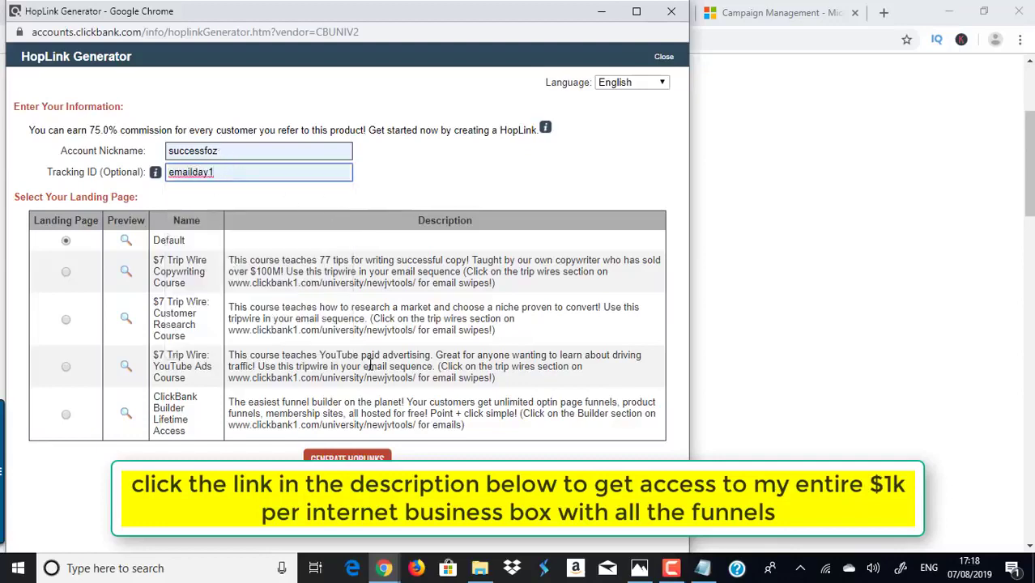
click(348, 454)
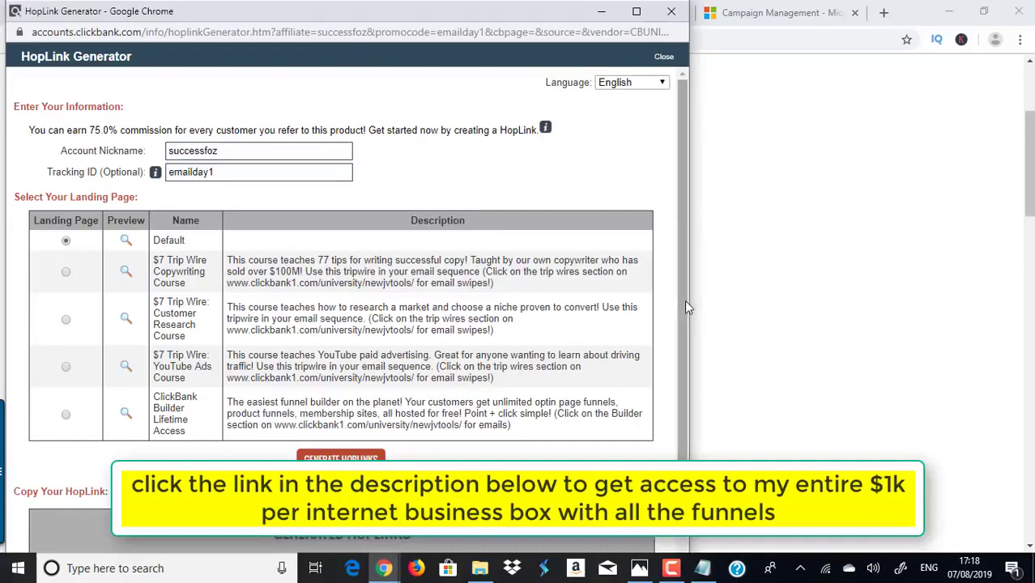
scroll(684, 299, down, 1)
click(607, 544)
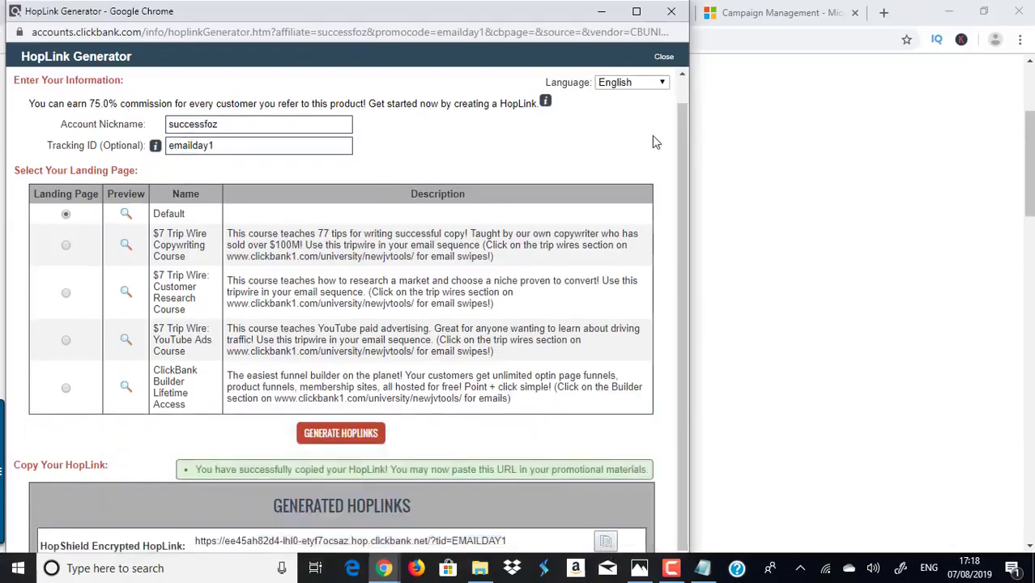
click(673, 16)
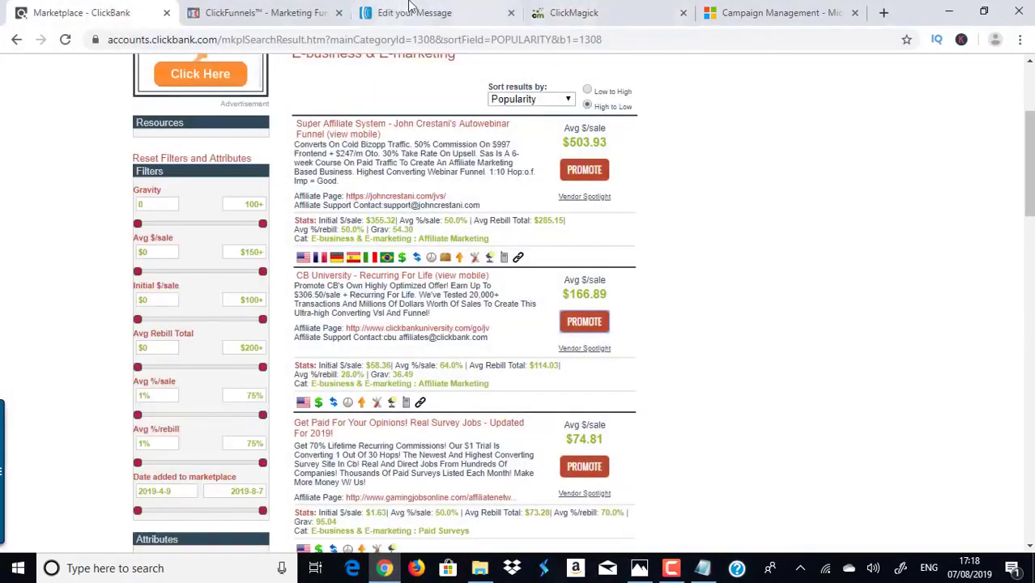
click(414, 13)
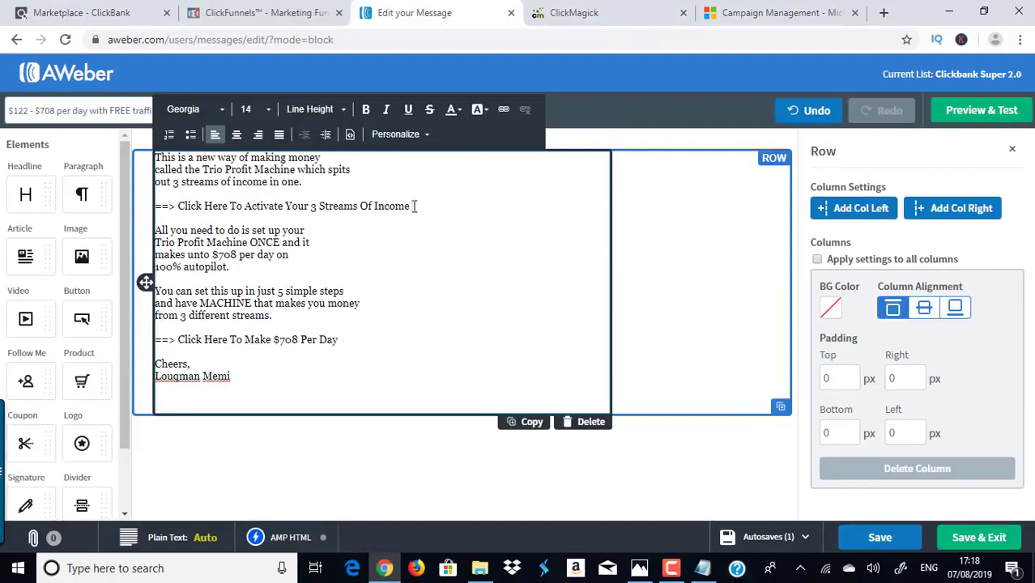
drag(413, 206, 178, 207)
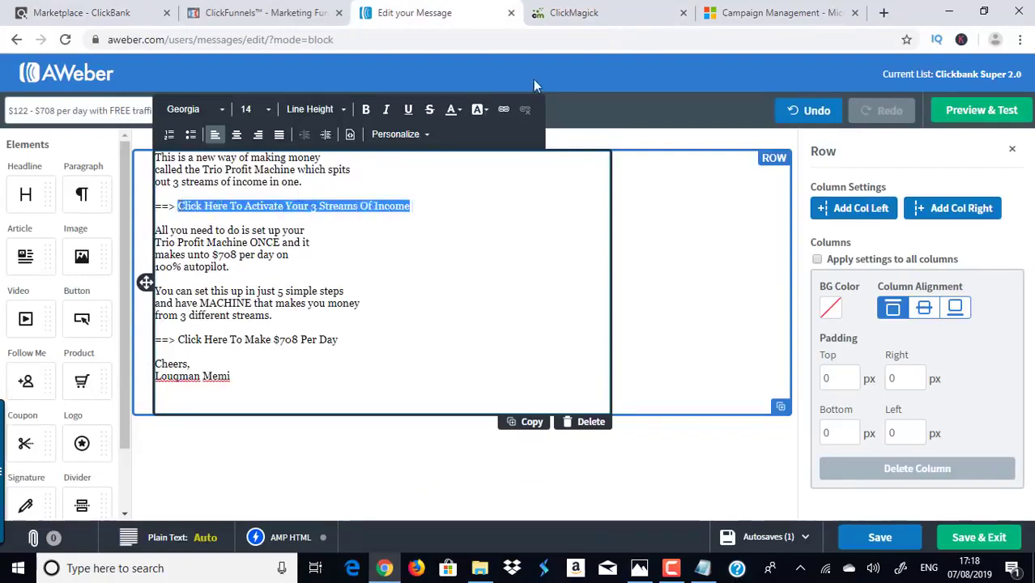
click(503, 111)
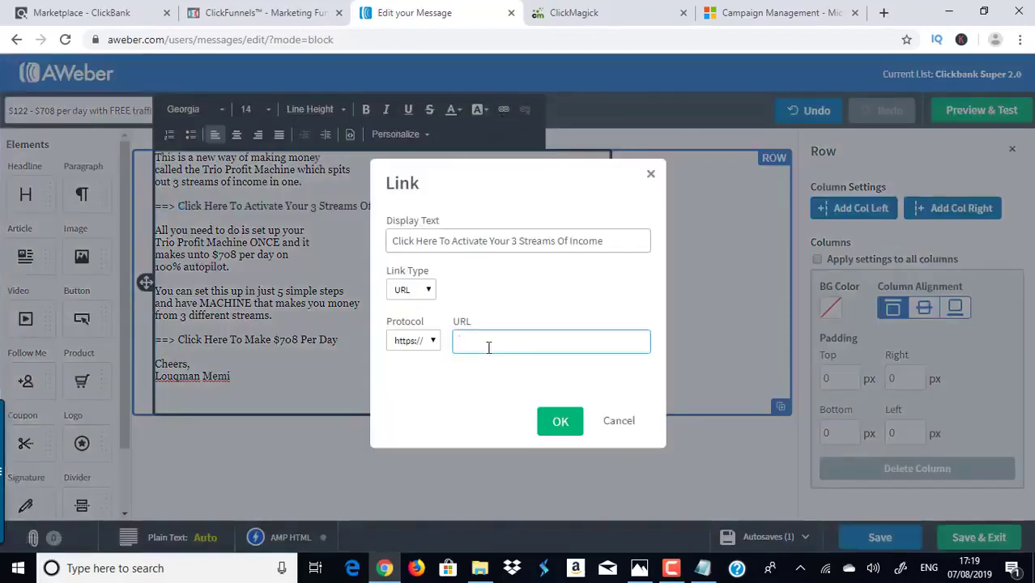
key(ctrl+v)
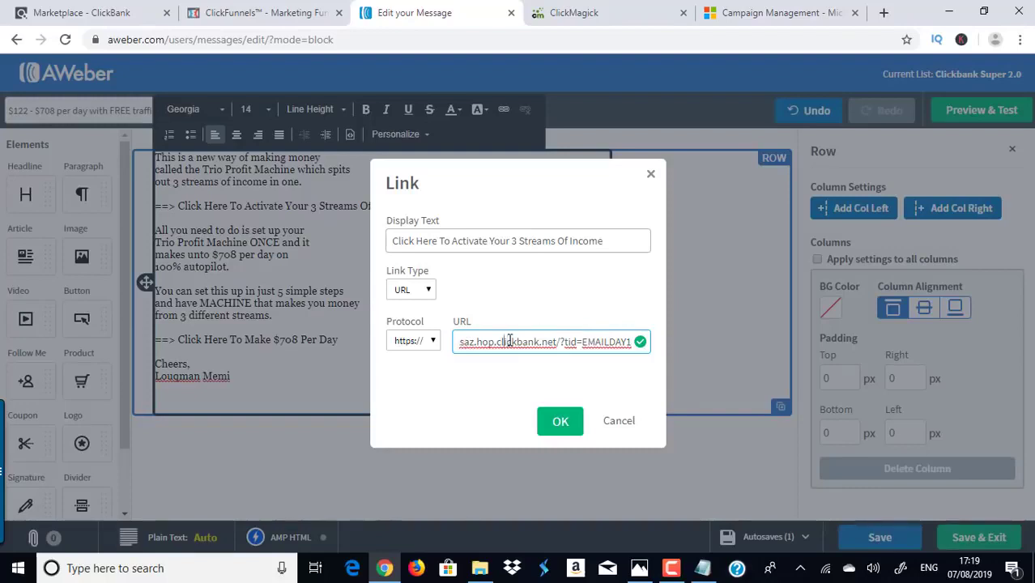
key(Left)
key(Left)
key(Left)
key(Left)
key(Left)
key(Left)
key(Left)
key(Left)
key(Left)
key(Left)
key(Left)
key(Left)
key(Left)
key(Left)
key(Left)
key(Left)
key(Left)
key(Left)
key(Left)
key(Left)
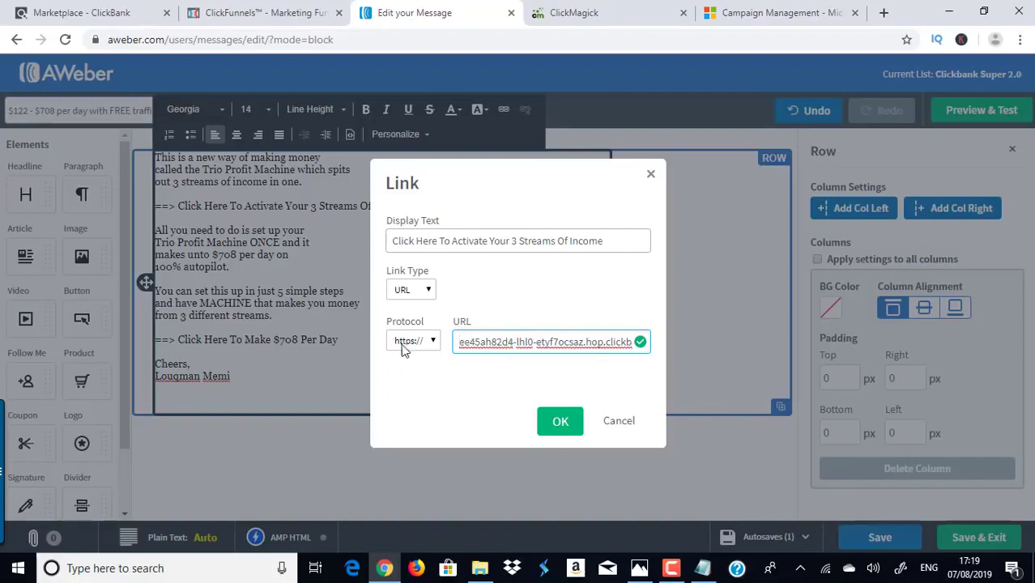
click(433, 341)
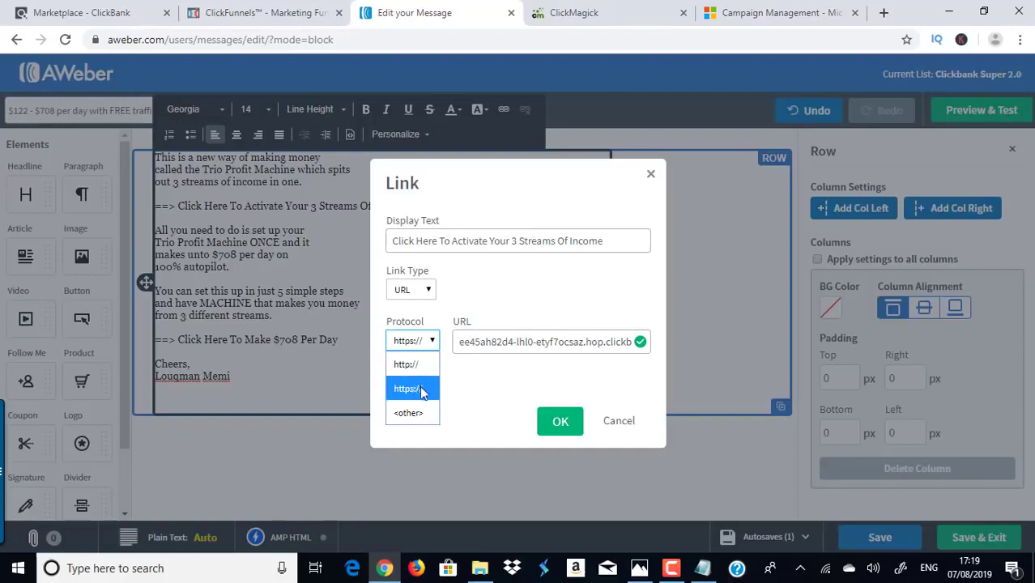
click(465, 386)
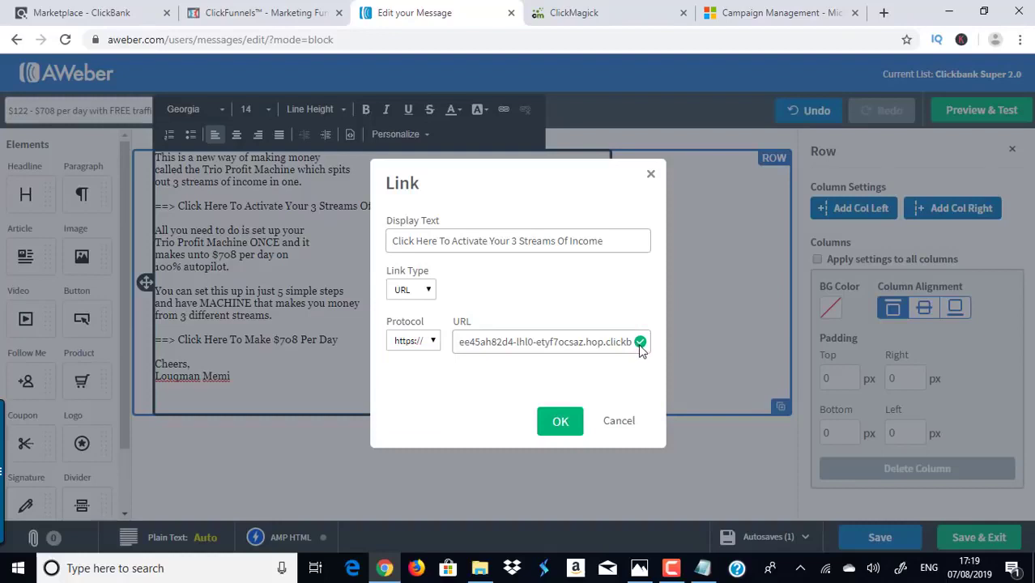
click(571, 428)
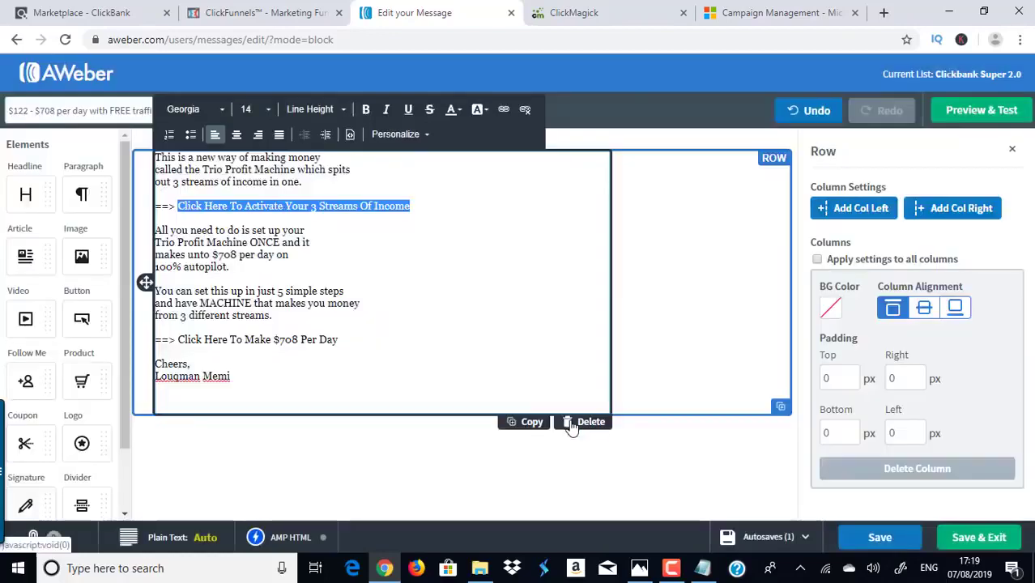
Step: Bold the first link, then link the 'Click Here To Make $708 Per Day' line to the HopLink and bold it
click(365, 114)
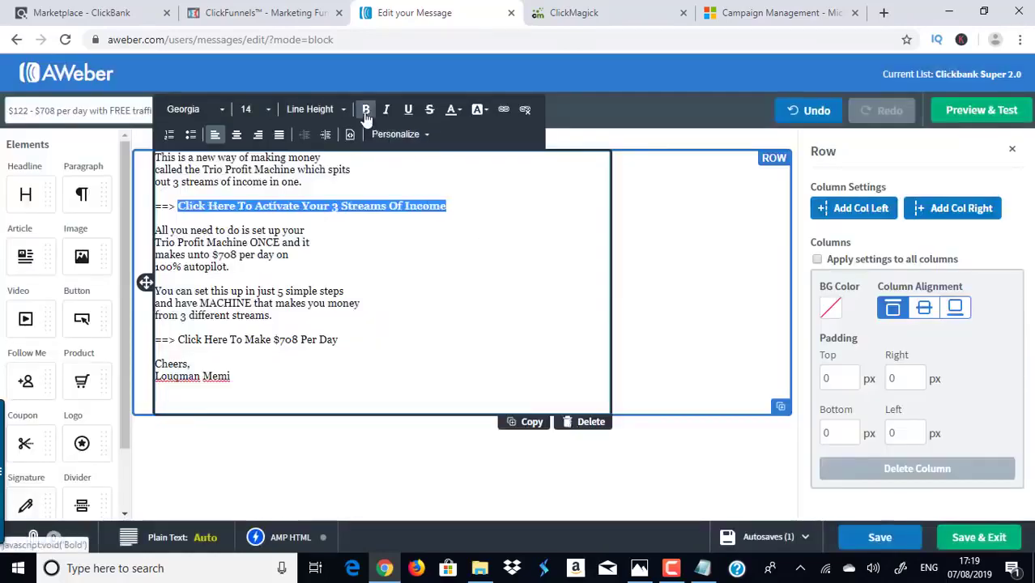
click(473, 207)
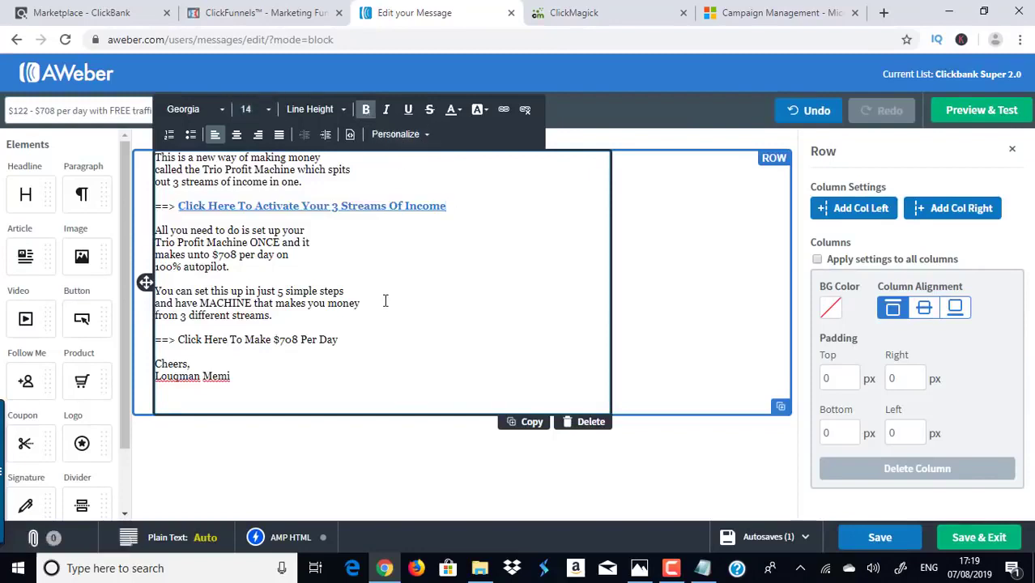
drag(342, 340, 178, 340)
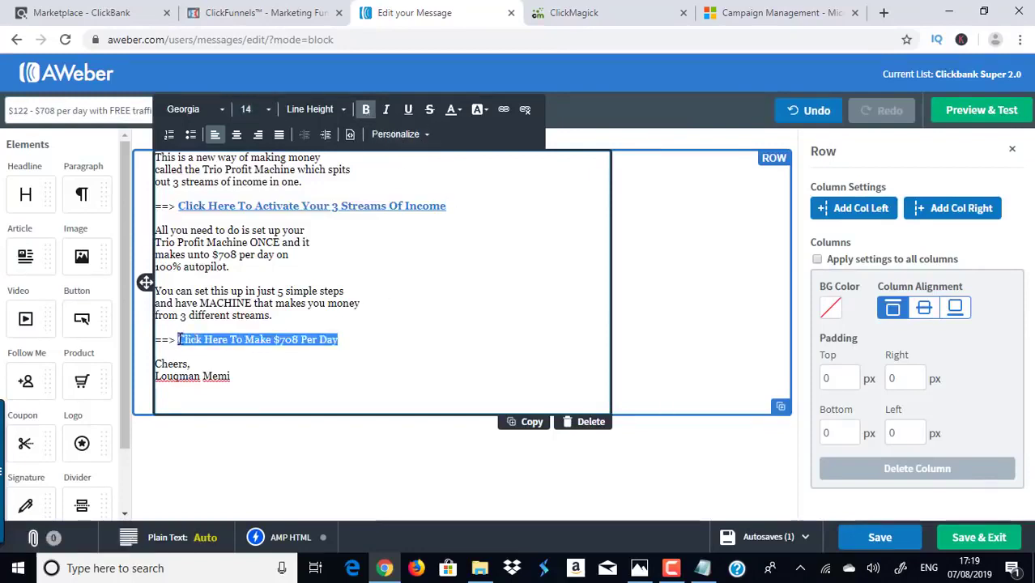
click(502, 109)
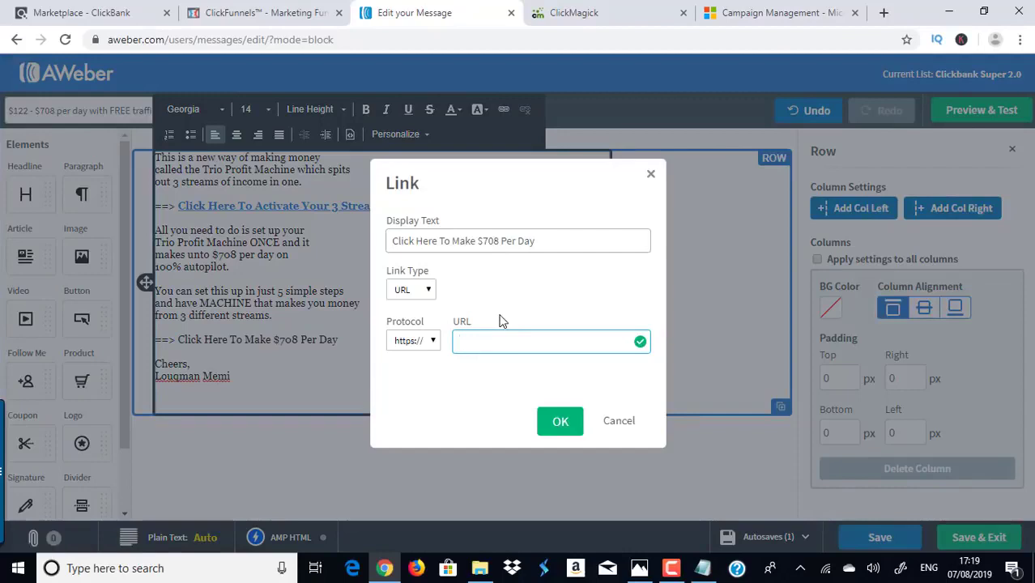
key(ctrl+v)
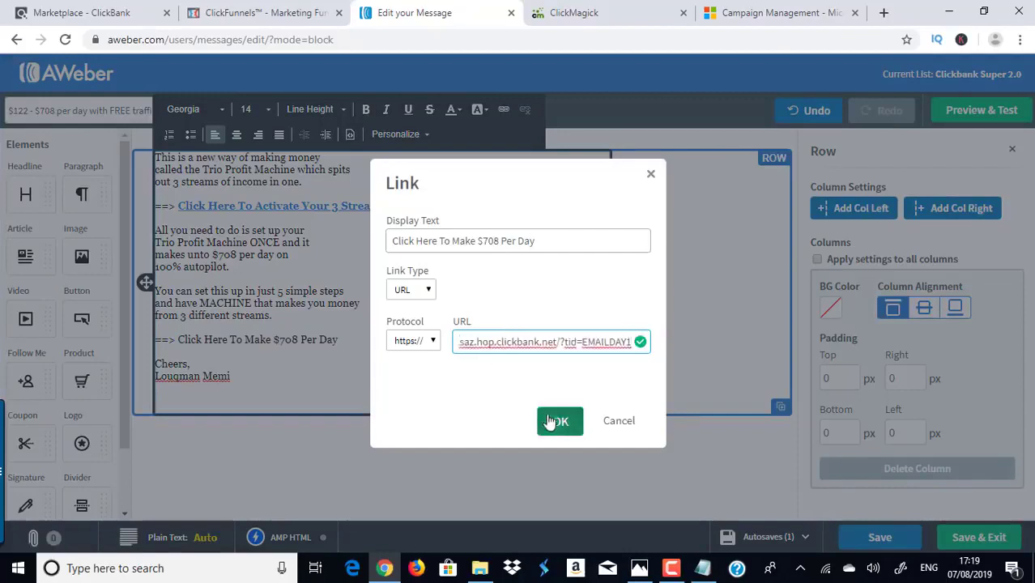
click(558, 421)
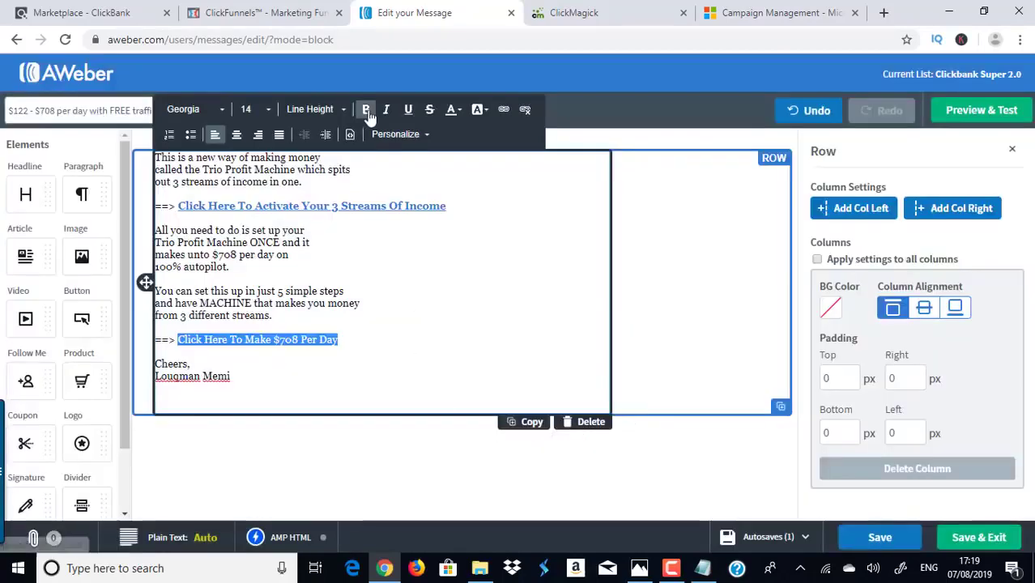
click(365, 108)
Step: Save the message and exit the editor to the Drafts page
click(419, 478)
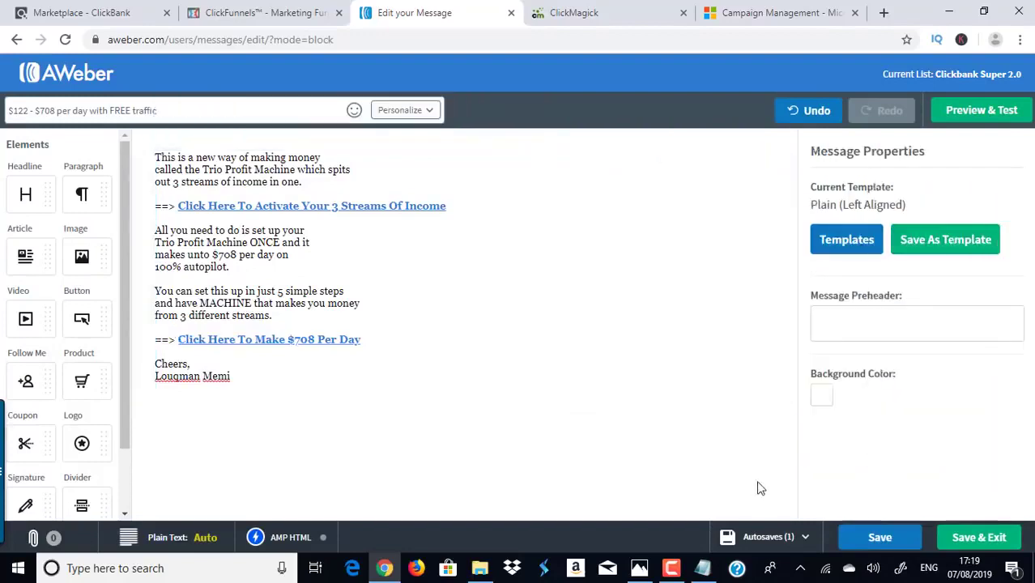
click(874, 538)
click(957, 550)
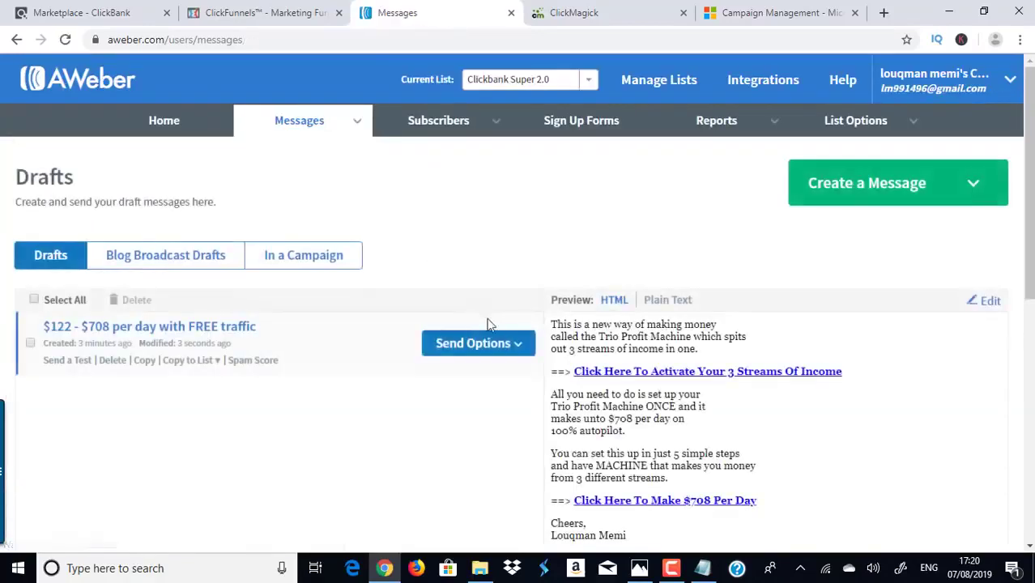
Step: Add the '$122 - $708 per day with FREE traffic' draft to the Follow Up Series as message #1
click(518, 346)
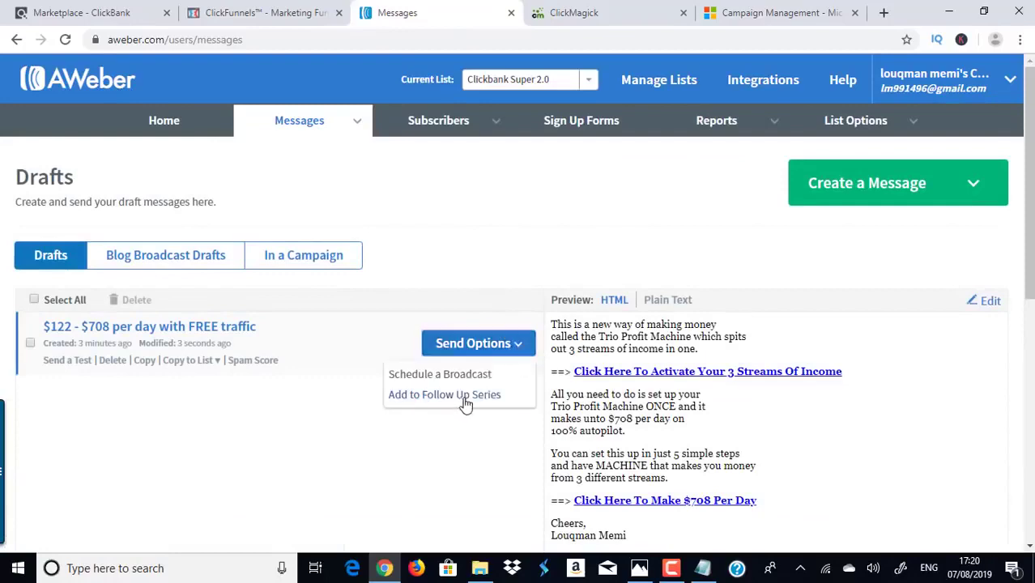
click(464, 401)
click(738, 342)
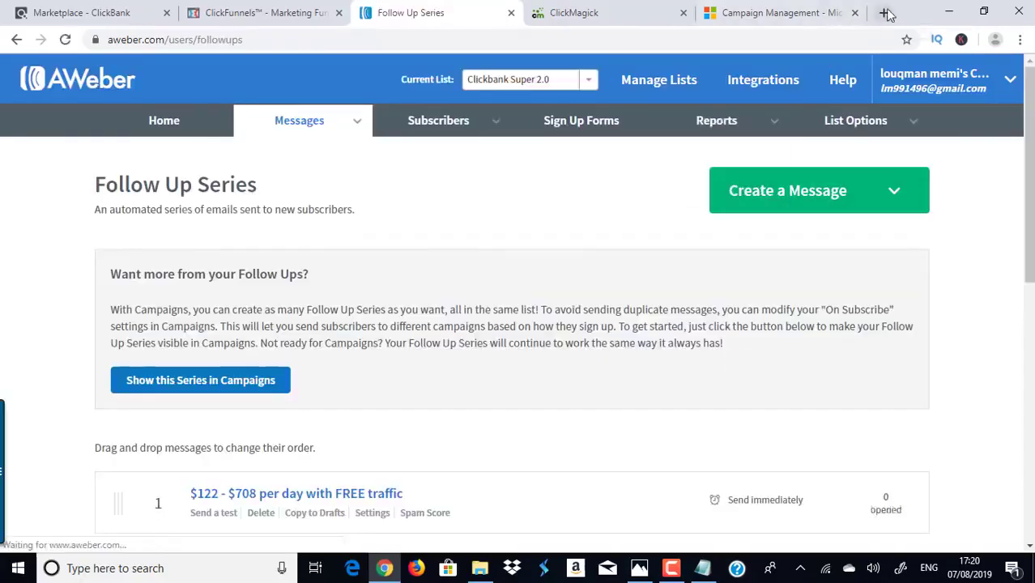
scroll(545, 367, down, 1)
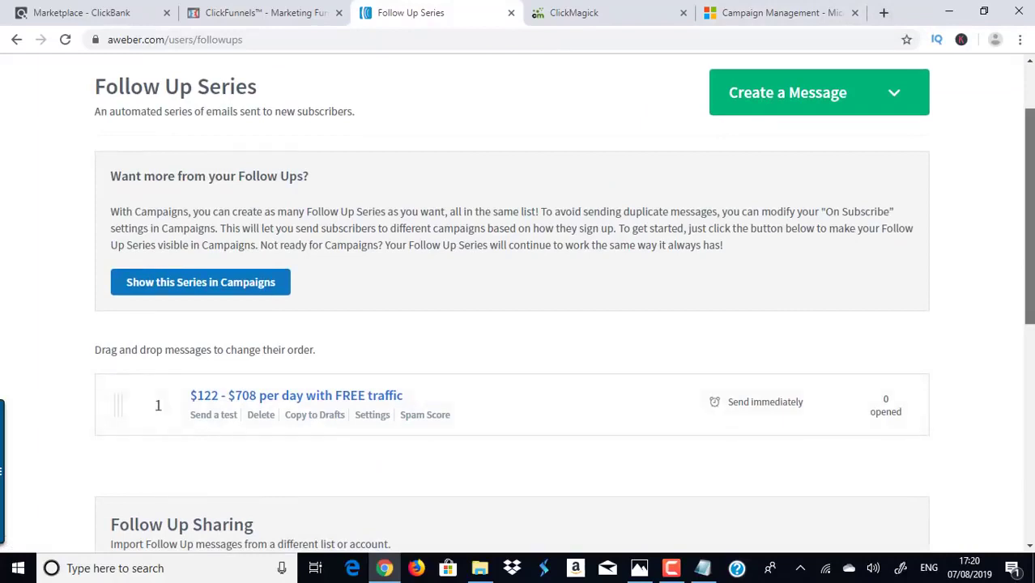
scroll(894, 203, up, 1)
Step: Start a new email in the Drag & Drop Email Builder
click(896, 207)
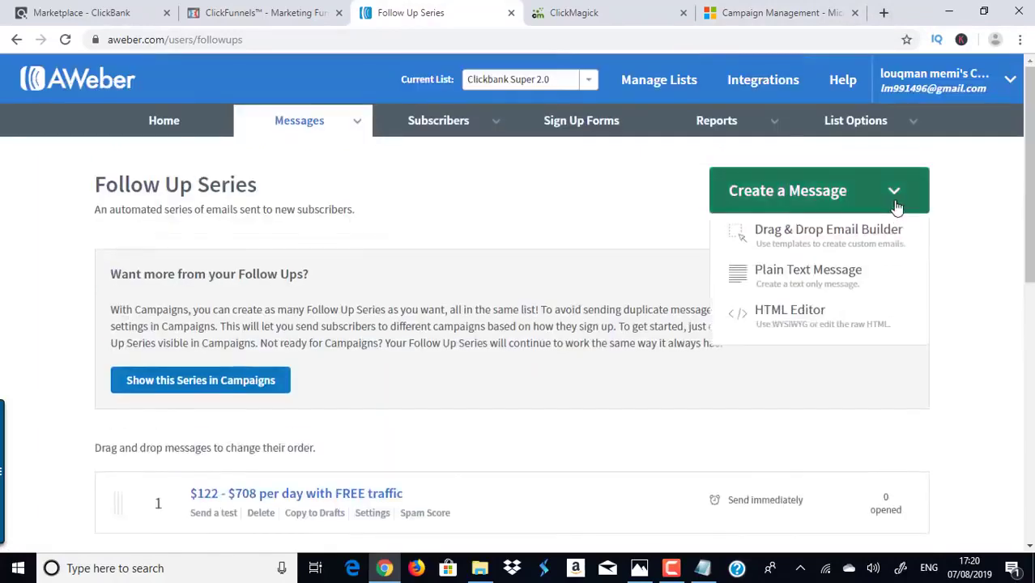
click(790, 233)
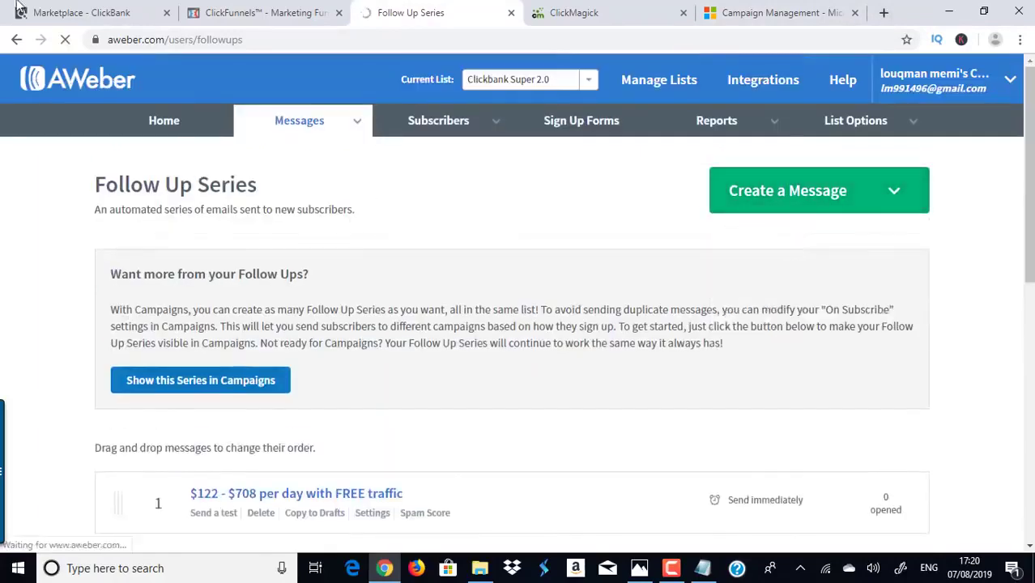
click(80, 12)
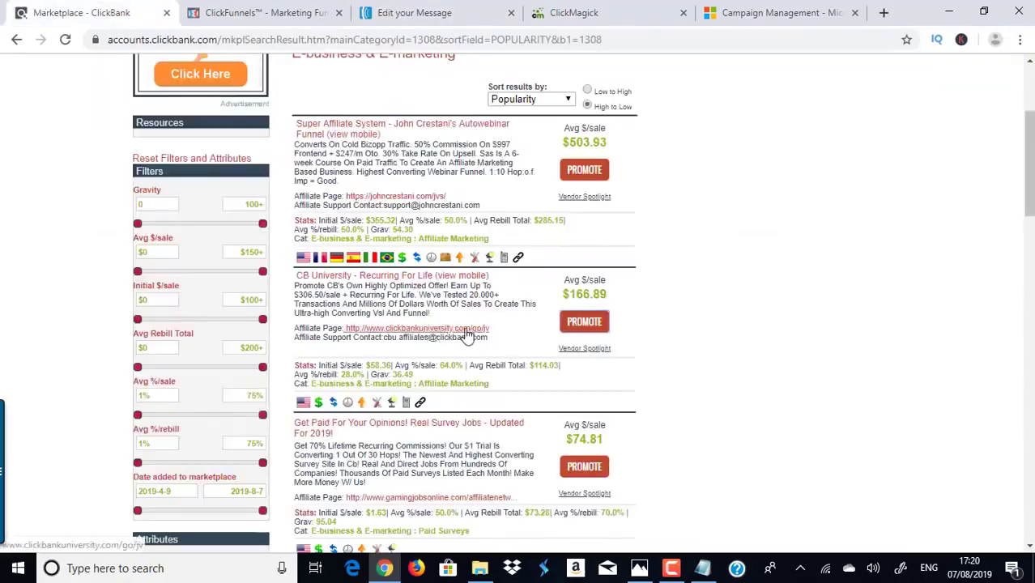
Step: Enter the subject 'Did you see my email yesterday' and delete the template's placeholder text
click(425, 13)
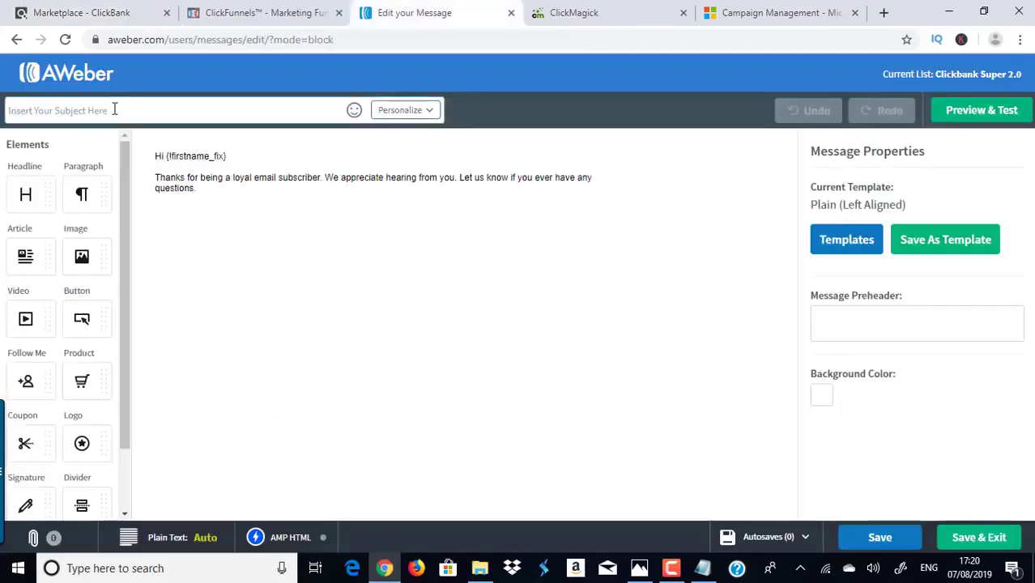
text(Did y)
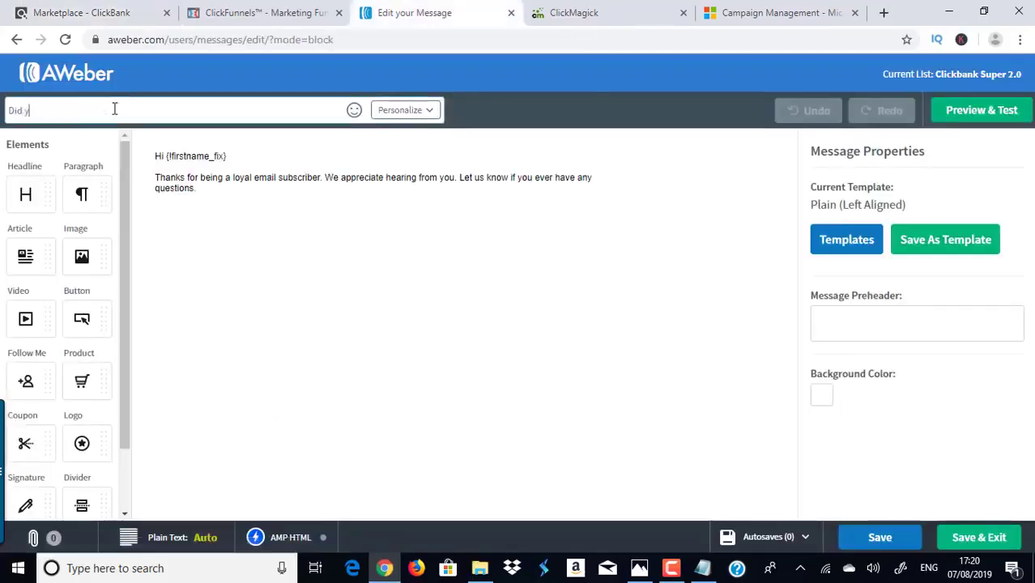
text(ou see )
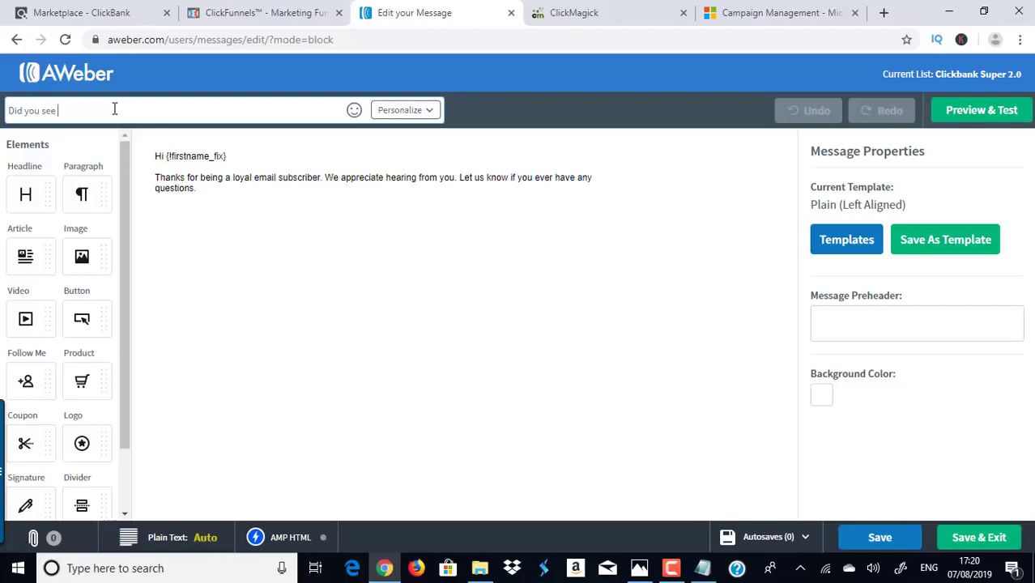
text(my email yesterday?)
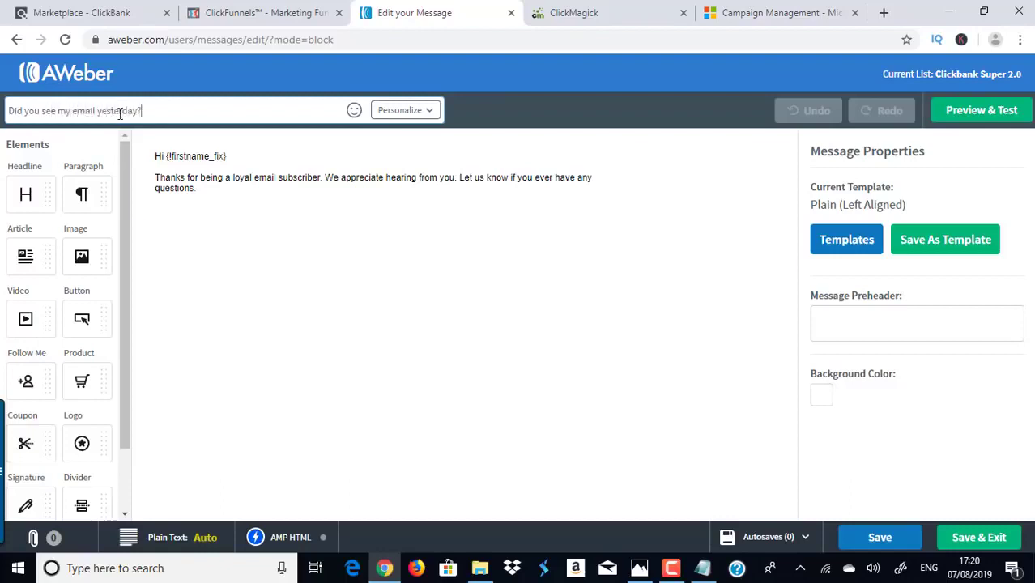
click(202, 189)
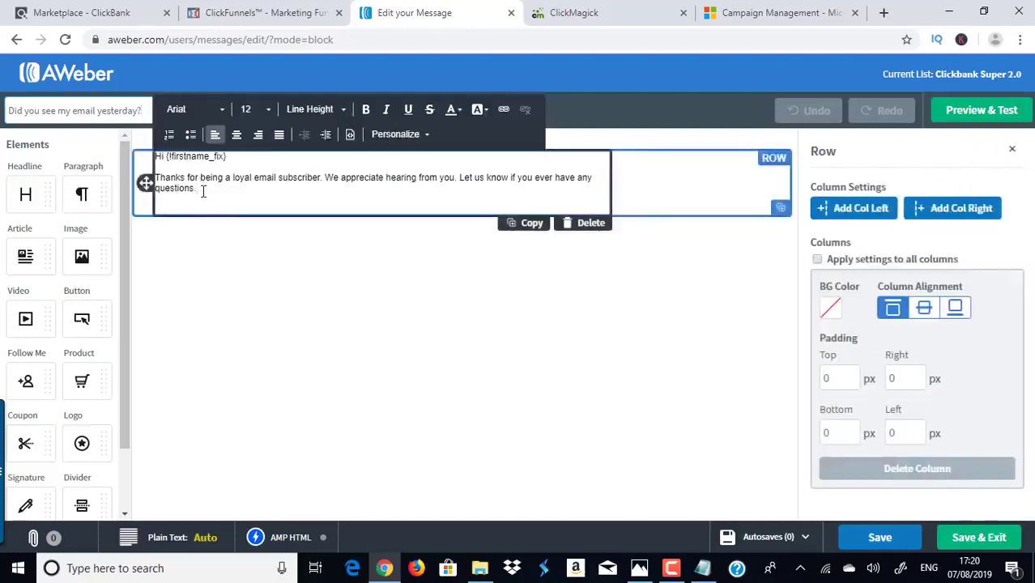
drag(202, 190, 158, 165)
key(BackSpace)
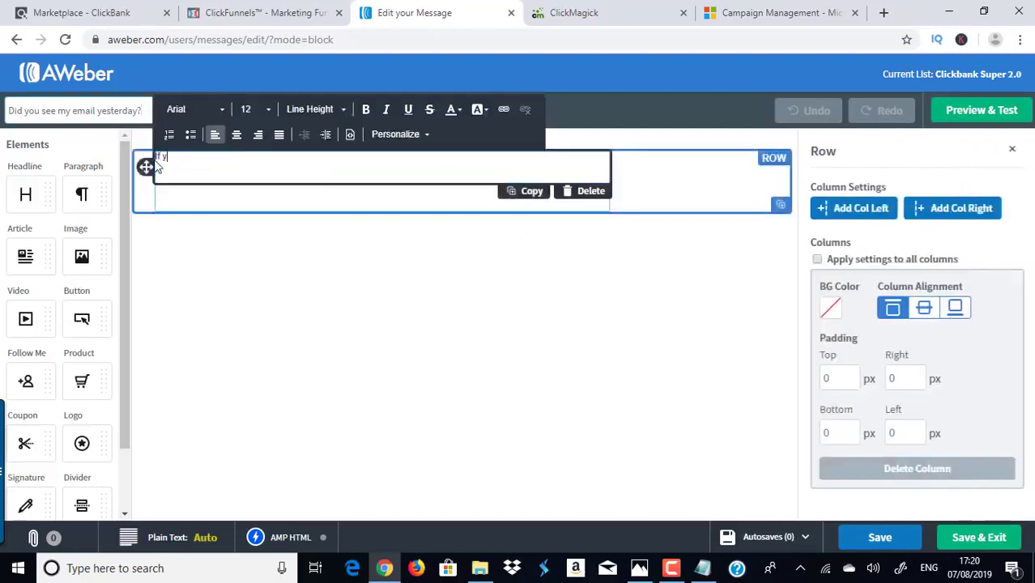
Step: Type the money-making pitch, a '>> click here to get started <<' line, and a 'Regards' sign-off with the sender's name
text(If you are still)
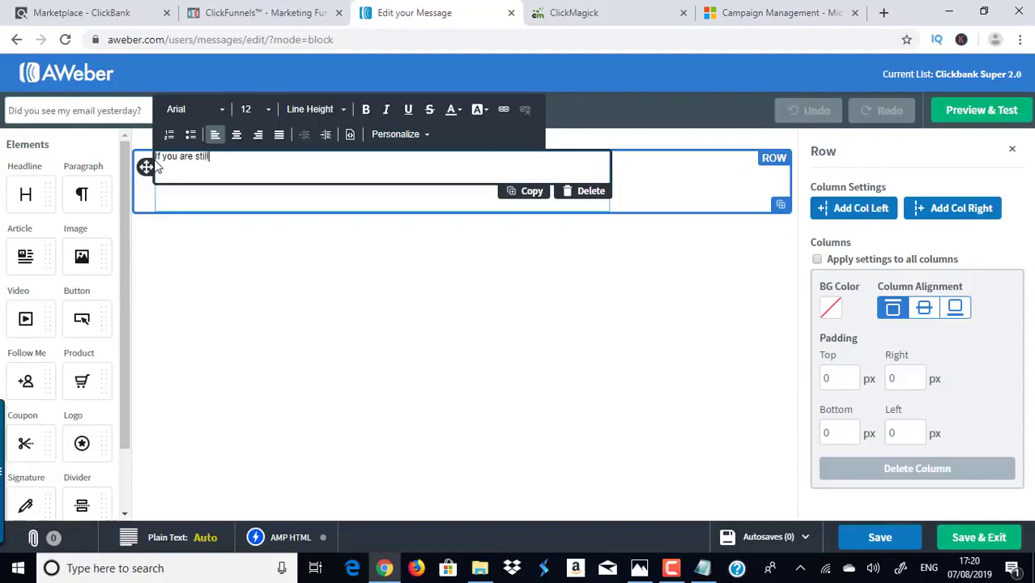
text( looking for)
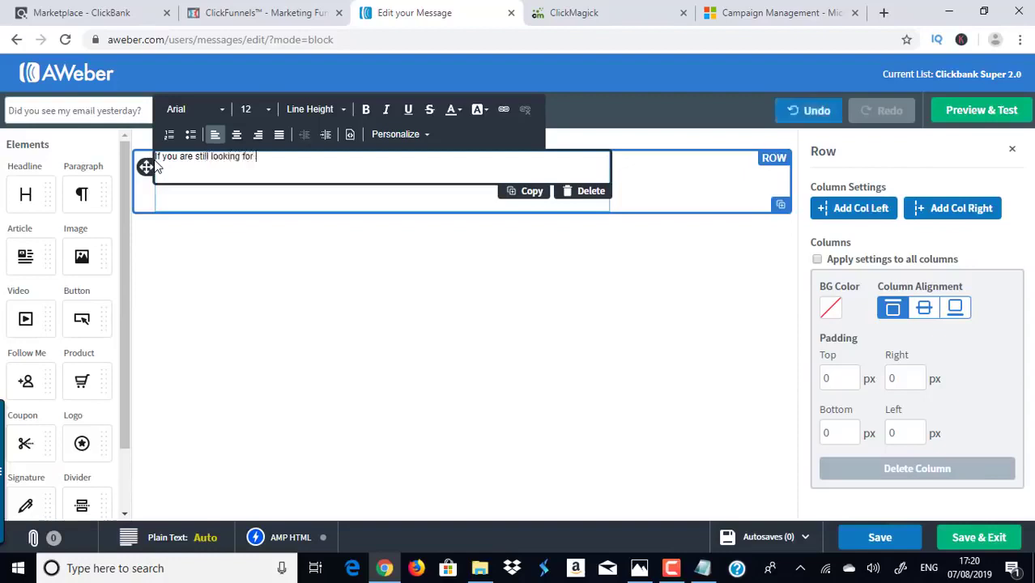
text( a way to make money online then let ms how)
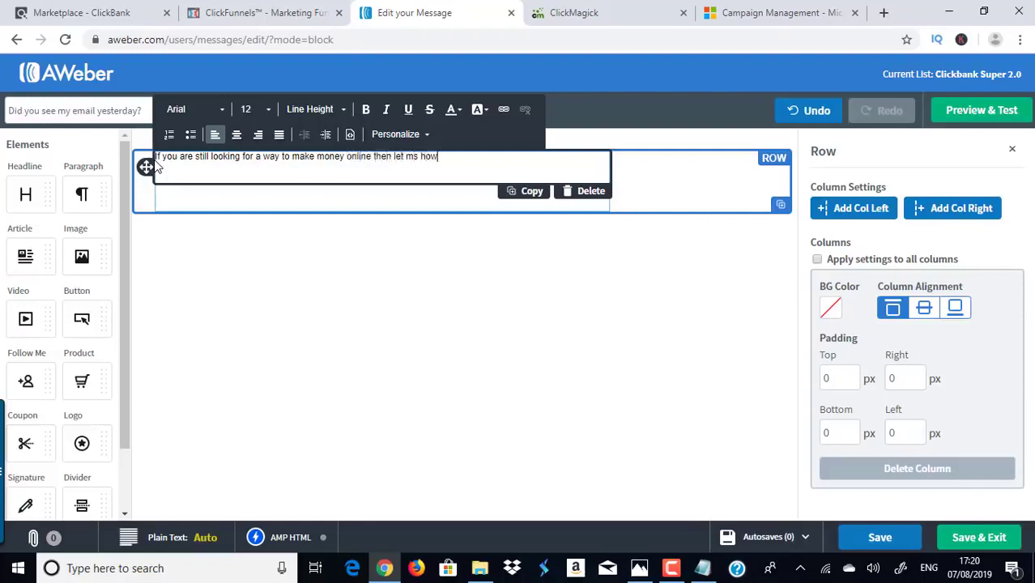
text(u)
key(Return)
text(n let ms how you pow)
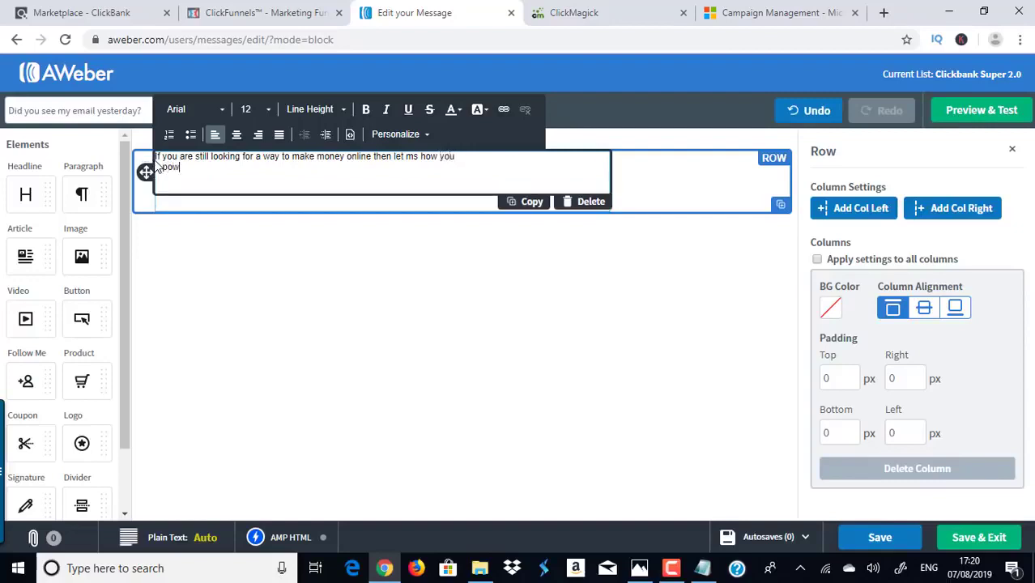
text(erful system that's changing live)
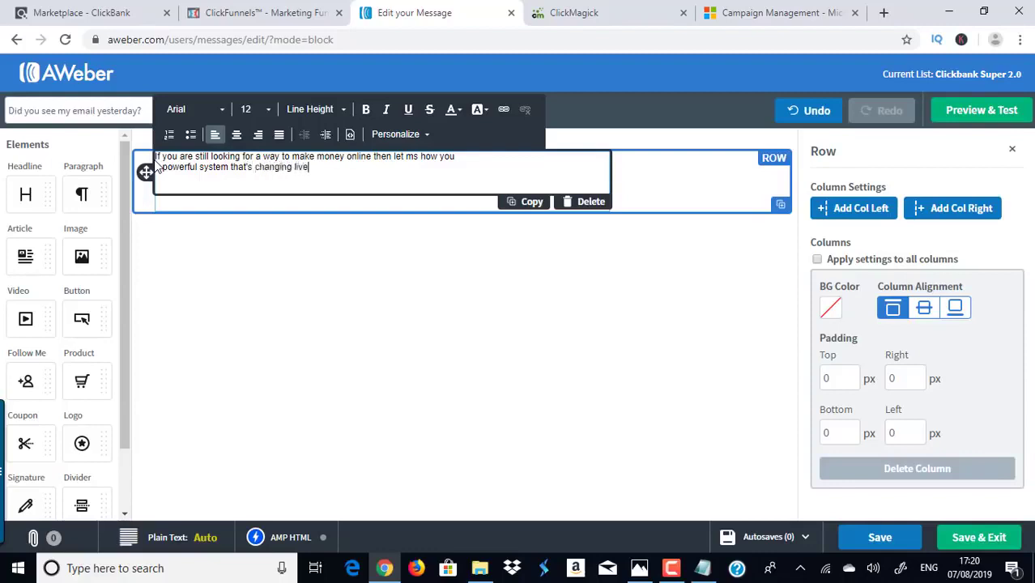
text(s.)
key(Return)
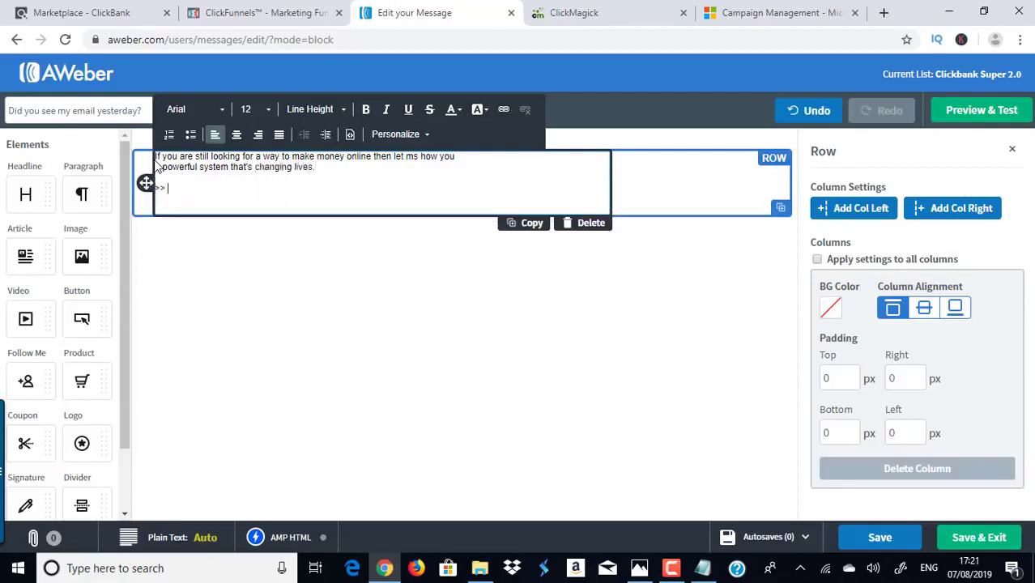
text(>> click here to get sta)
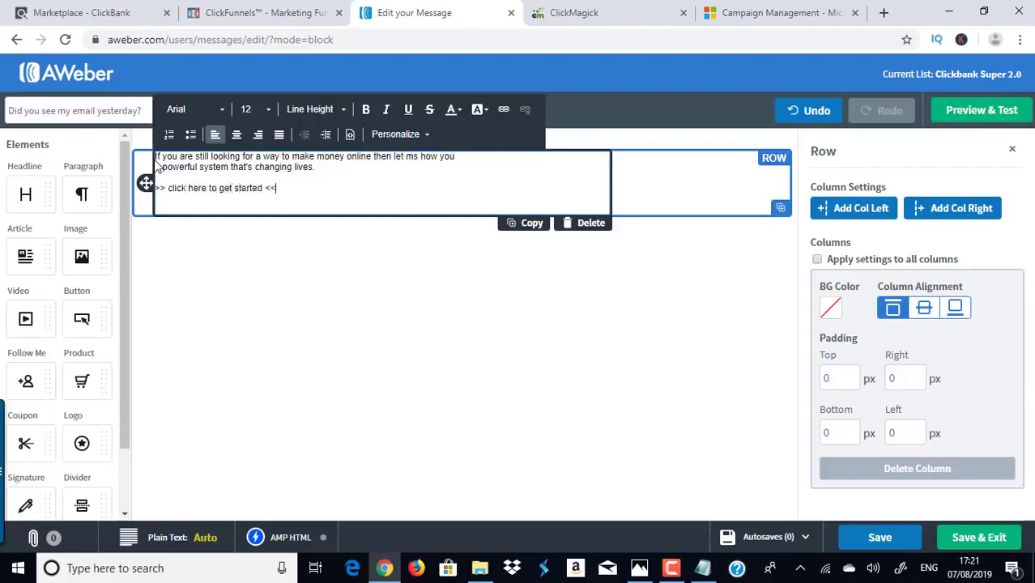
text(rted <<)
key(Return)
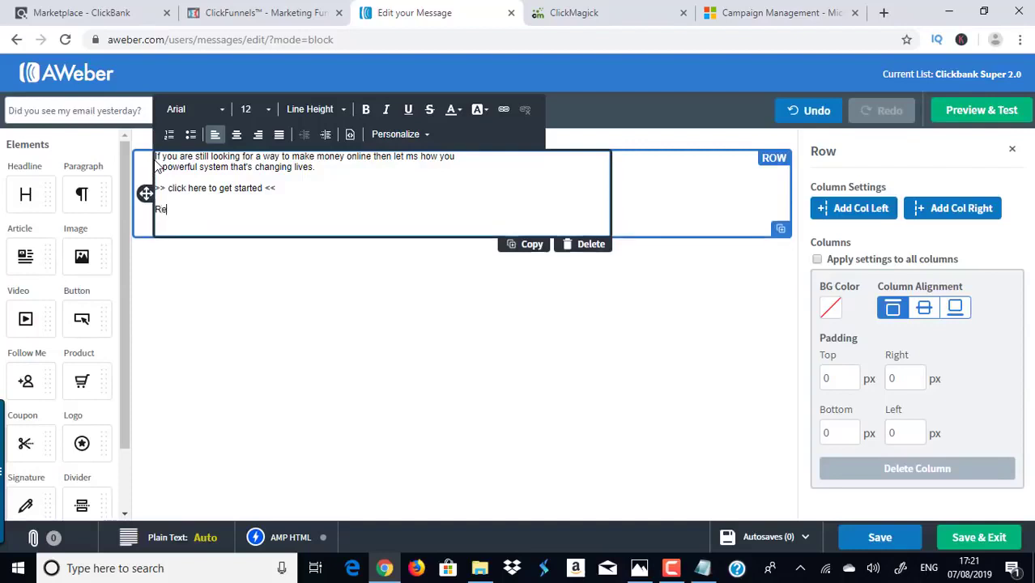
text(Regards)
key(Return)
text(L)
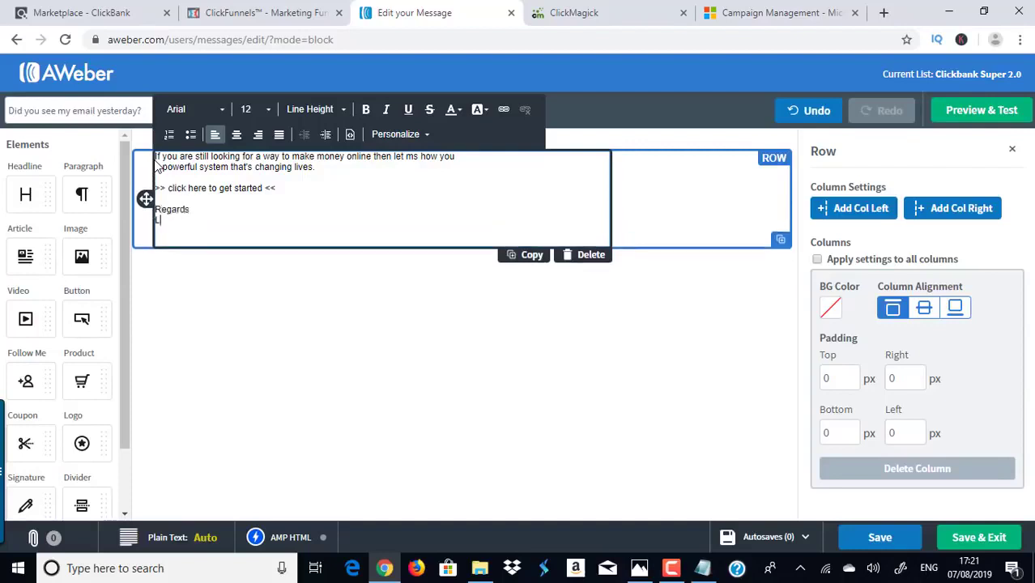
text(ouoman Memi)
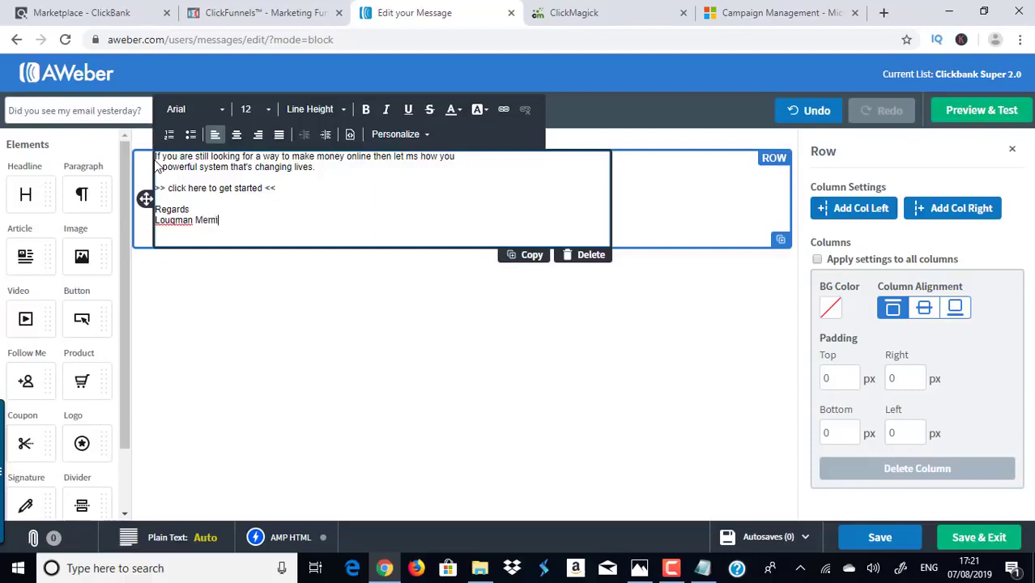
Step: Set all the message text to Georgia, size 14
drag(243, 228, 158, 156)
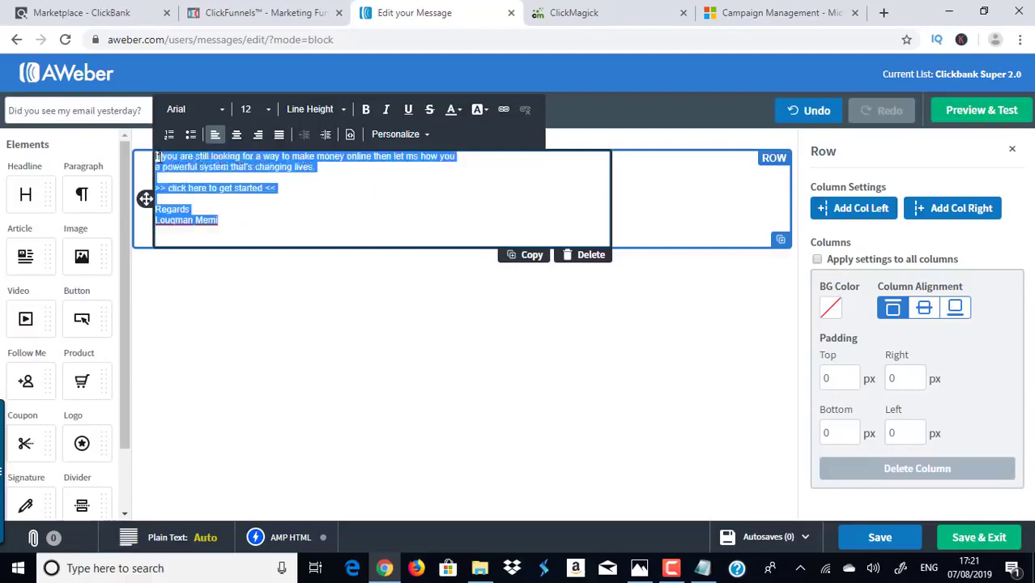
click(221, 109)
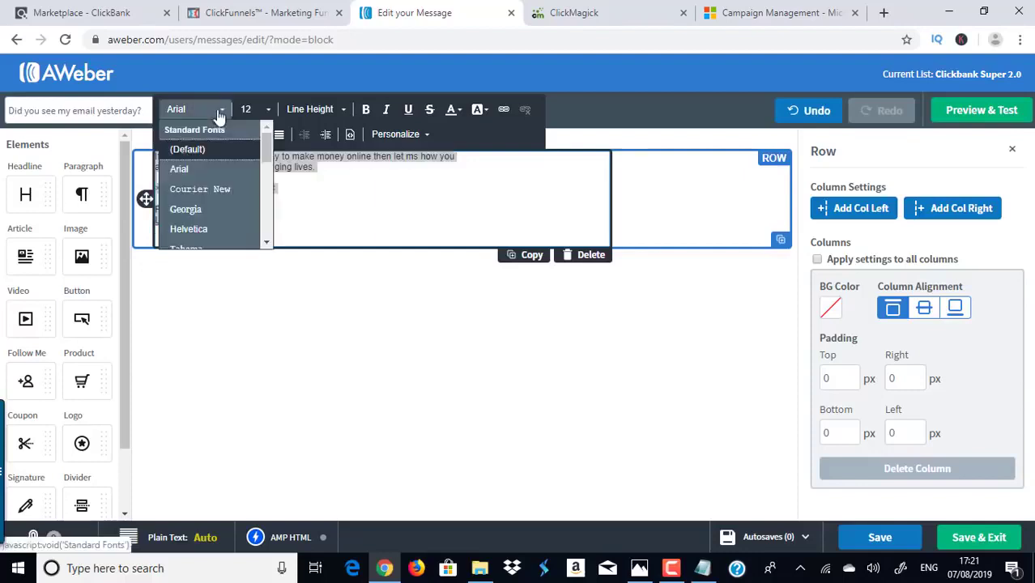
click(201, 210)
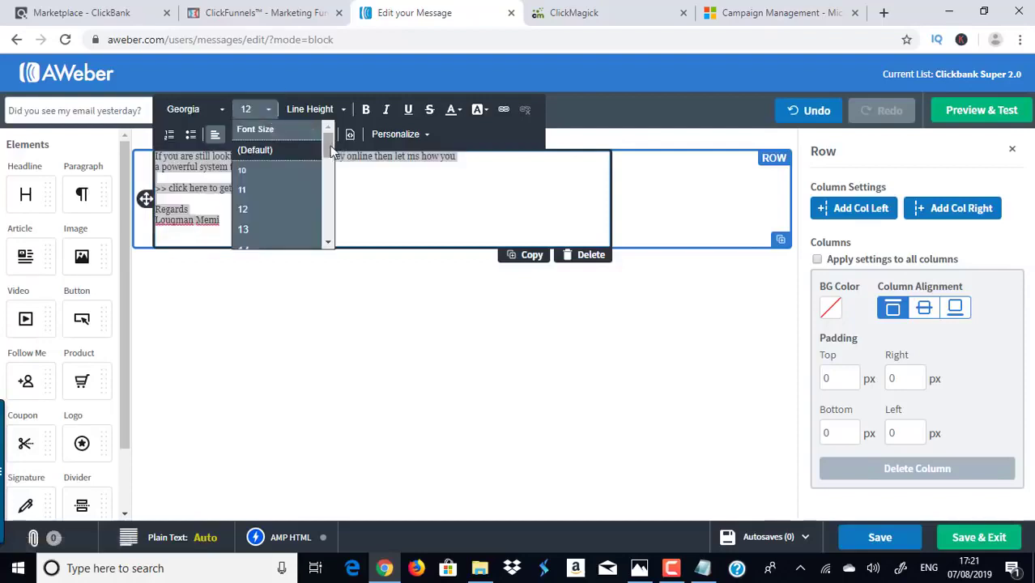
scroll(324, 139, down, 2)
click(253, 197)
click(371, 210)
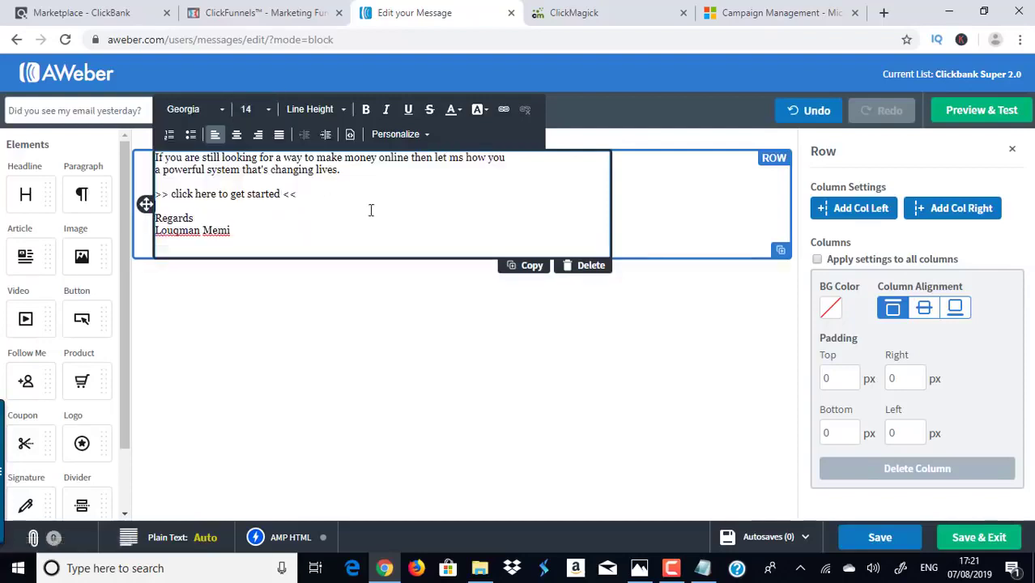
click(81, 12)
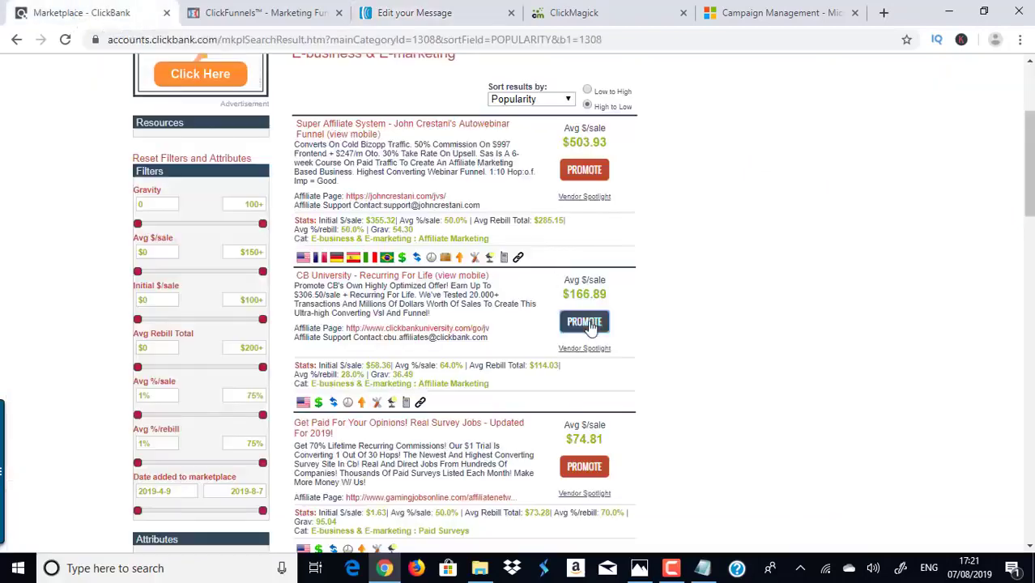
Step: Generate a CB University HopLink with tracking ID emailday2
click(594, 323)
click(249, 172)
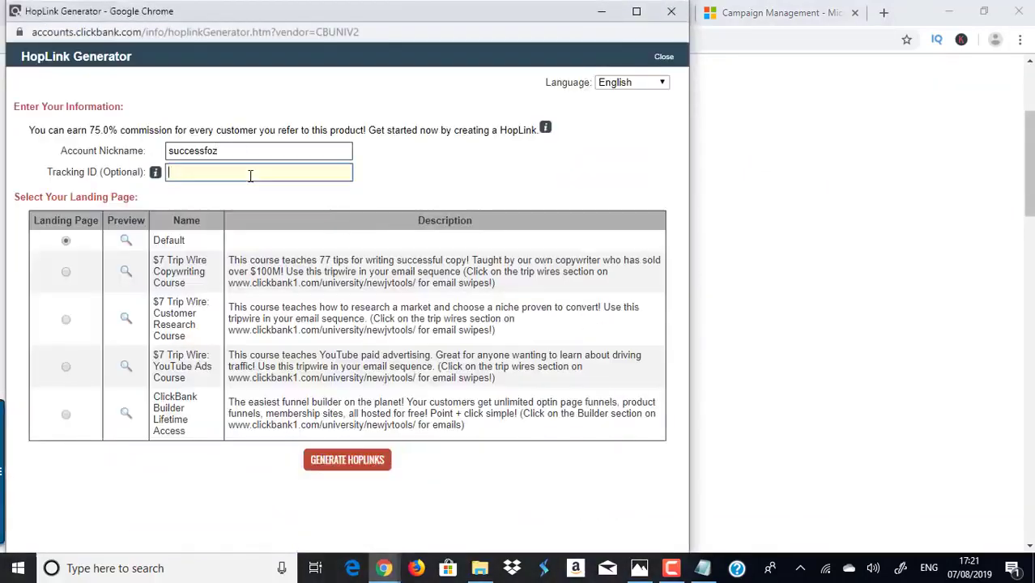
click(213, 263)
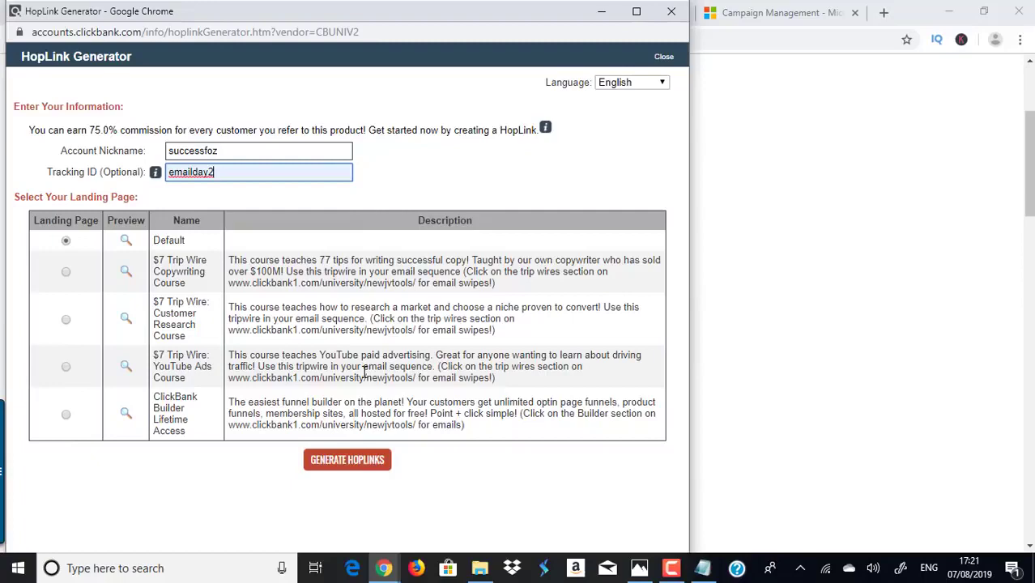
click(352, 459)
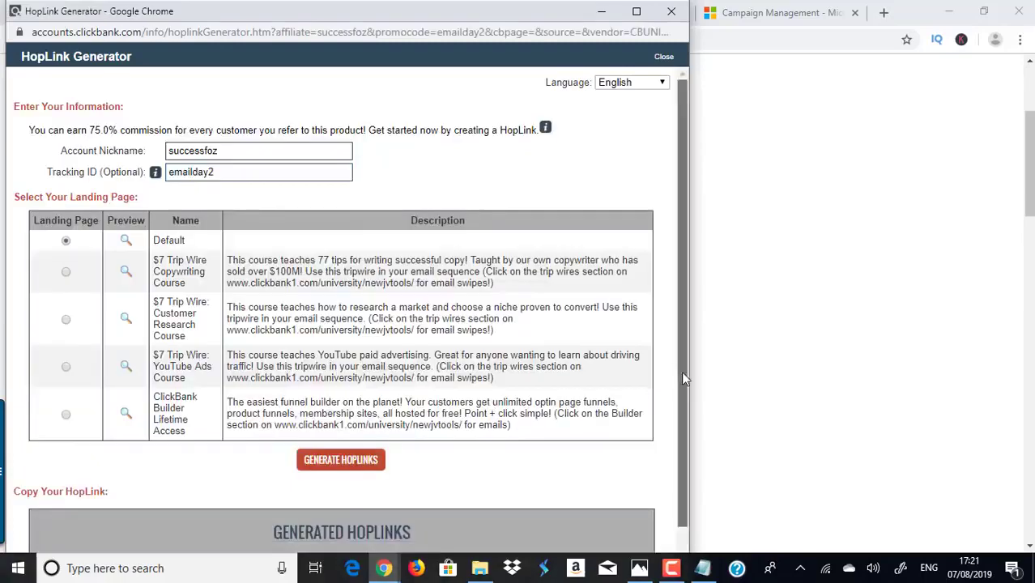
Step: Copy the HopShield encrypted HopLink and select 'click here to get started' in the AWeber draft
scroll(679, 370, down, 1)
click(606, 541)
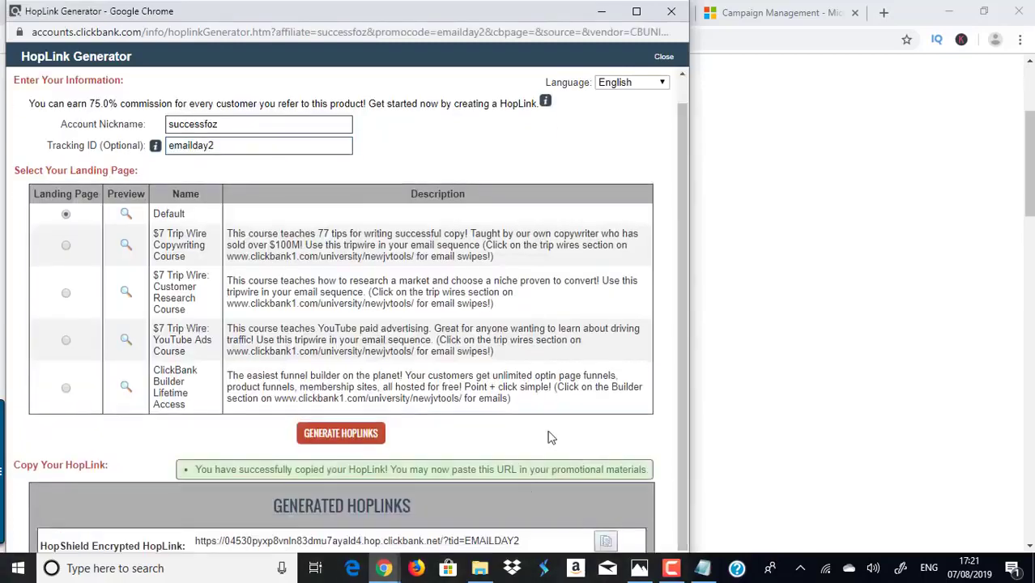
click(680, 18)
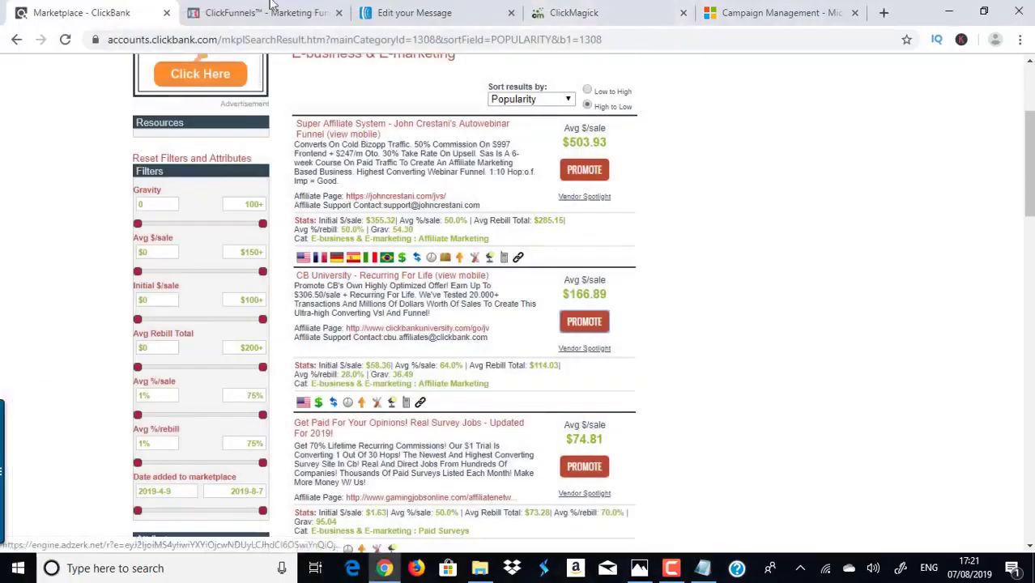
click(393, 12)
drag(281, 192, 184, 192)
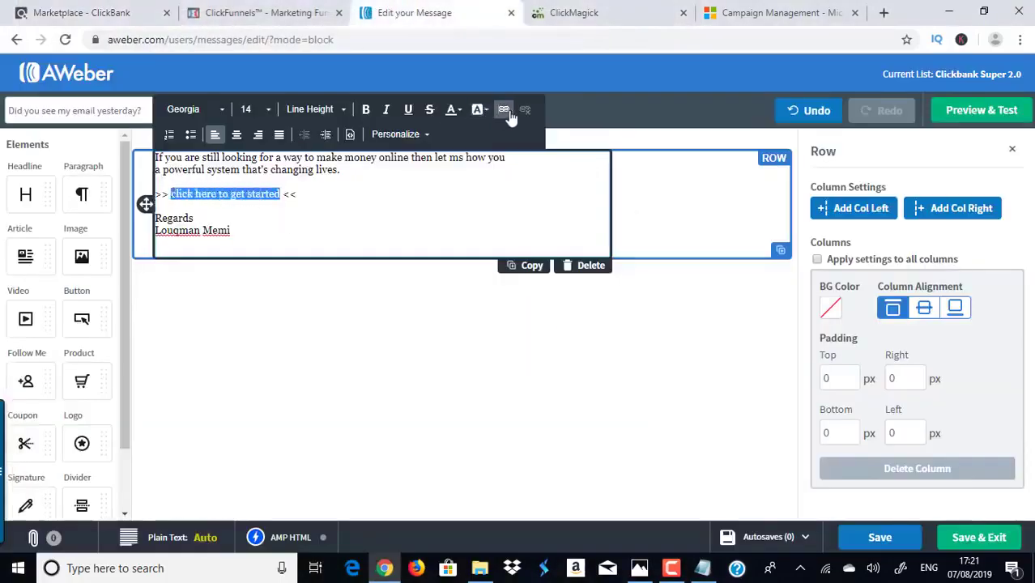
Step: Link 'click here to get started' to the copied ClickBank hop link and make it bold
click(503, 108)
key(ctrl+v)
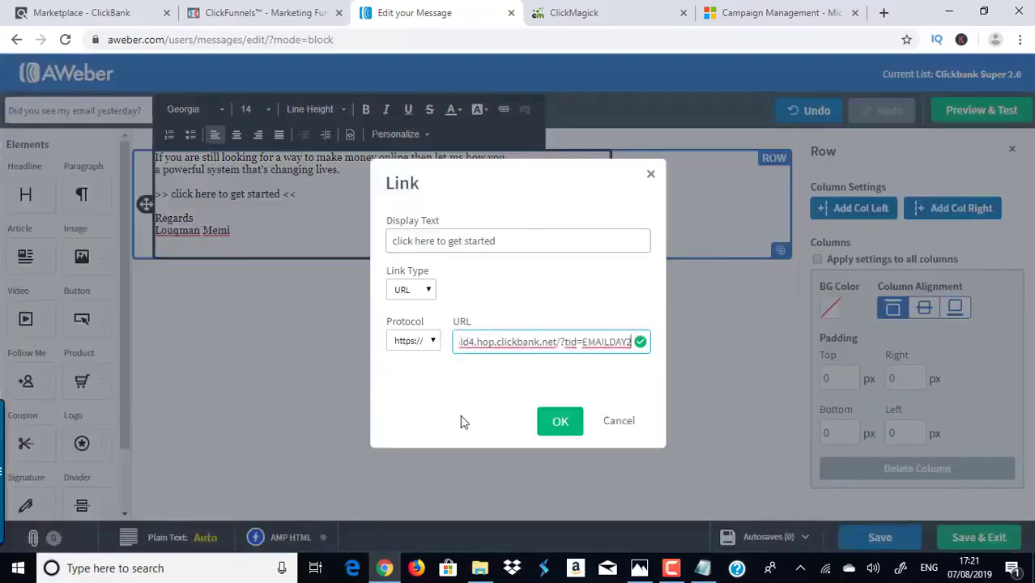
click(559, 422)
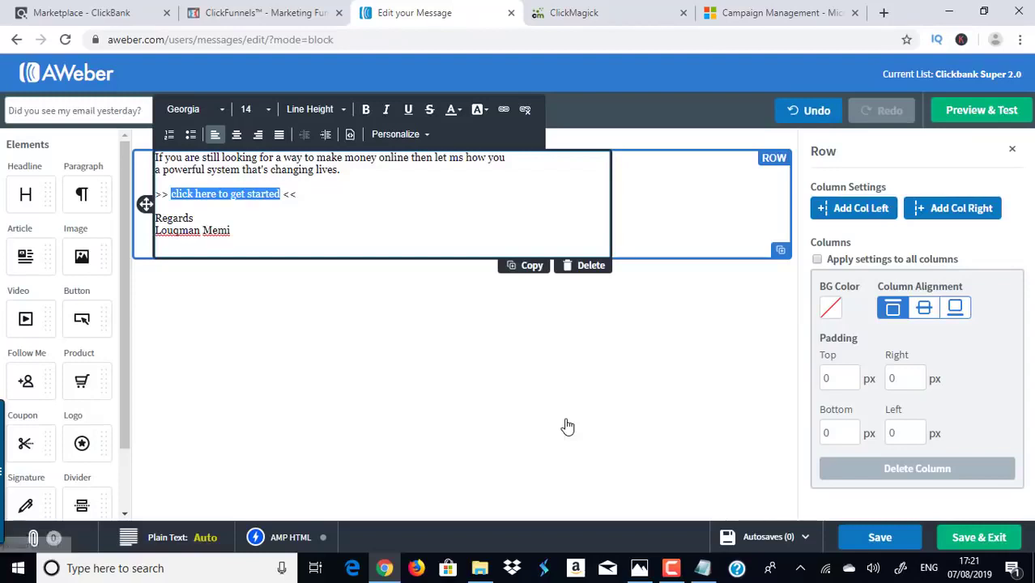
click(365, 110)
click(359, 353)
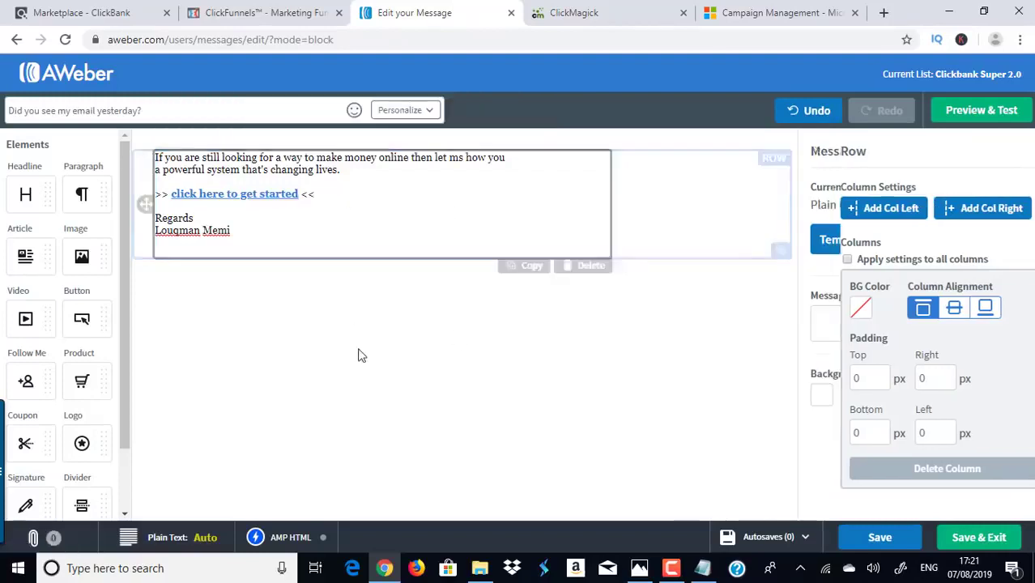
Step: Save the draft and add it to the Follow Up Series as follow-up #2
click(880, 538)
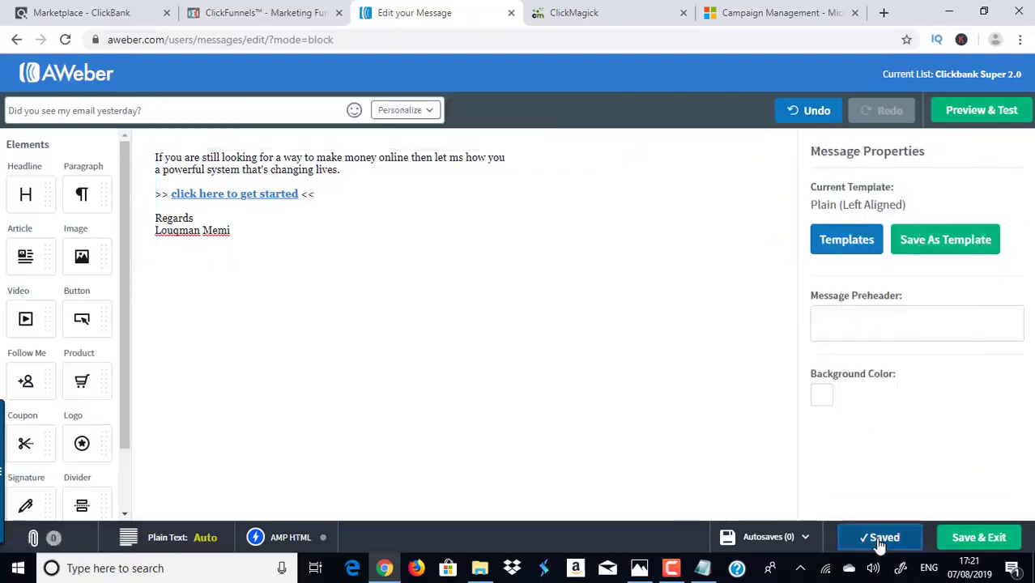
click(952, 537)
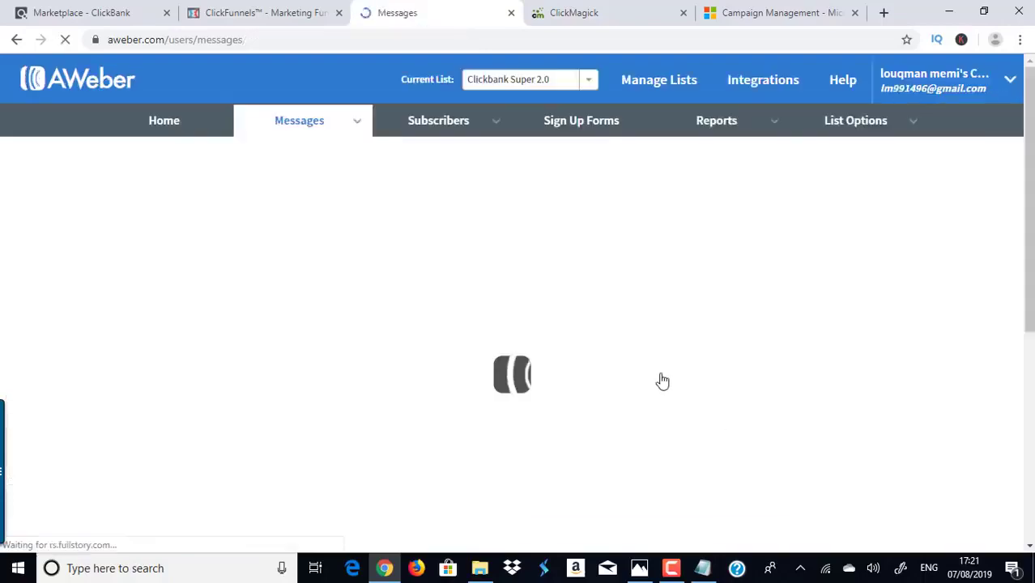
click(519, 344)
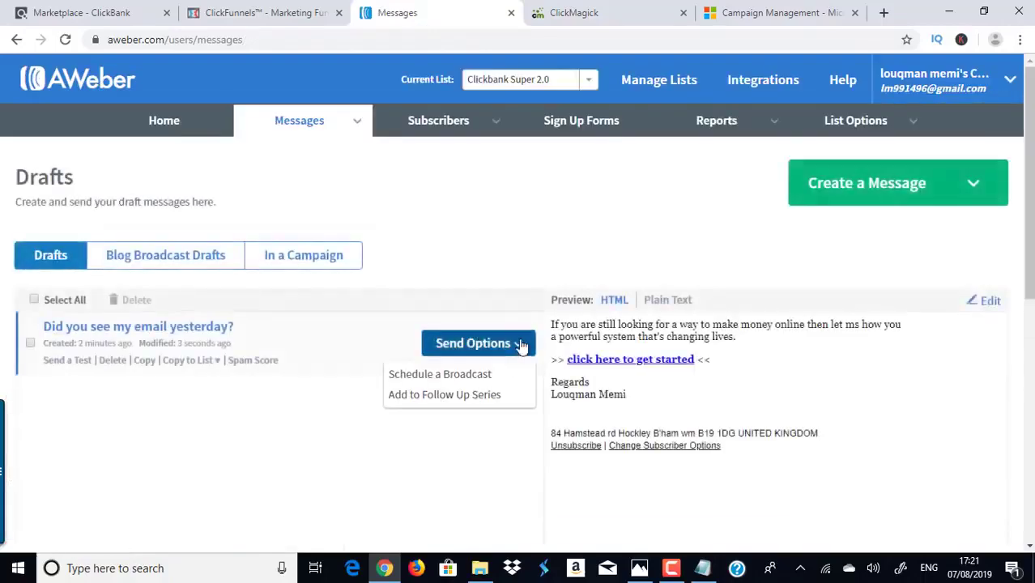
click(466, 397)
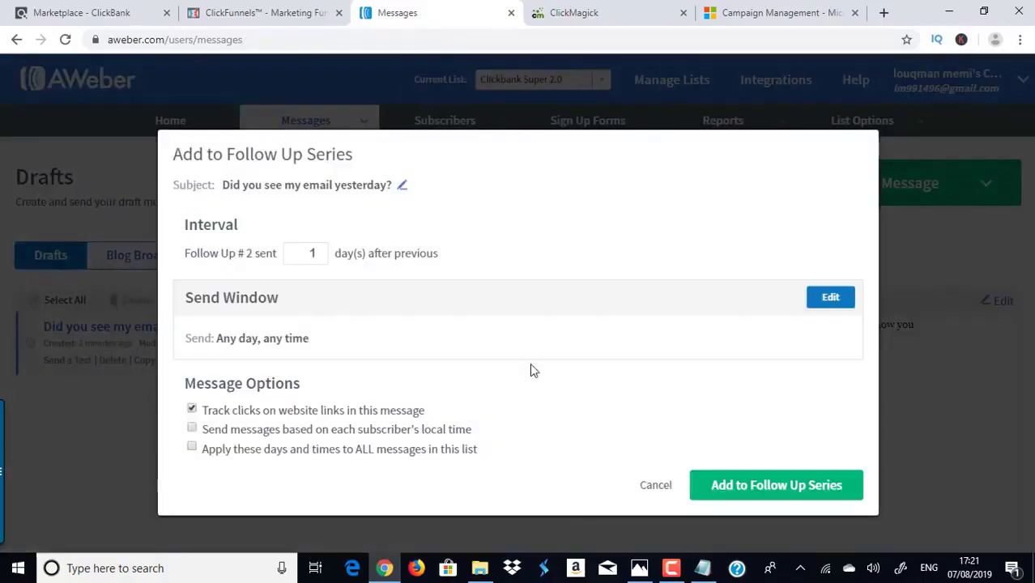
click(739, 485)
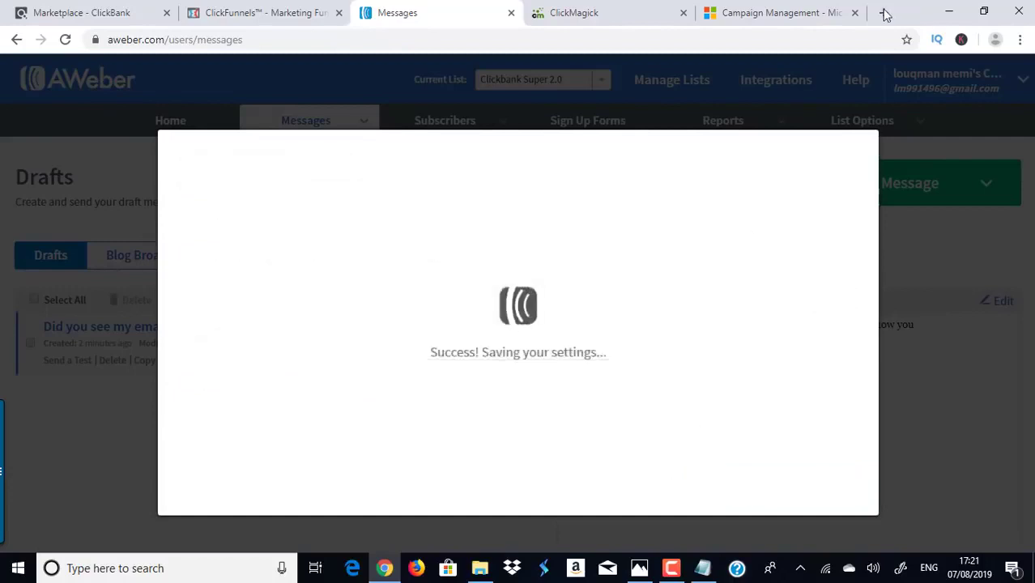
click(883, 12)
Step: Load internetmarketing-strategies.info in a new tab and move that tab beside the AWeber tab
text(in)
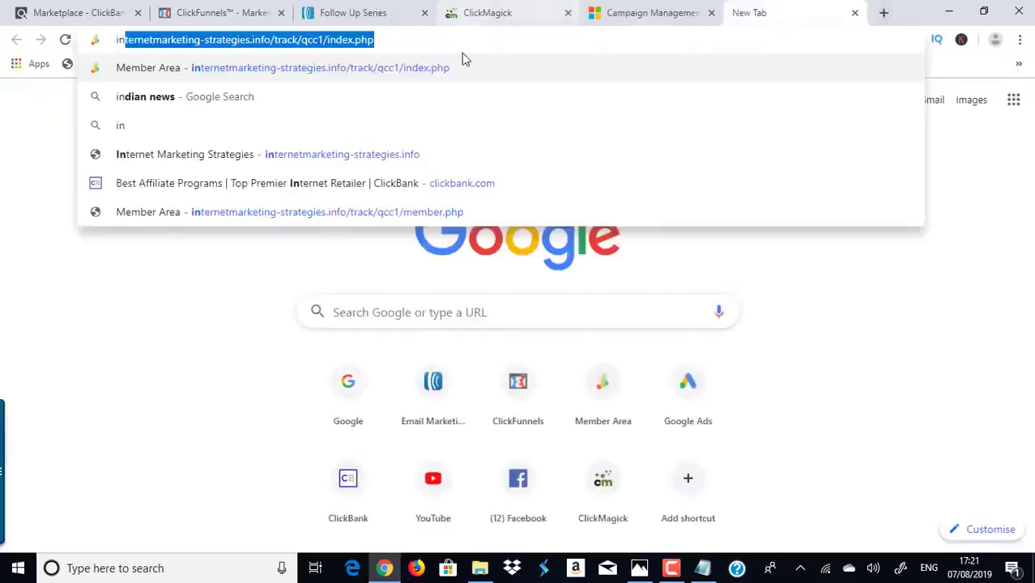
click(397, 156)
click(397, 156)
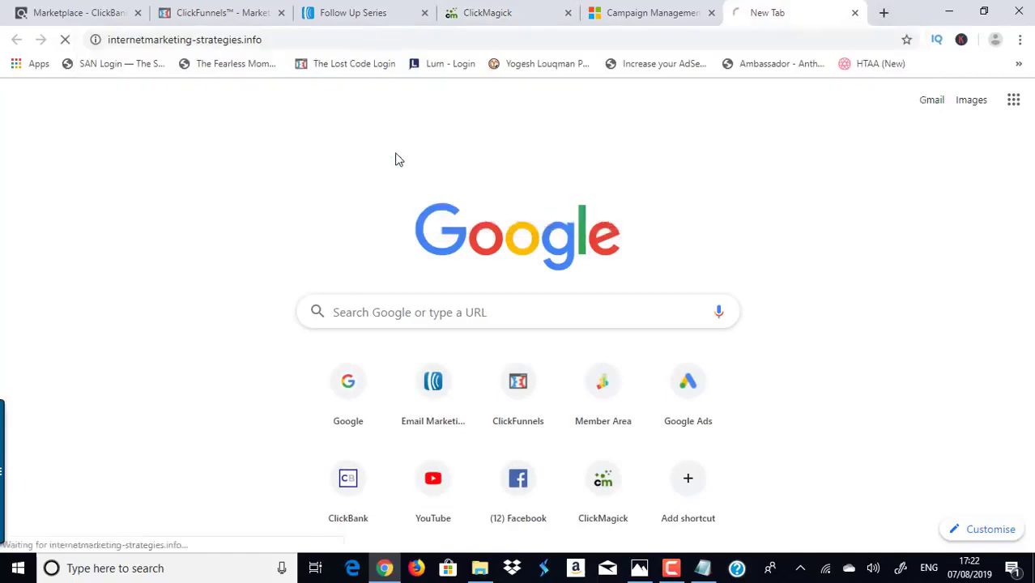
drag(800, 16, 510, 16)
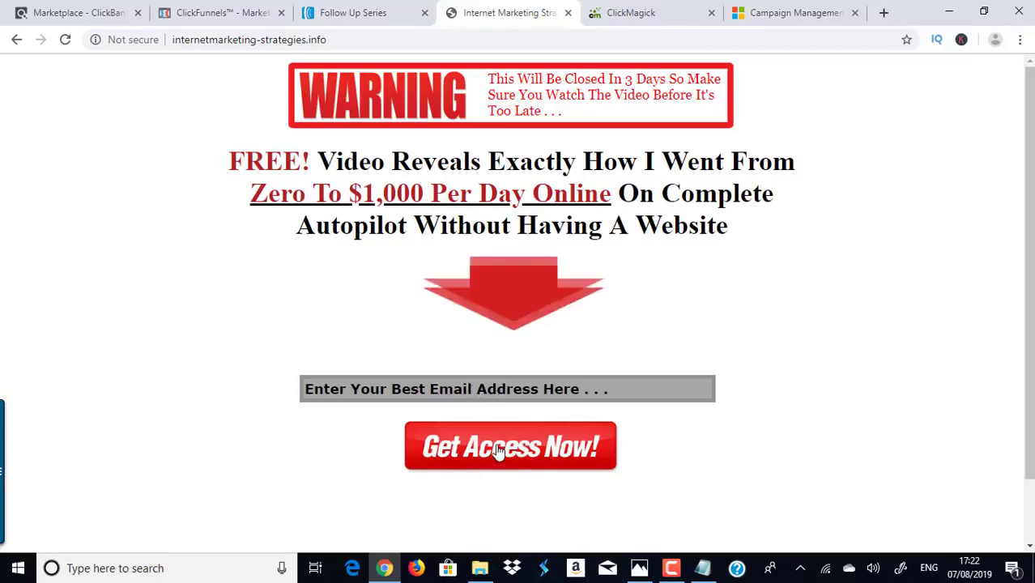
Step: Switch between the ClickBank Marketplace, squeeze page and AWeber follow-up series tabs
click(68, 10)
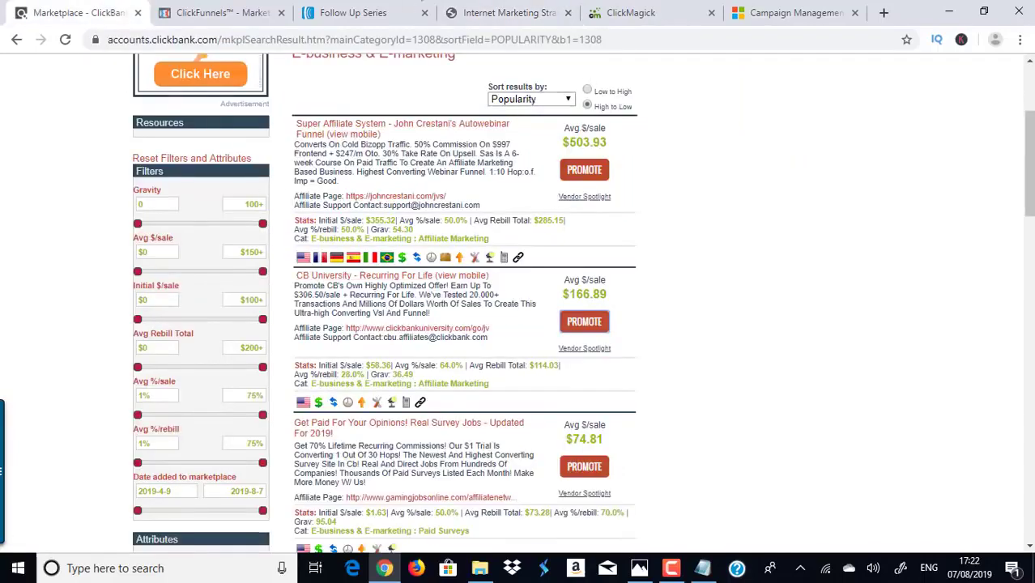
click(496, 12)
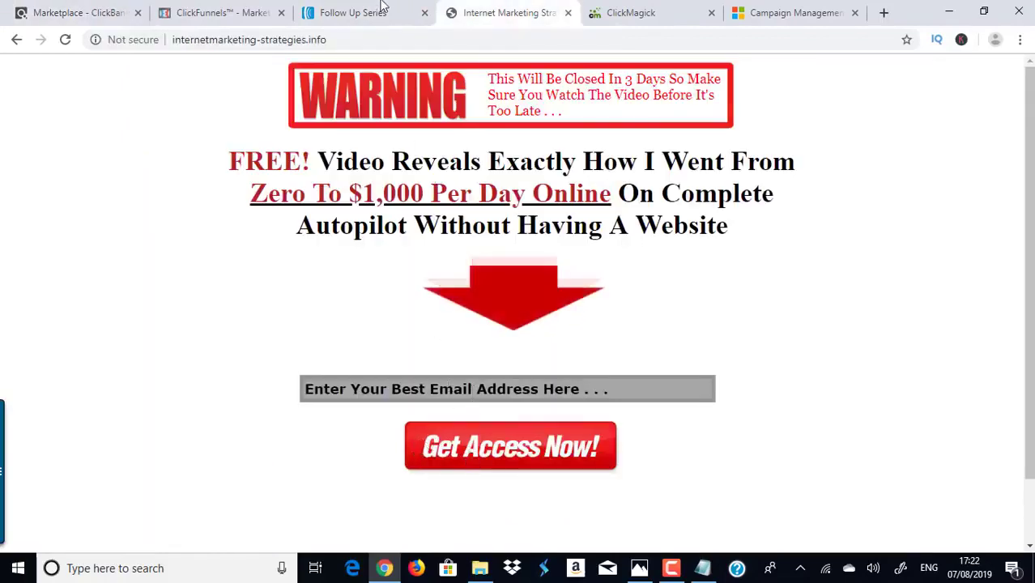
click(348, 13)
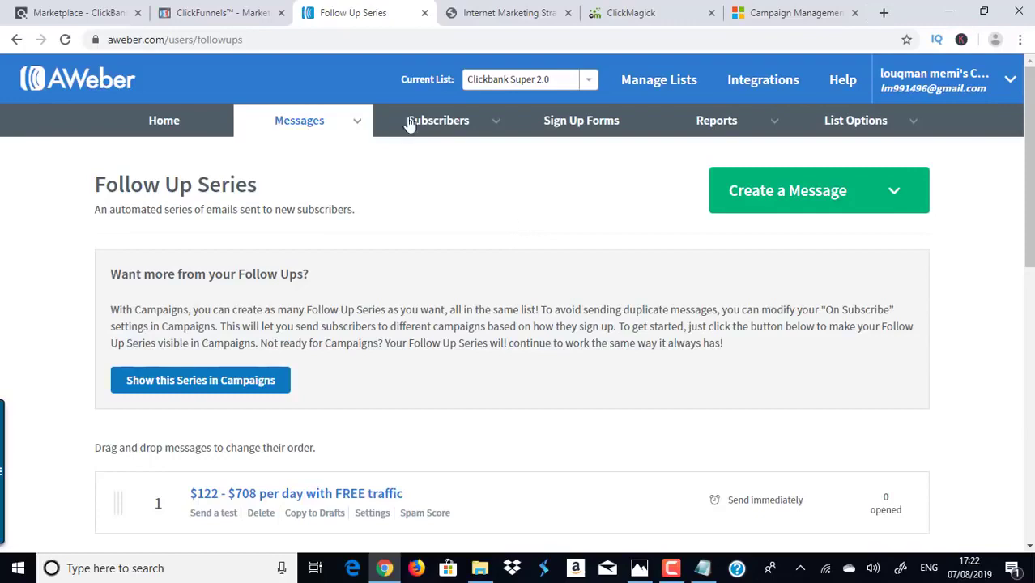
Step: Flip between the squeeze page's sign-up form and the AWeber follow-up series to compare them
click(509, 12)
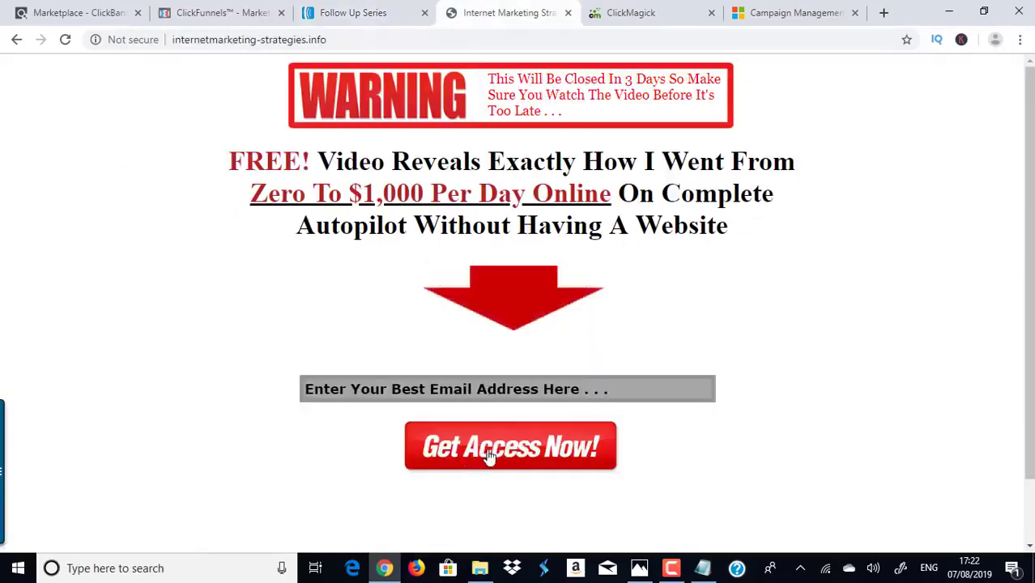
click(408, 8)
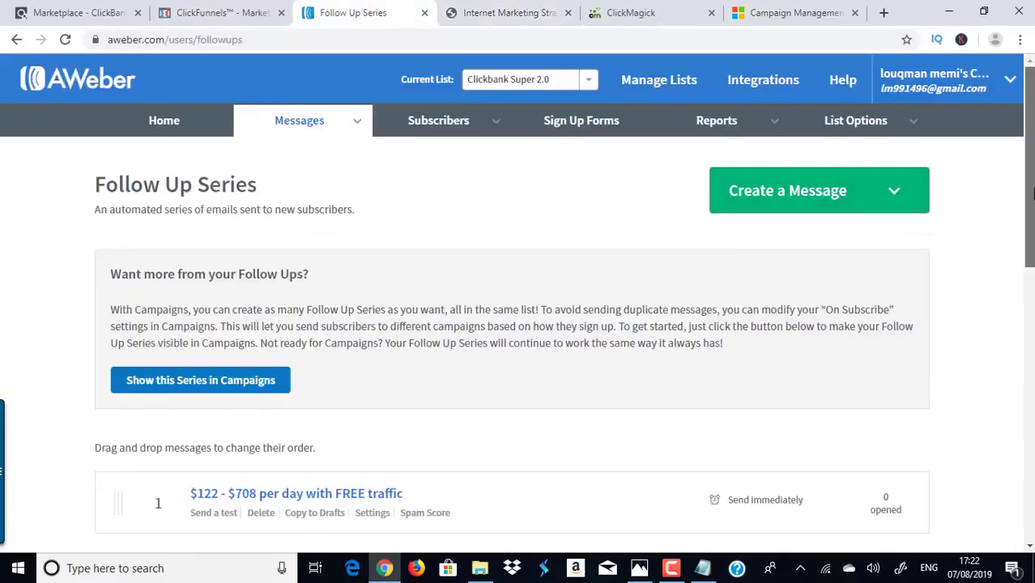
scroll(555, 263, down, 3)
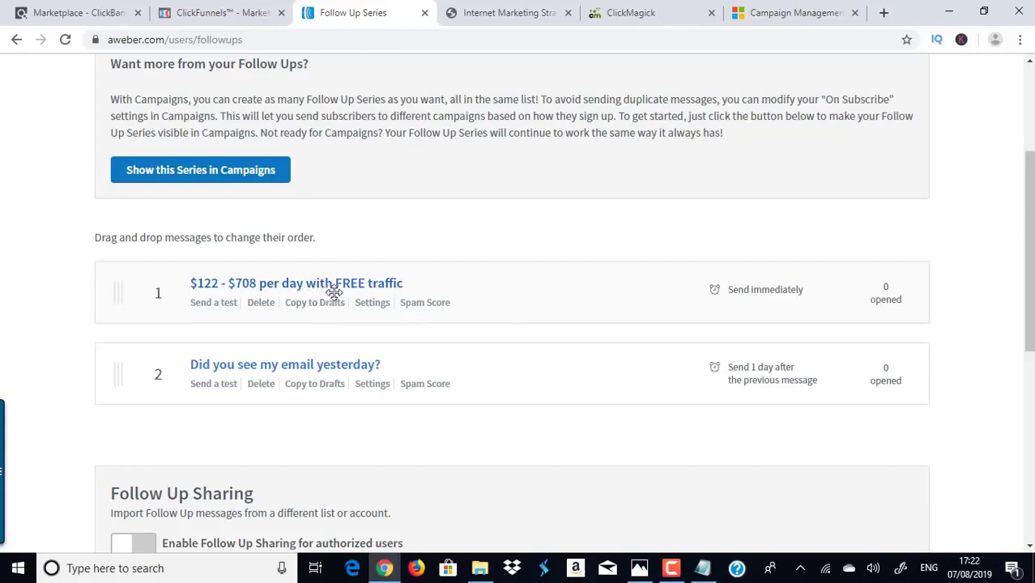
click(494, 12)
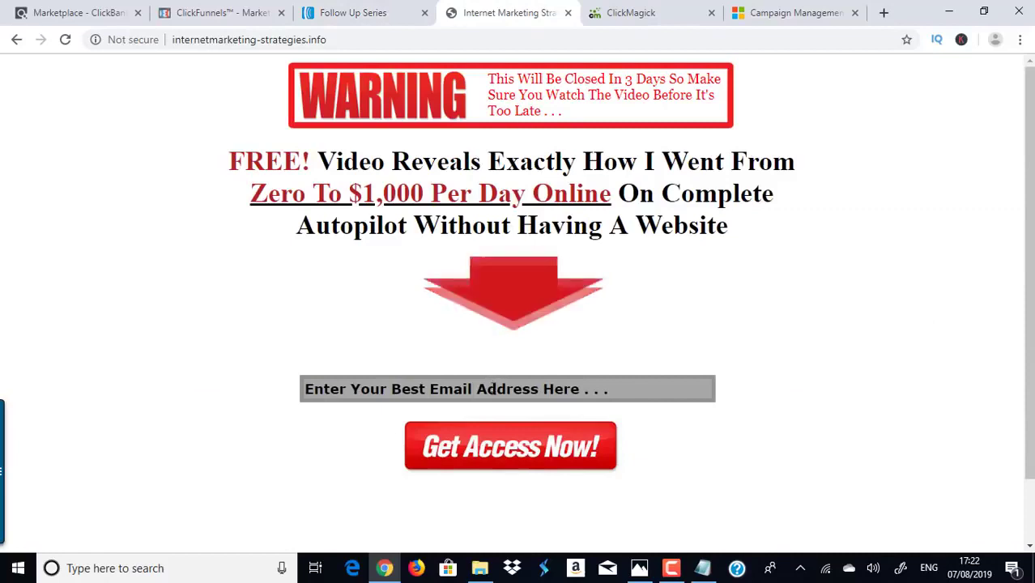
click(350, 12)
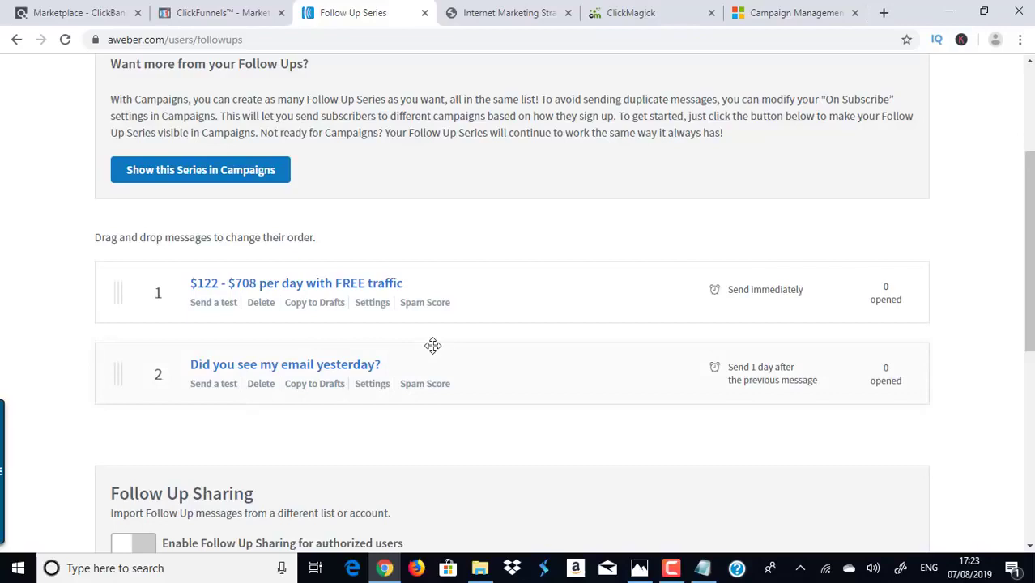
click(504, 11)
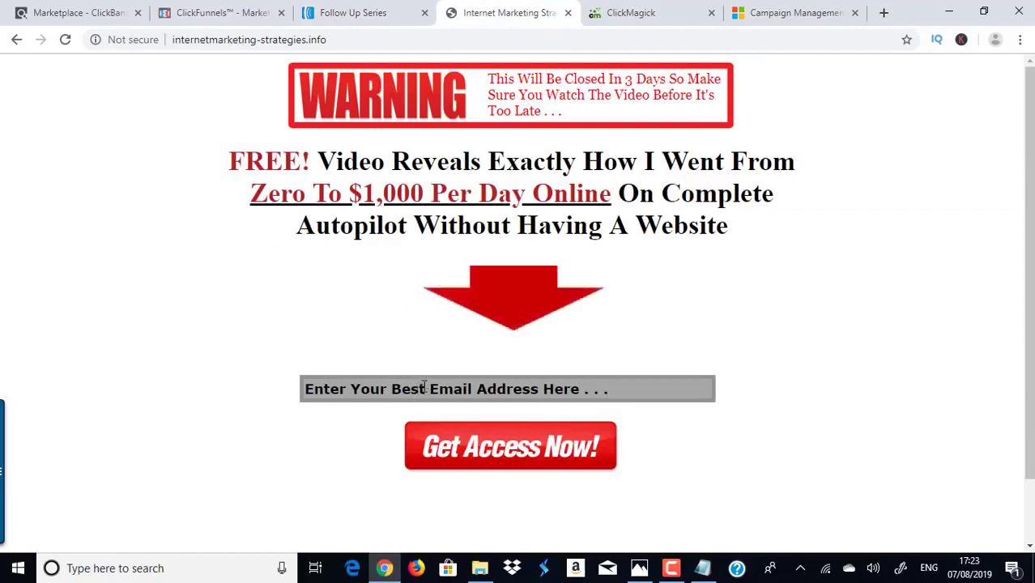
click(373, 12)
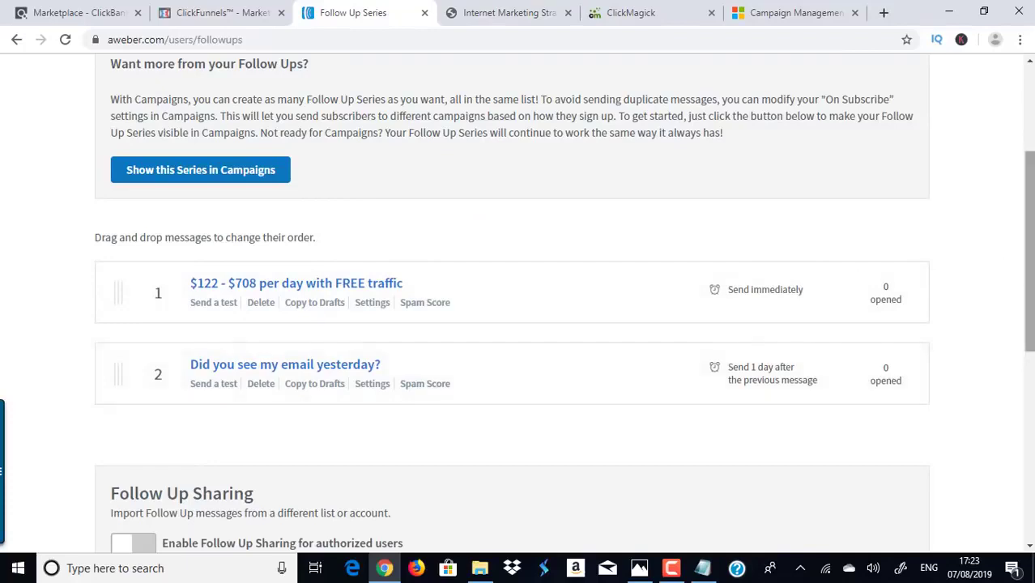
scroll(1028, 251, down, 1)
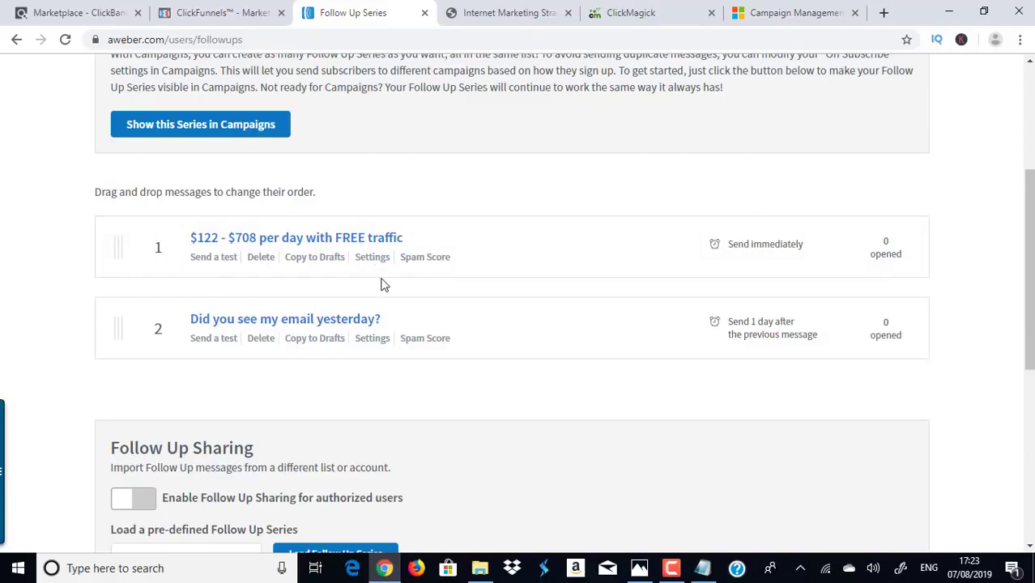
Step: Alternate between ClickBank's E-business & E-marketing results and the follow-up series, ending on ClickBank
click(121, 9)
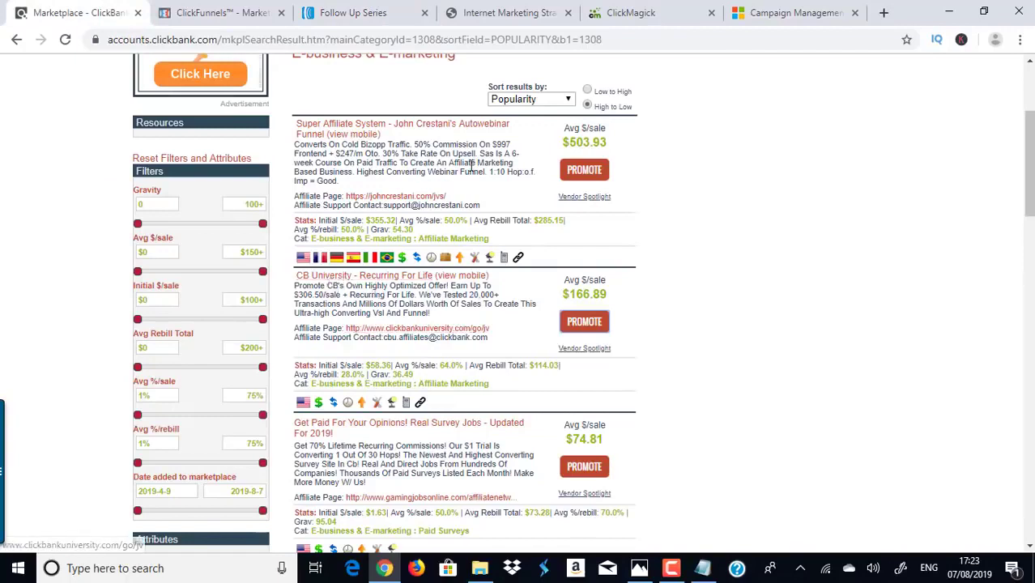
click(384, 10)
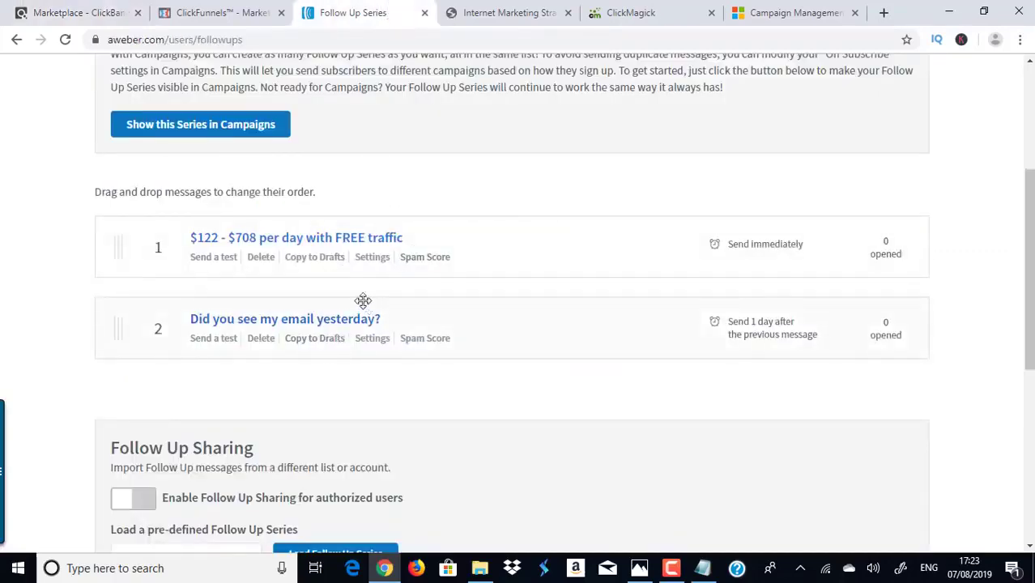
click(31, 10)
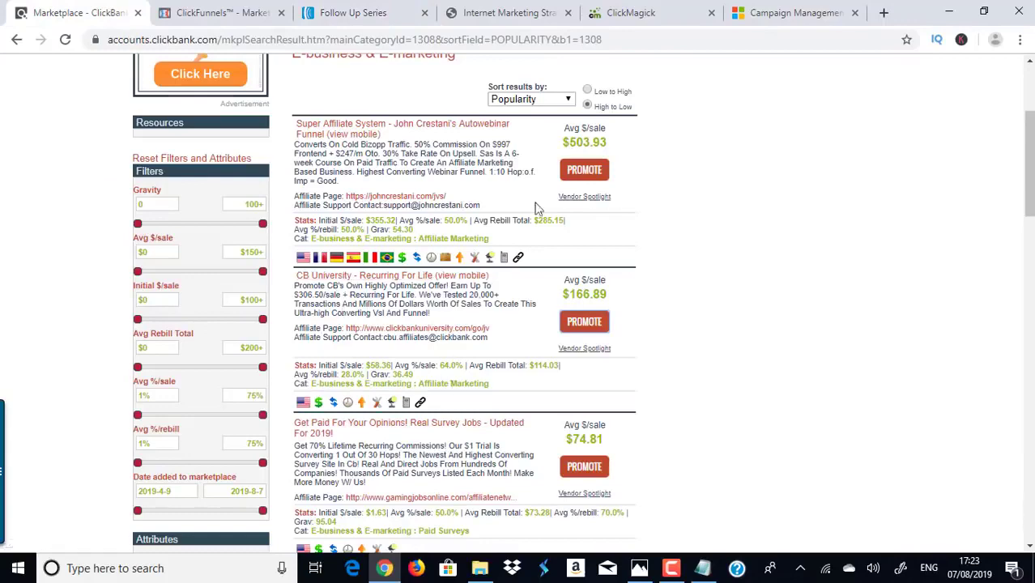
click(364, 9)
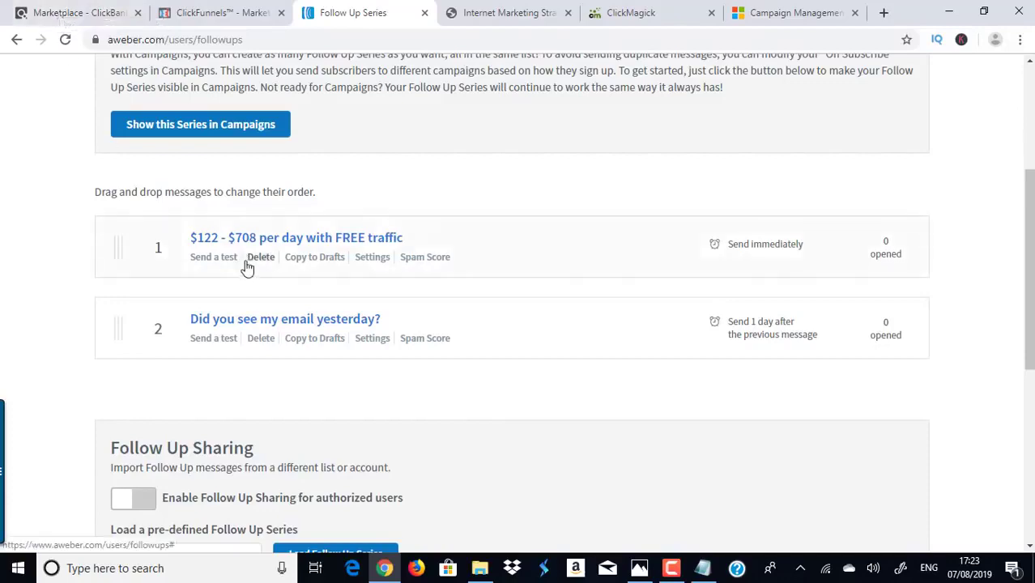
click(76, 13)
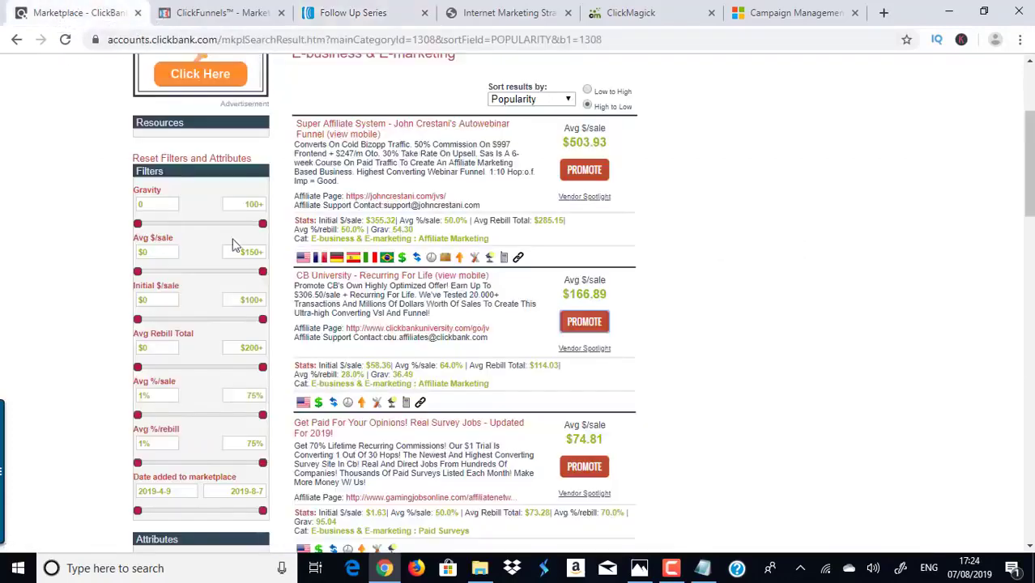
Step: Switch back to AWeber's Follow Up Series page listing both emails
click(374, 10)
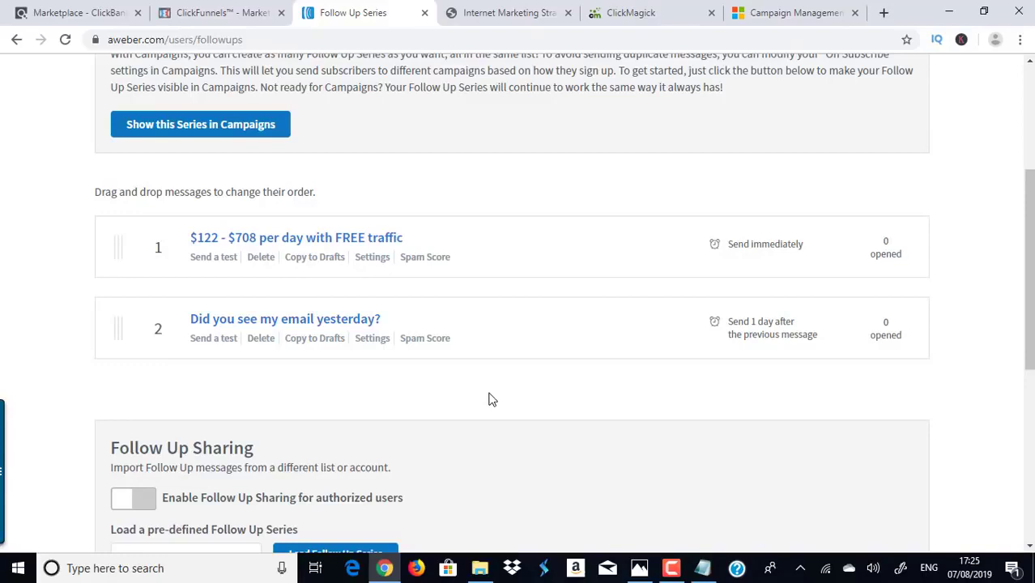
Step: Check the ClickBank listings and follow-up series, then view the WARNING squeeze page with its Get Access Now form
click(95, 8)
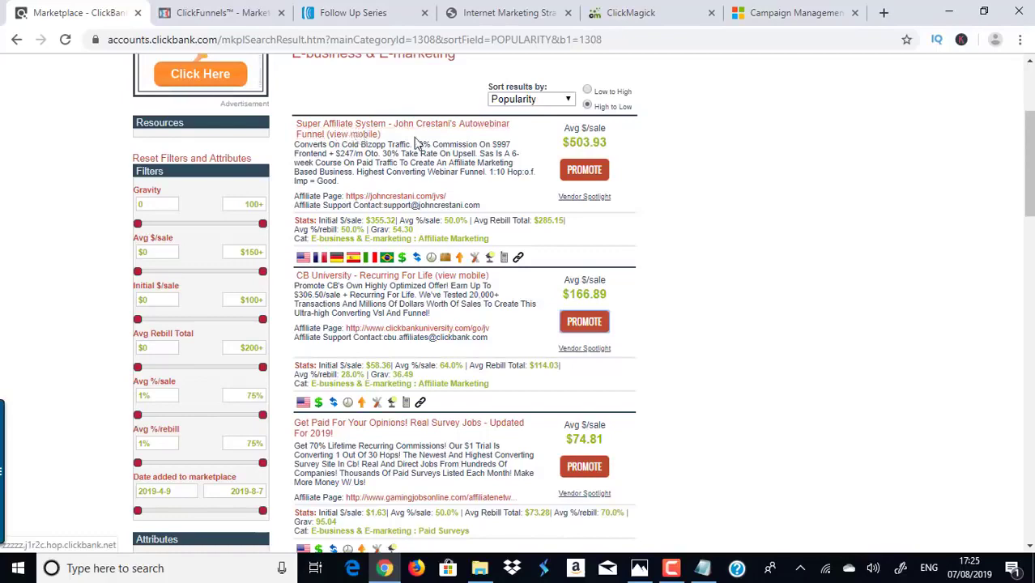
click(360, 10)
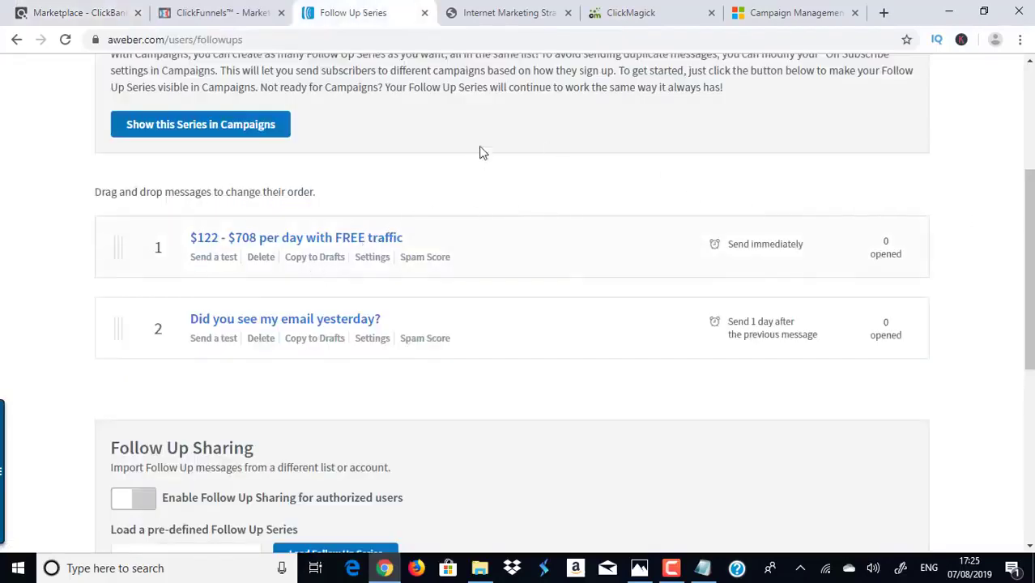
click(510, 9)
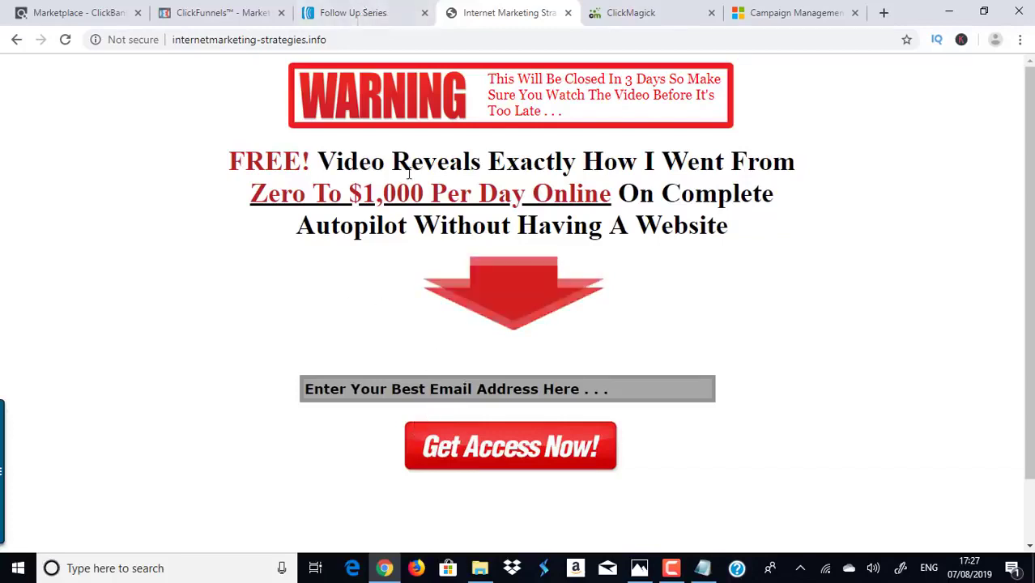
Step: Return to AWeber's Follow Up Series page, briefly checking the ClickBank results tab
click(352, 12)
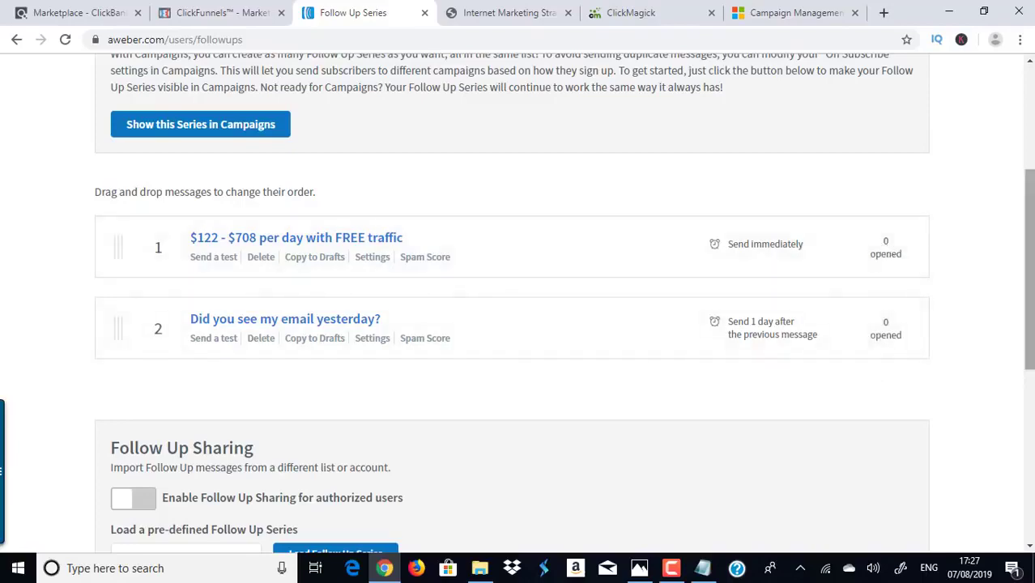
scroll(536, 309, up, 3)
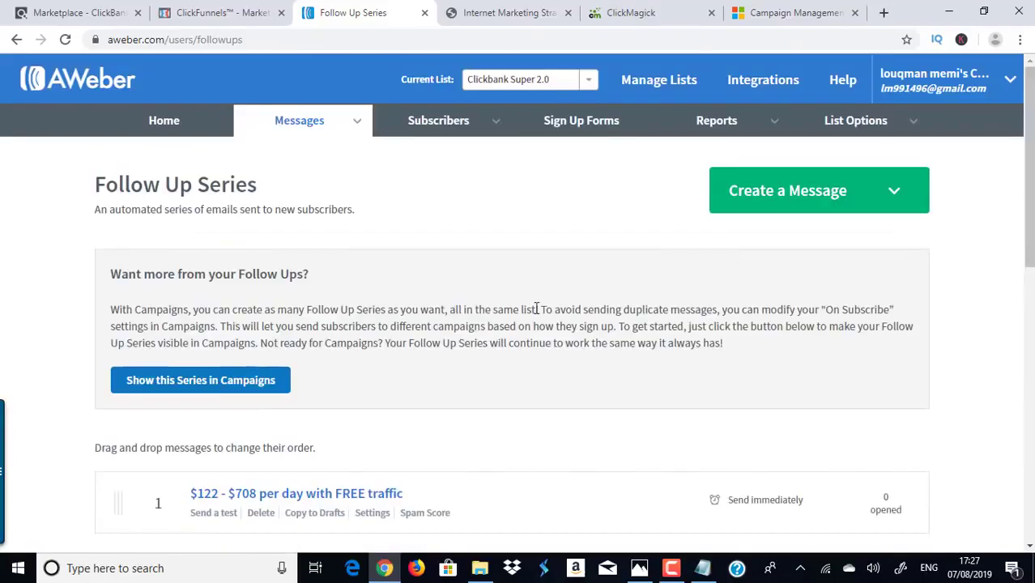
click(64, 12)
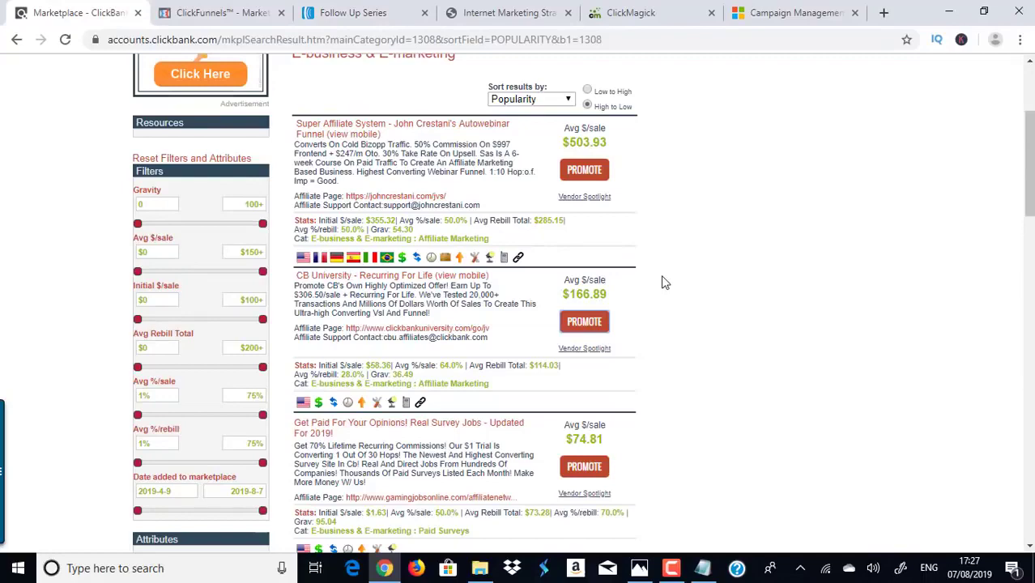
click(355, 12)
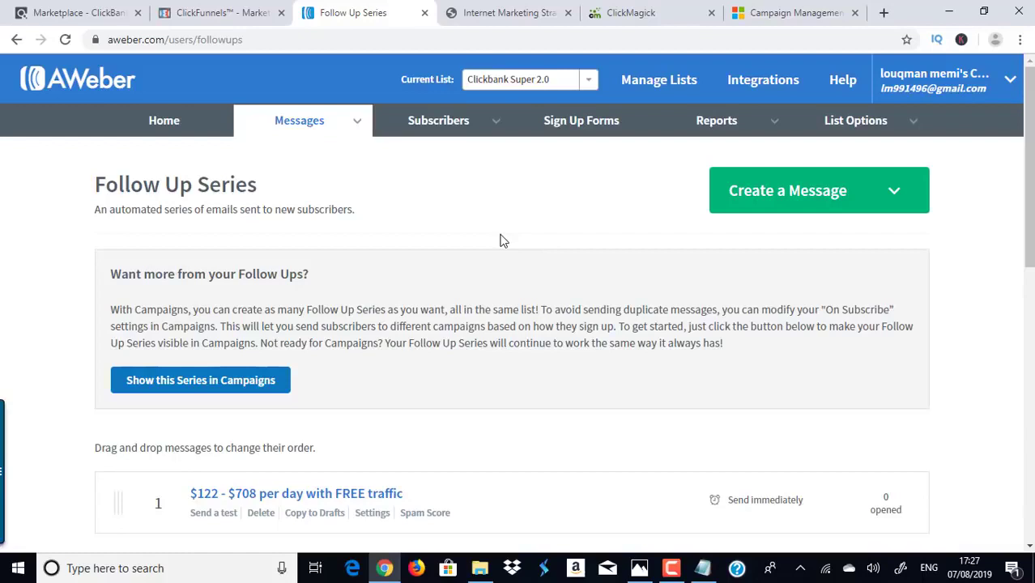
Step: Switch to the Internet Marketing Strategies tab showing the WARNING opt-in page
click(491, 11)
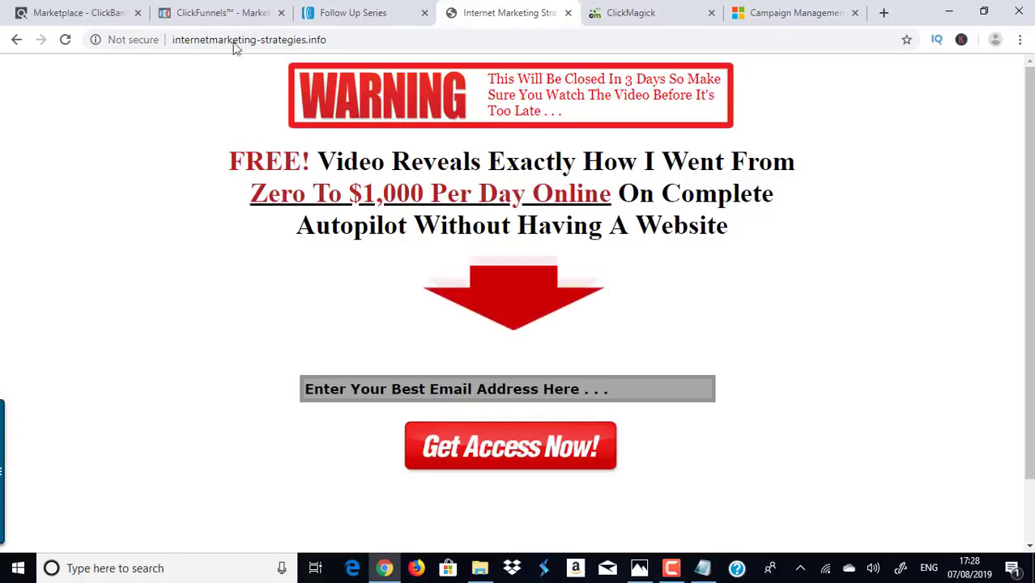
Step: Switch to the ClickFunnels tab, which shows the funnels dashboard with 18 of 20 funnels used
click(212, 10)
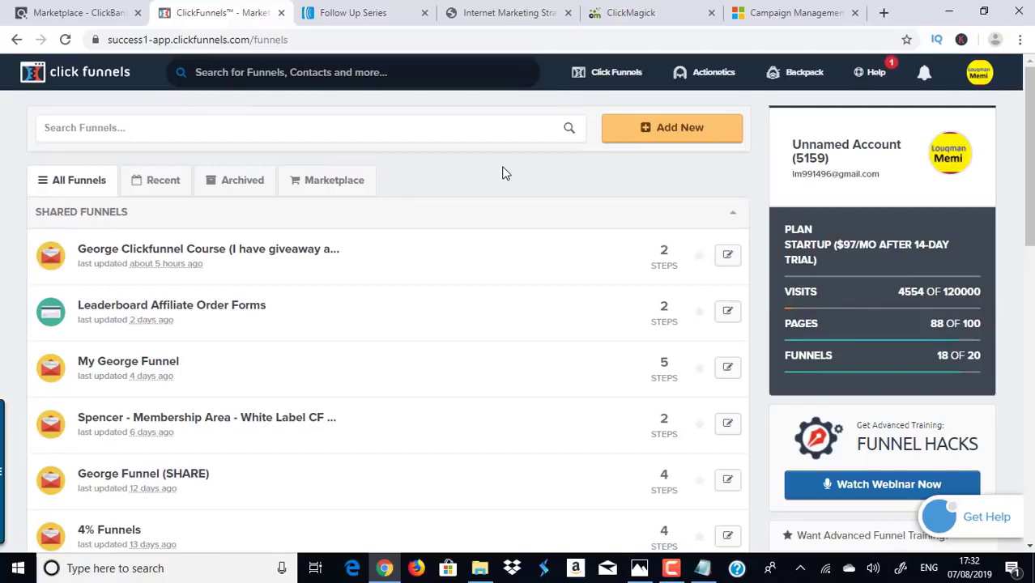
click(980, 79)
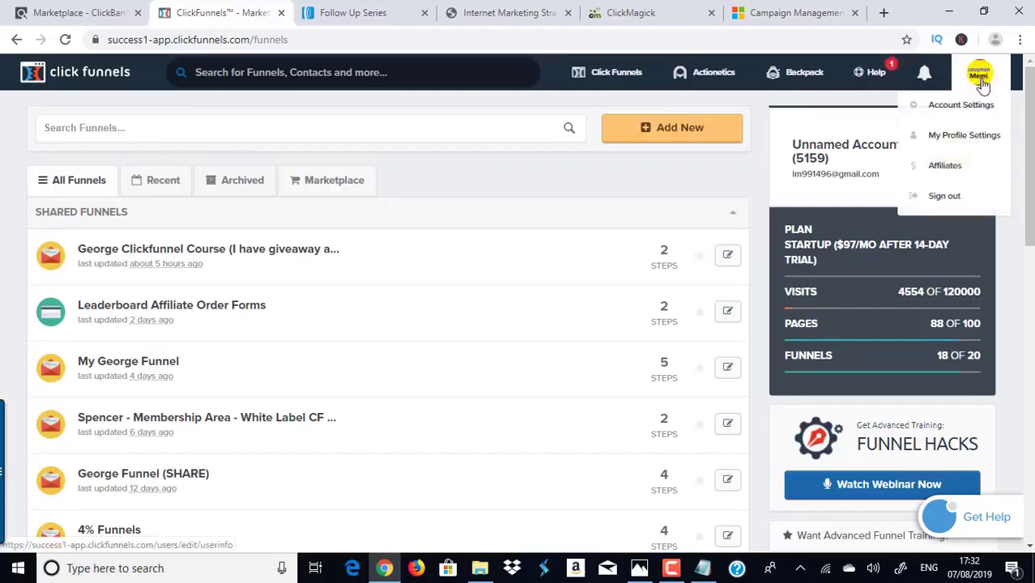
click(931, 104)
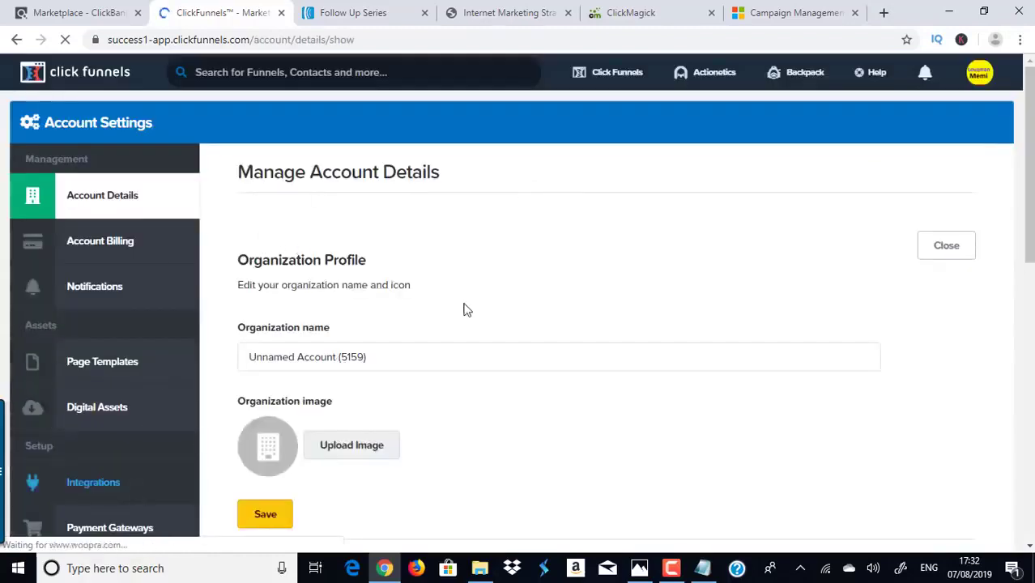
scroll(1029, 194, down, 1)
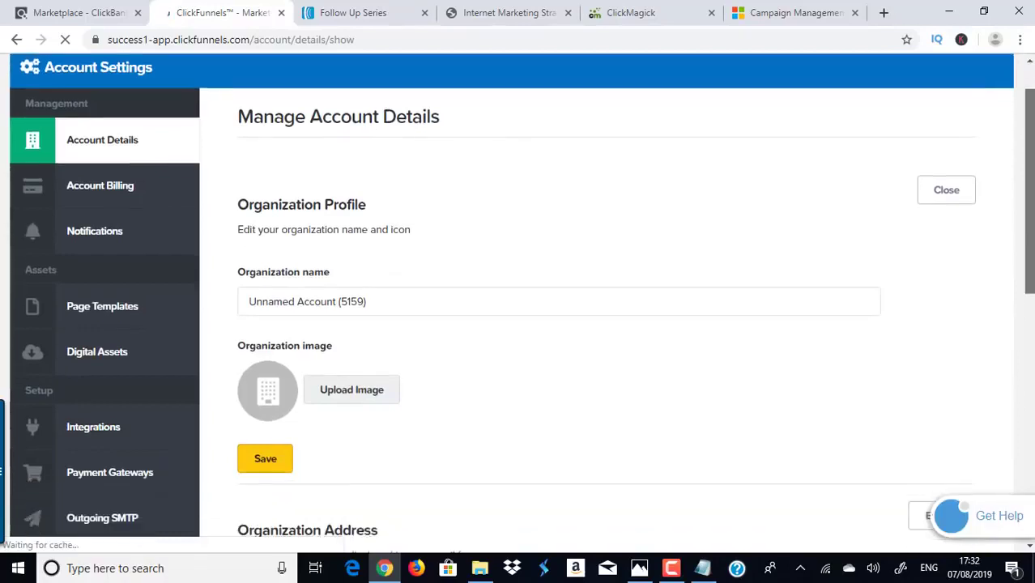
scroll(594, 192, down, 1)
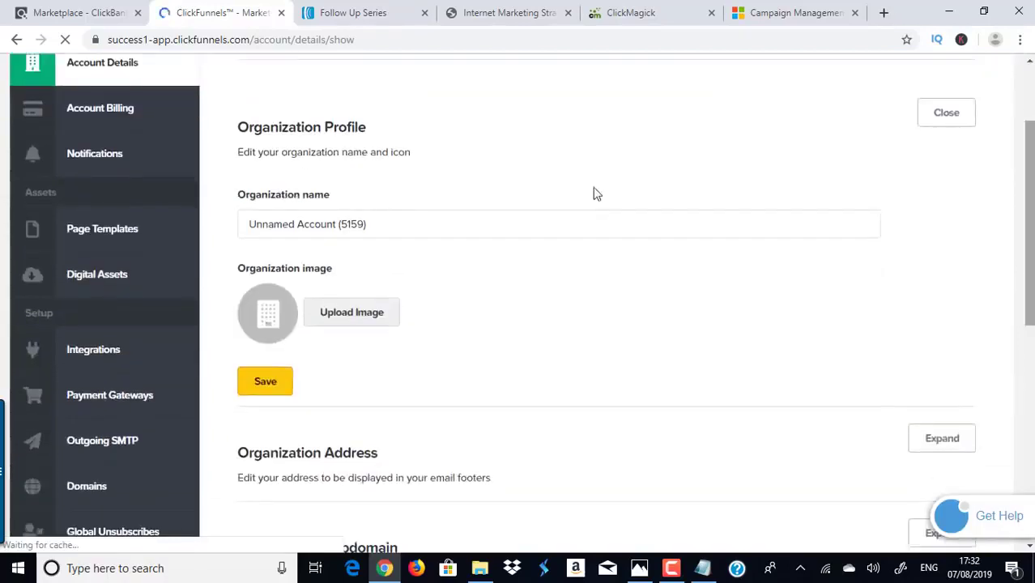
click(98, 366)
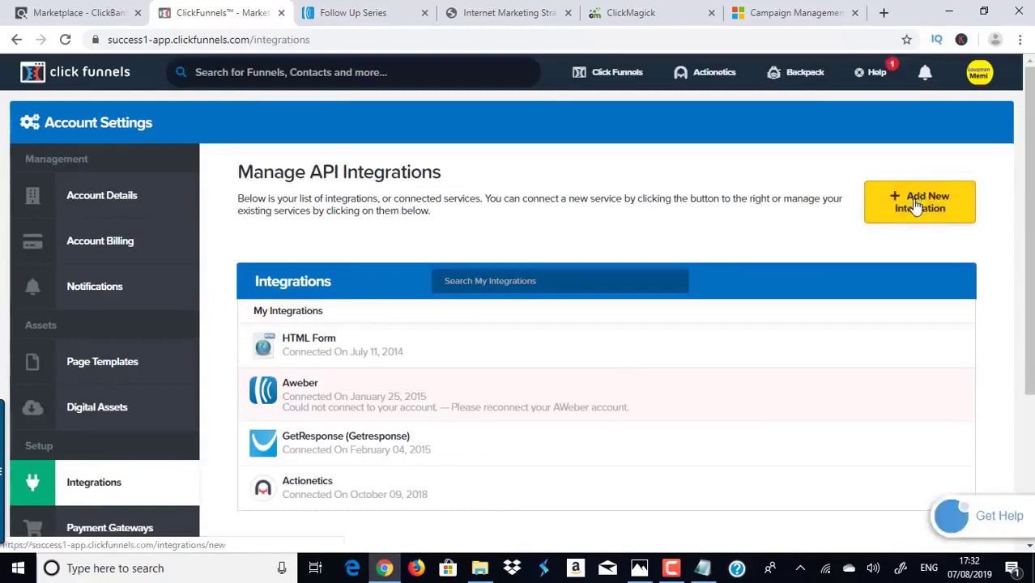
click(917, 207)
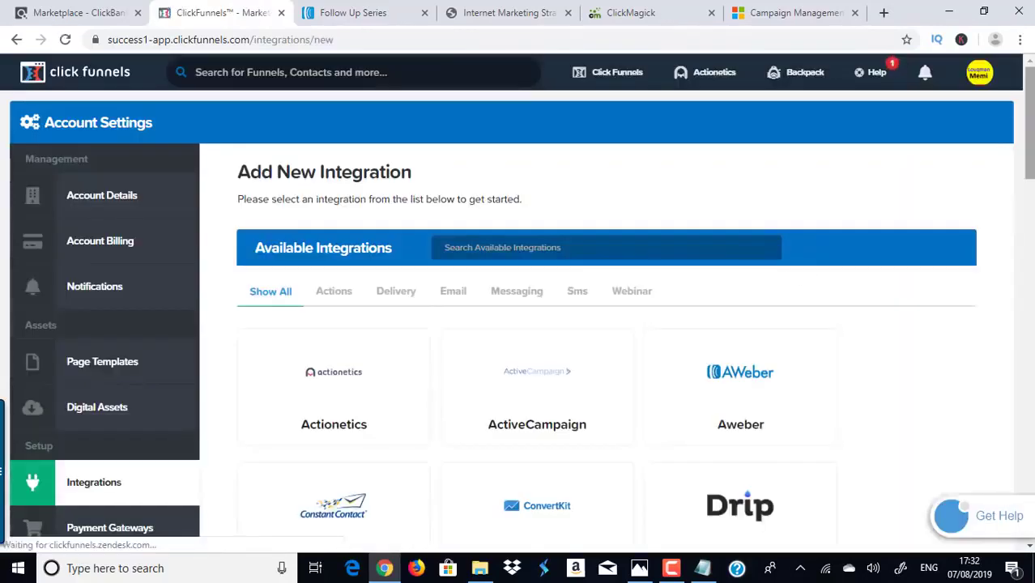
scroll(728, 291, down, 3)
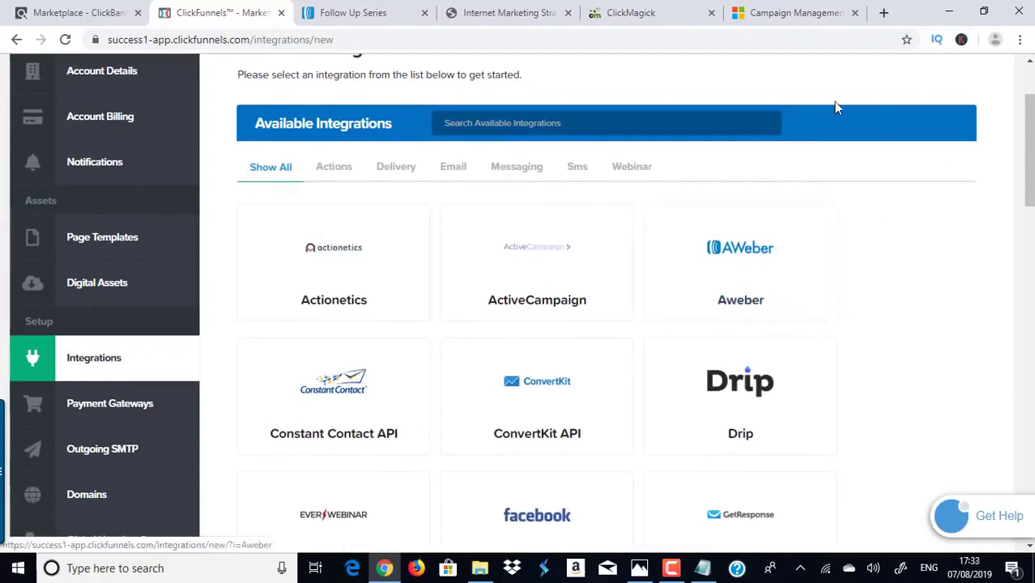
click(15, 40)
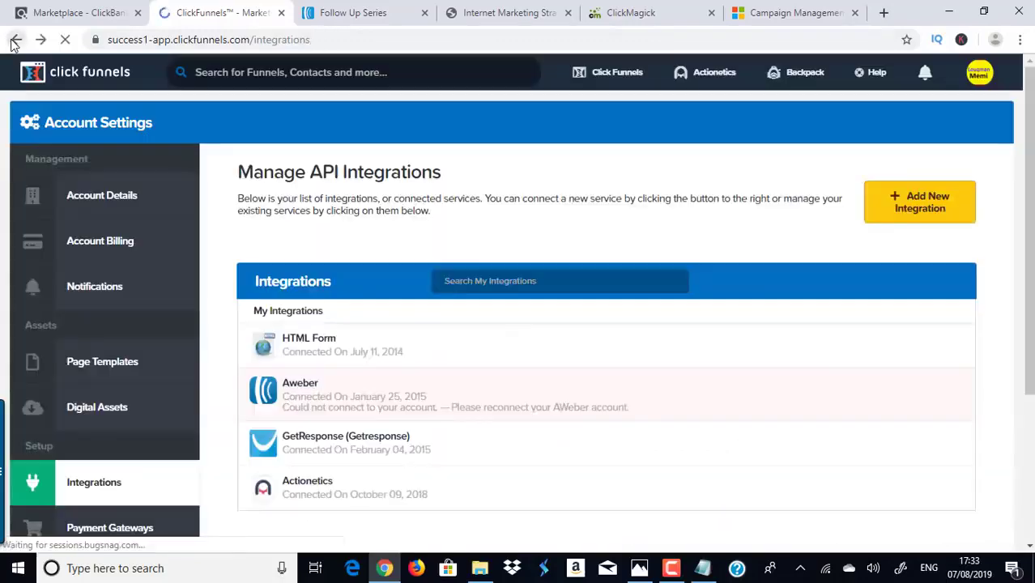
click(14, 40)
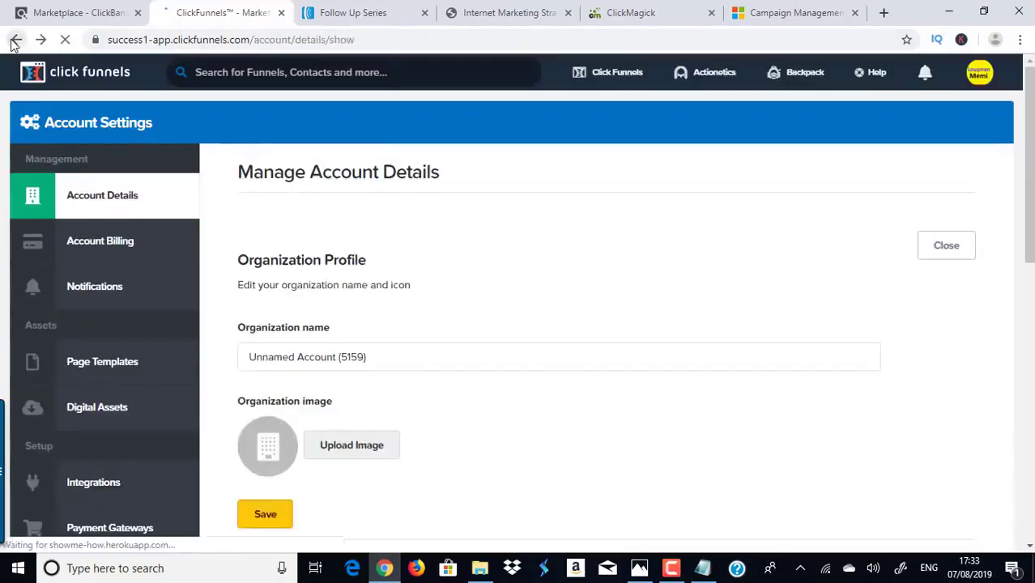
click(13, 40)
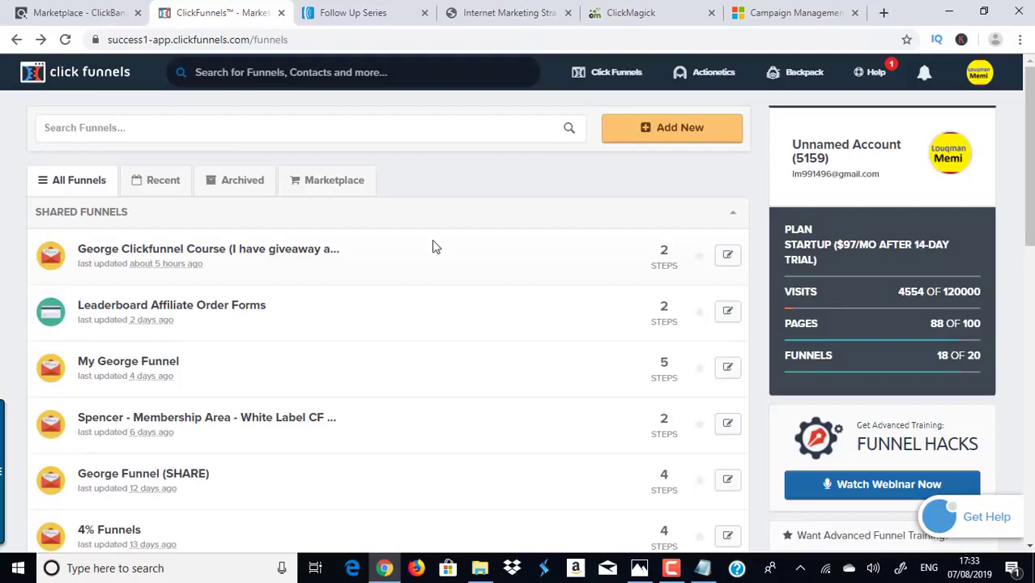
Step: Build a new Collect Emails funnel named 'clickbank super 2.0' using the classic builder
click(686, 139)
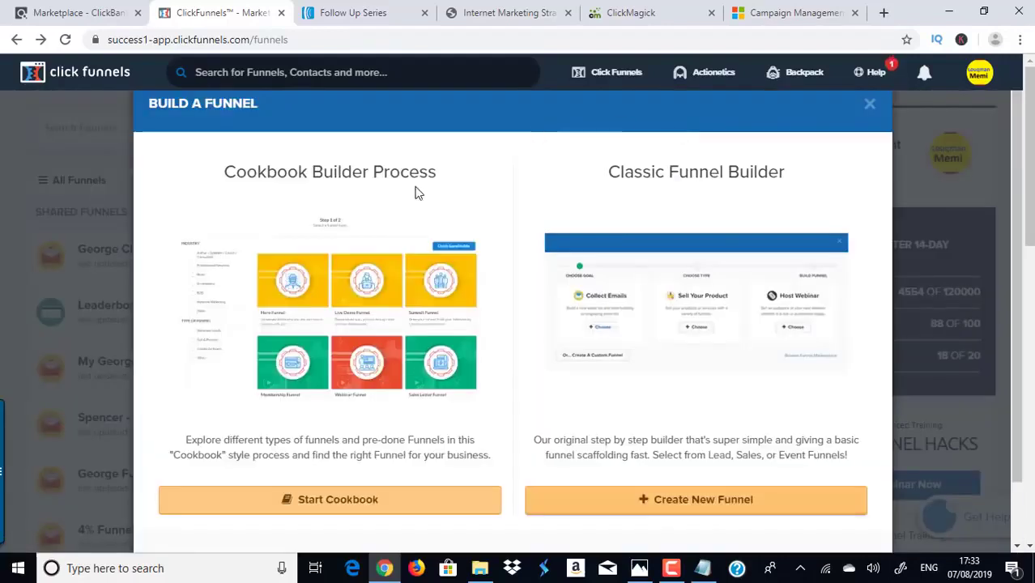
click(700, 508)
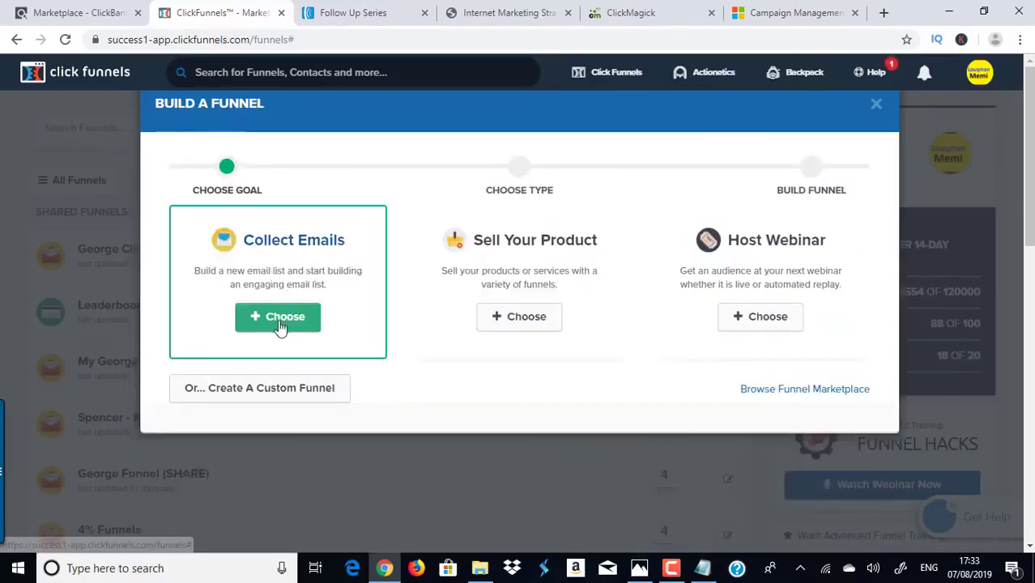
click(281, 326)
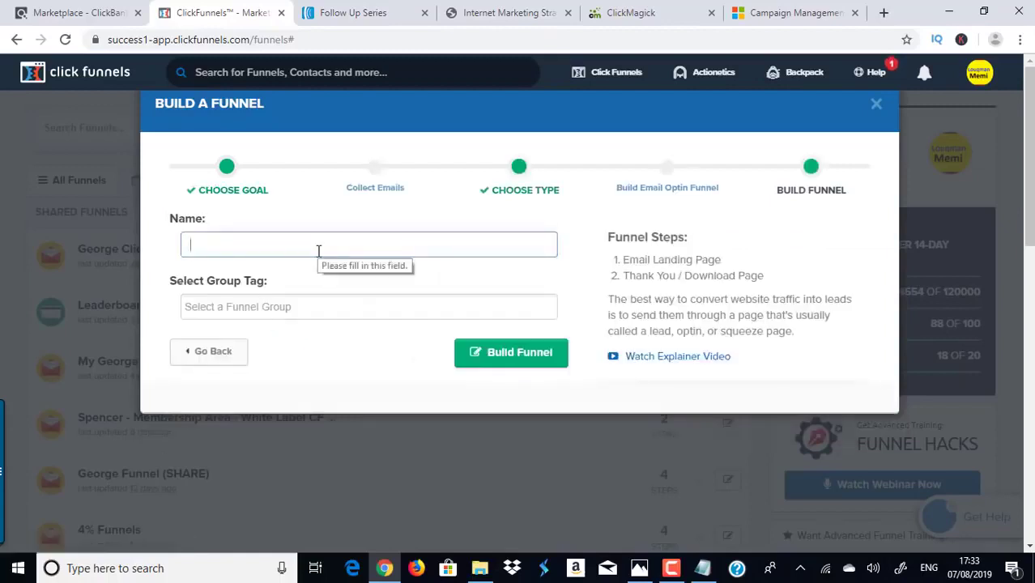
text(clickbank)
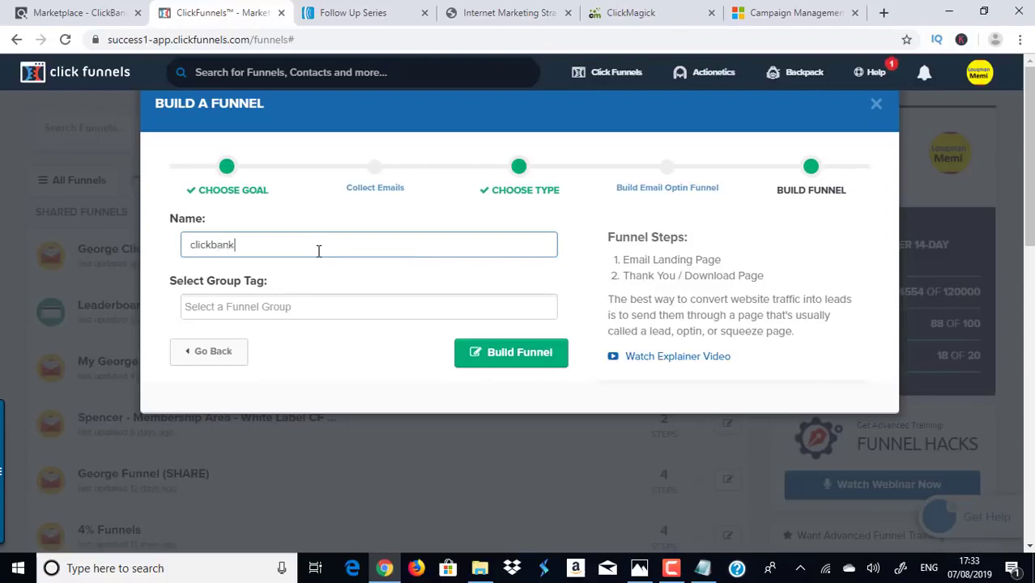
text( super 2.0)
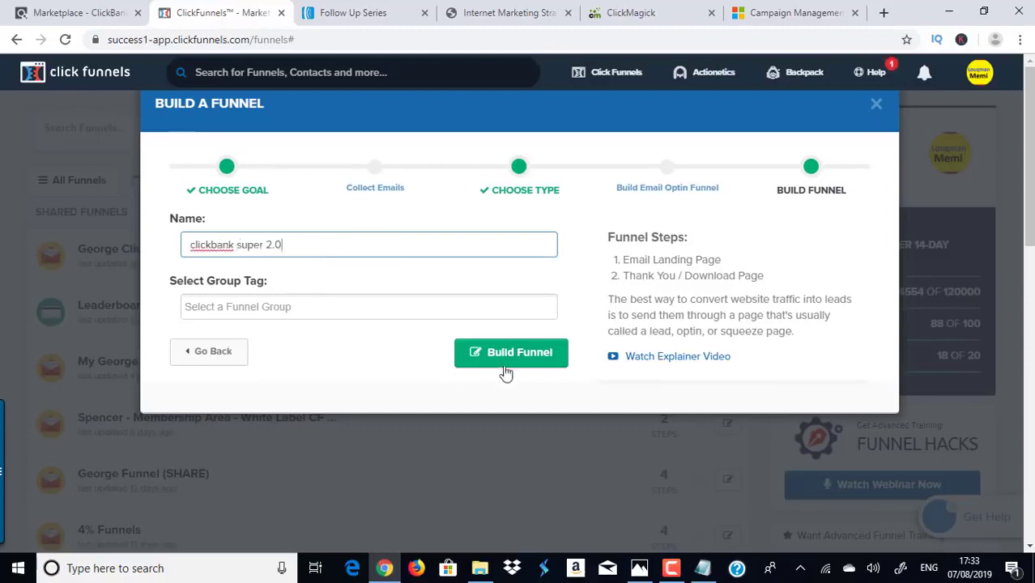
click(511, 366)
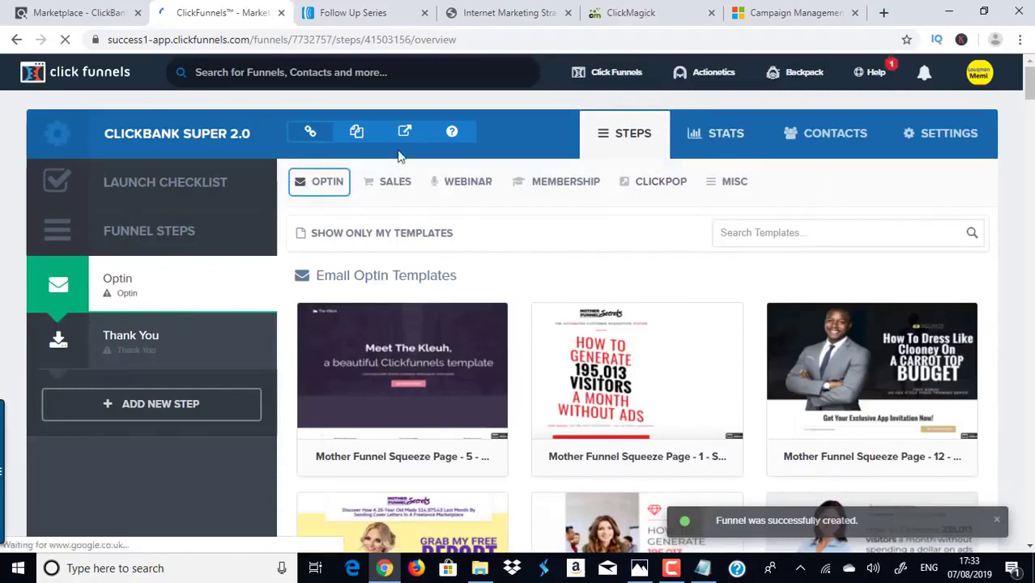
Step: Browse the Optin, Sales and Membership template categories and scroll down to Big Blur Optin
click(330, 191)
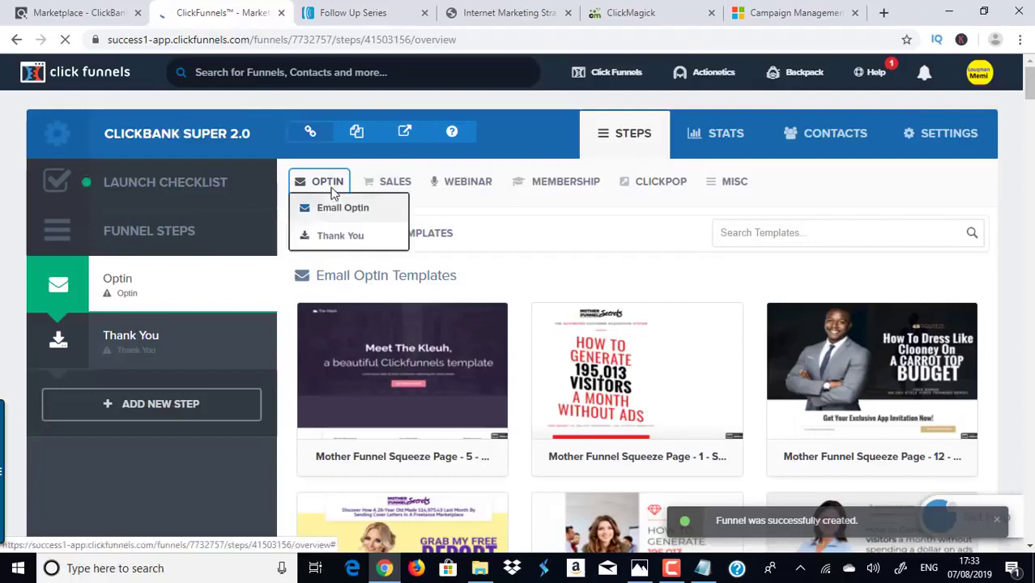
click(405, 185)
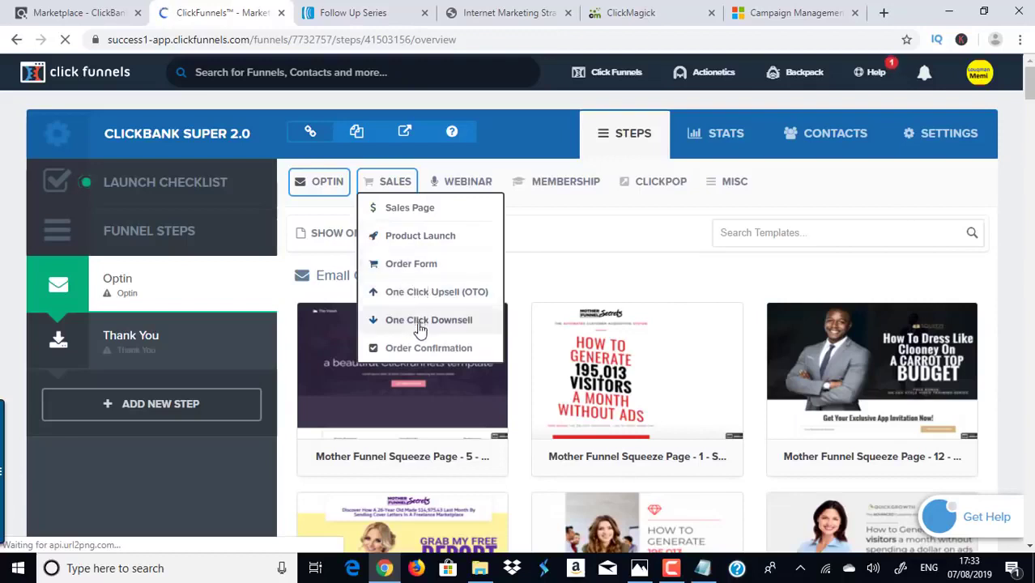
mouse_move(479, 188)
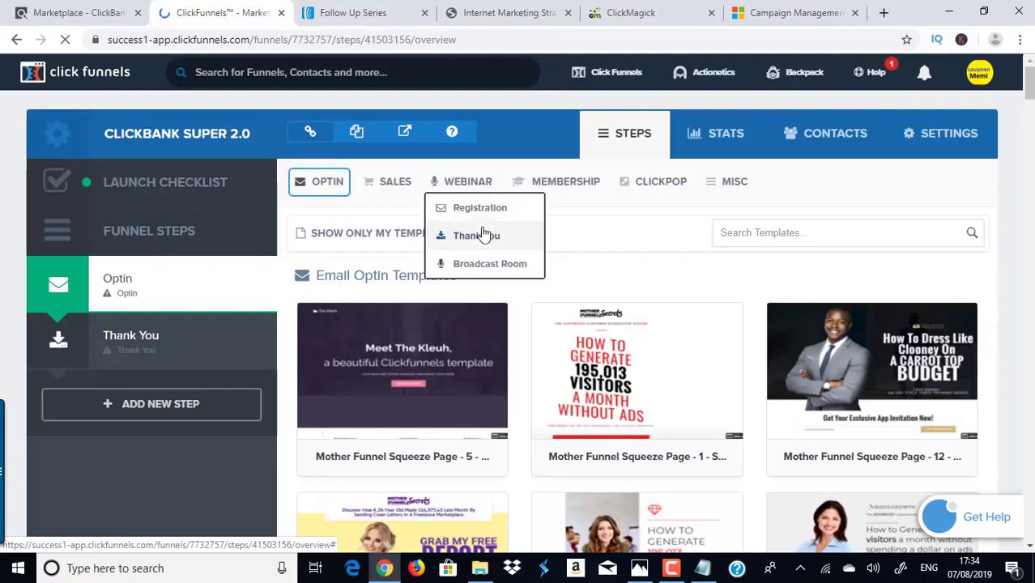
click(565, 182)
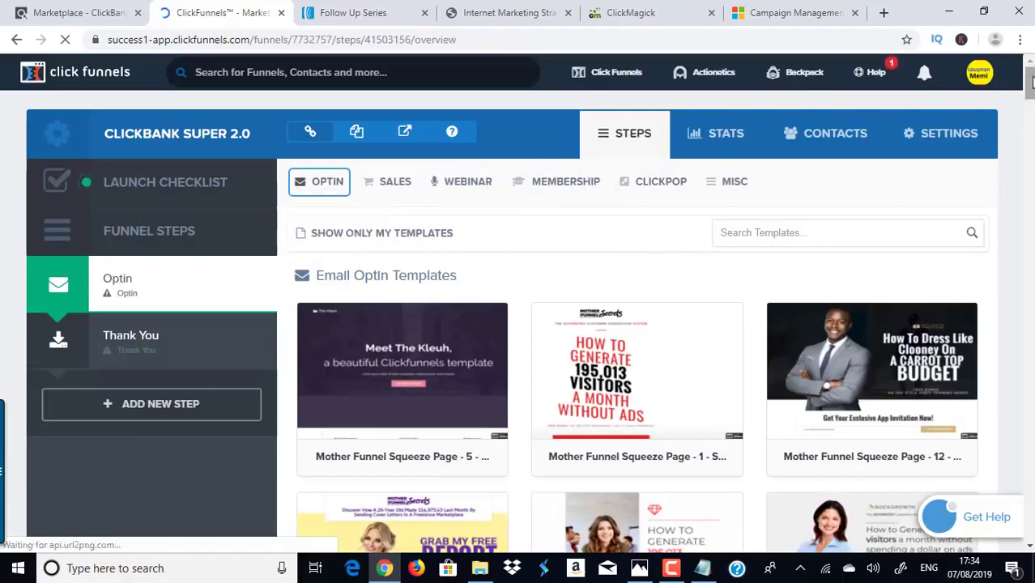
drag(1030, 81, 1031, 344)
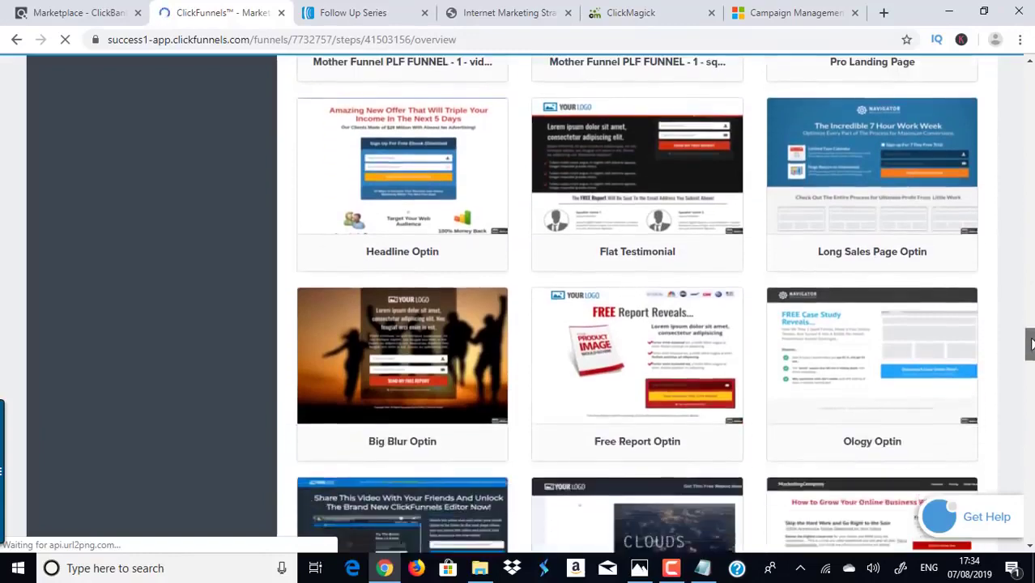
Step: Preview the Big Blur Optin template, then close the preview
mouse_move(323, 370)
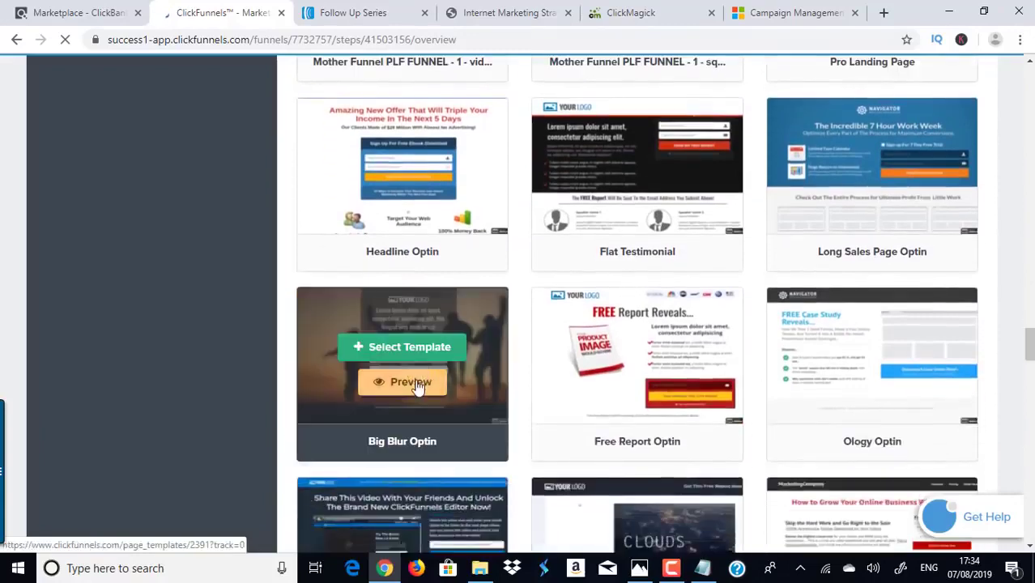
click(410, 382)
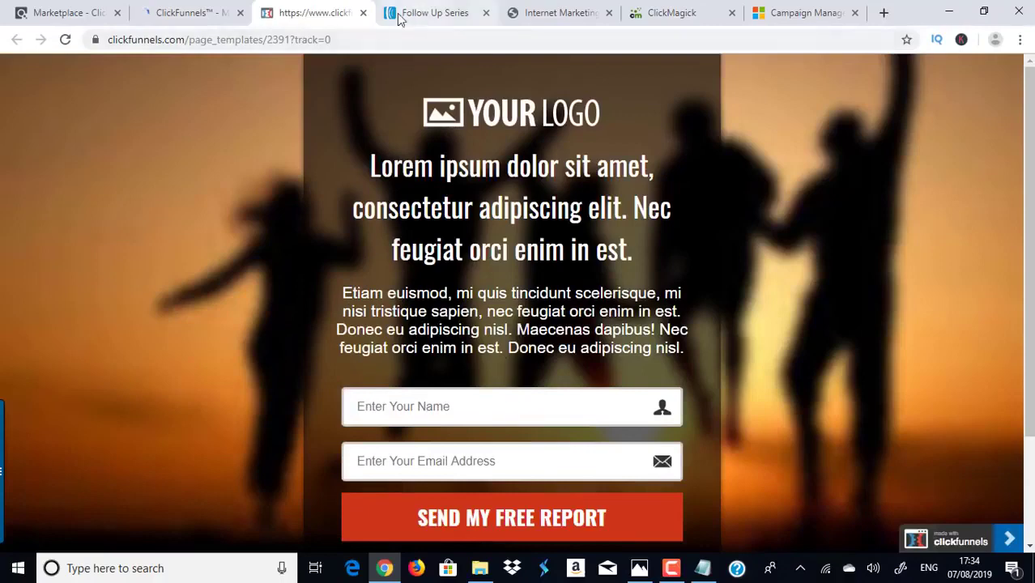
click(363, 13)
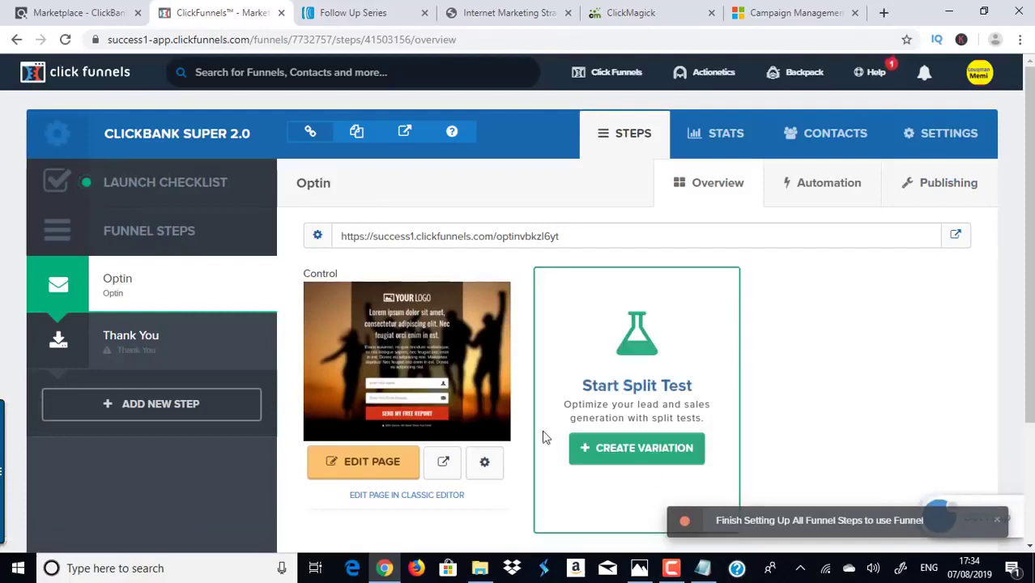
Step: Open the Optin page in the editor, delete the YOUR LOGO element, and select the headline text
click(368, 469)
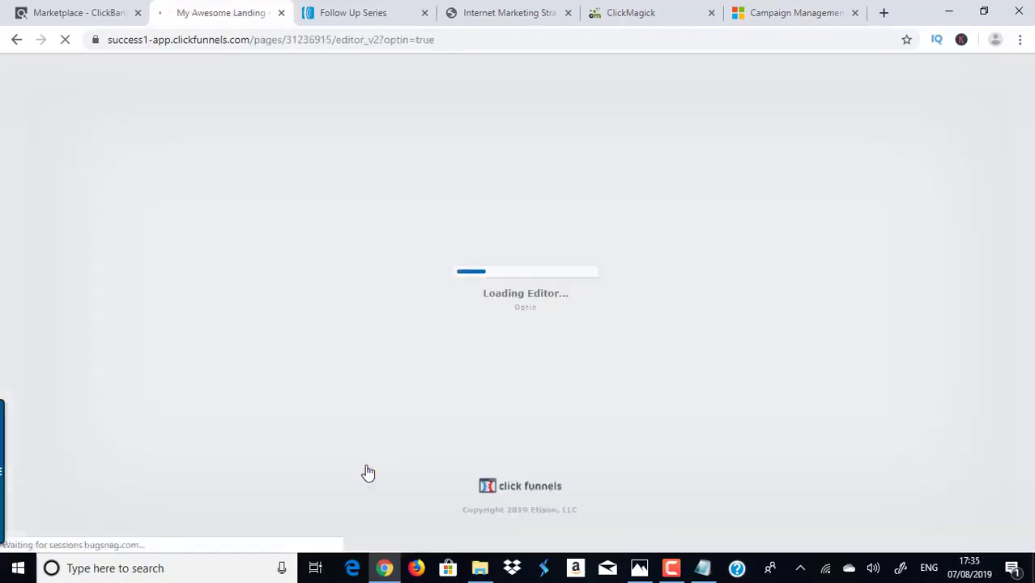
click(18, 5)
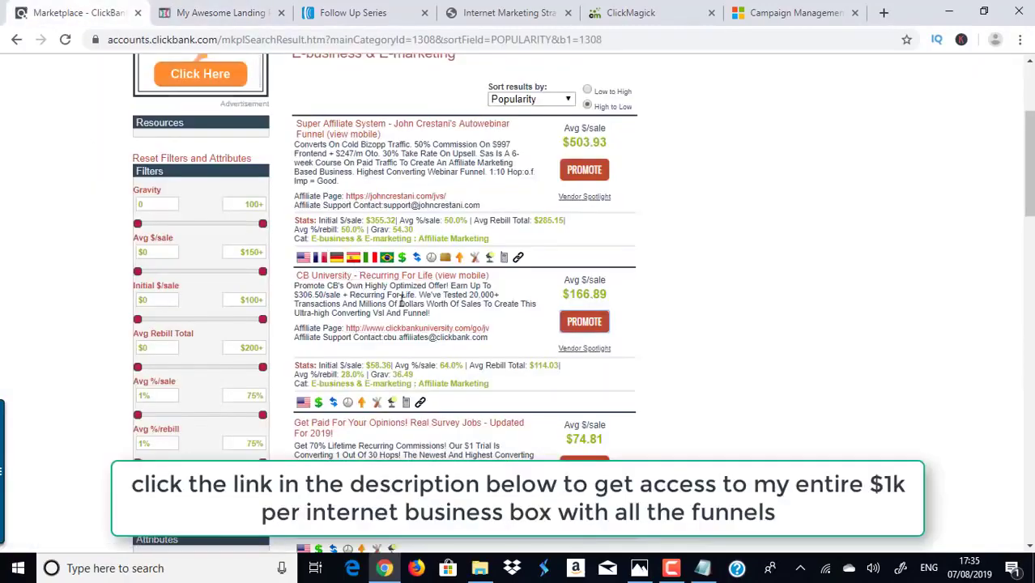
click(215, 11)
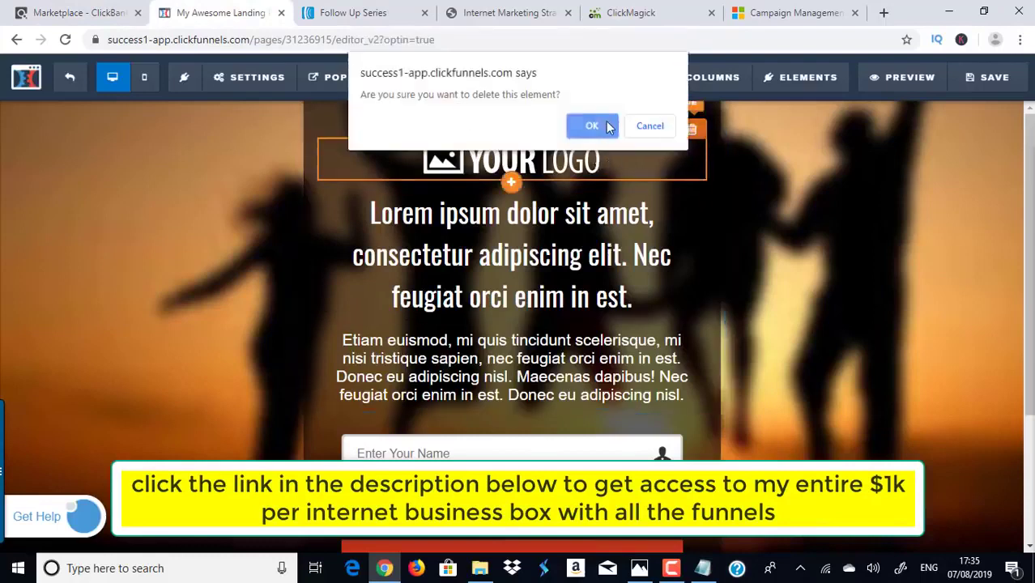
click(608, 127)
click(647, 250)
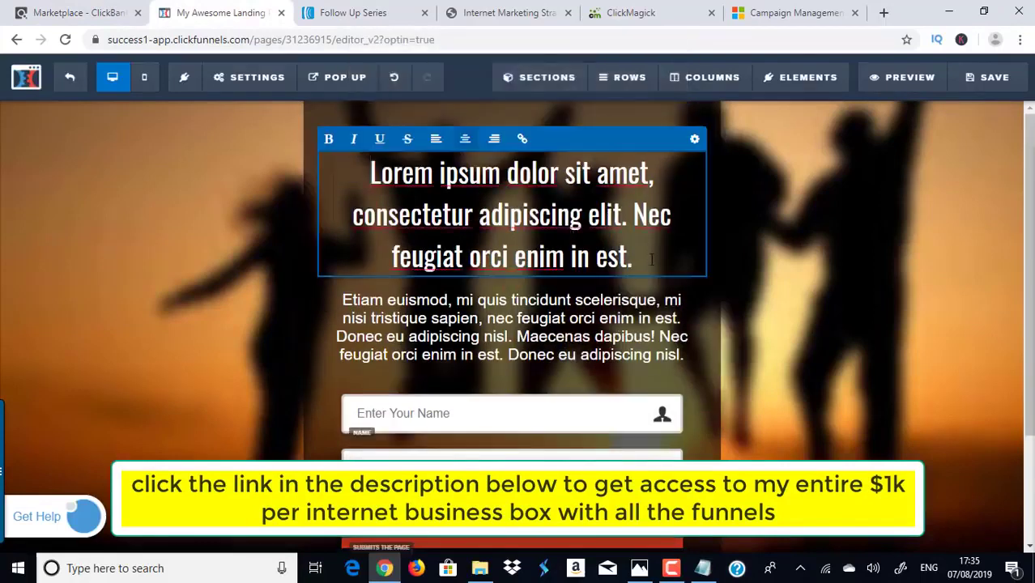
drag(650, 259, 382, 172)
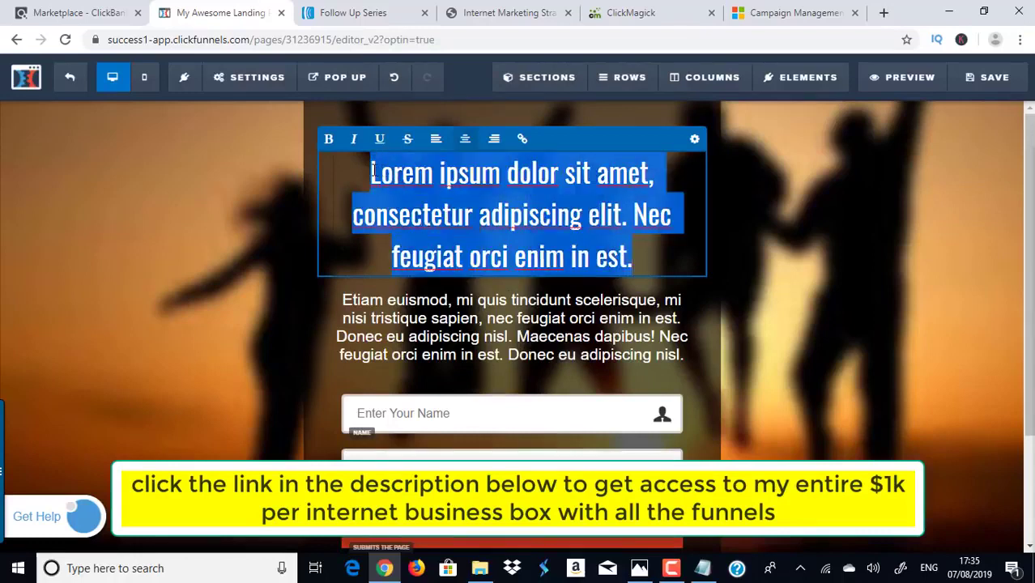
Step: Change the headline to the quoted '$270 per day online on autopilot' text and select the paragraph below
text(Access to)
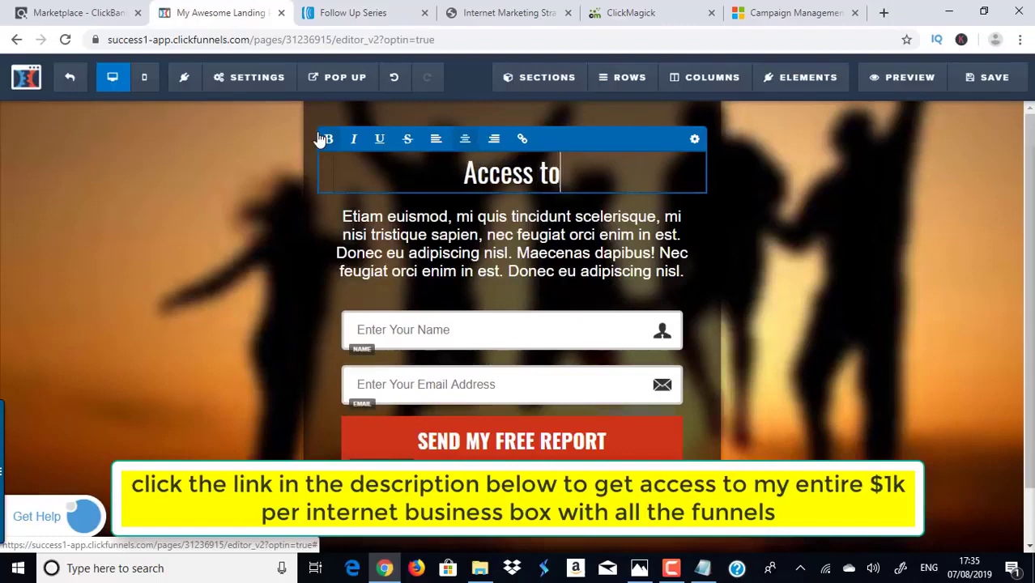
text( the exact sy)
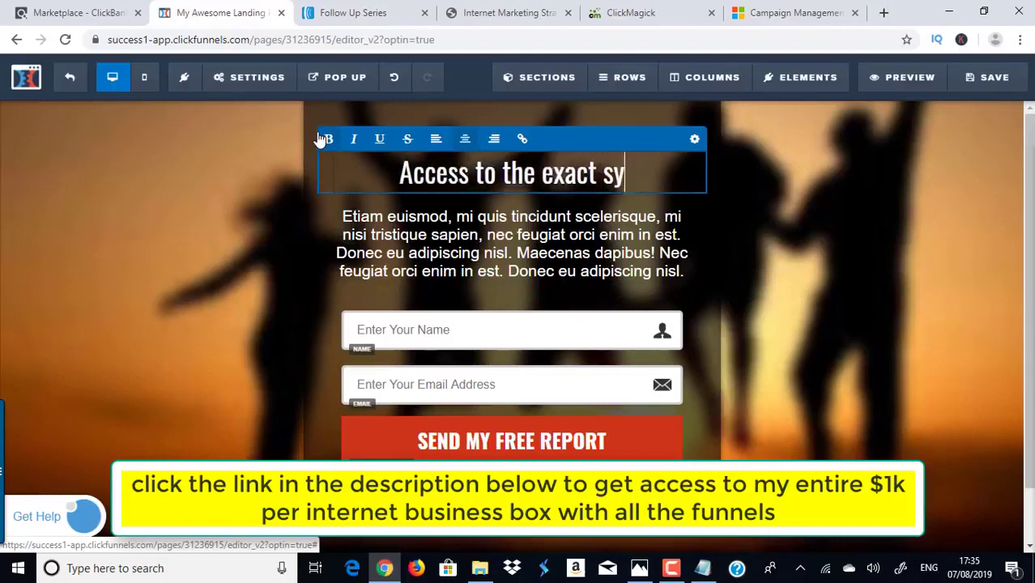
text(stem that')
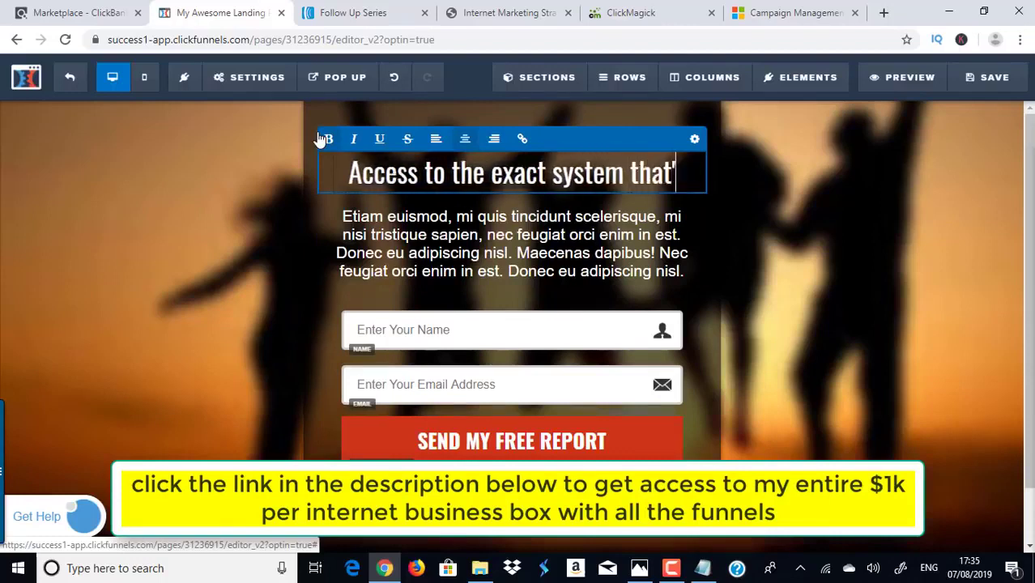
text(s currently )
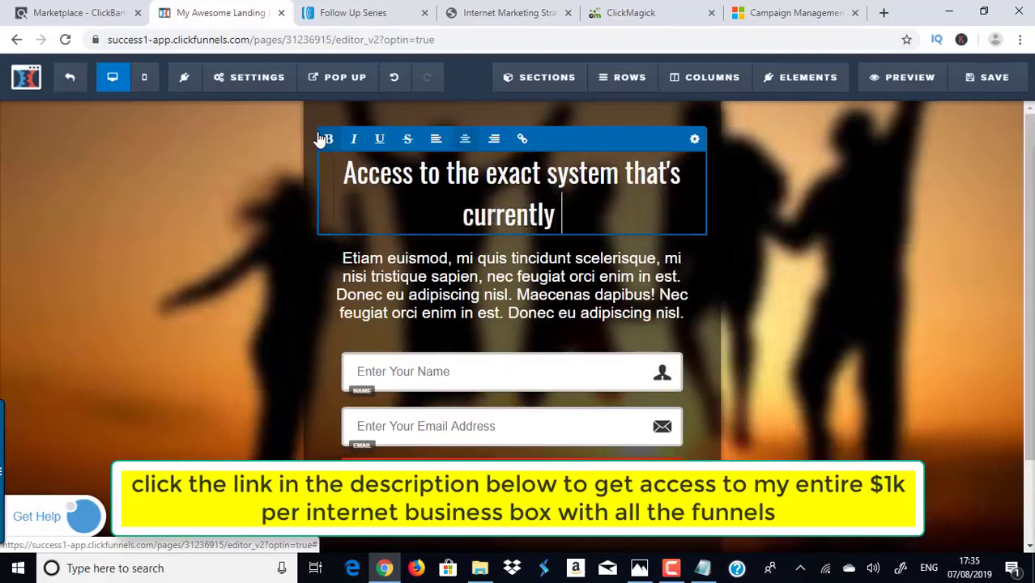
text(making )
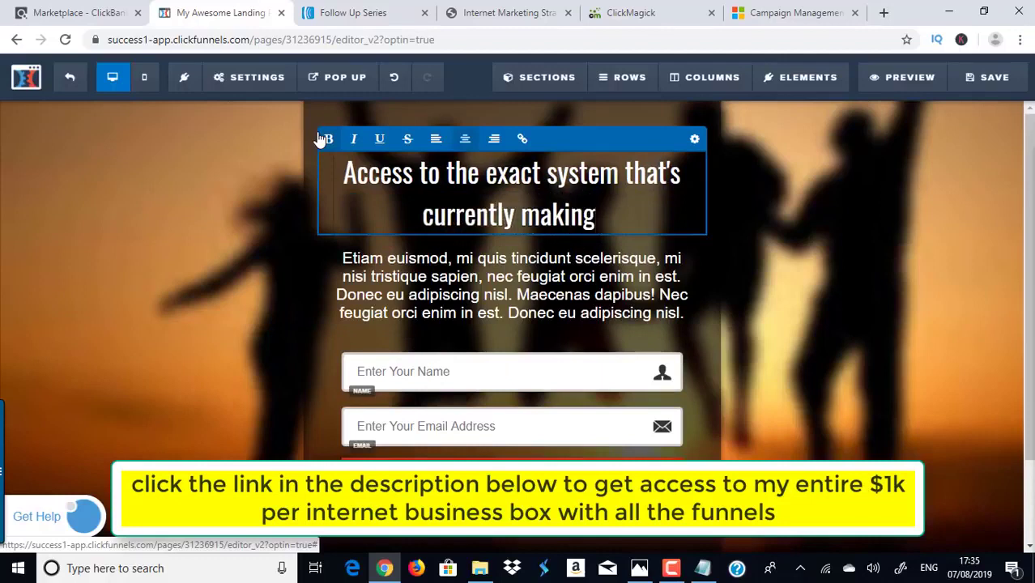
text($27)
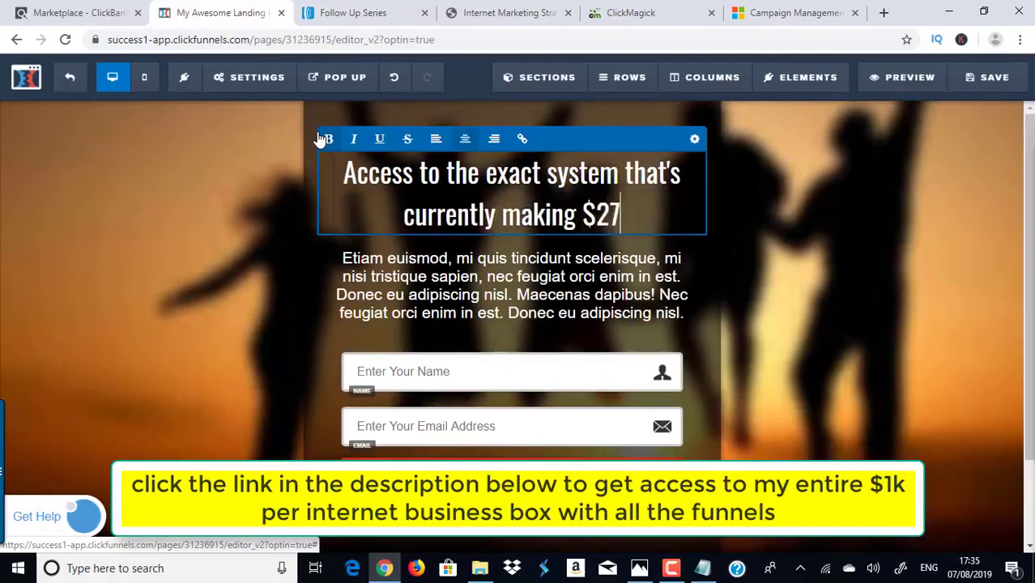
text(0 per da)
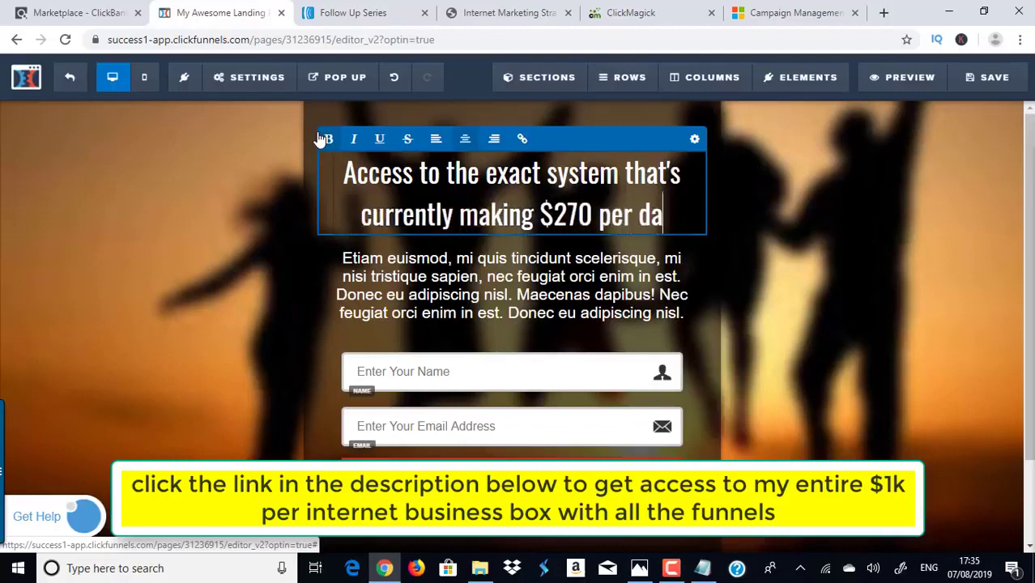
text(y online on)
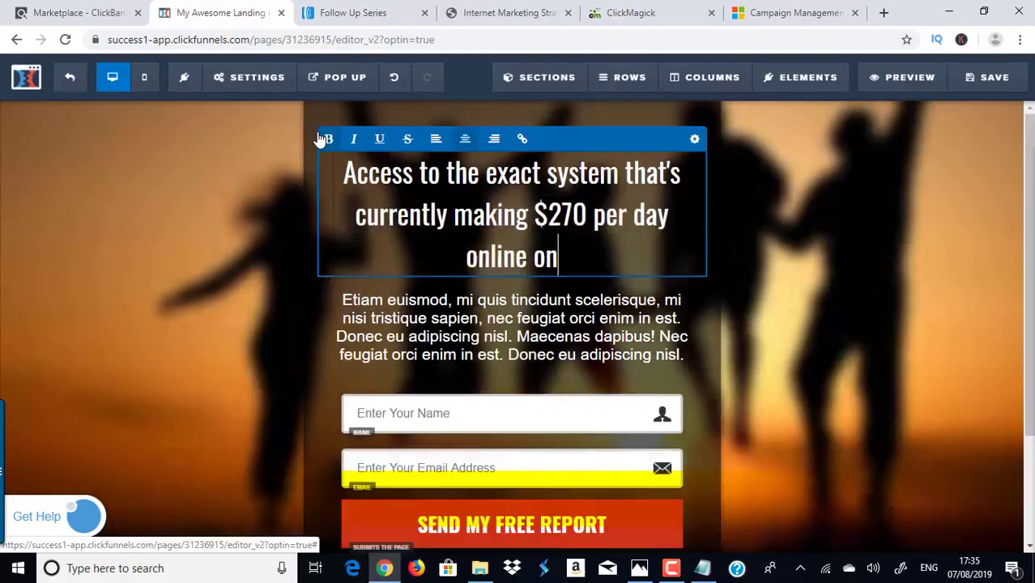
text( autopilot)
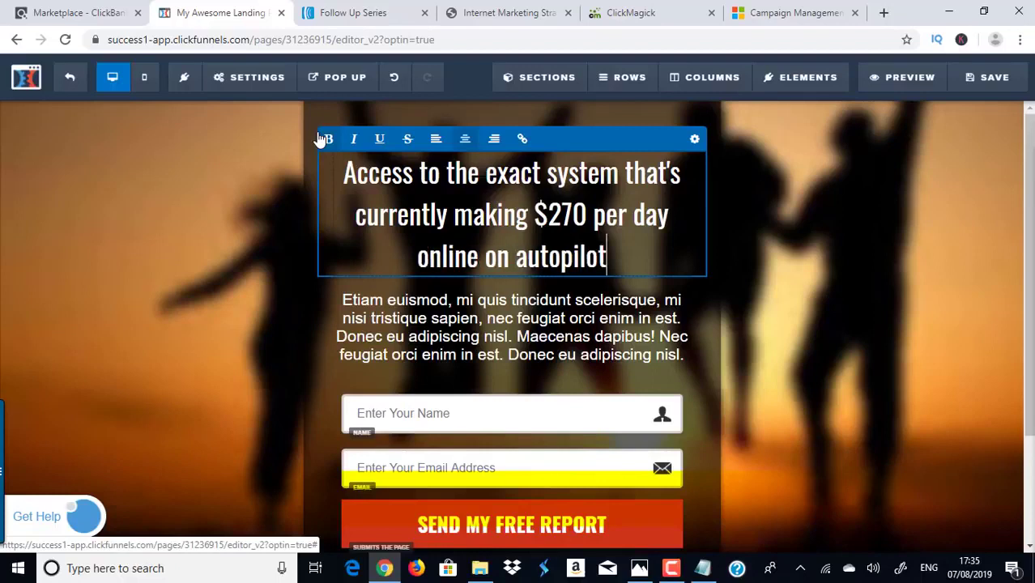
text(!)
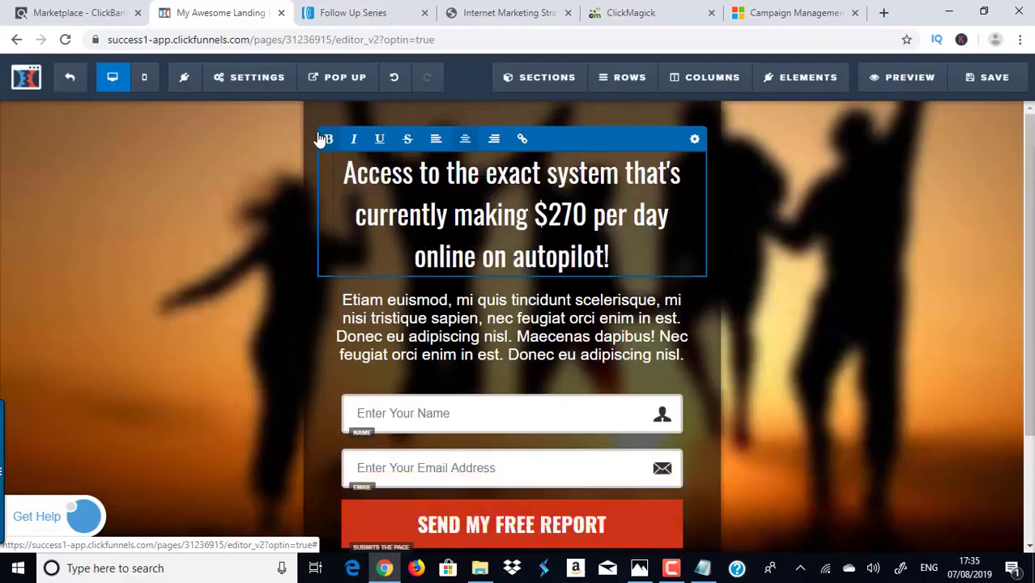
key(BackSpace)
text(")
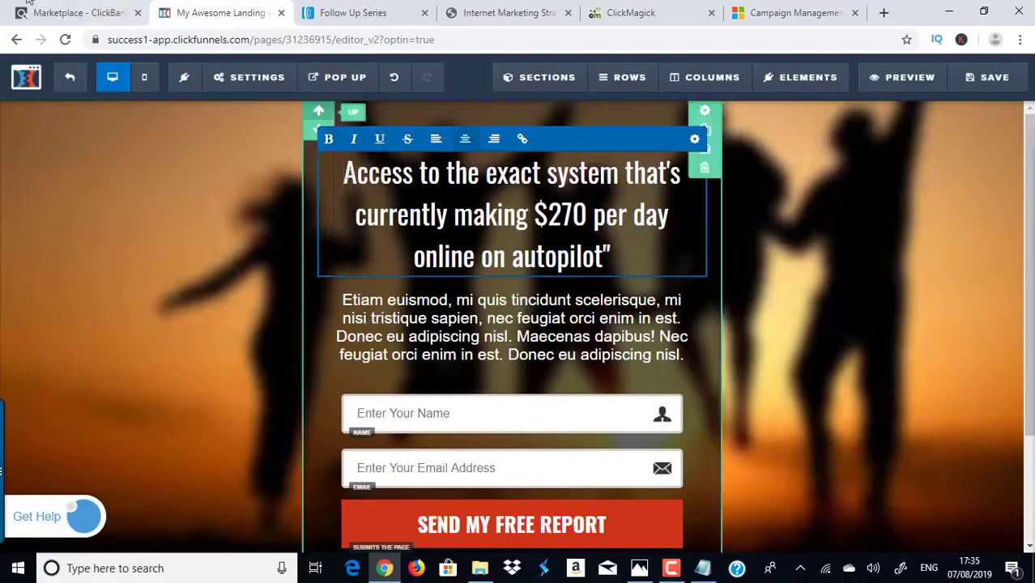
text(")
click(494, 298)
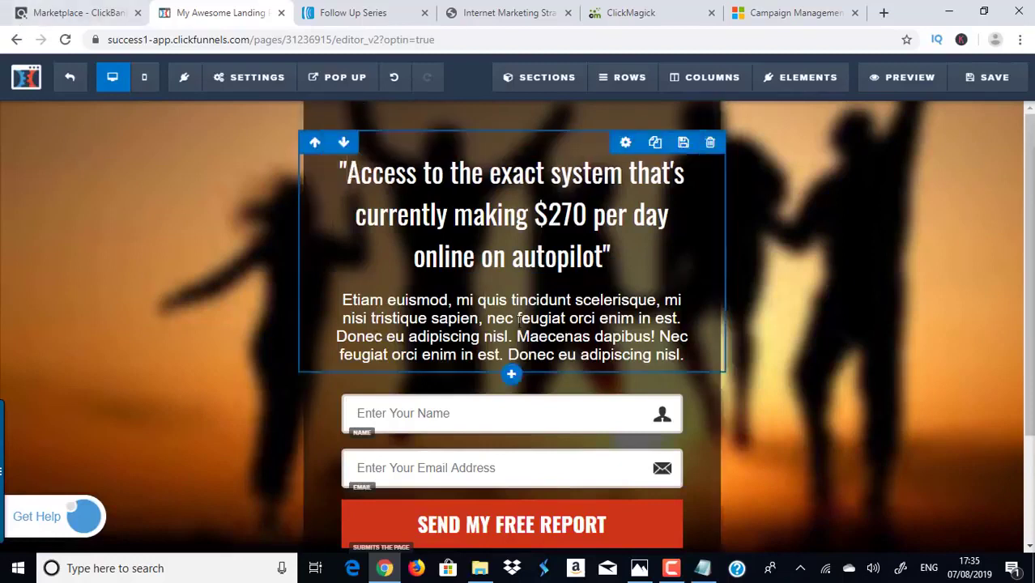
click(684, 356)
drag(684, 356, 343, 299)
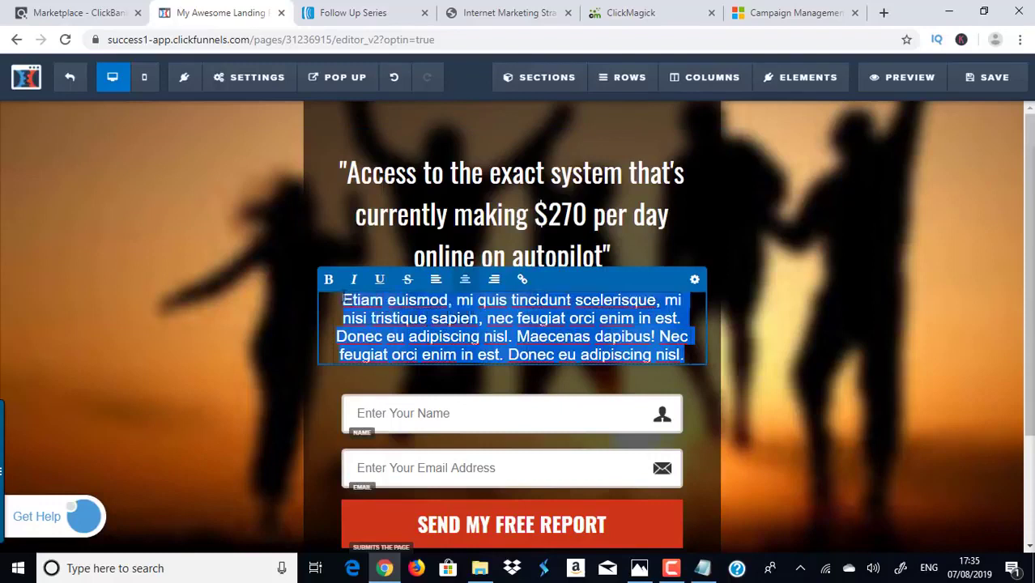
Step: Type '20,000 PEOPLE CAN'T BE WRONG - REAL PEOPLE WITH REAL RESULTS' as the subheadline
text(20,00)
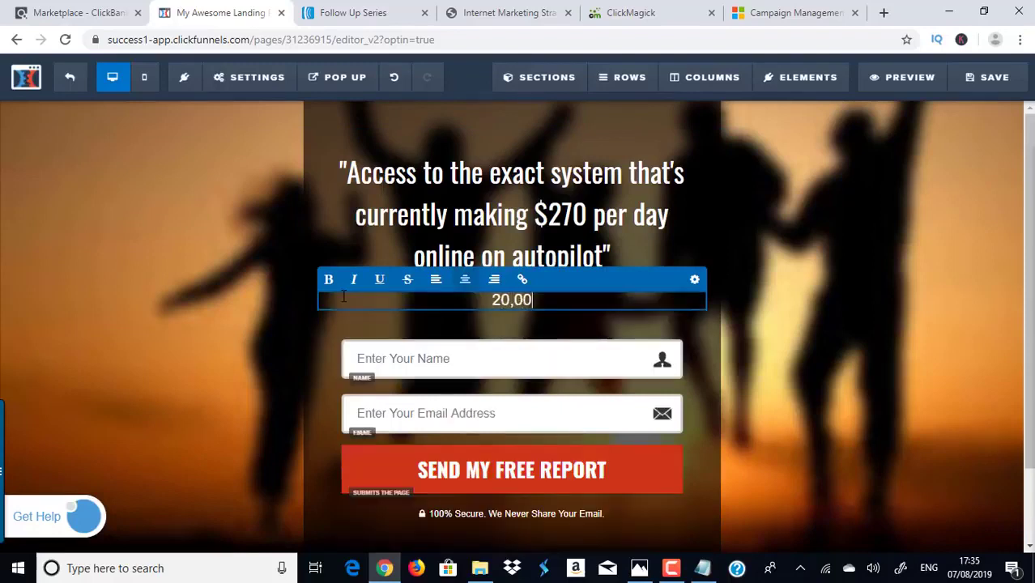
text(0 PEOPLE C)
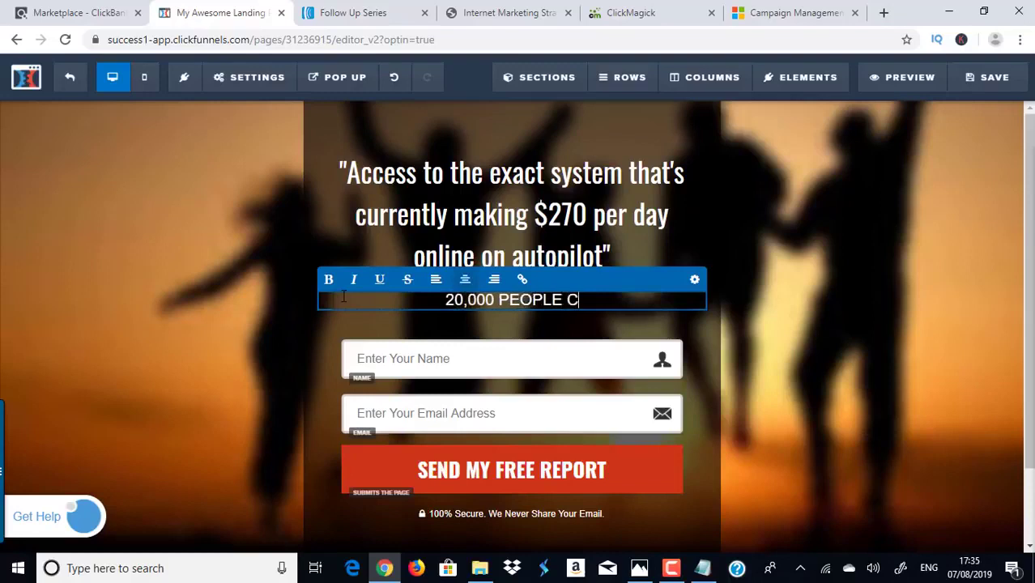
text(AN'T BE WRO)
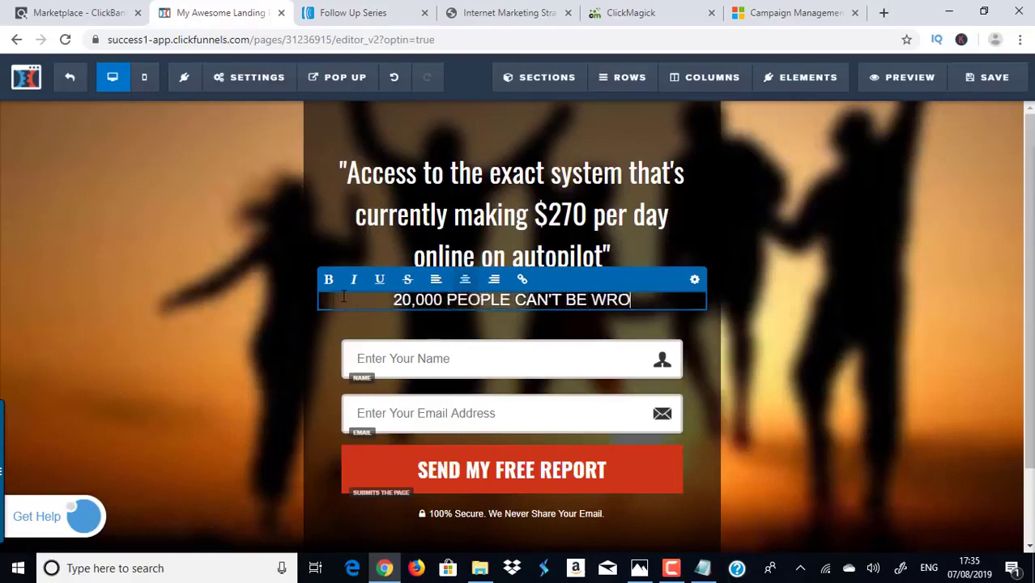
text(NG - REAL)
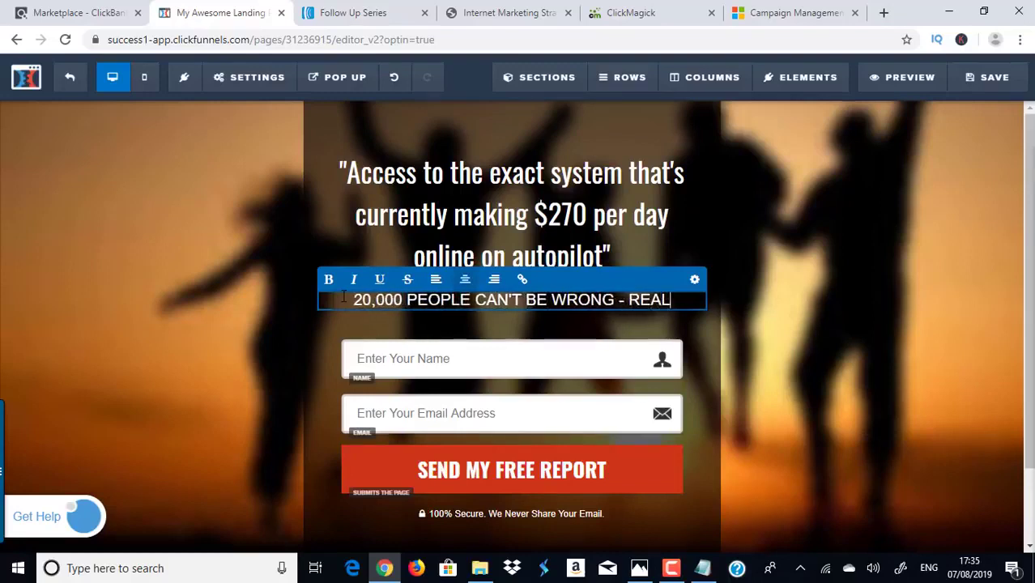
text( PEOPLE WITH R)
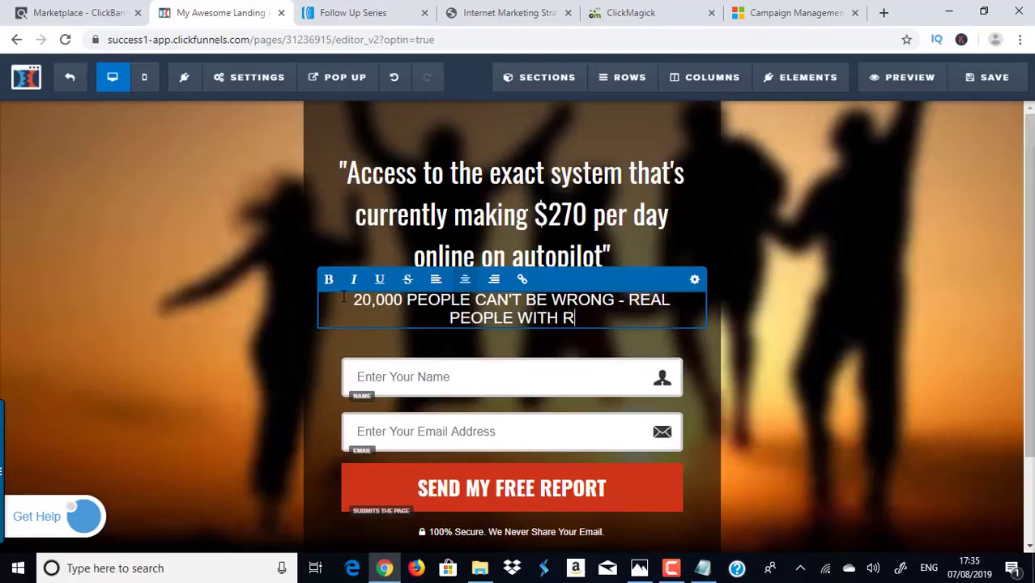
text(EAL RESULTS)
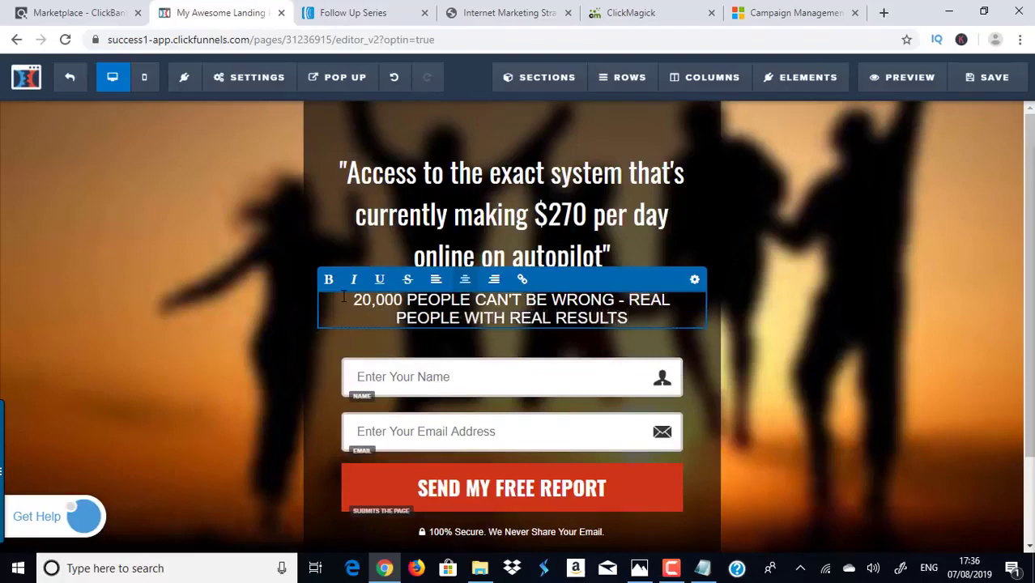
click(651, 354)
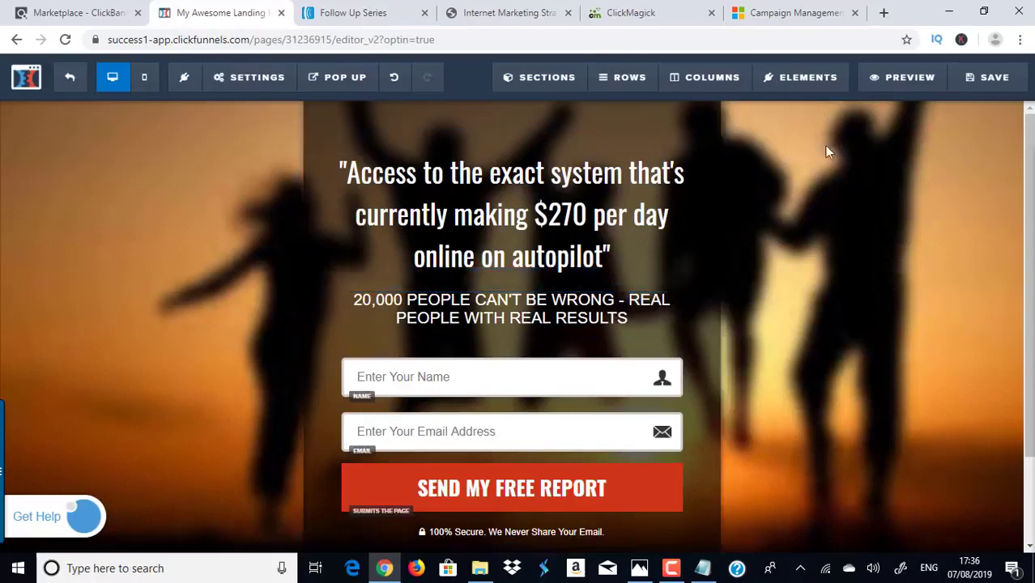
Step: Set the headline font to Slabo 27px at size 32
click(637, 142)
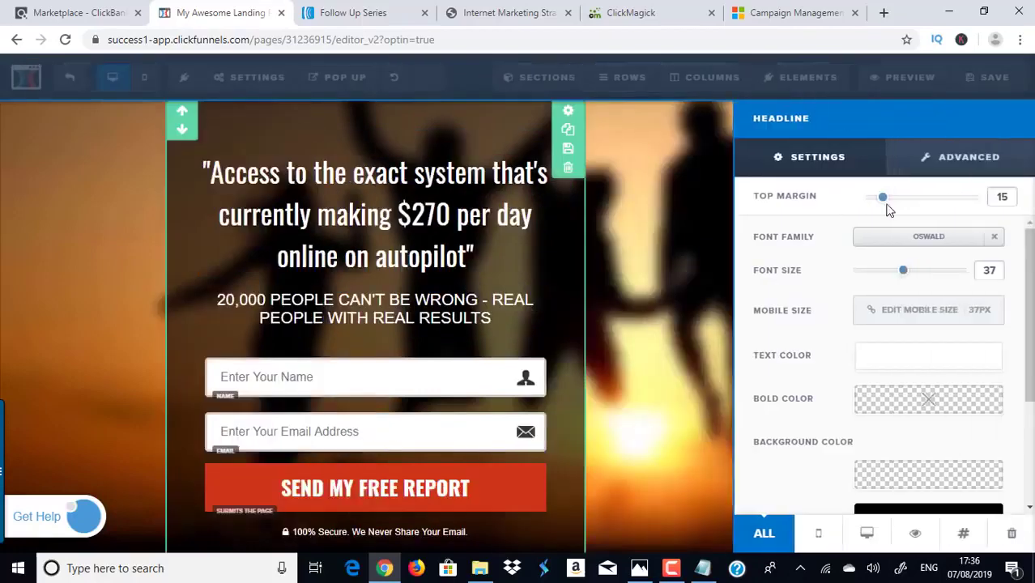
click(930, 245)
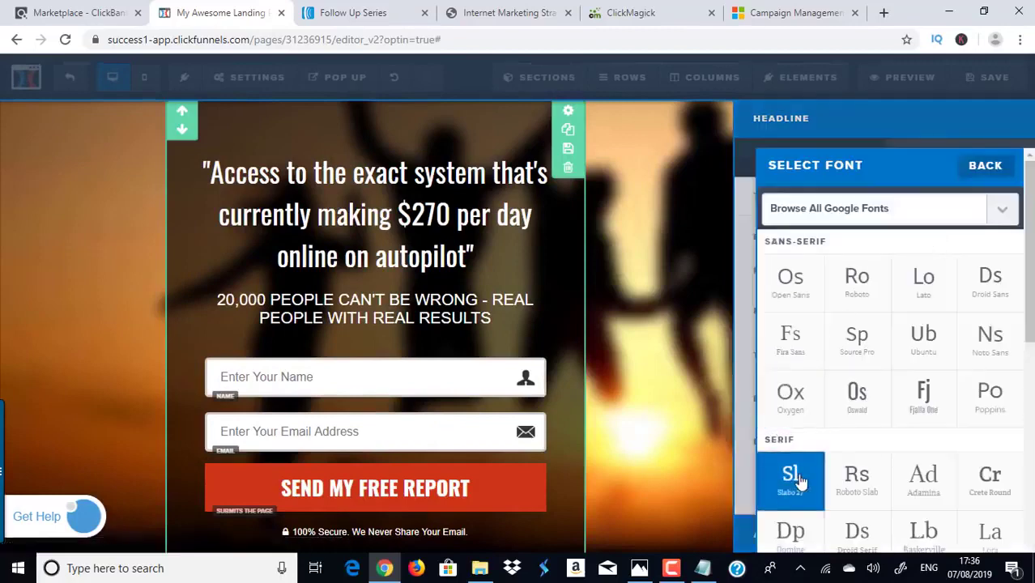
click(799, 481)
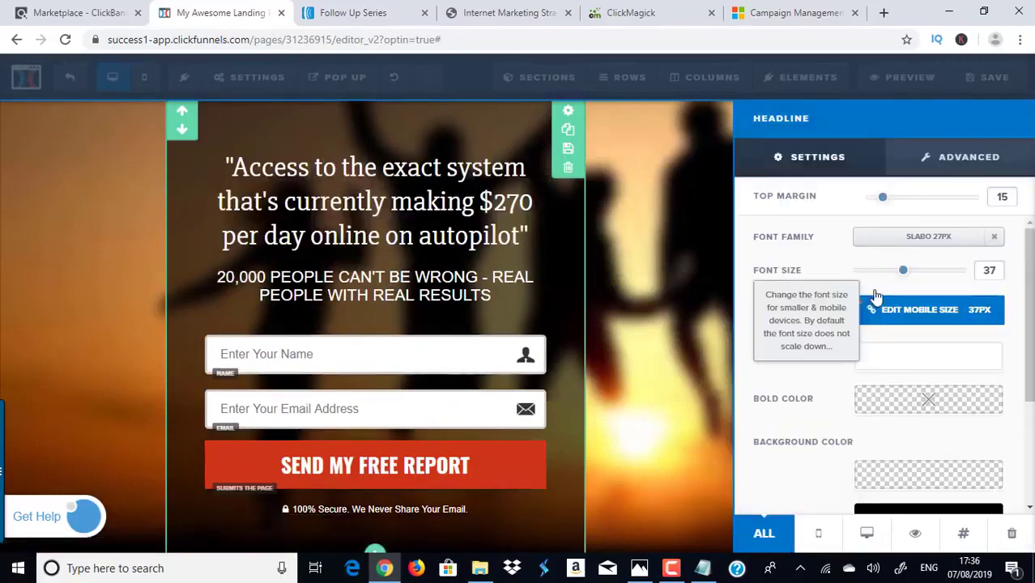
drag(902, 271, 896, 276)
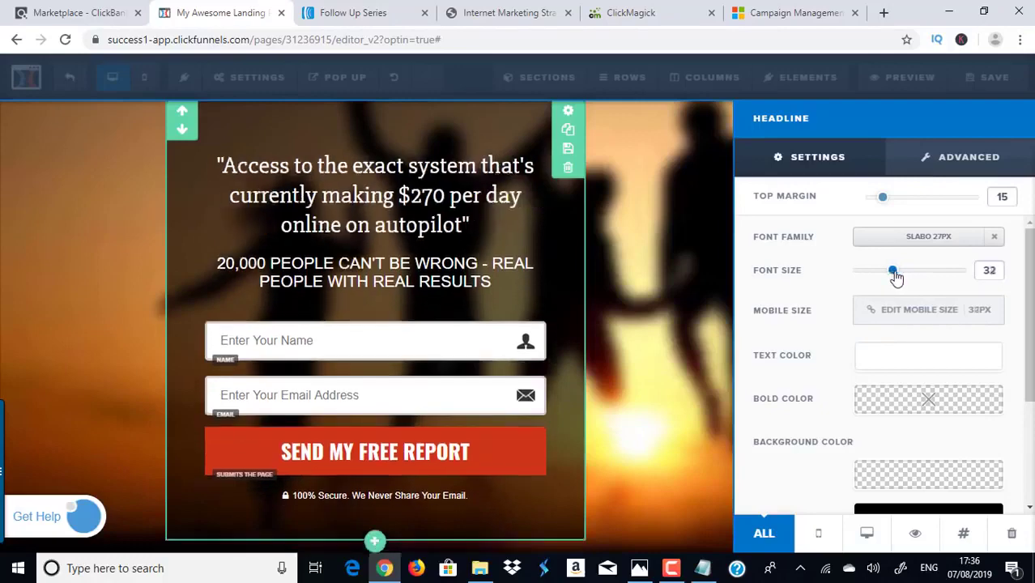
click(429, 262)
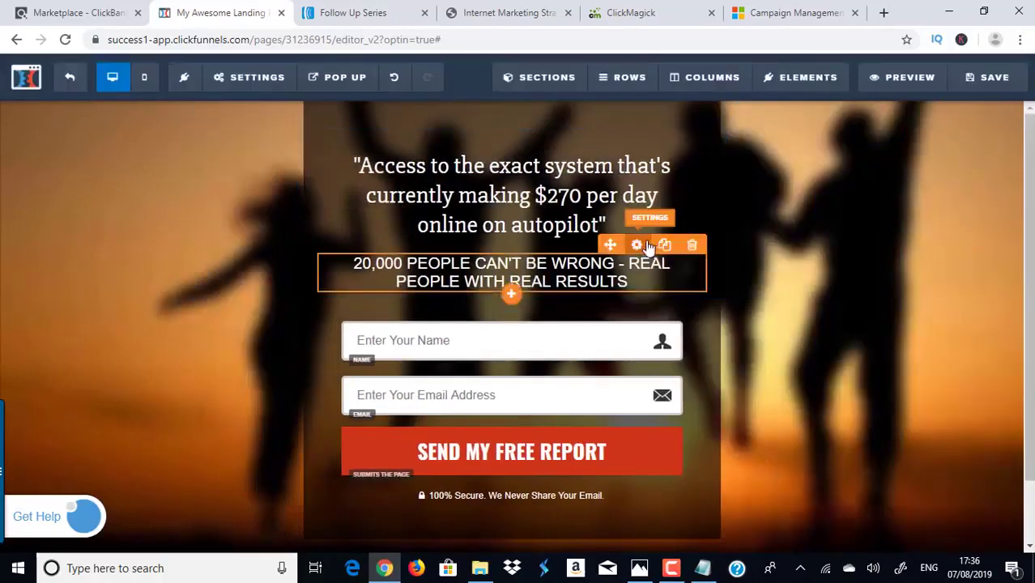
Step: Give the subheadline Oswald font at size 16 with a 45 top margin
click(646, 246)
click(921, 243)
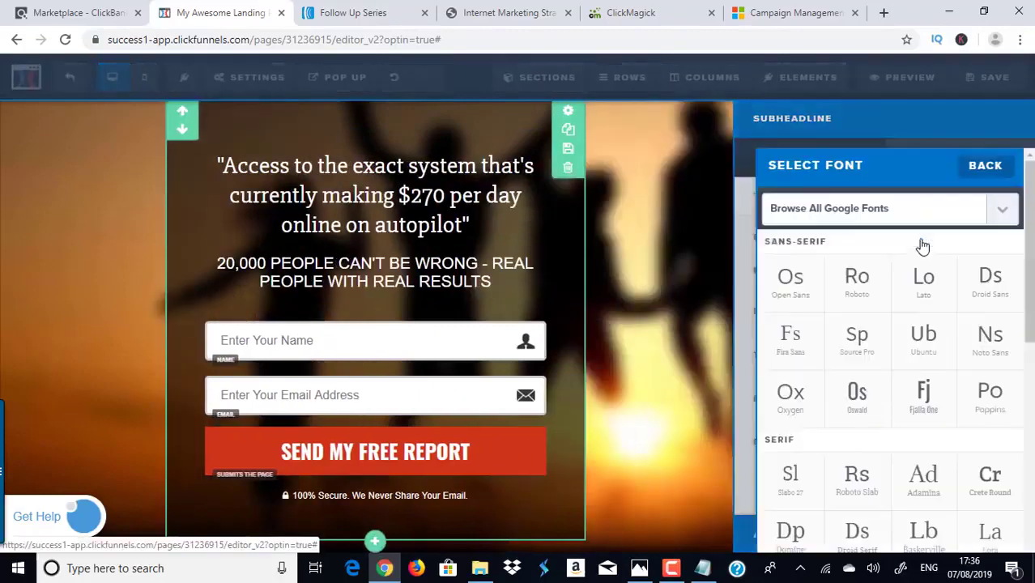
click(858, 395)
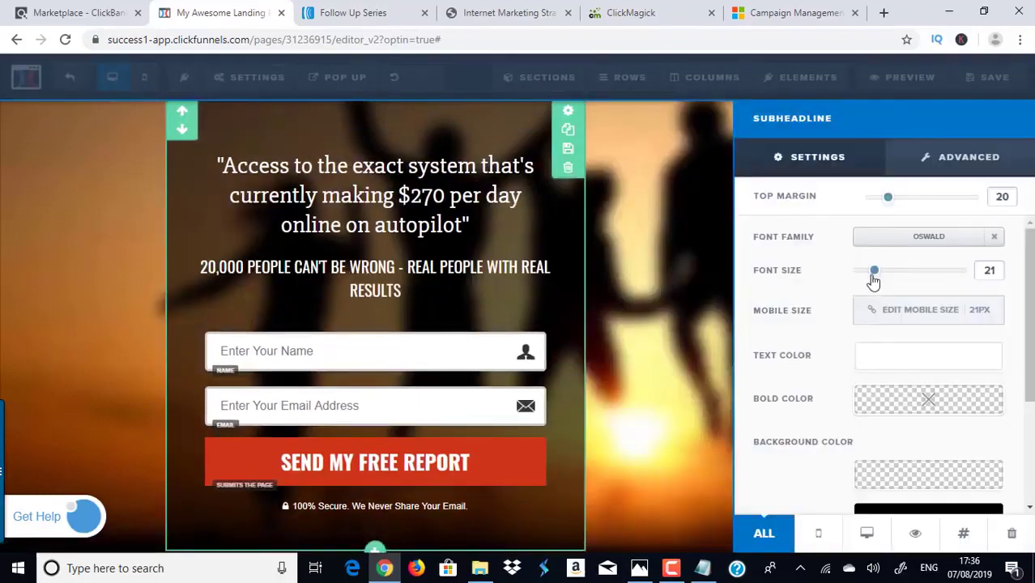
drag(875, 274, 866, 276)
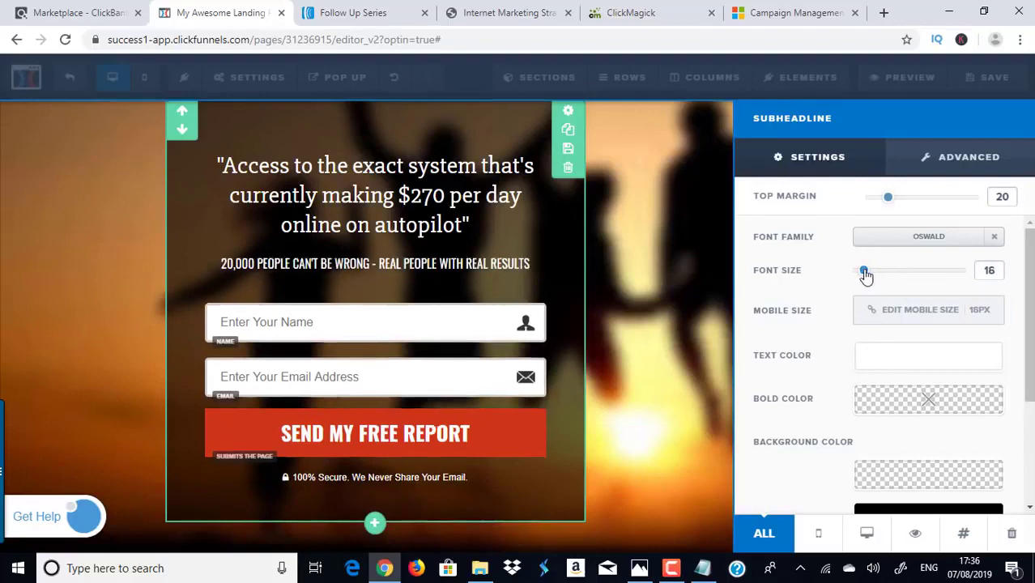
drag(888, 202, 919, 202)
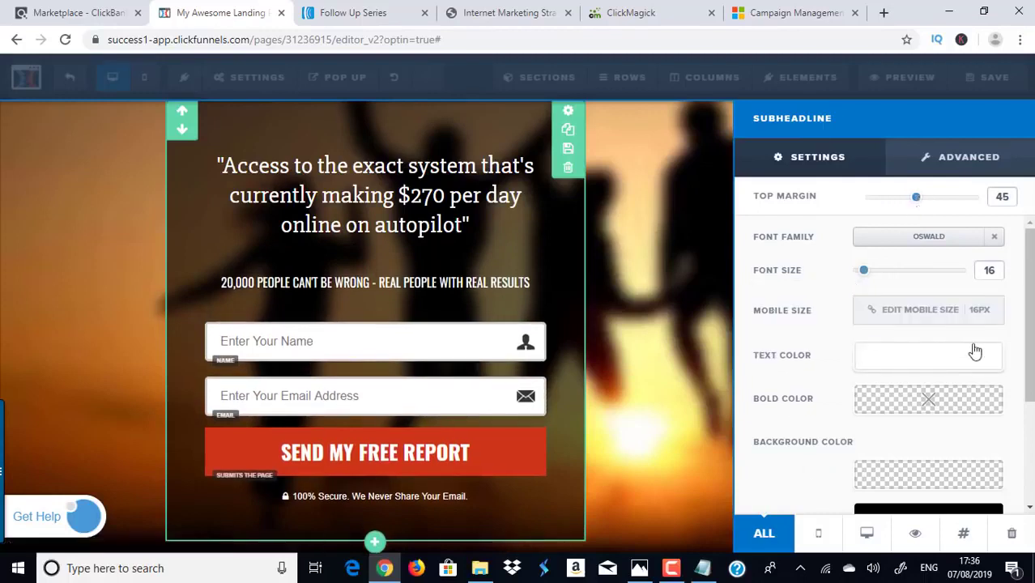
Step: Make the subheadline's bold and text colour yellow #ffc600, and delete the form's Name field
click(976, 413)
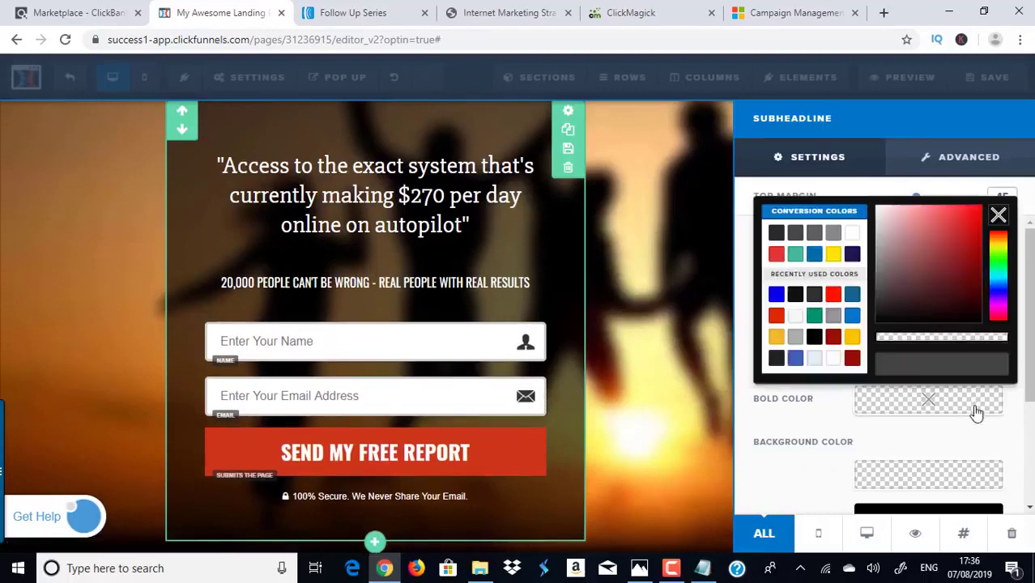
click(852, 337)
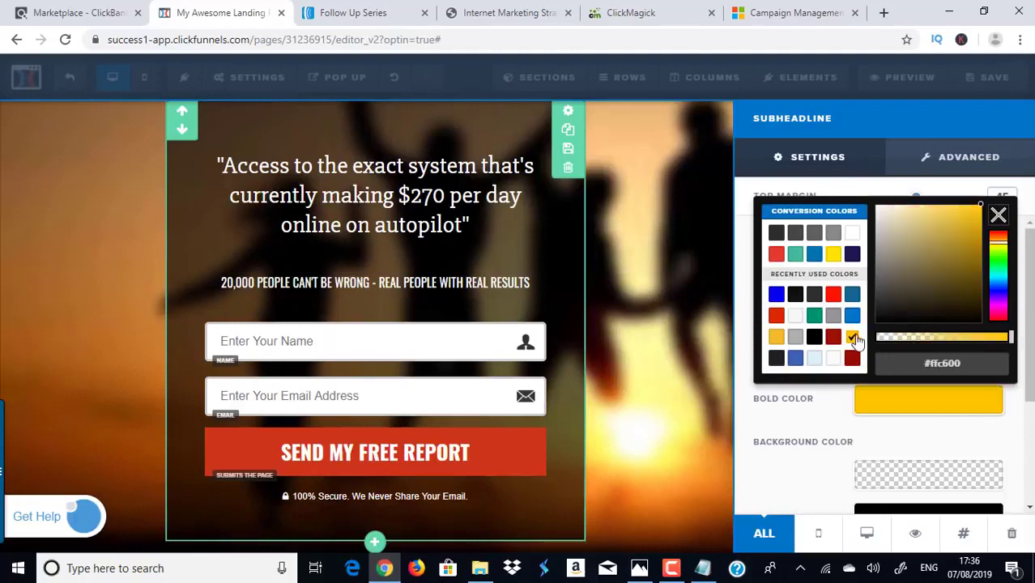
click(816, 418)
click(887, 356)
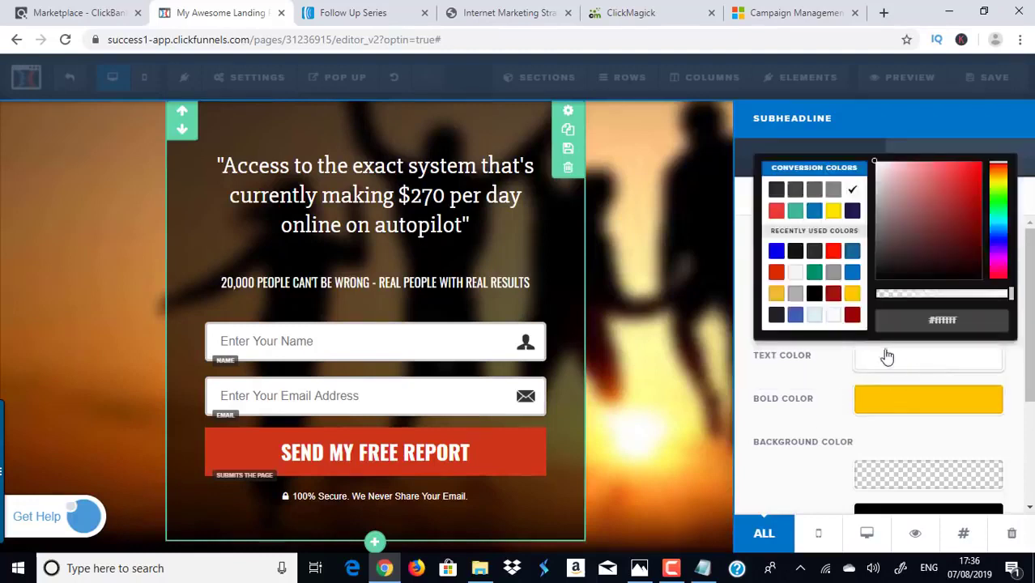
click(853, 295)
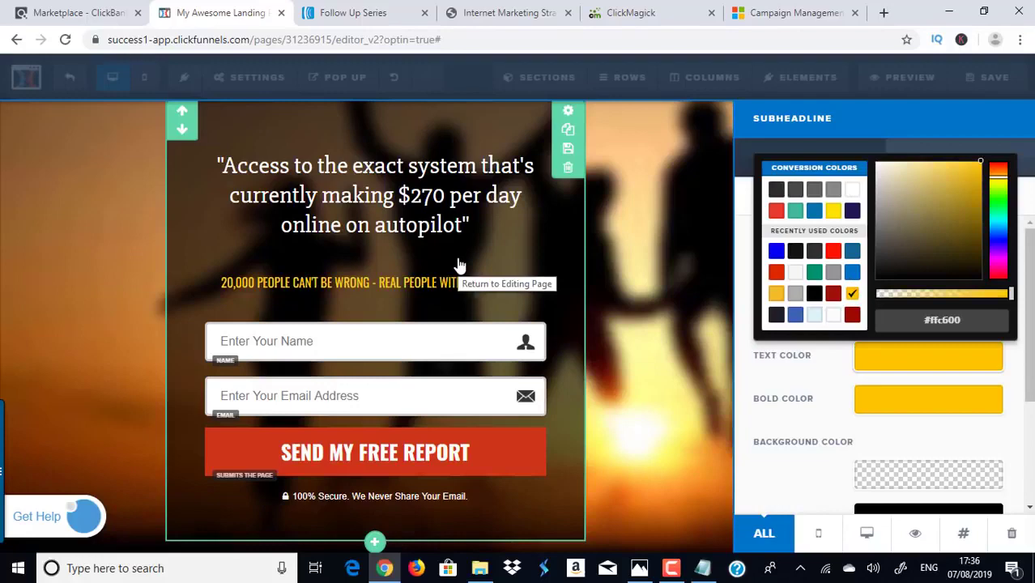
click(458, 265)
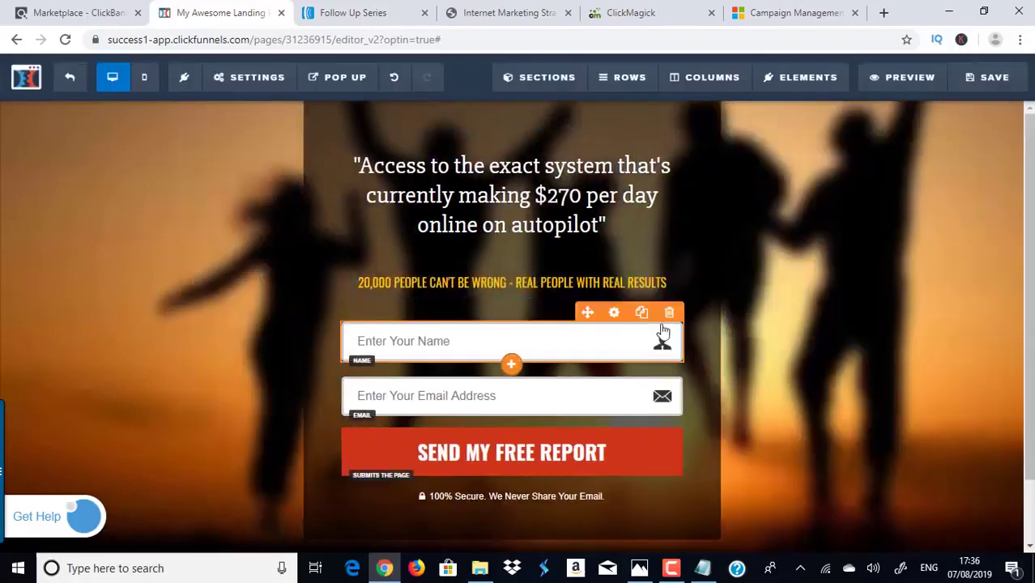
click(669, 313)
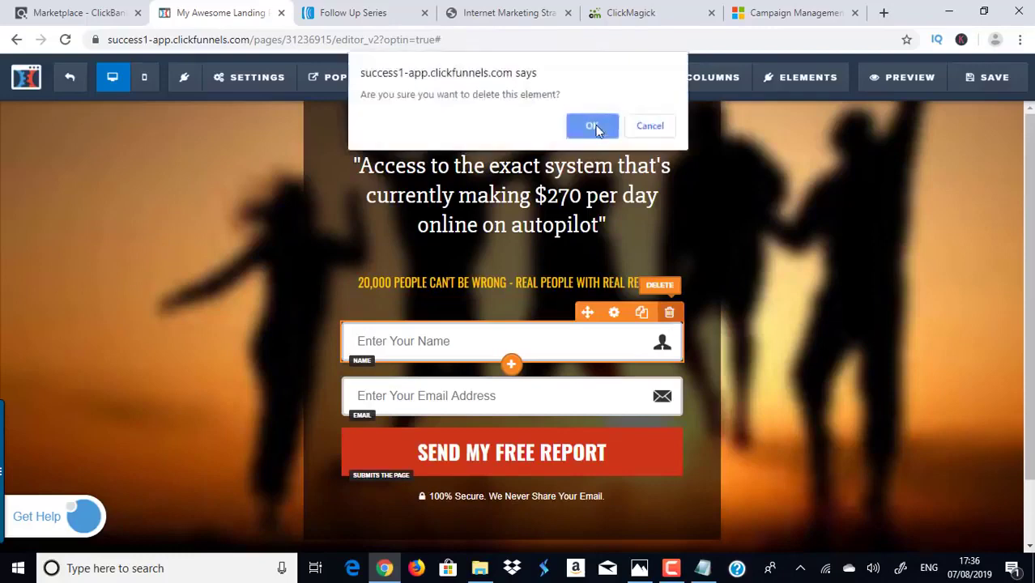
click(594, 127)
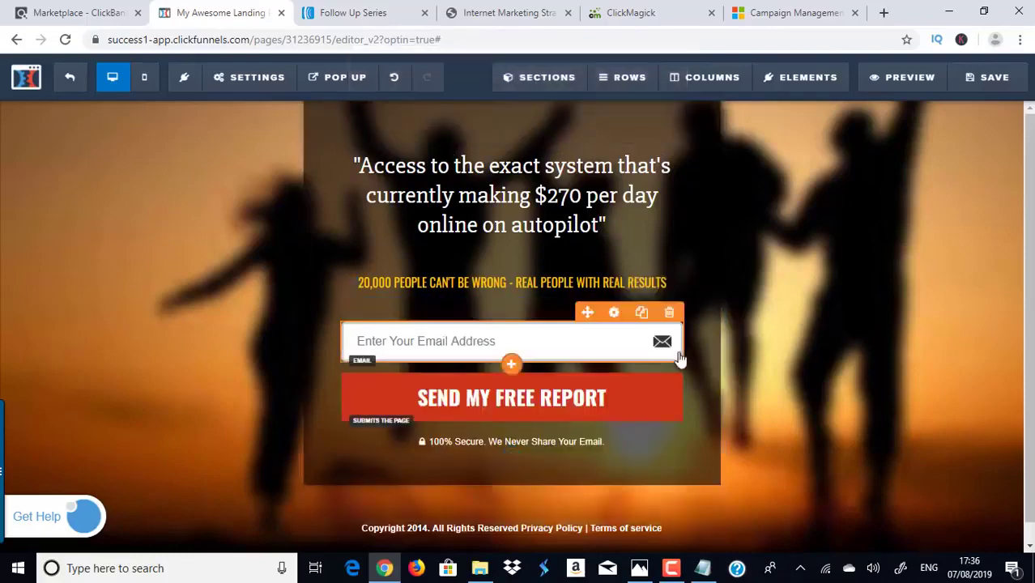
Step: Remove the top spacing above the email field and the opt-in form
click(613, 313)
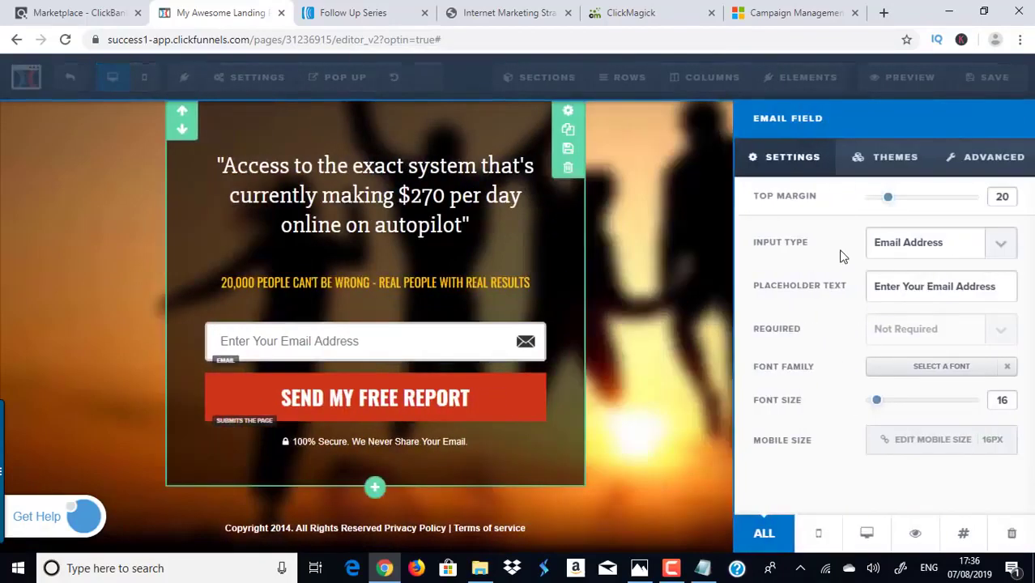
drag(888, 202, 842, 206)
click(554, 300)
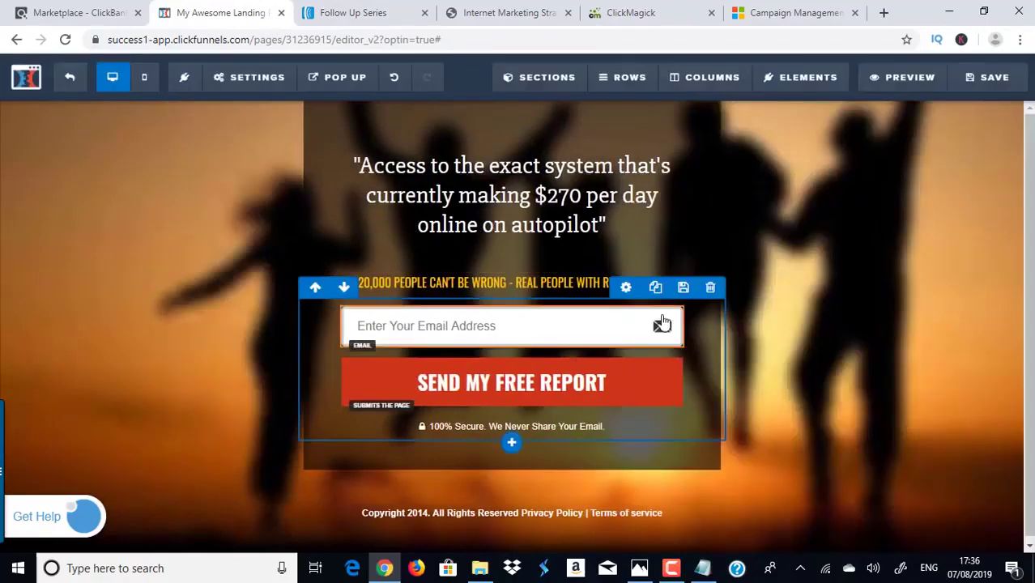
mouse_move(656, 295)
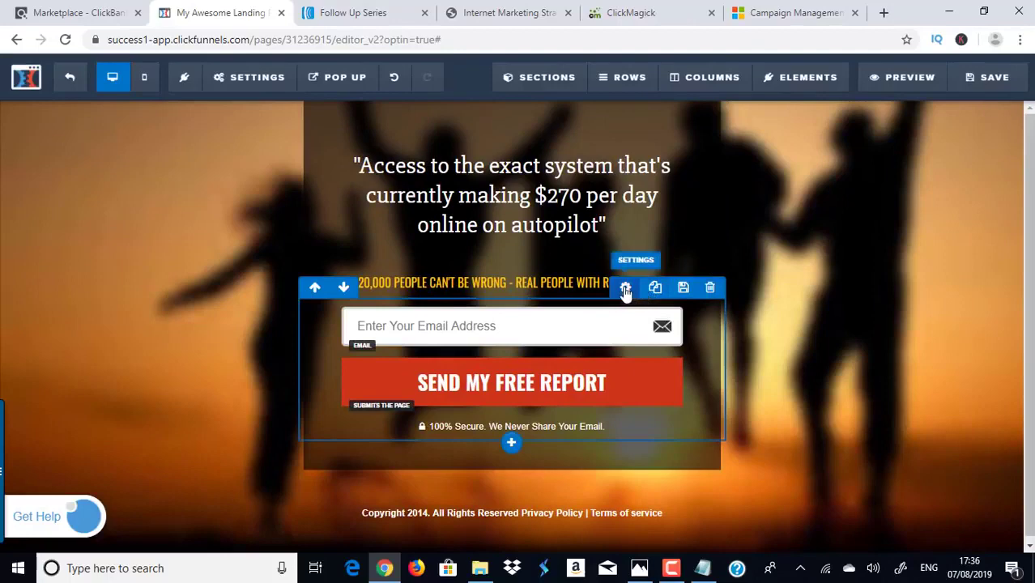
click(624, 288)
scroll(862, 429, down, 3)
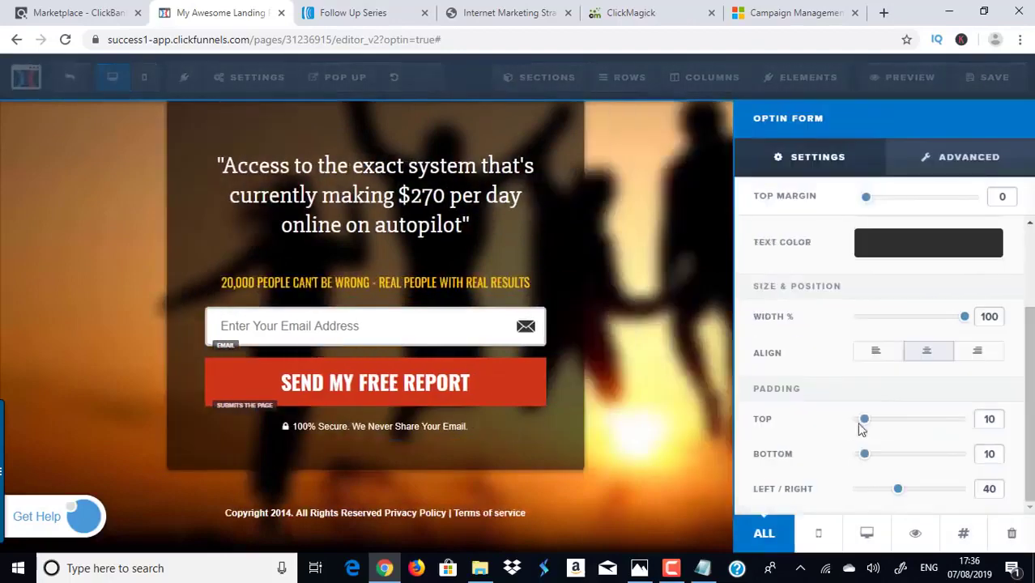
drag(865, 422, 846, 424)
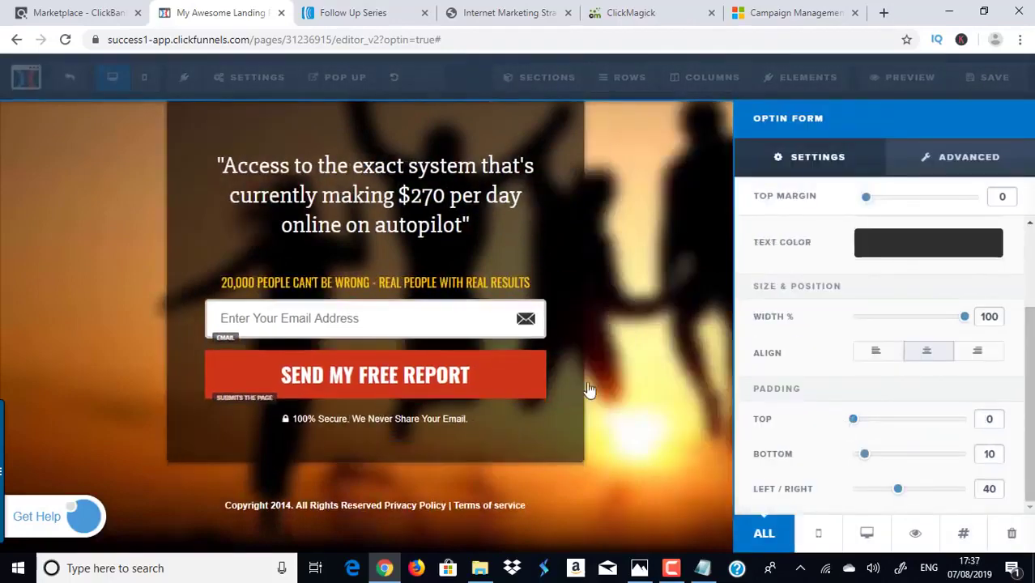
click(455, 293)
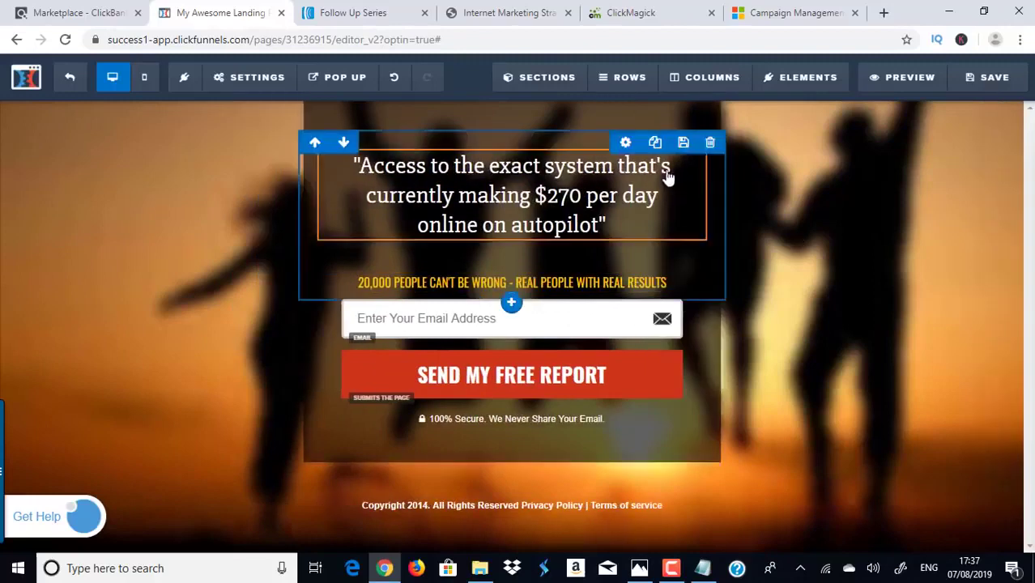
Step: Add 40 of top margin above the opt-in box section
mouse_move(719, 115)
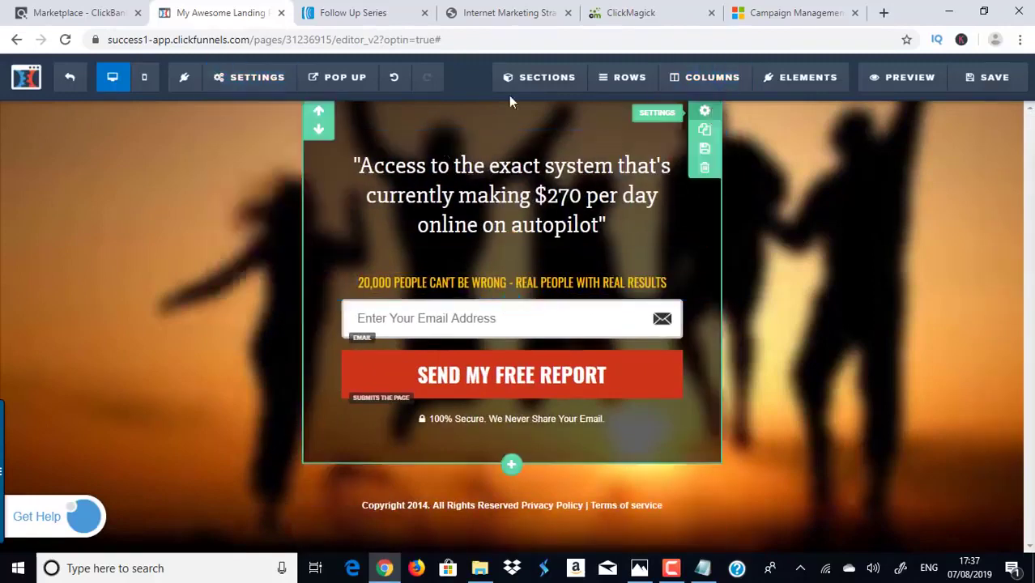
click(704, 114)
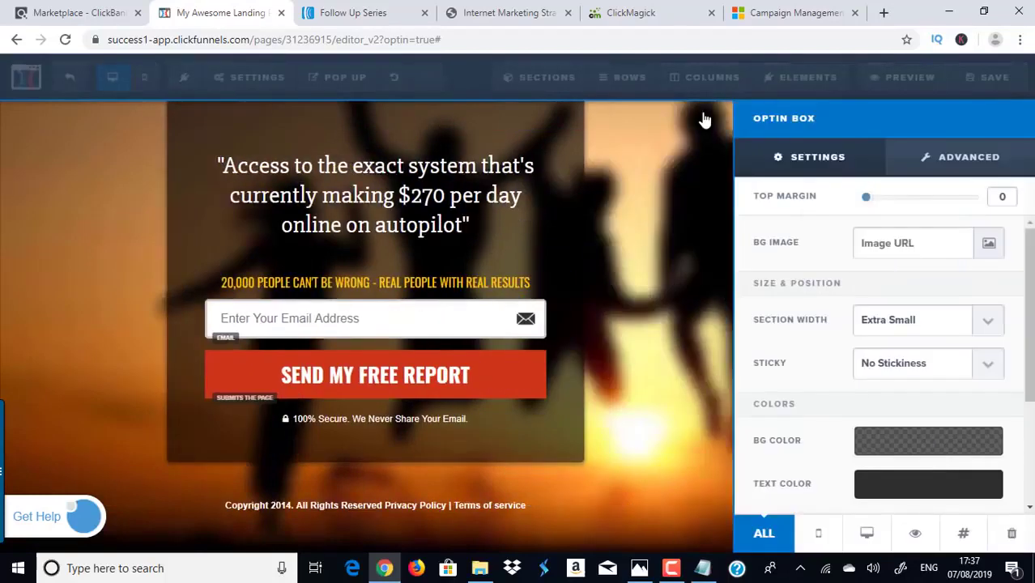
scroll(882, 364, down, 2)
scroll(903, 463, down, 1)
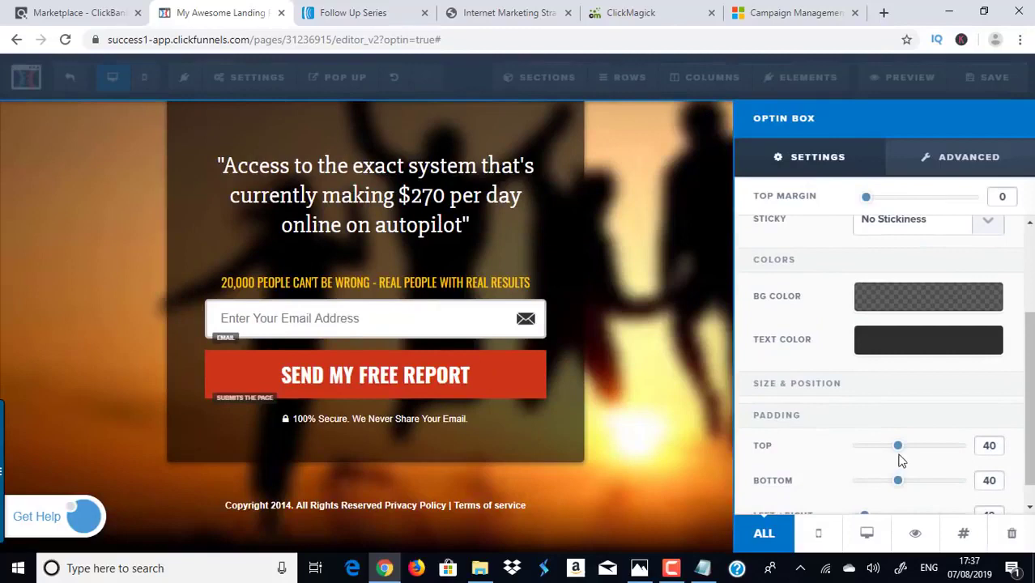
scroll(839, 225, up, 3)
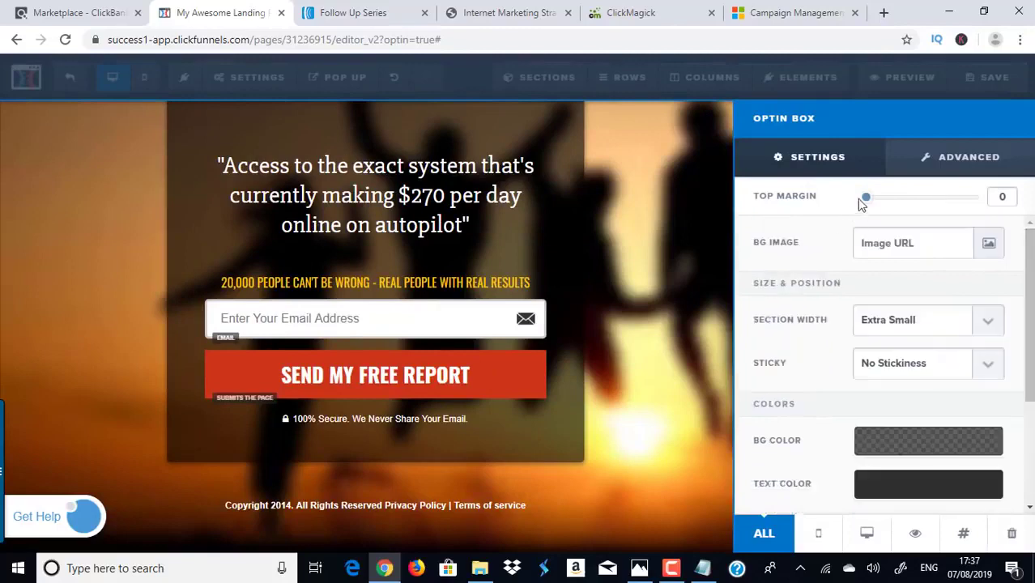
drag(867, 202, 910, 204)
click(422, 247)
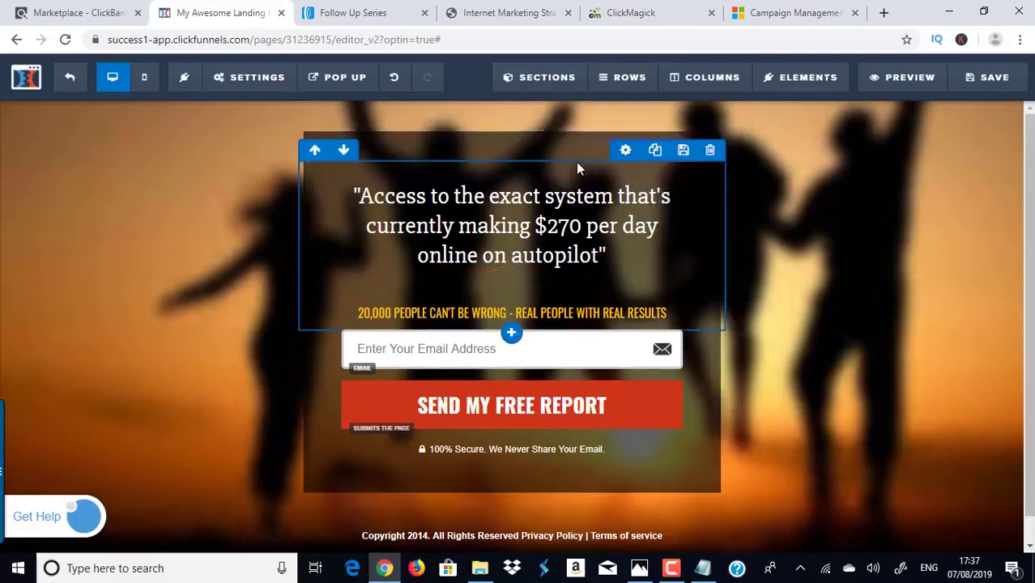
Step: Set Padding Top to 0 on the headline row, and from 40 to 0 on the optin box
click(624, 151)
scroll(842, 429, down, 3)
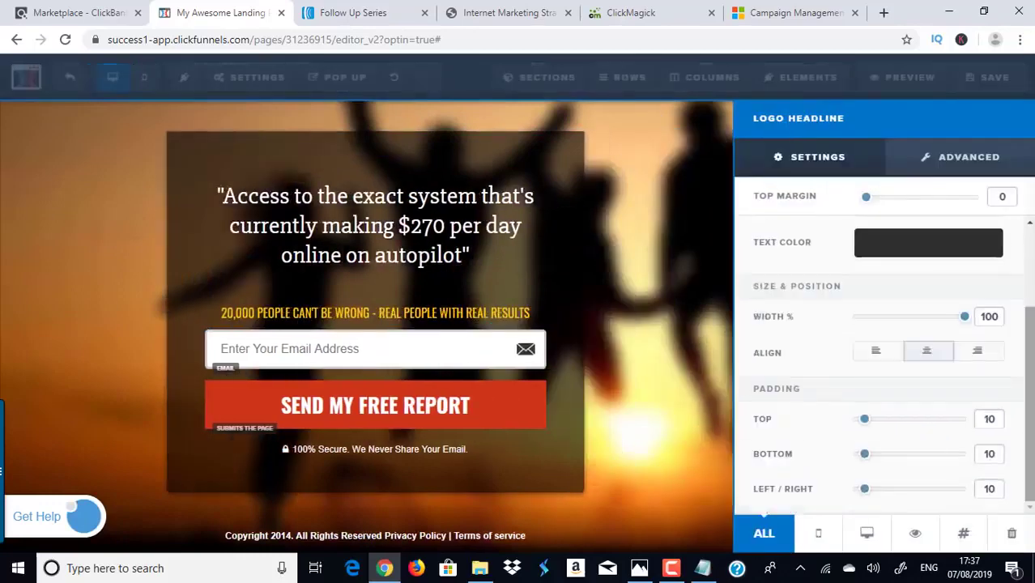
drag(863, 421, 761, 418)
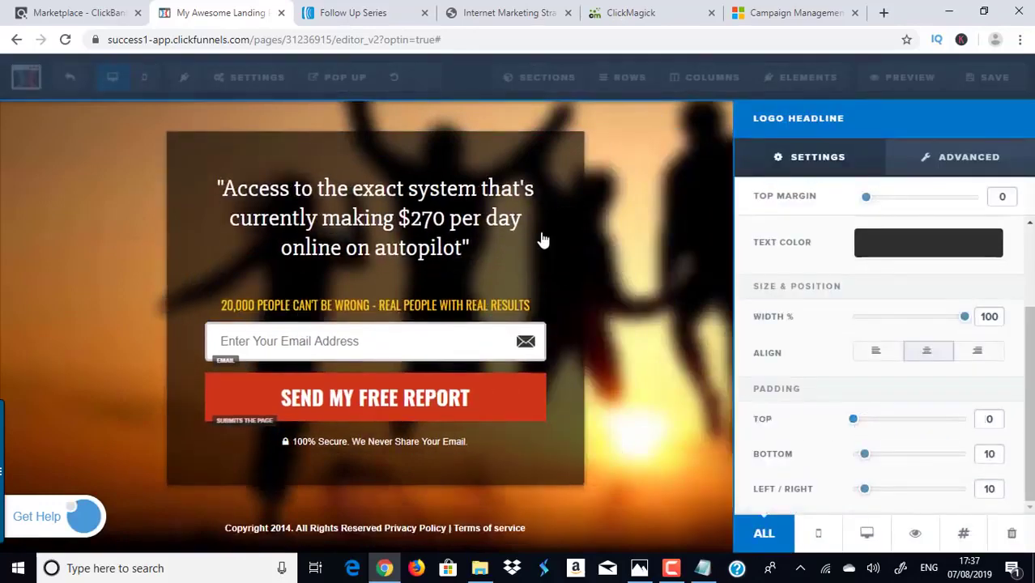
click(542, 239)
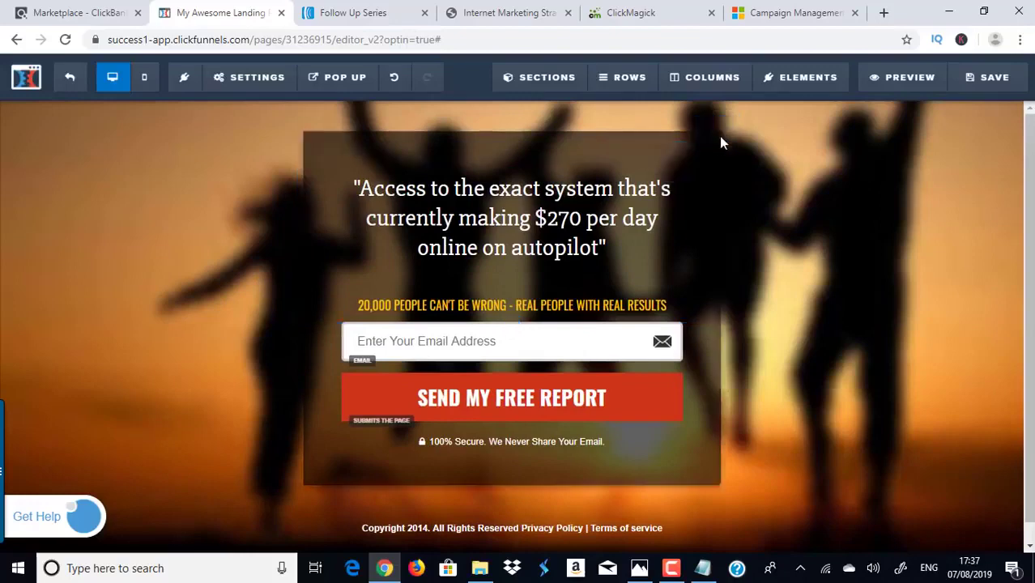
click(710, 144)
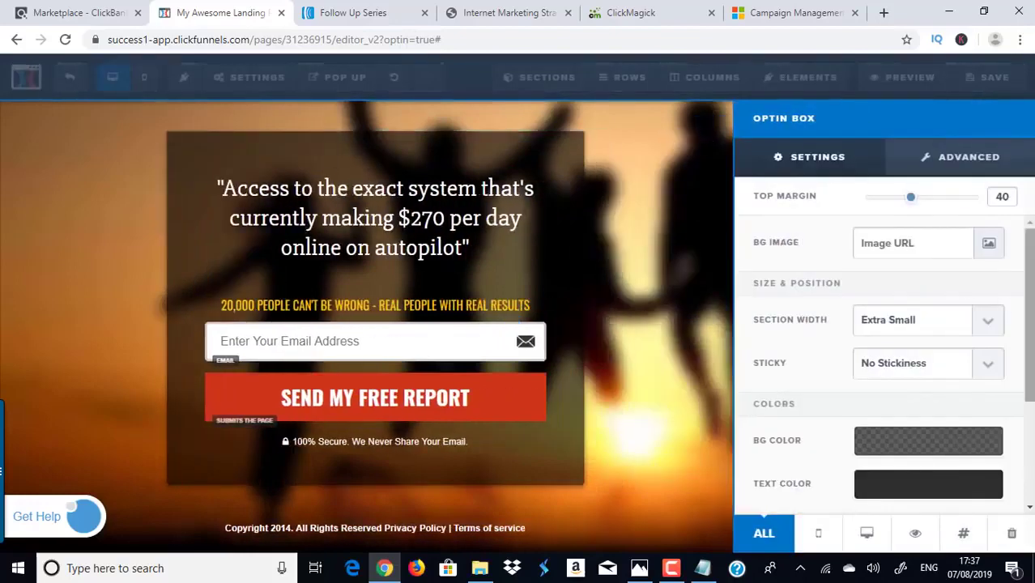
scroll(913, 382, down, 2)
drag(896, 426, 852, 423)
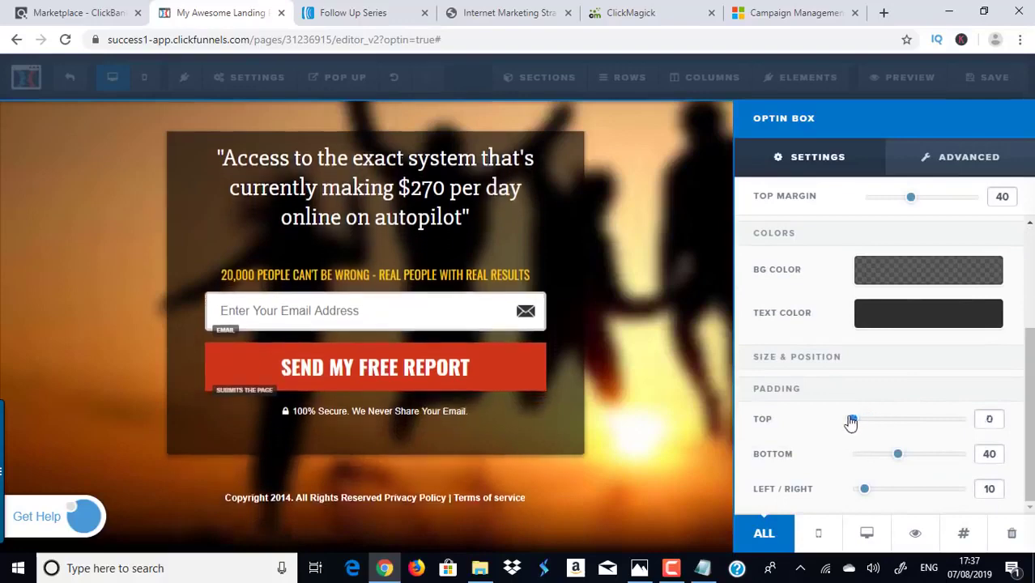
click(484, 259)
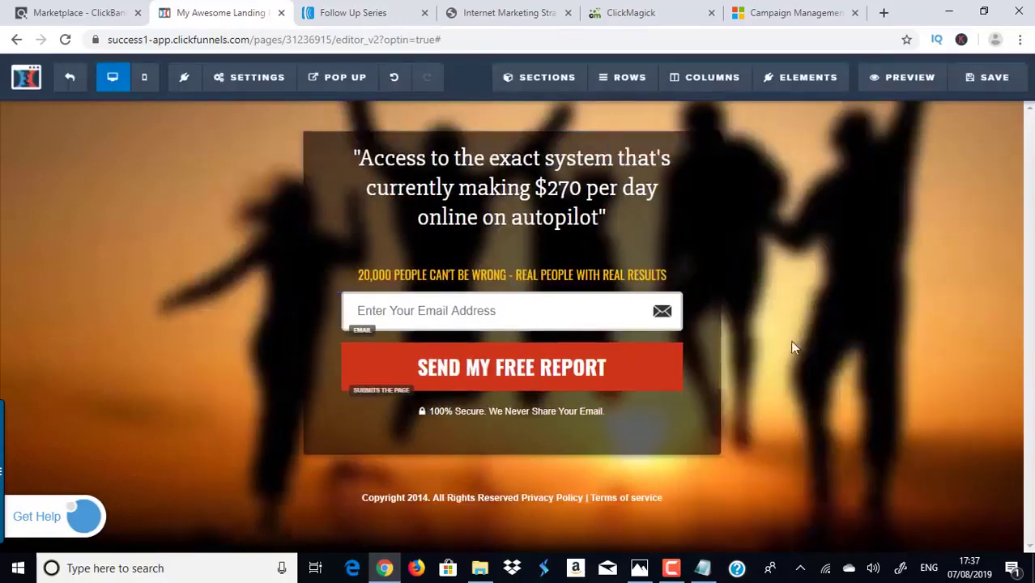
Step: Delete the copyright footer section at the bottom of the page and confirm with OK
mouse_move(654, 505)
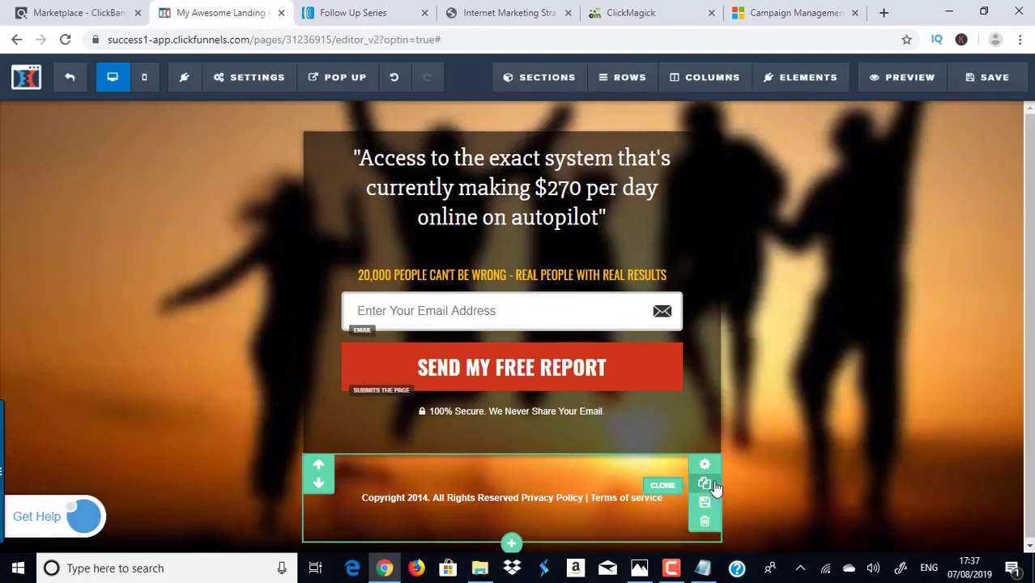
click(704, 521)
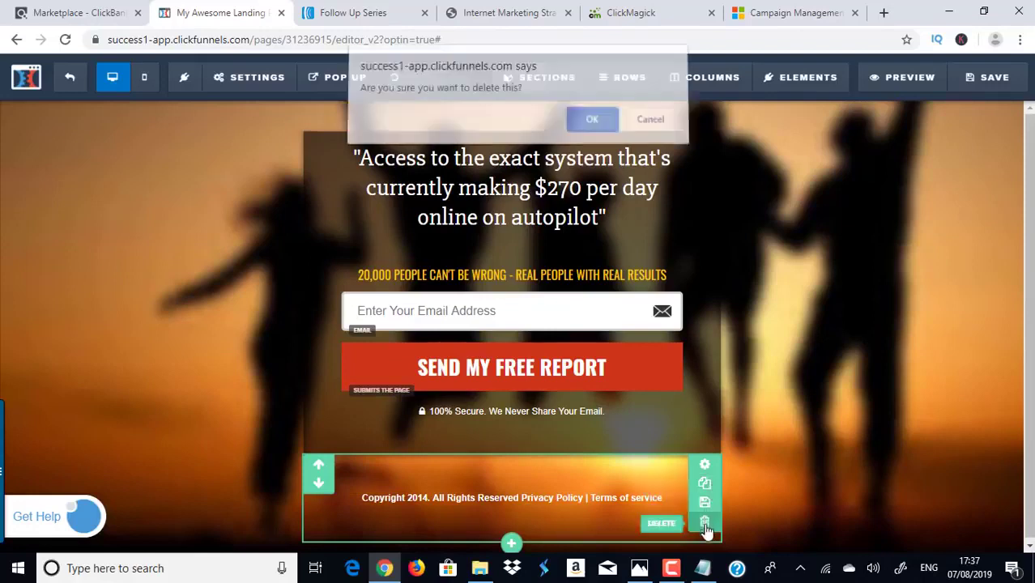
click(593, 127)
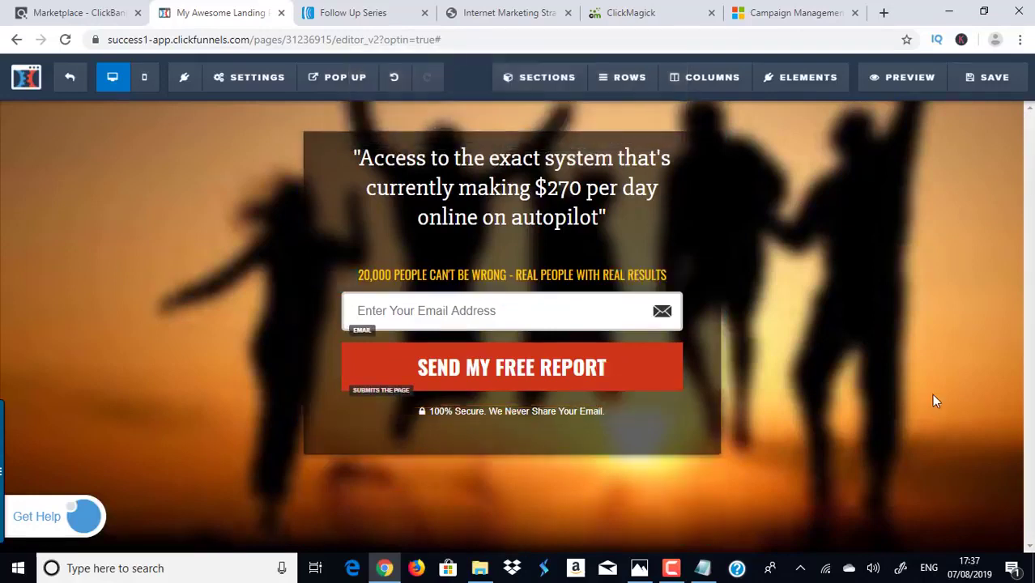
mouse_move(617, 367)
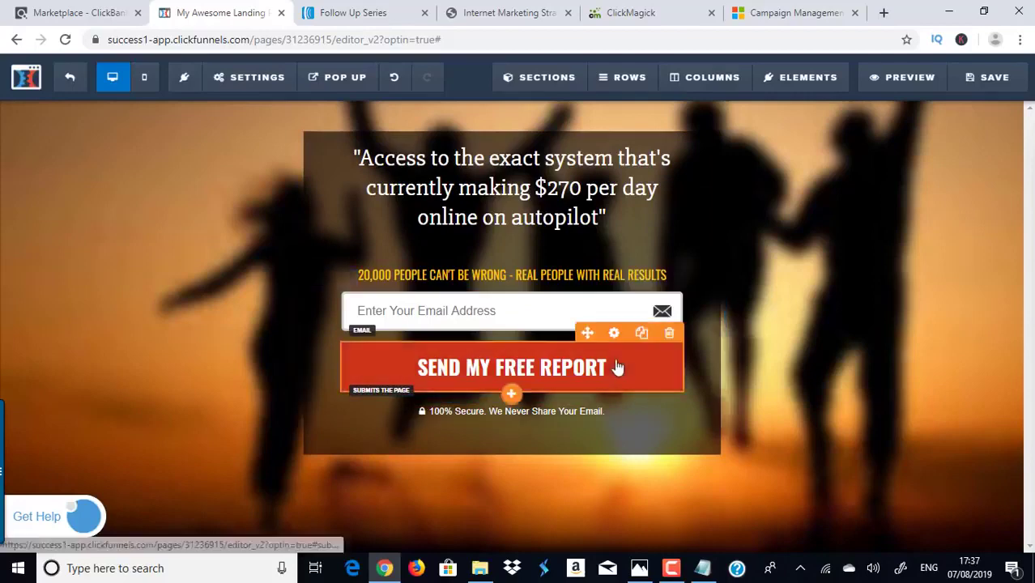
mouse_move(652, 371)
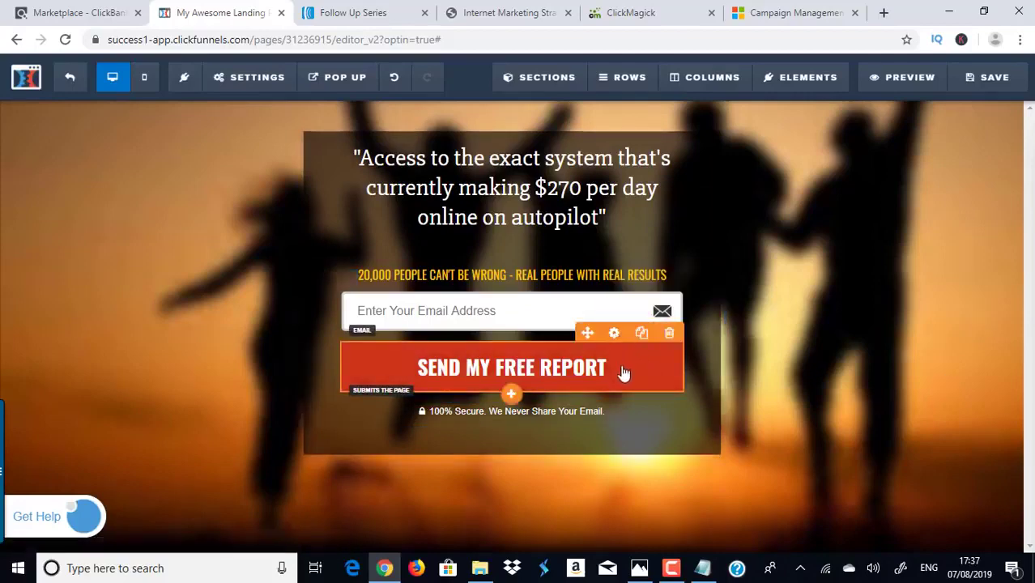
Step: Replace the button text 'SEND MY FREE REPORT' with 'YES! I WANT INSTANT ACCESS NOW!'
click(614, 333)
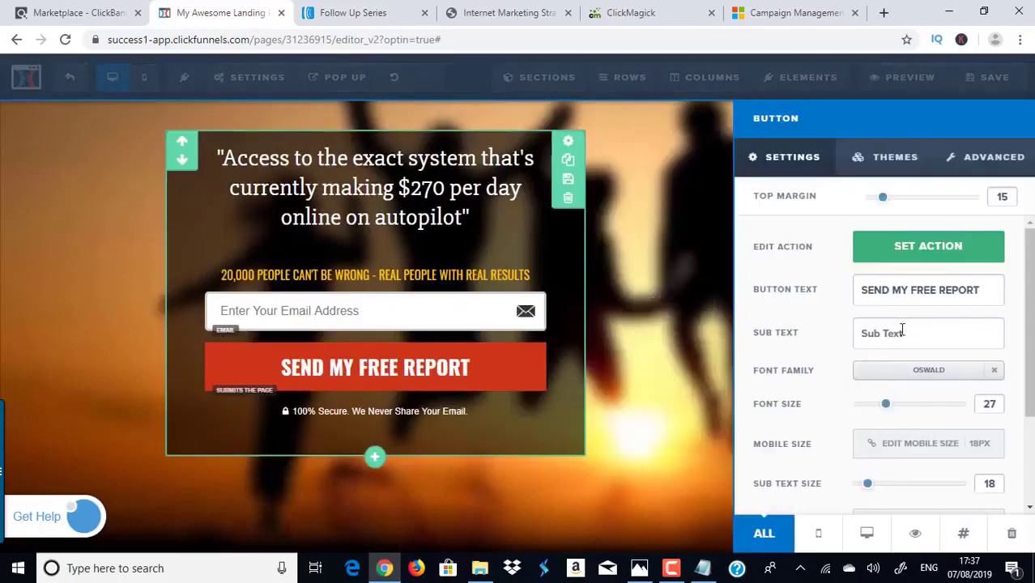
drag(990, 291, 735, 279)
text(YES!)
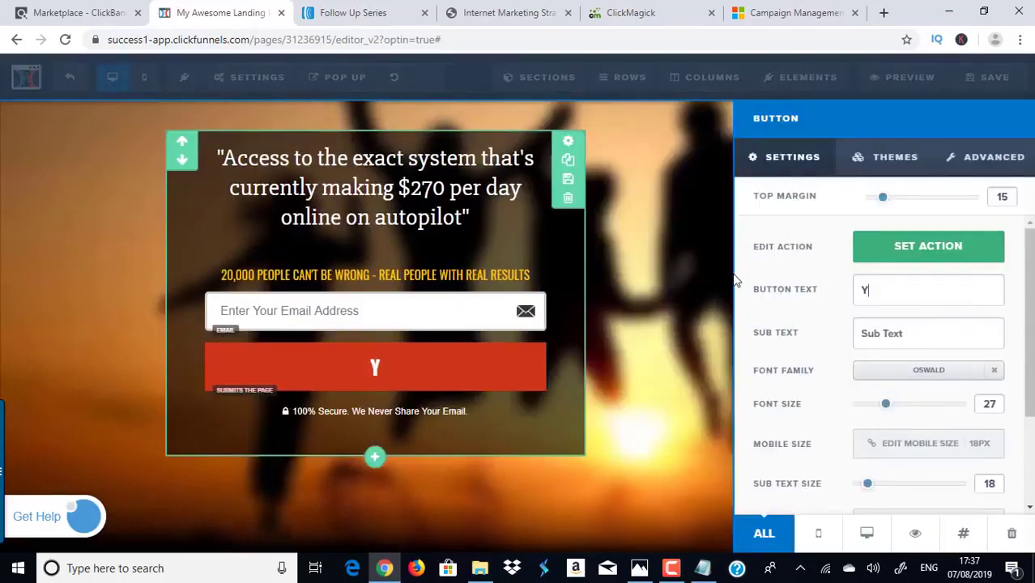
text(WA)
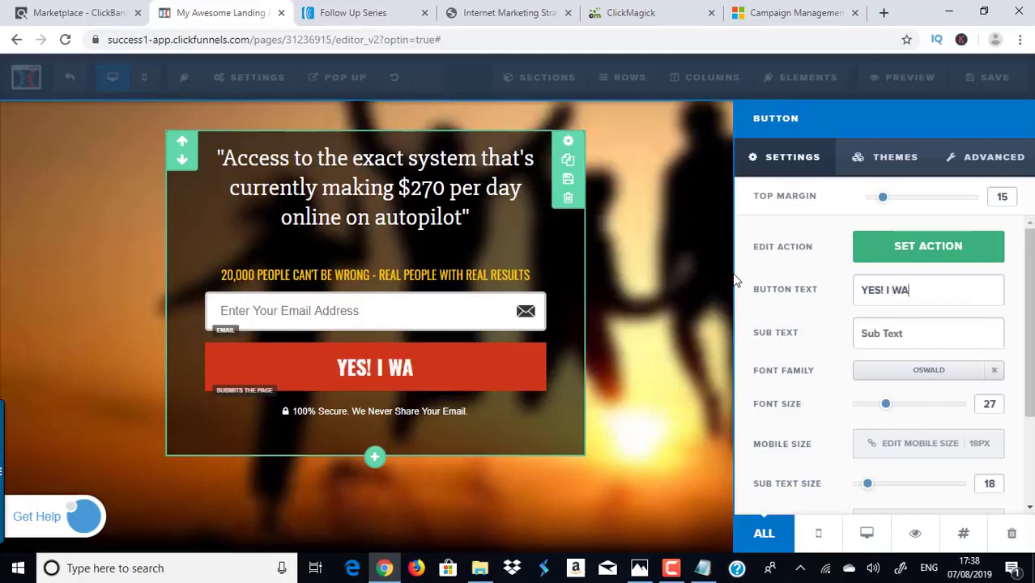
text(NT INSTANT AC)
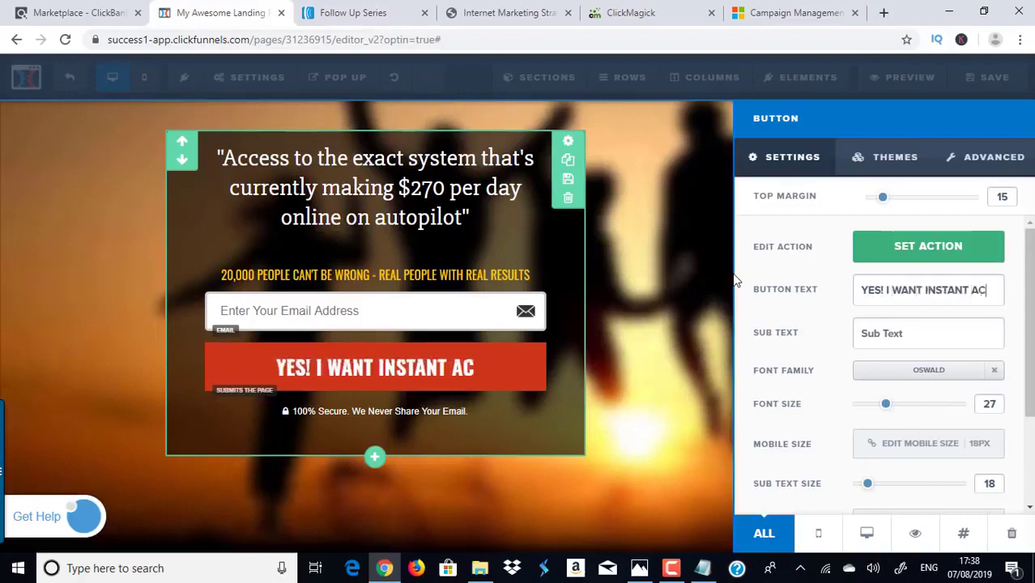
text(CESS NOW!)
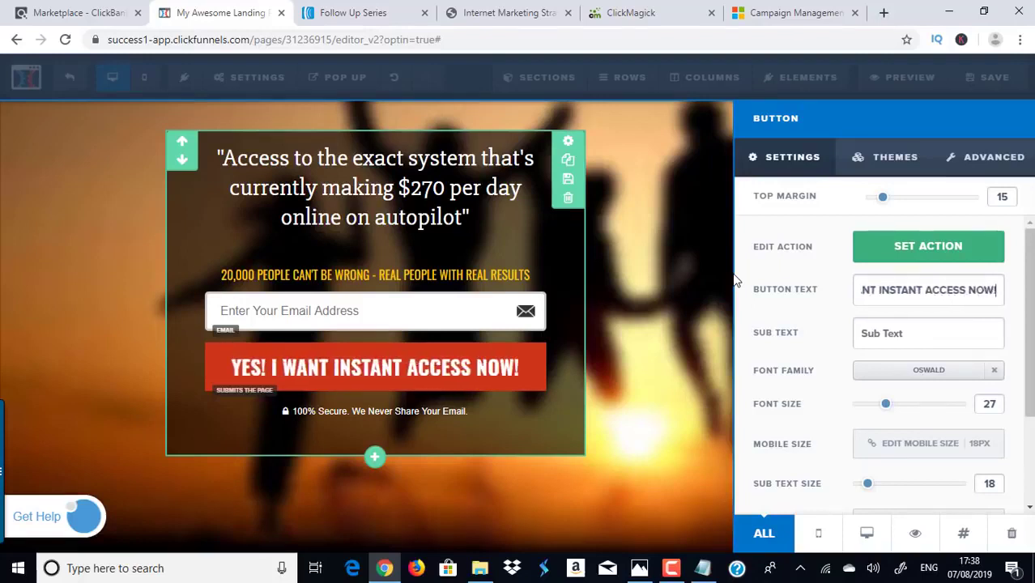
click(510, 272)
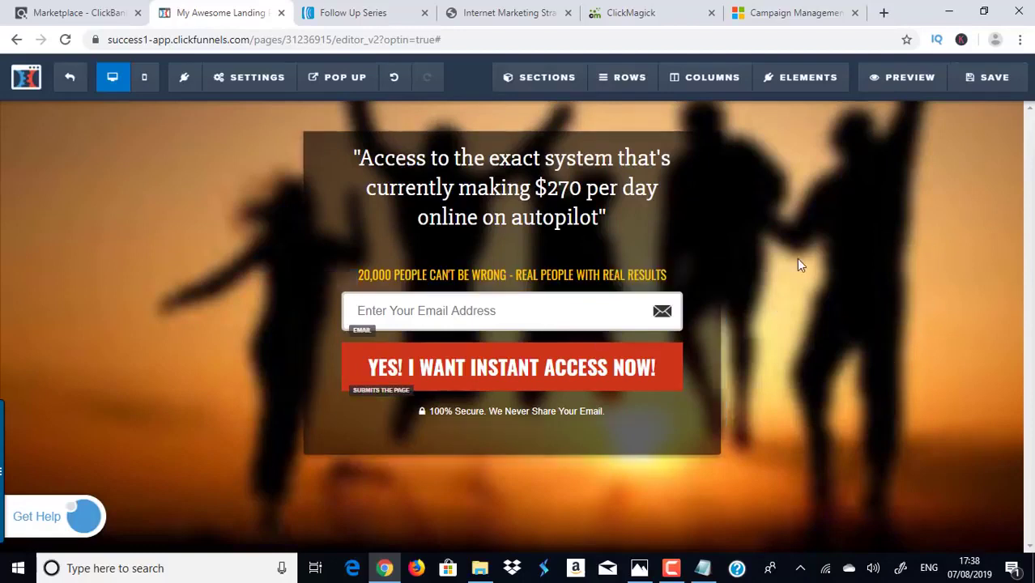
mouse_move(225, 84)
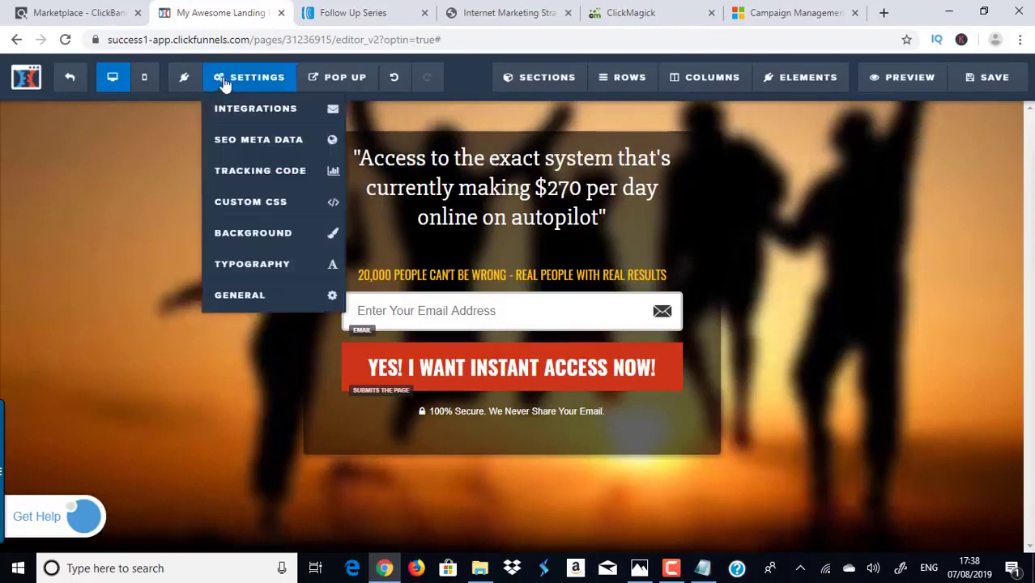
Step: Set the page background image to the tropical coastal city photo from library page 8
click(270, 242)
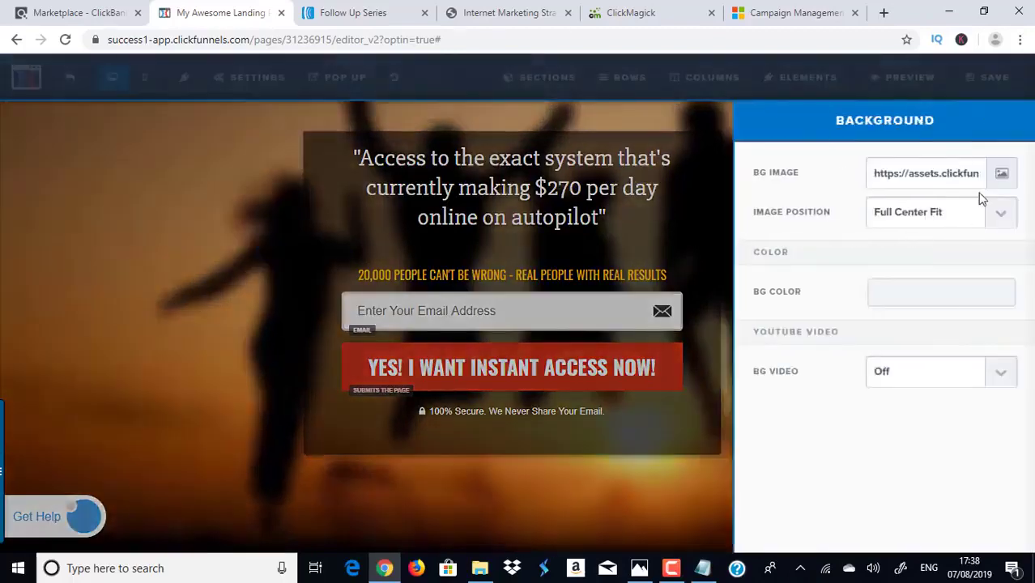
click(1000, 178)
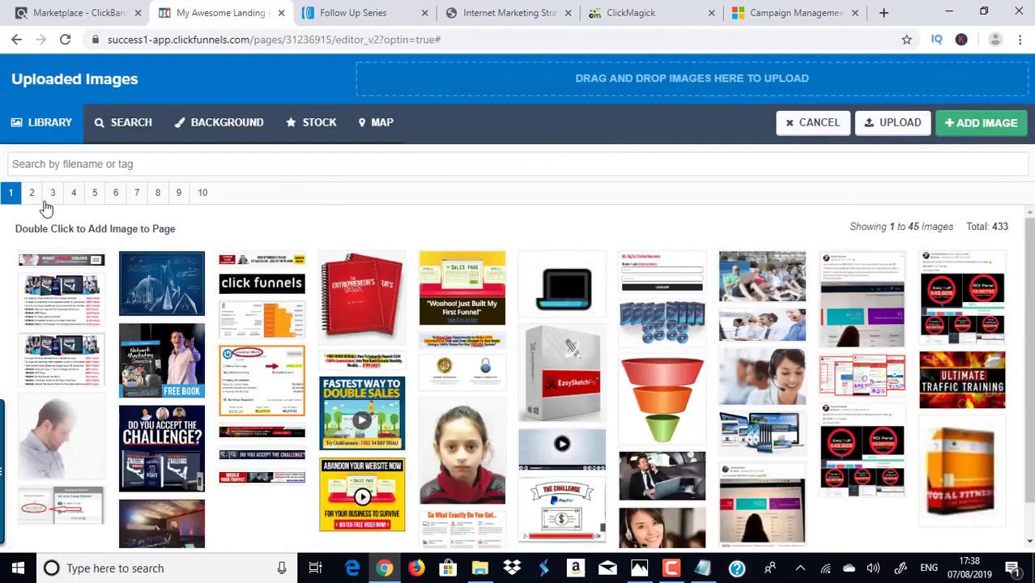
click(155, 192)
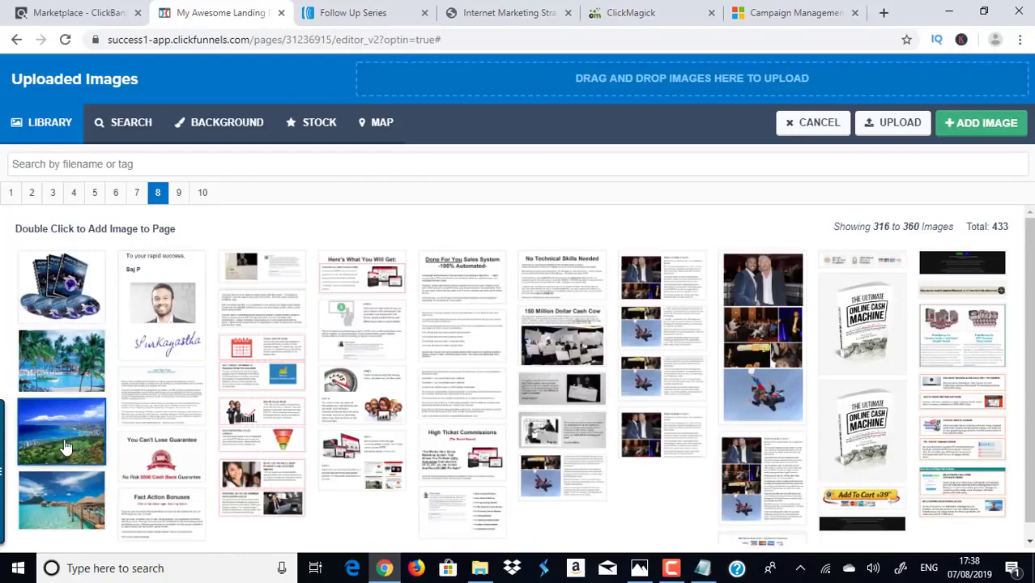
double_click(65, 448)
click(175, 293)
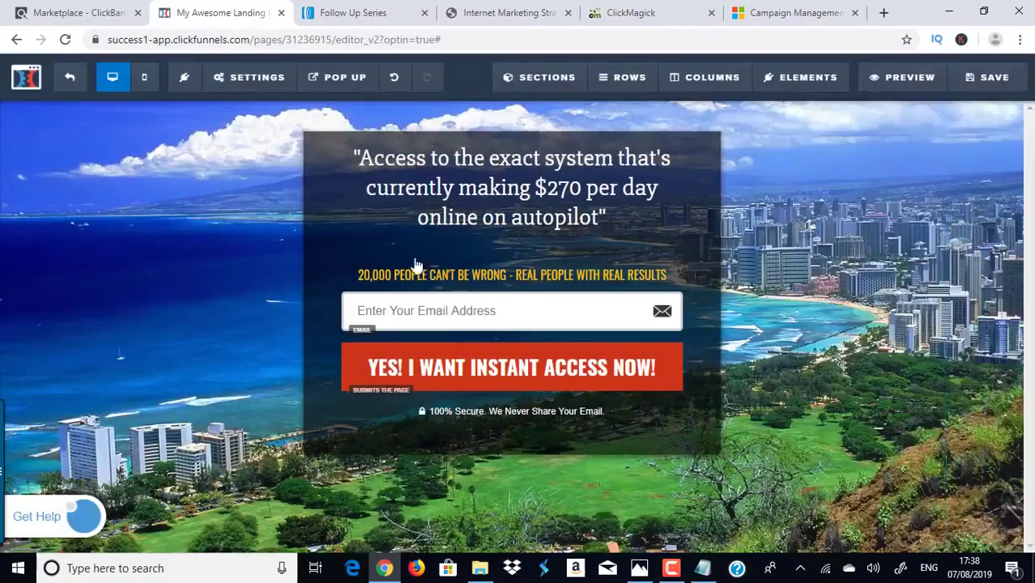
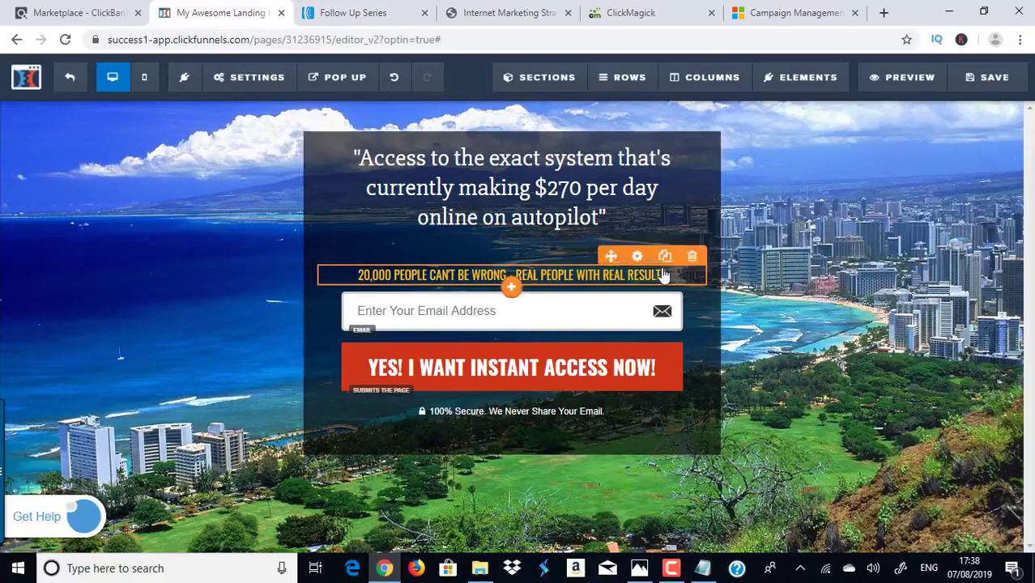
Step: Cut the subheadline's top margin from 45 to 20
click(701, 257)
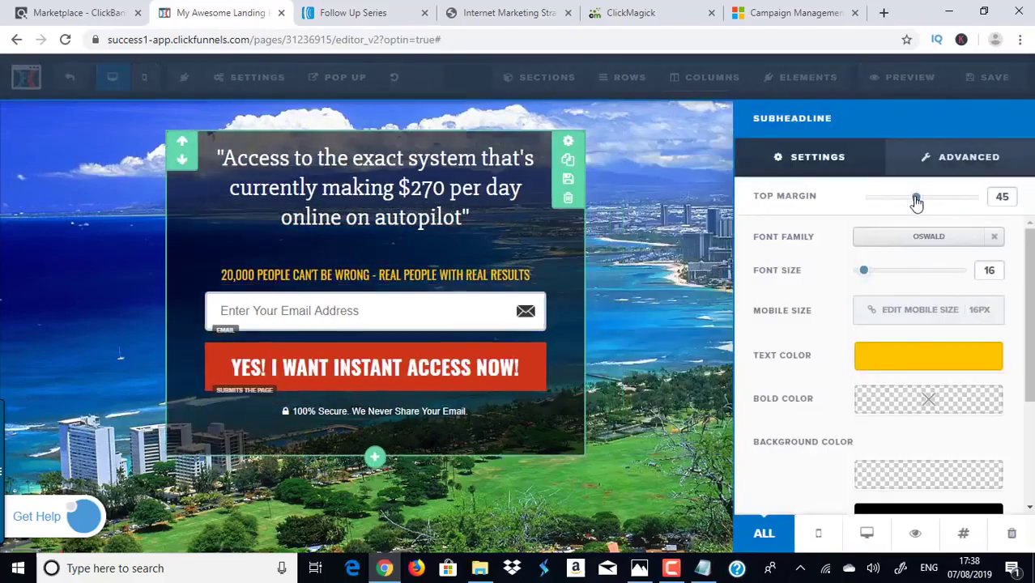
drag(918, 197, 888, 202)
click(669, 274)
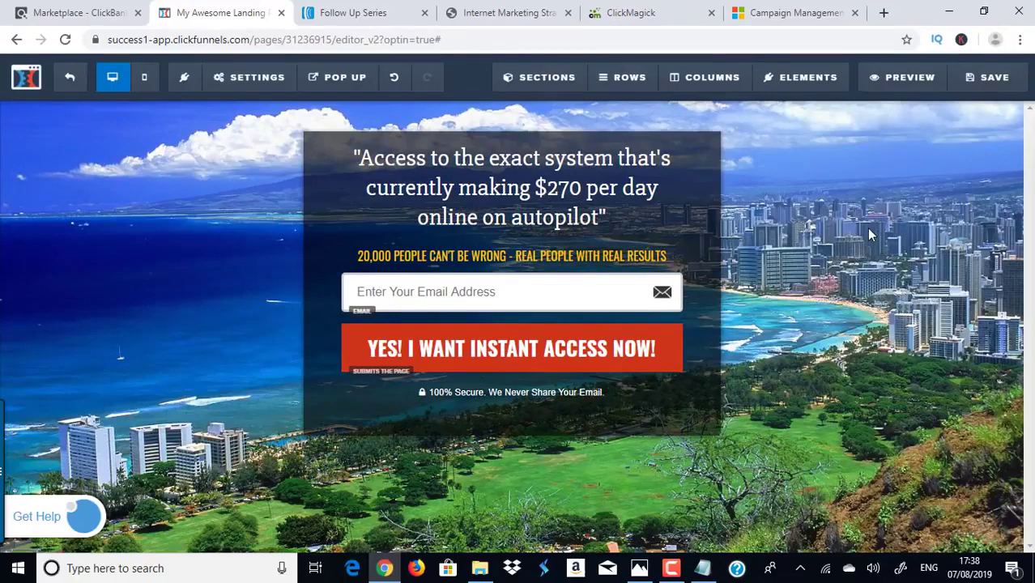
Step: Integrate the opt-in form with AWeber using Integrate Existing Form and the Clickbank Super 2.0 list
click(277, 82)
click(273, 106)
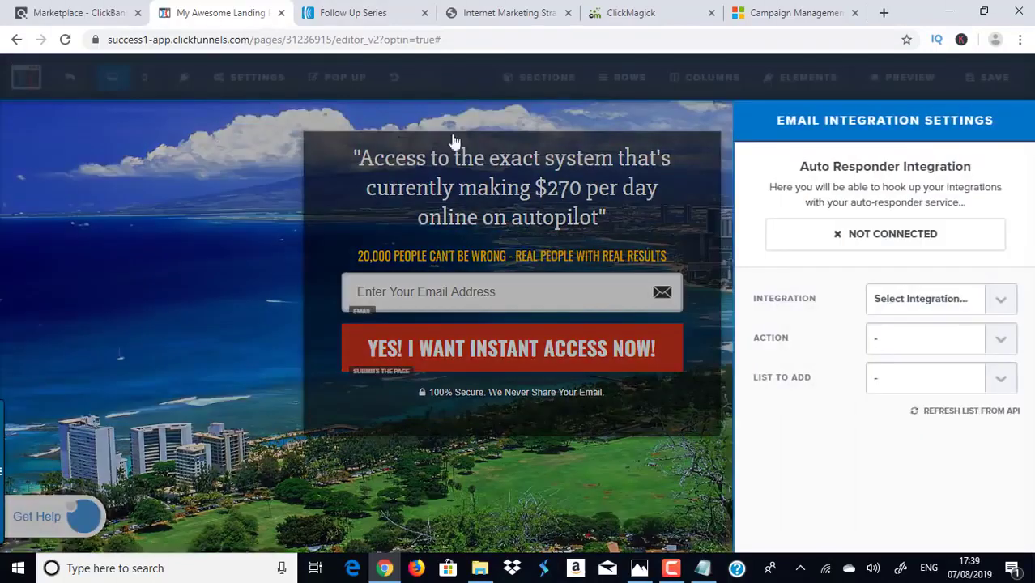
click(317, 11)
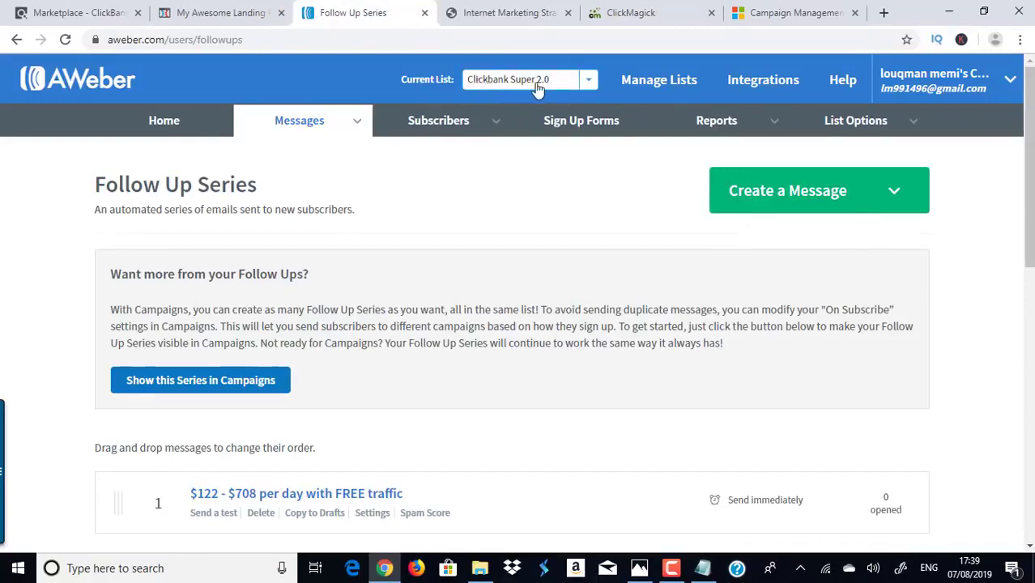
click(212, 9)
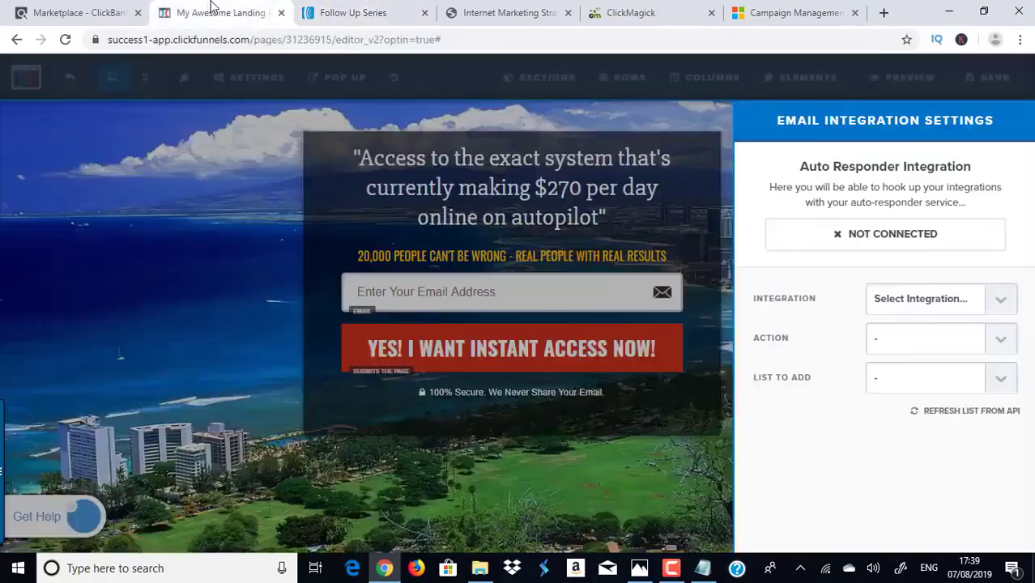
click(950, 297)
click(913, 378)
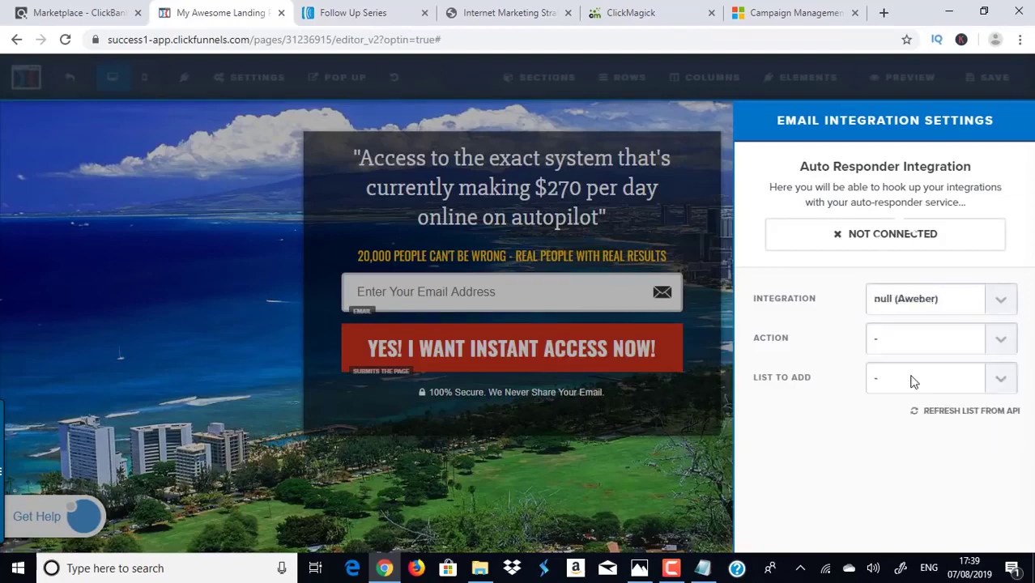
click(946, 337)
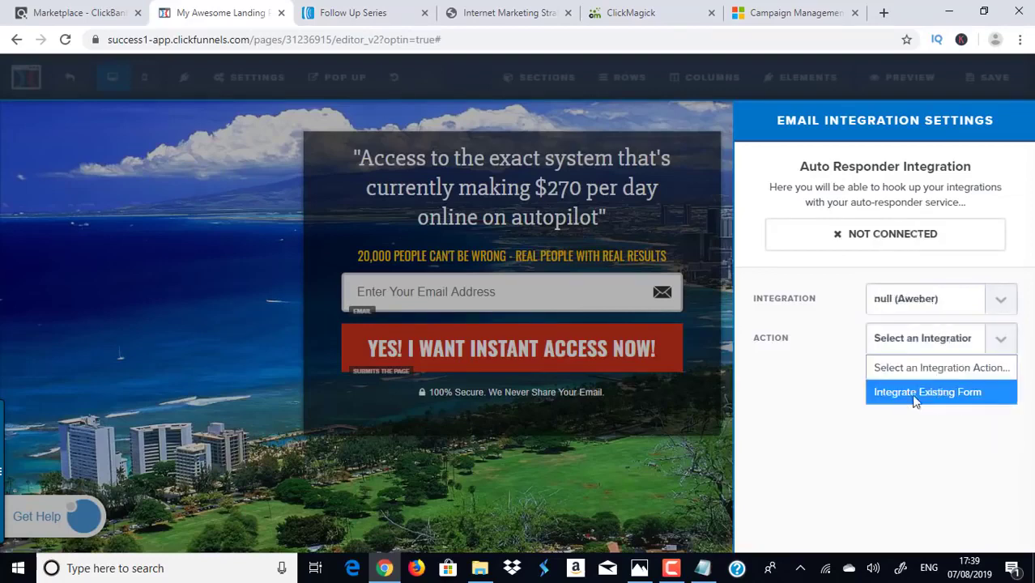
click(915, 393)
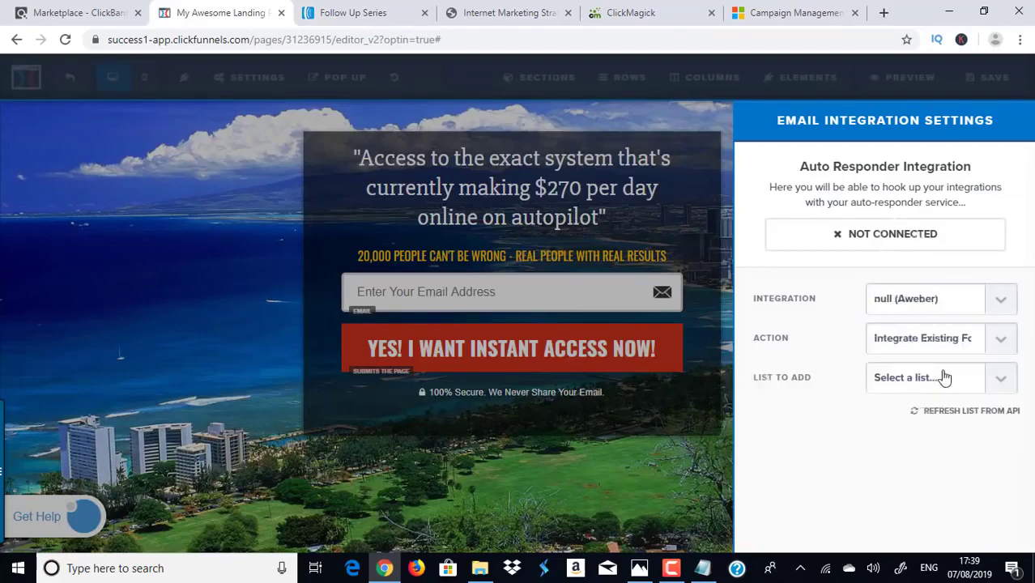
click(944, 377)
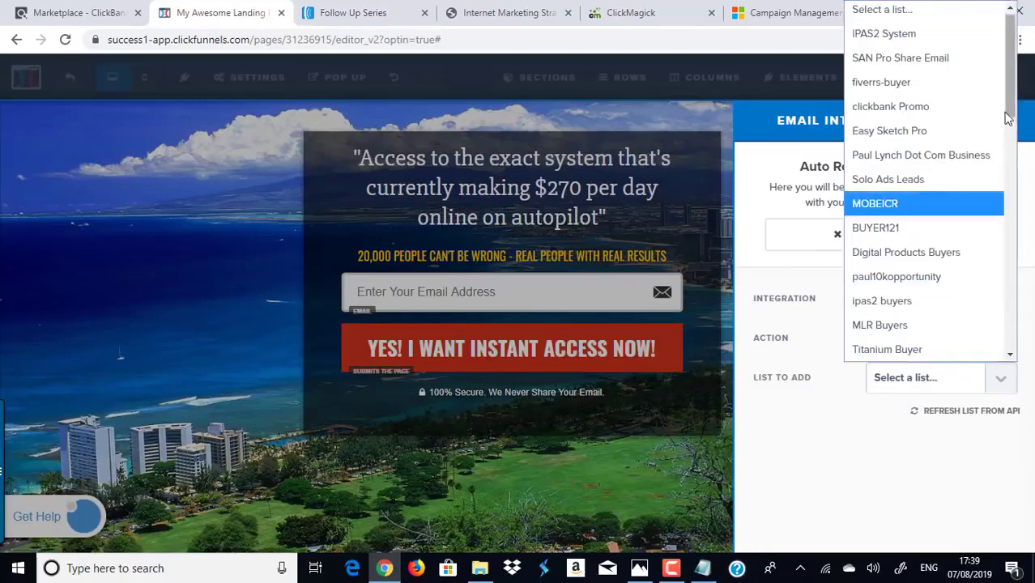
drag(1010, 111, 1017, 357)
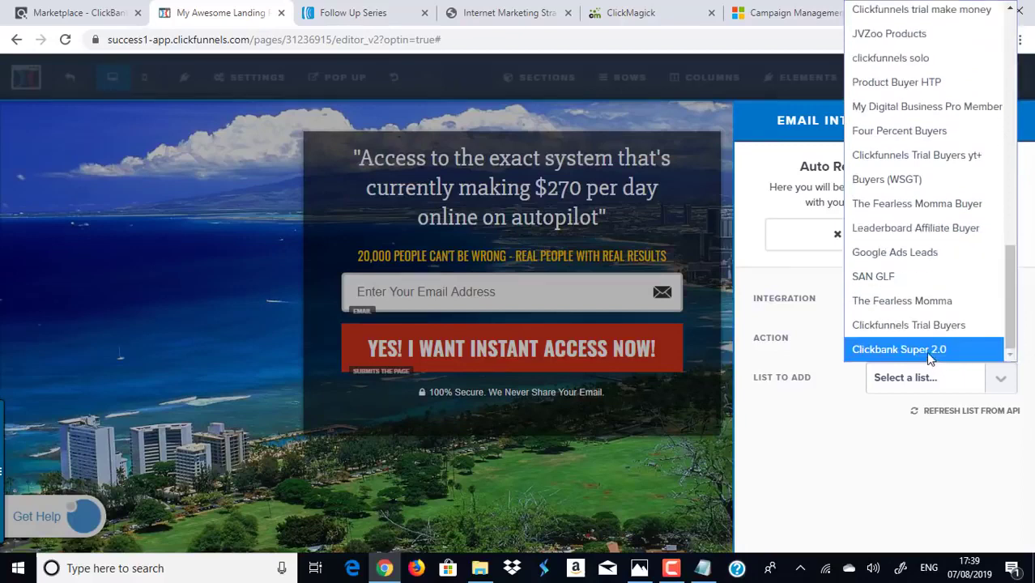
click(929, 353)
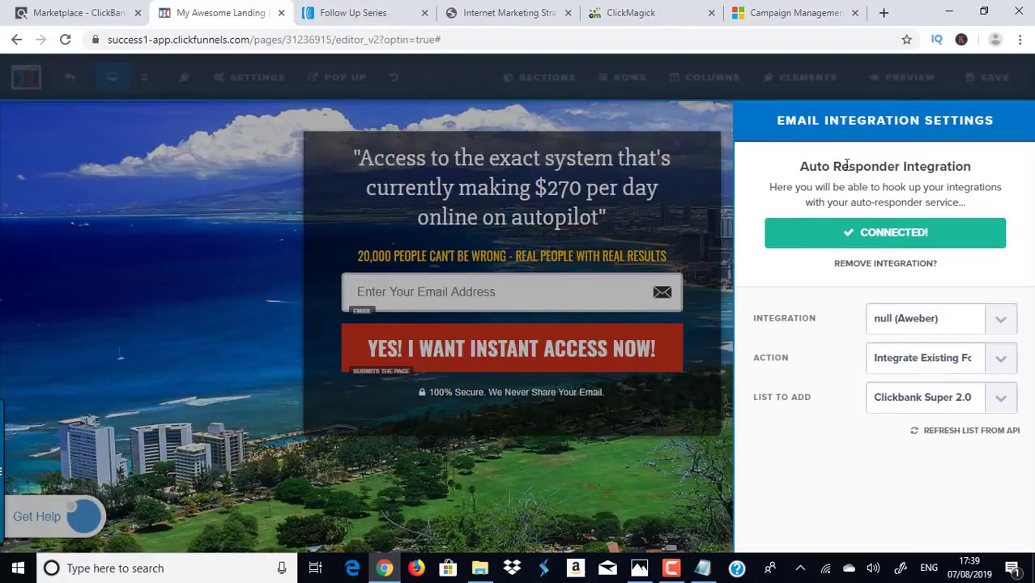
click(390, 224)
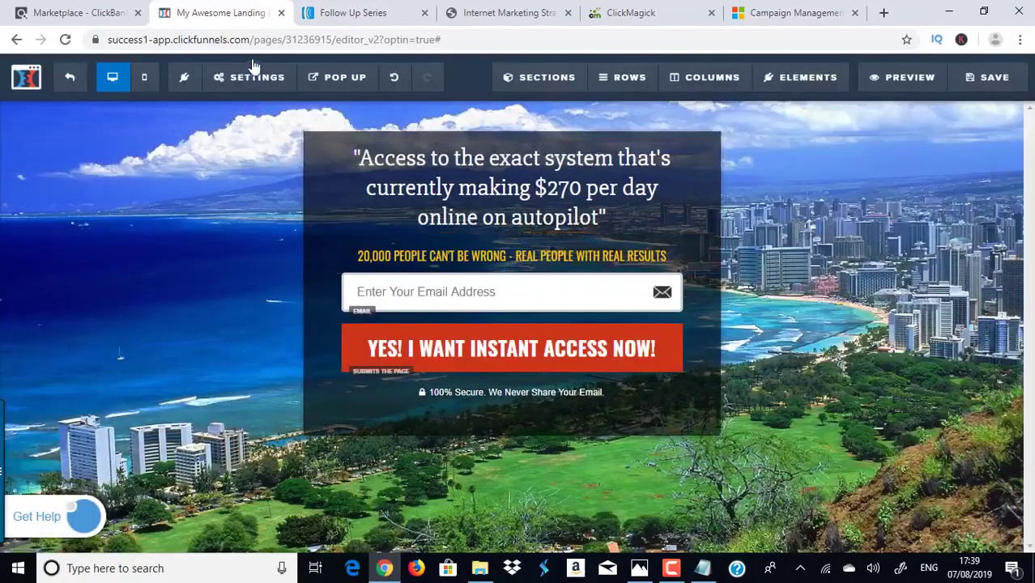
Step: Replace the default SEO meta title with 'How To Make $270 Per Day Online'
mouse_move(254, 77)
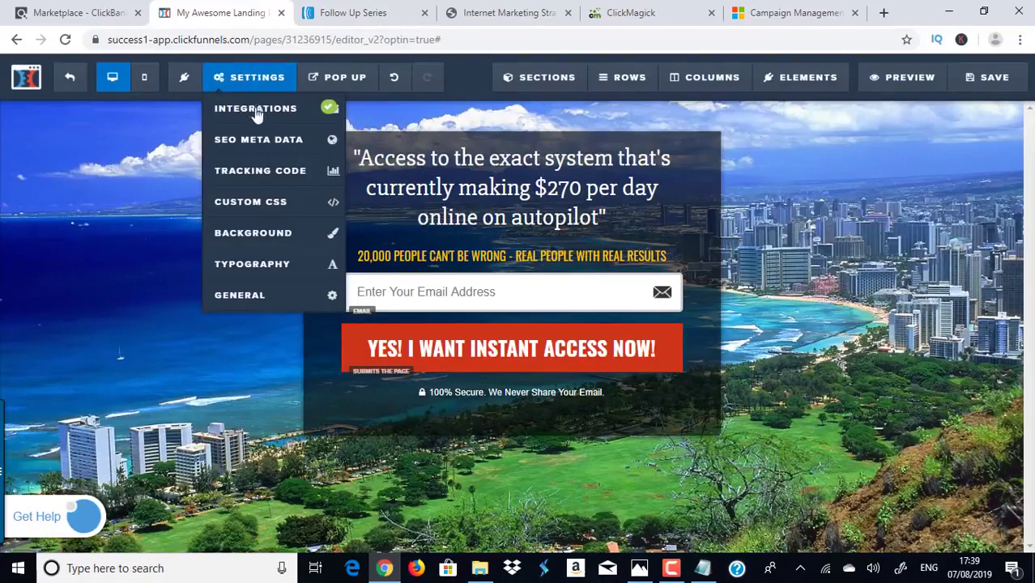
click(261, 142)
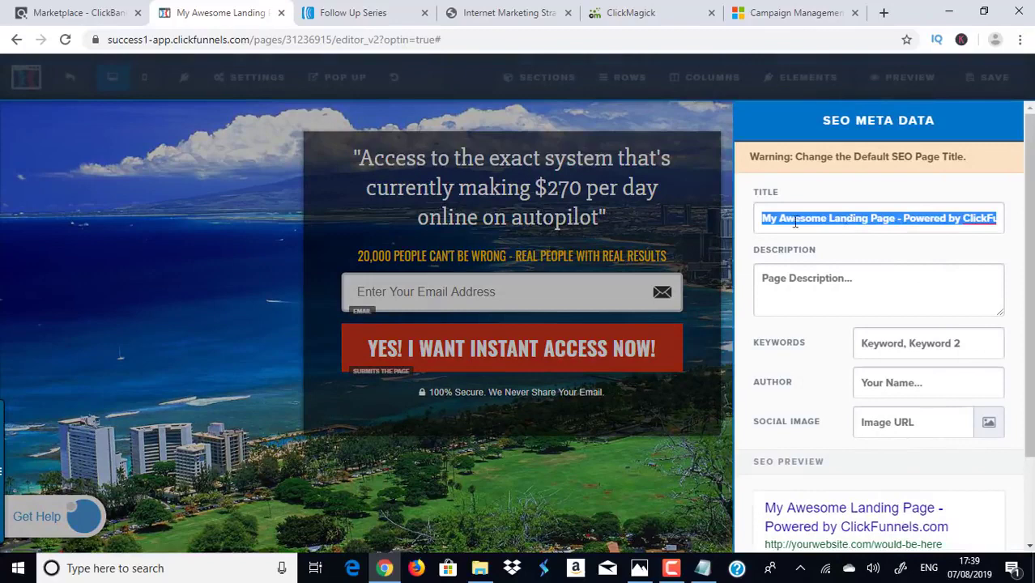
key(BackSpace)
text(Ho)
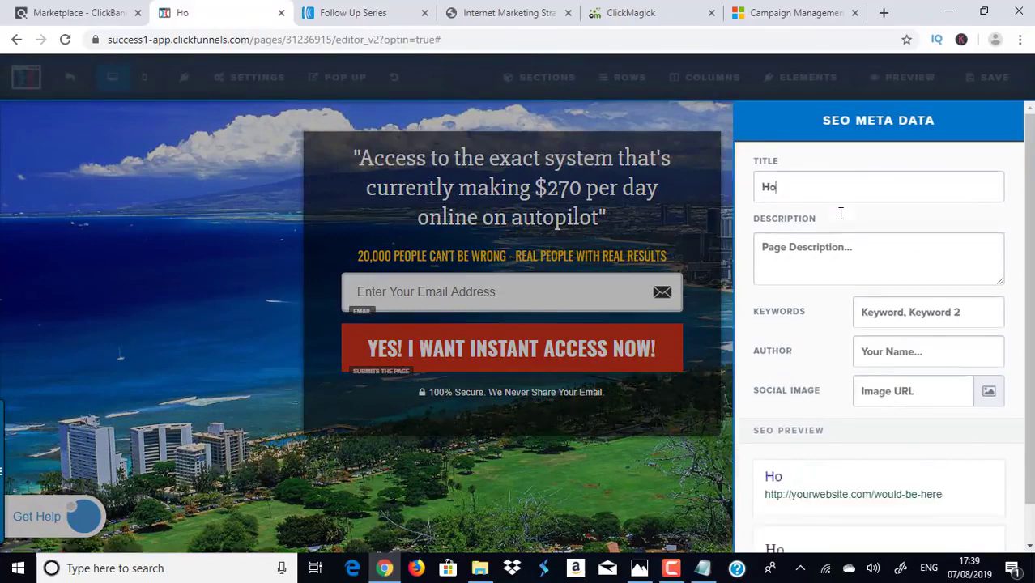
text(w To Make )
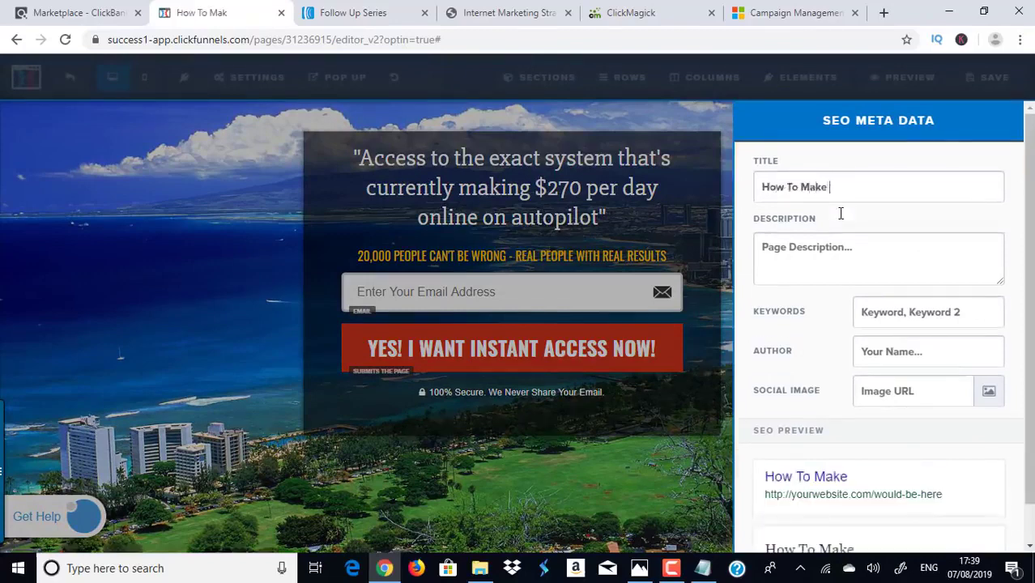
text($270 Pe)
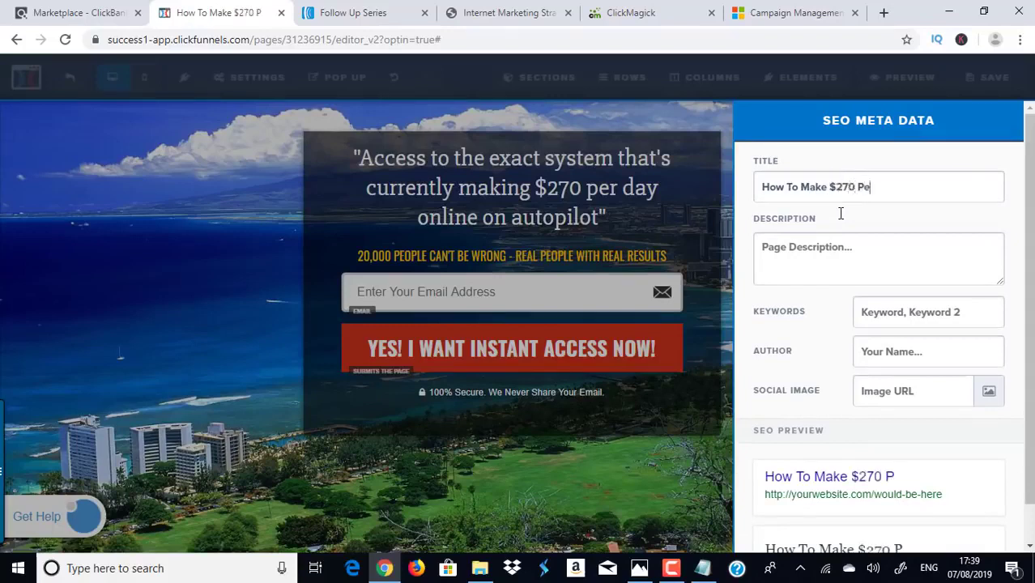
text(r Day On)
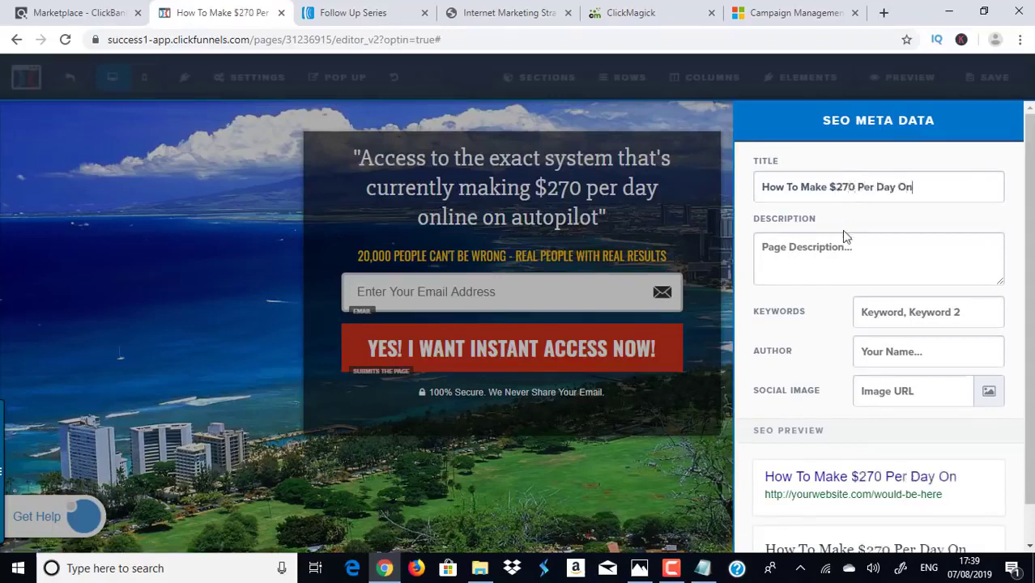
text(line)
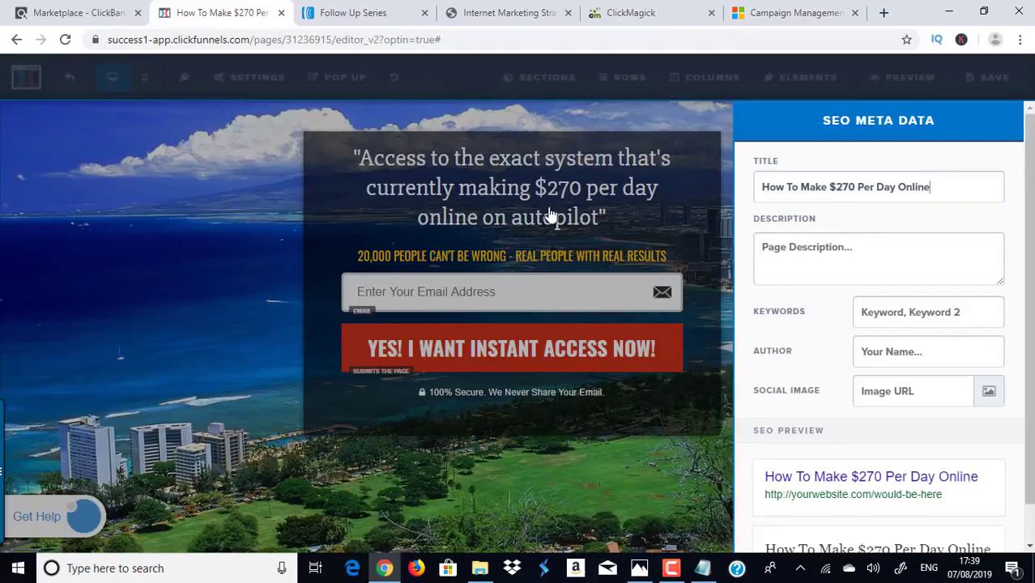
click(550, 214)
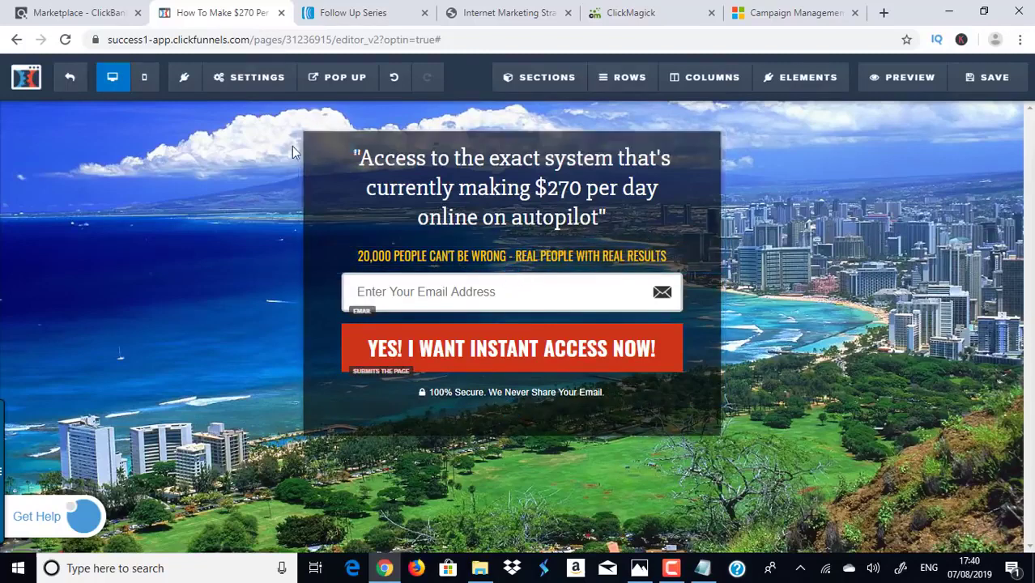
Step: Inspect the General settings' On Submit Go To field unchanged, then return to the ClickBank marketplace
click(250, 78)
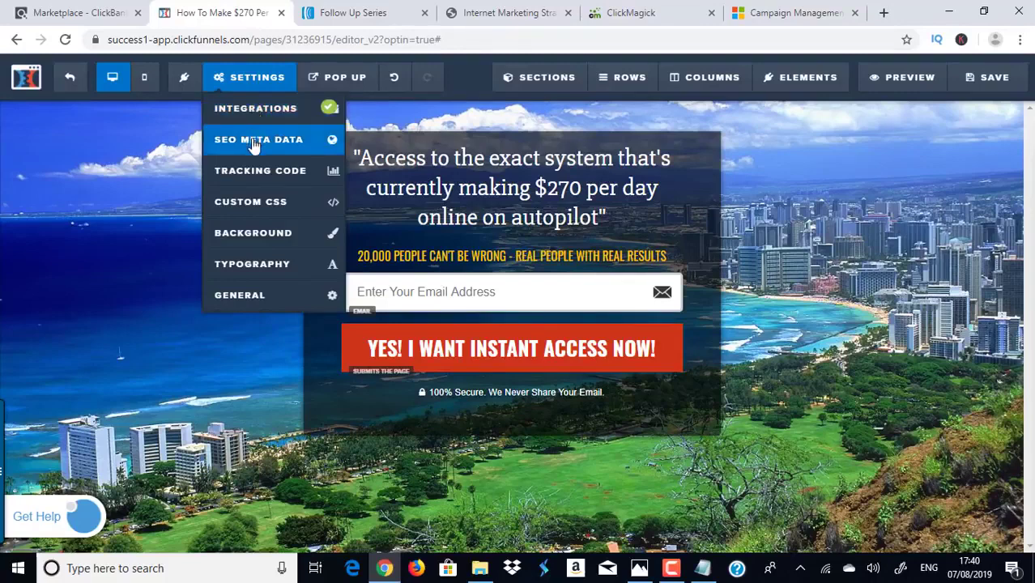
click(242, 297)
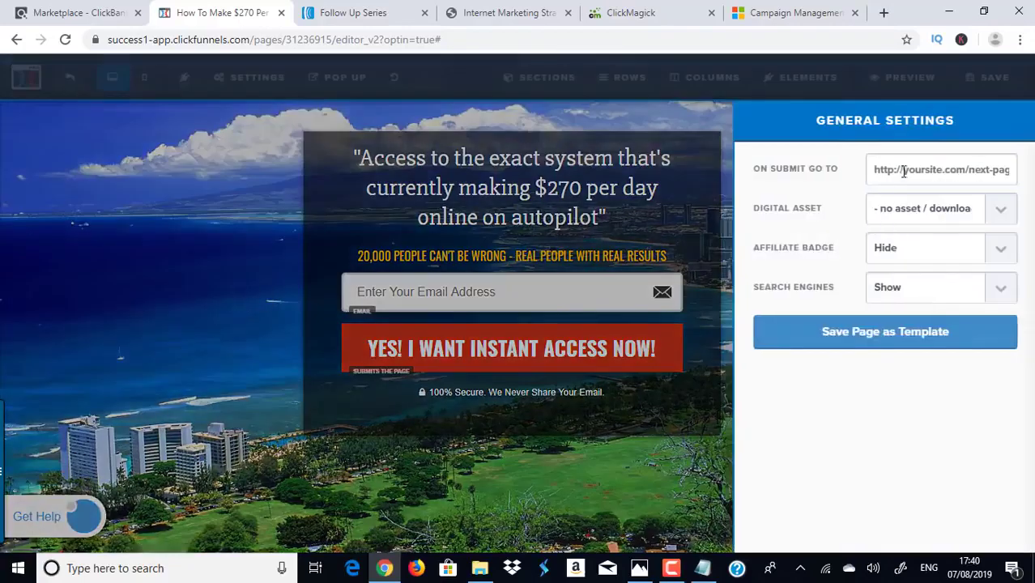
click(874, 169)
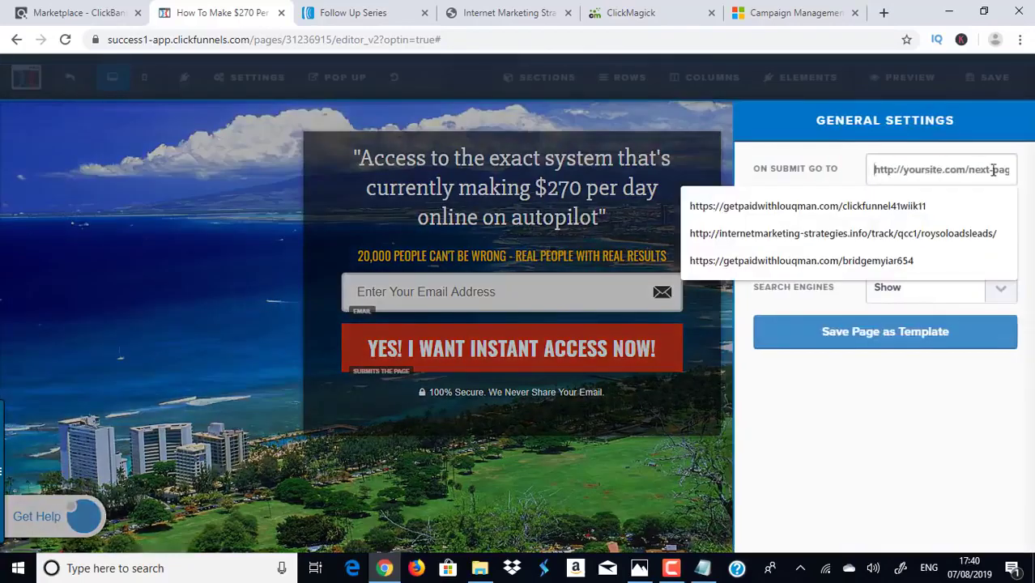
click(827, 162)
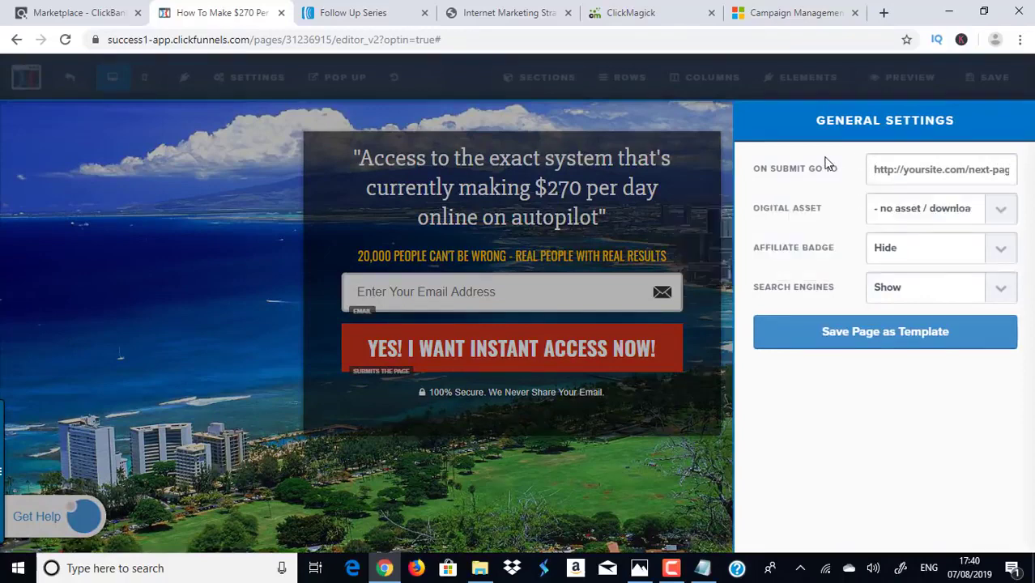
click(873, 170)
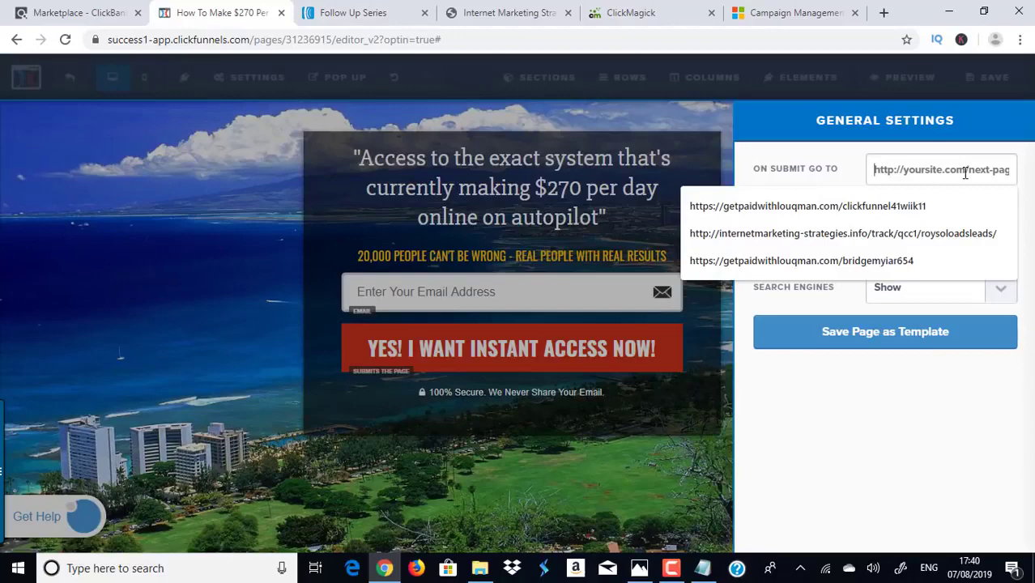
click(816, 175)
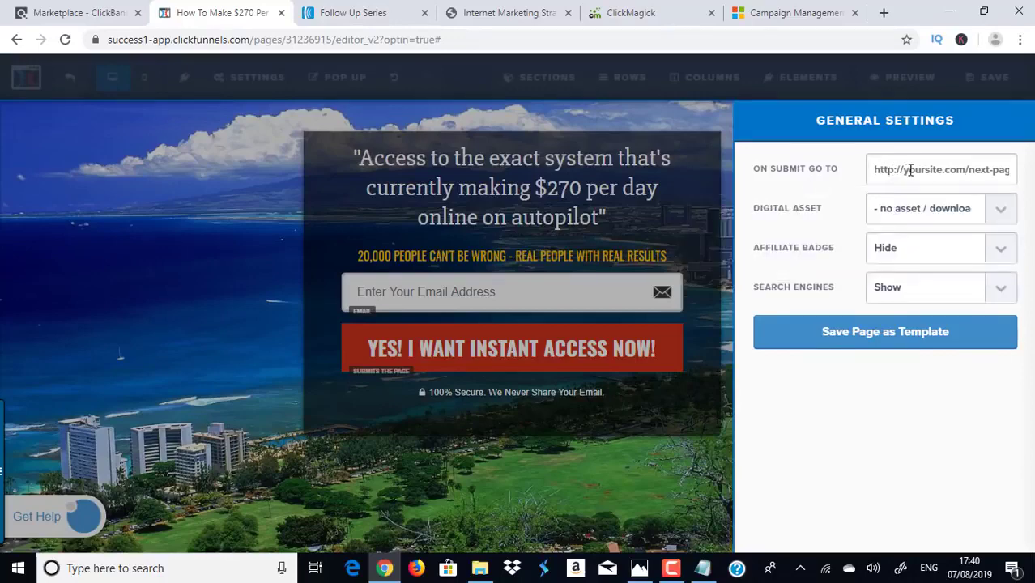
click(61, 13)
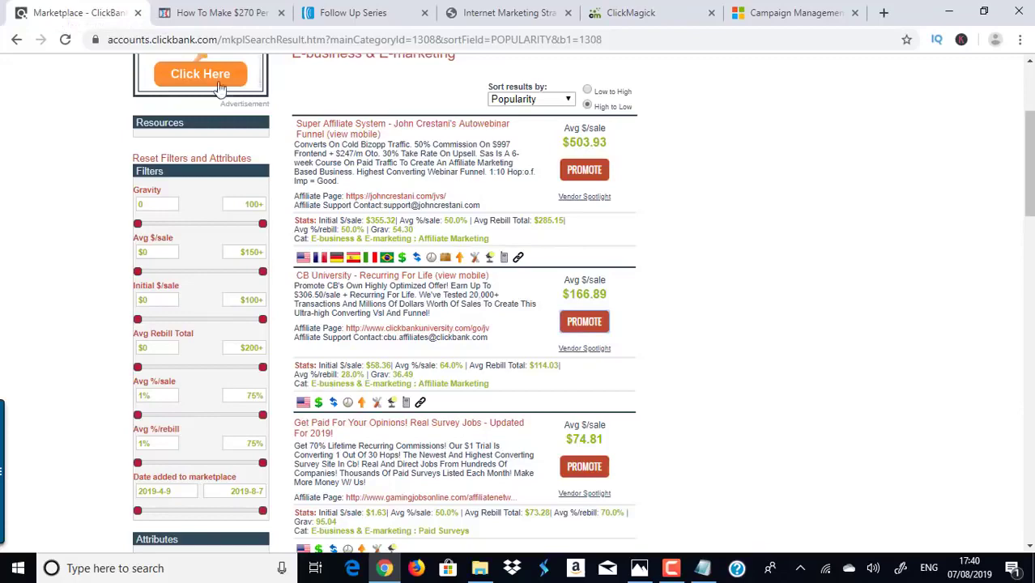
Step: Generate a CB University HopLink with tracking ID 'leads' and copy the HopShield link
click(581, 324)
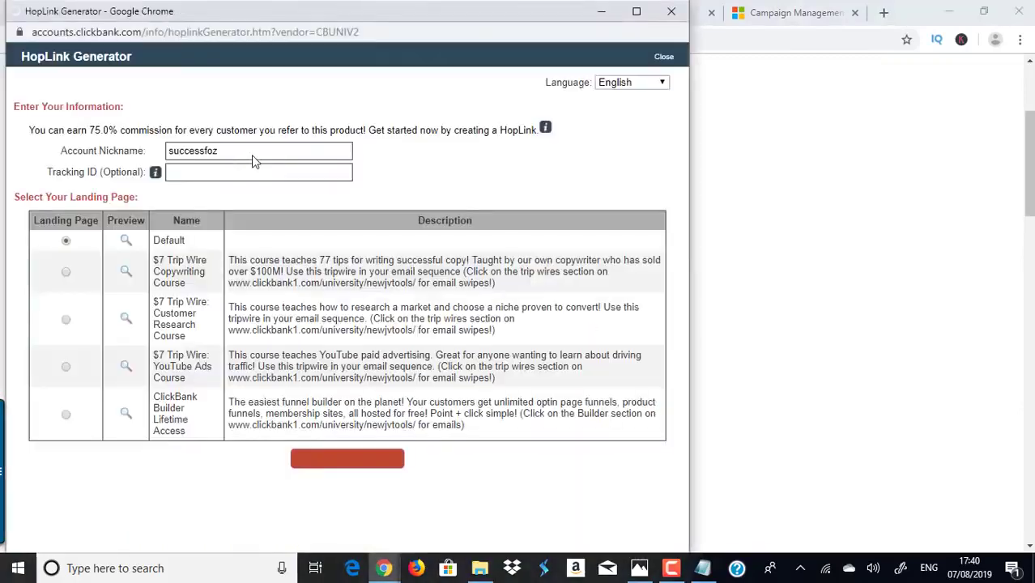
click(221, 172)
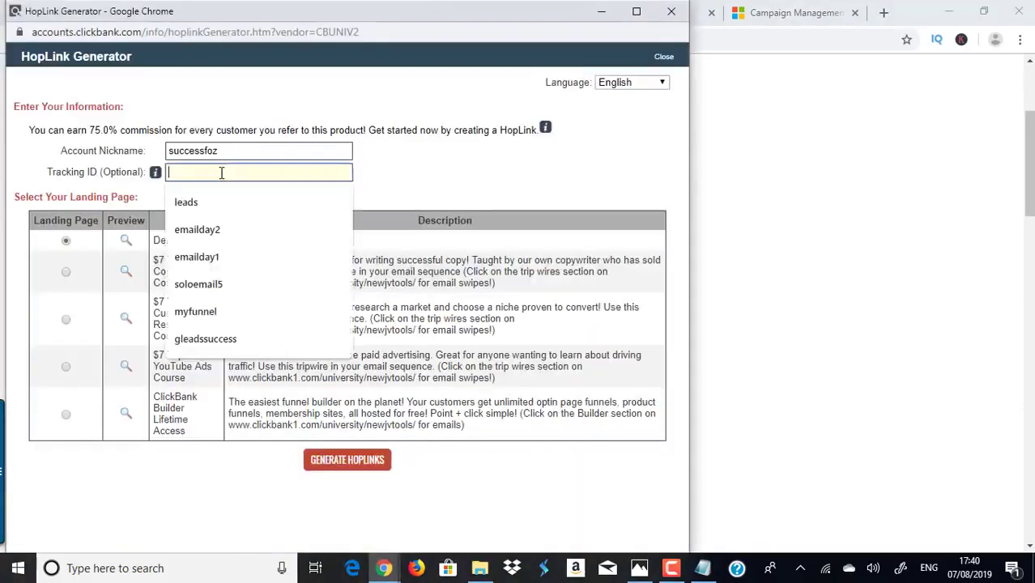
click(192, 209)
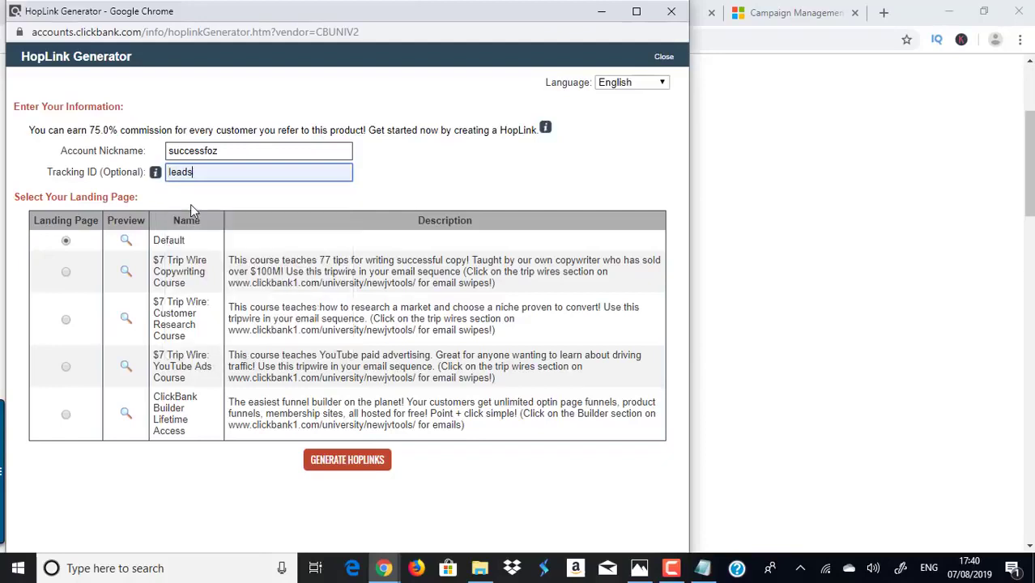
click(368, 468)
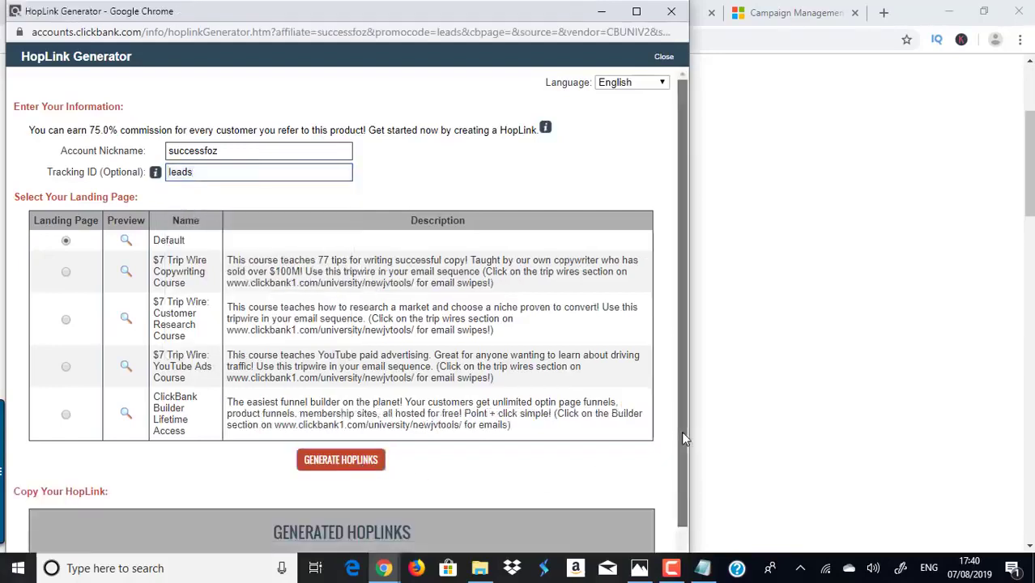
scroll(680, 430, down, 1)
click(606, 541)
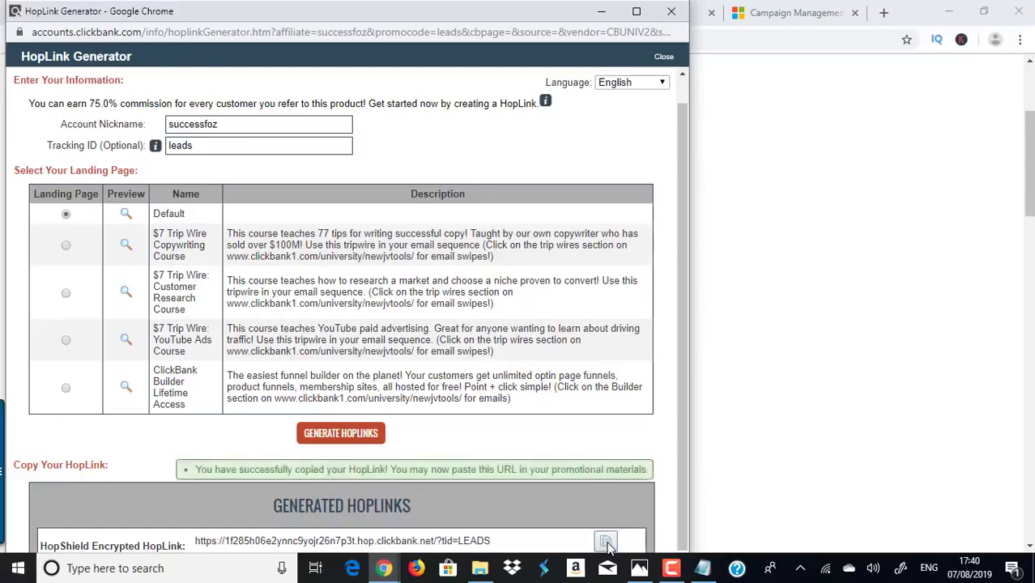
click(671, 11)
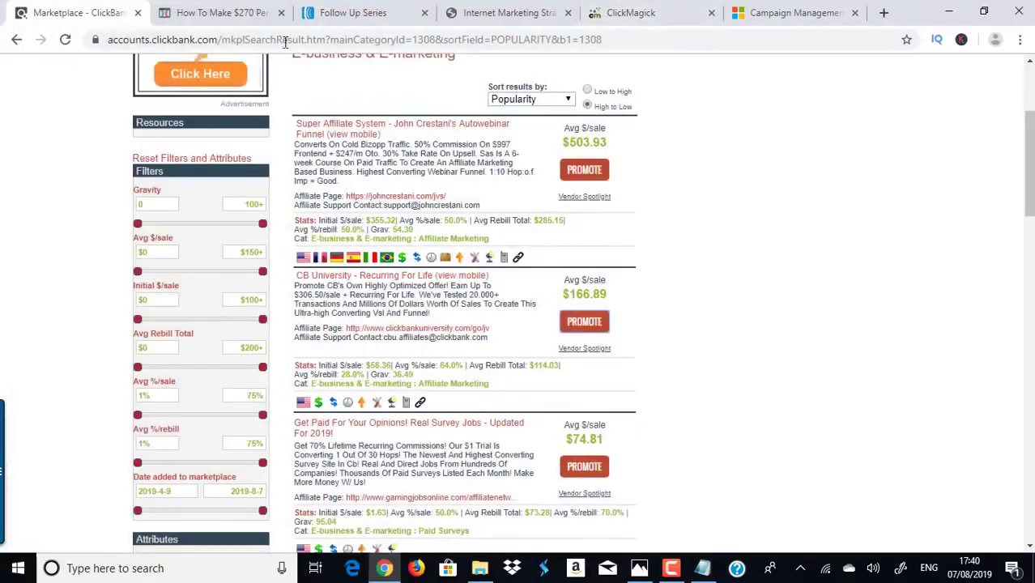
click(208, 10)
Step: Paste the HopLink into On Submit Go To, close General settings, and save the page
click(876, 169)
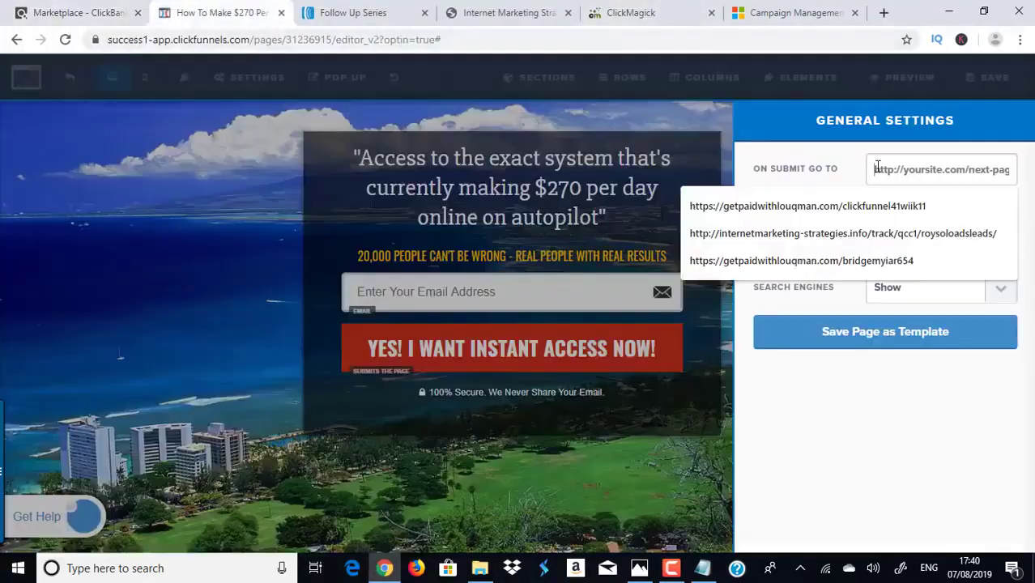
key(ctrl+v)
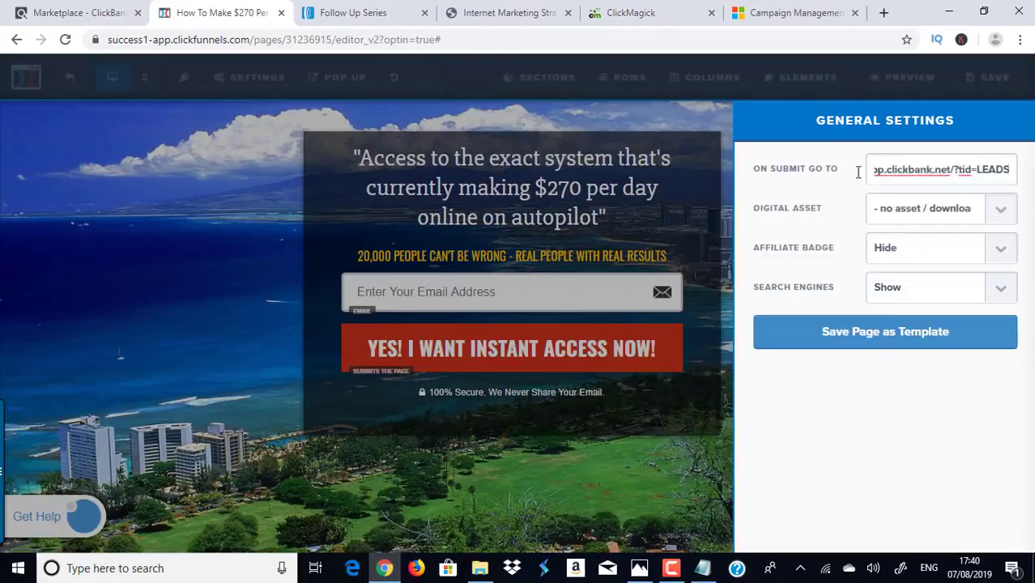
click(807, 185)
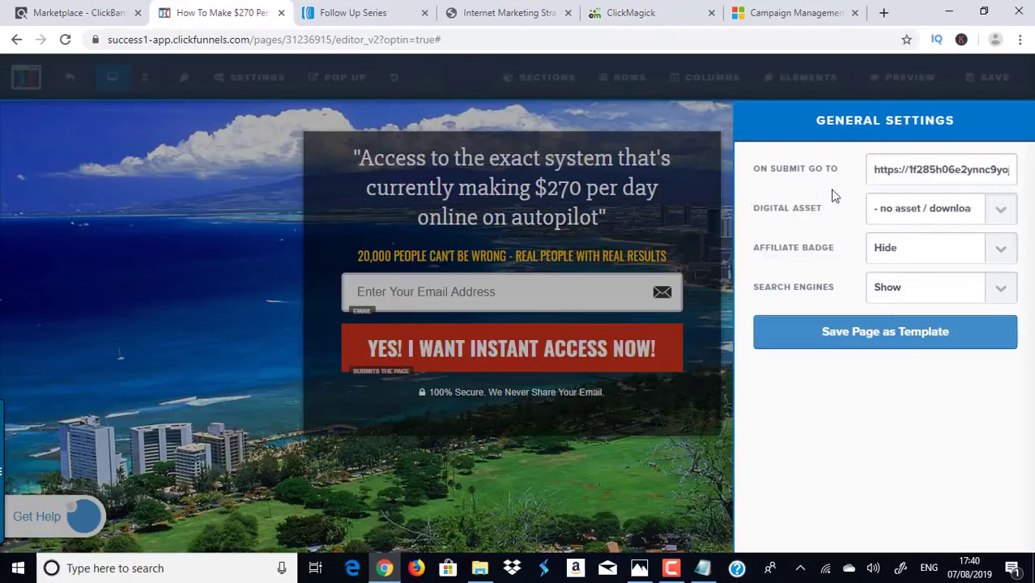
click(363, 211)
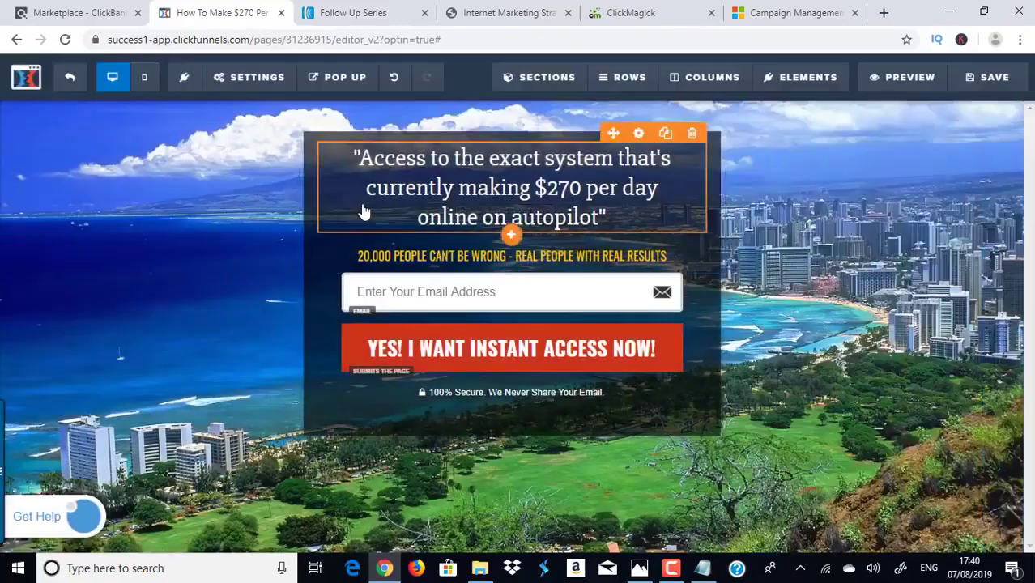
click(995, 78)
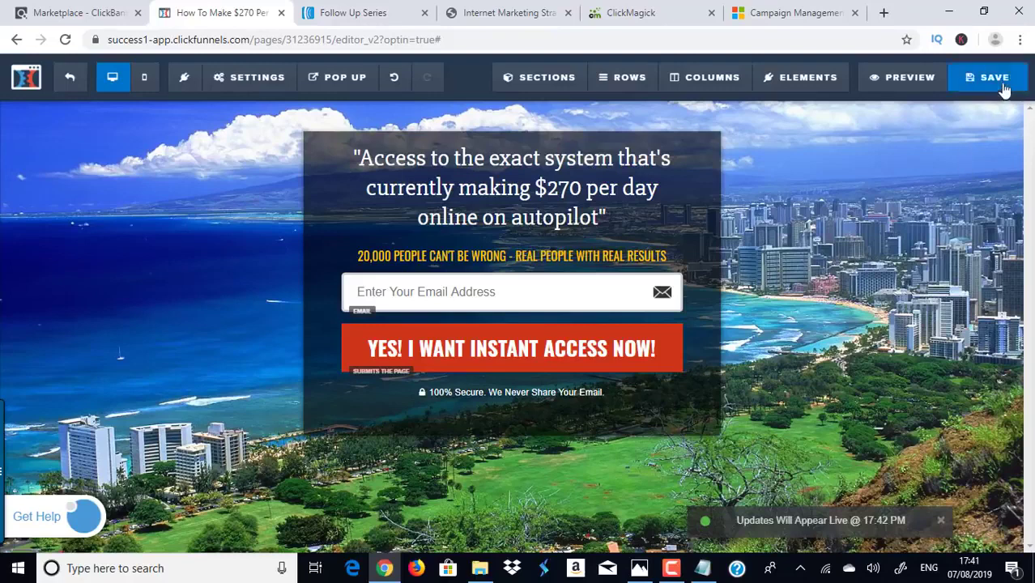
click(999, 86)
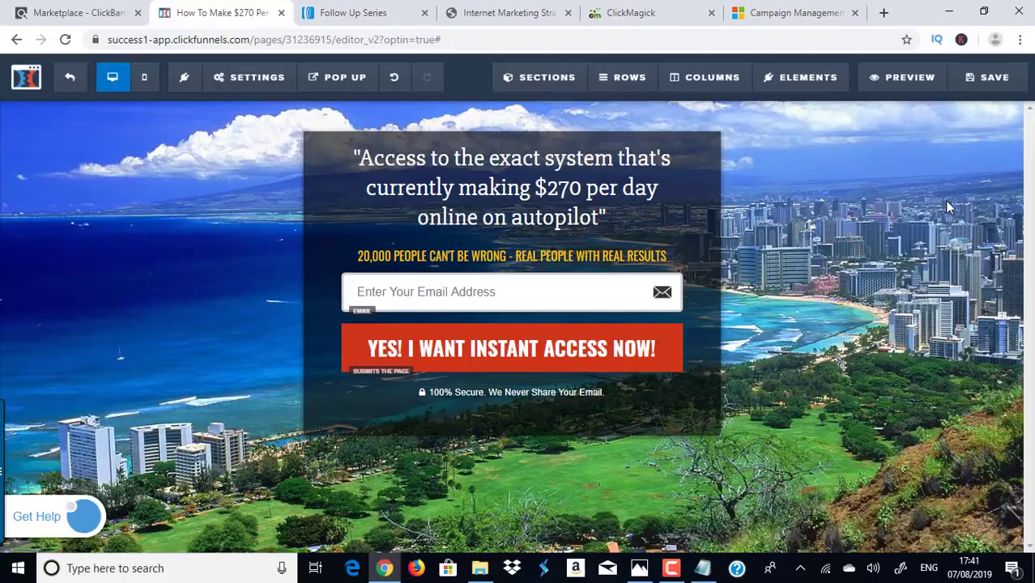
Step: Preview the opt-in page and try its email field
click(914, 89)
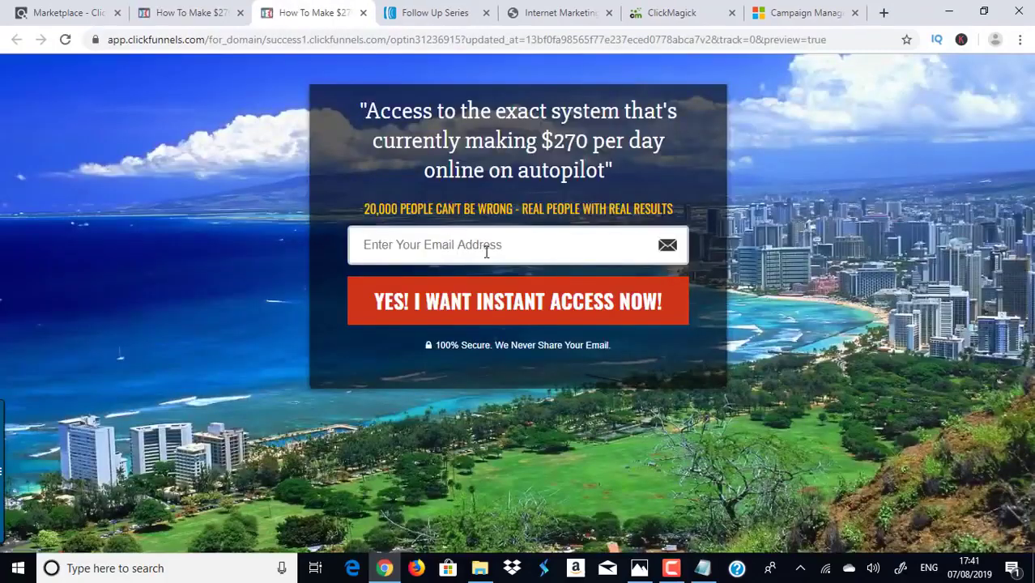
click(492, 251)
key(Down)
key(Down)
key(Down)
key(Up)
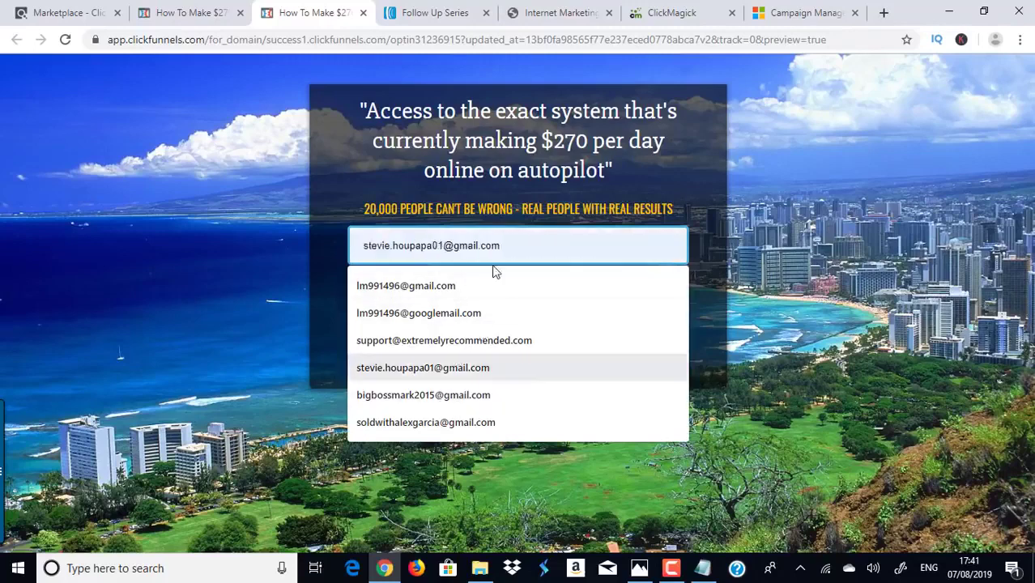
key(Down)
key(Down)
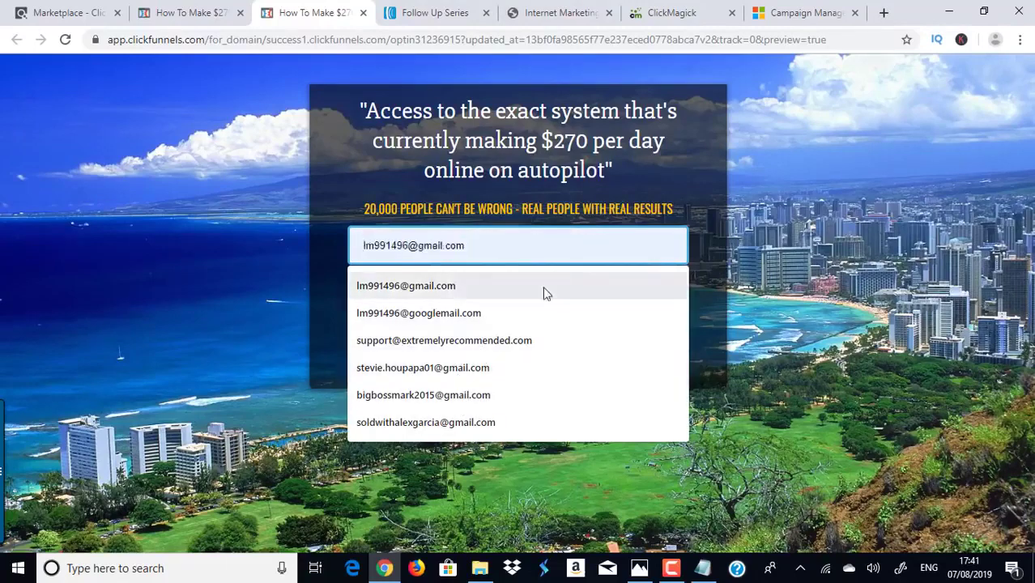
click(598, 207)
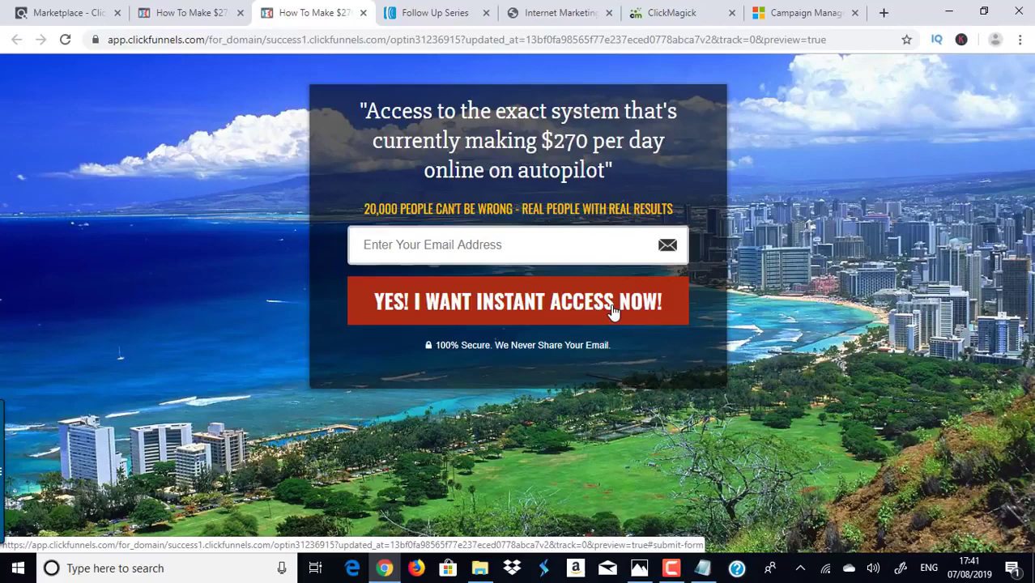
Step: Check the ClickBank tab and the preview, ending on AWeber's Follow Up Series
click(89, 13)
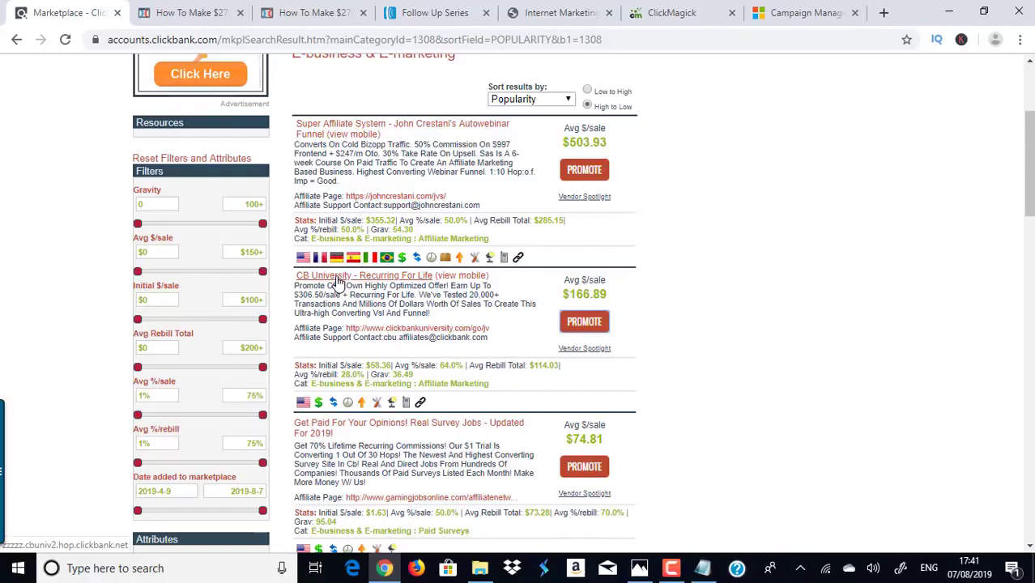
click(307, 12)
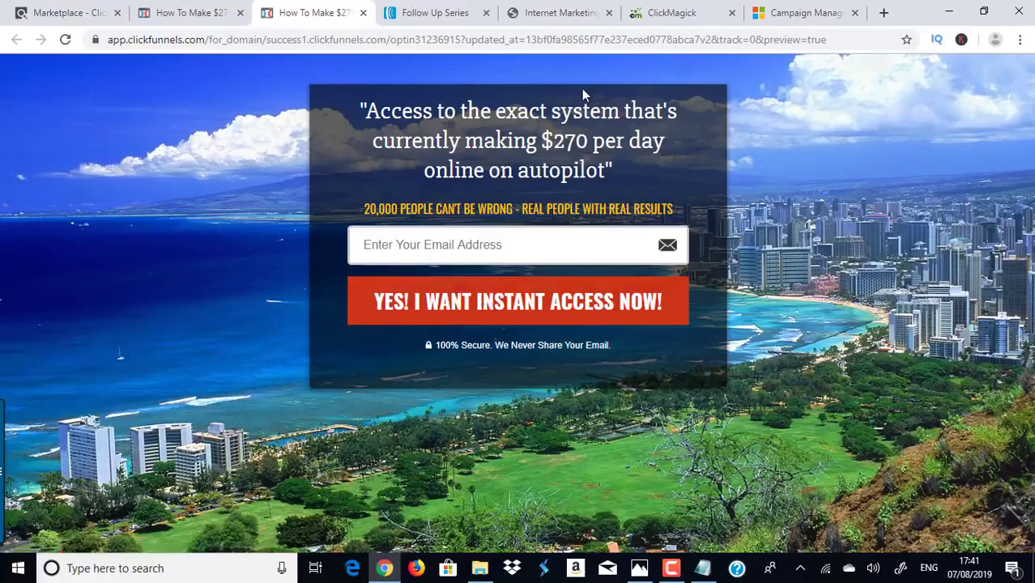
click(427, 8)
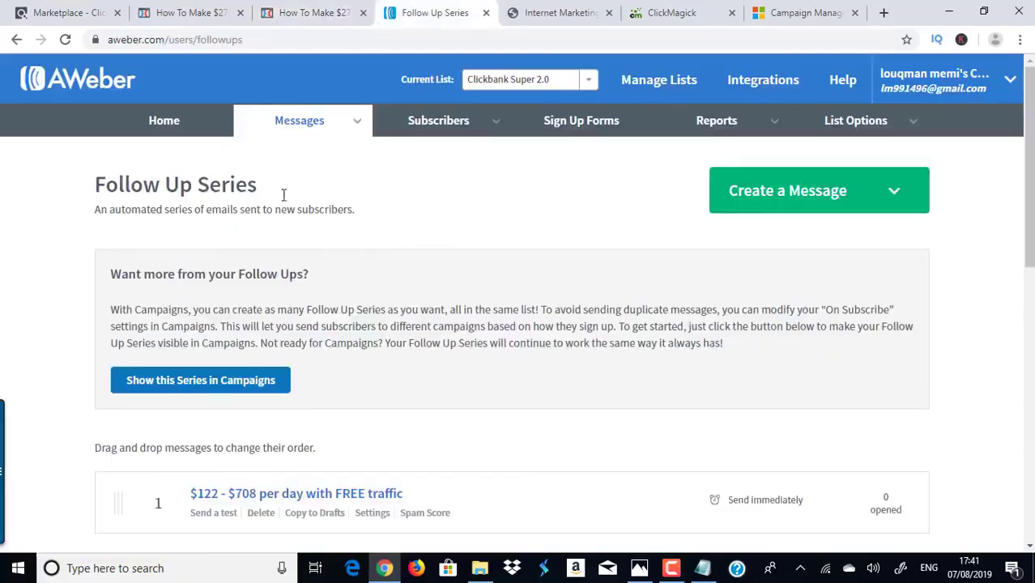
Step: Scroll through the two AWeber follow-up messages, then return to the ClickFunnels editor
scroll(484, 219, down, 4)
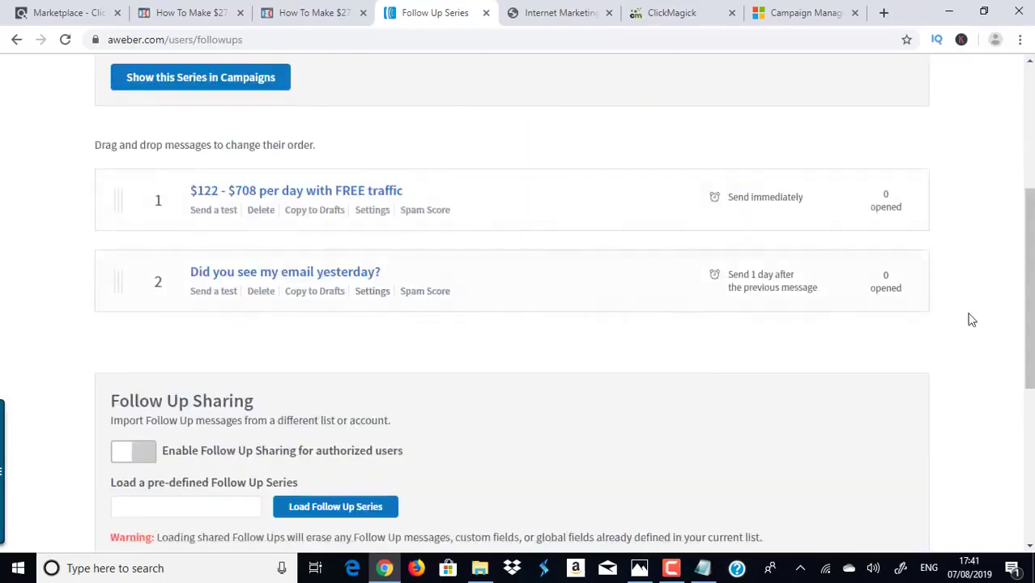
scroll(972, 320, up, 4)
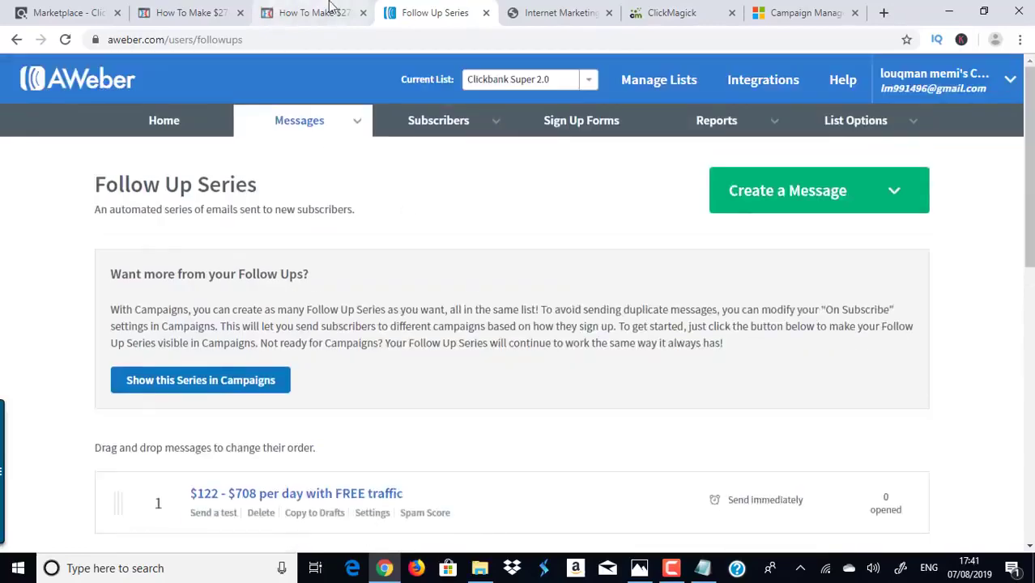
click(314, 13)
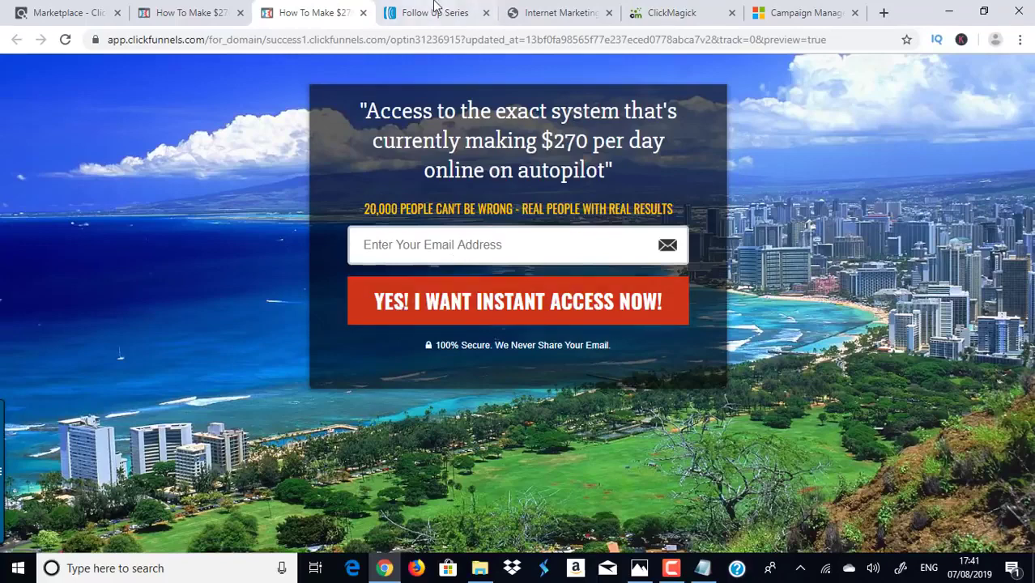
click(435, 11)
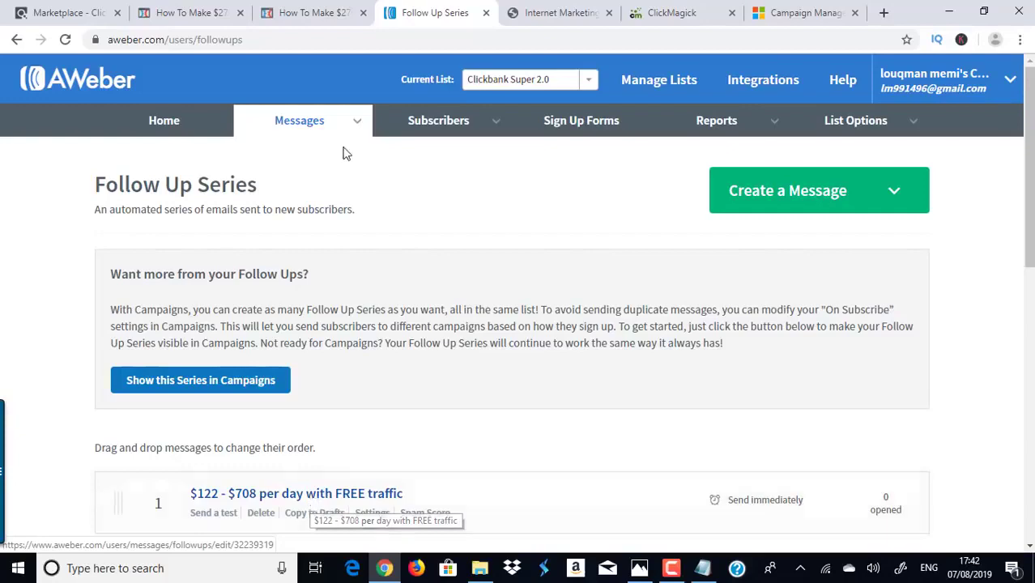
click(28, 10)
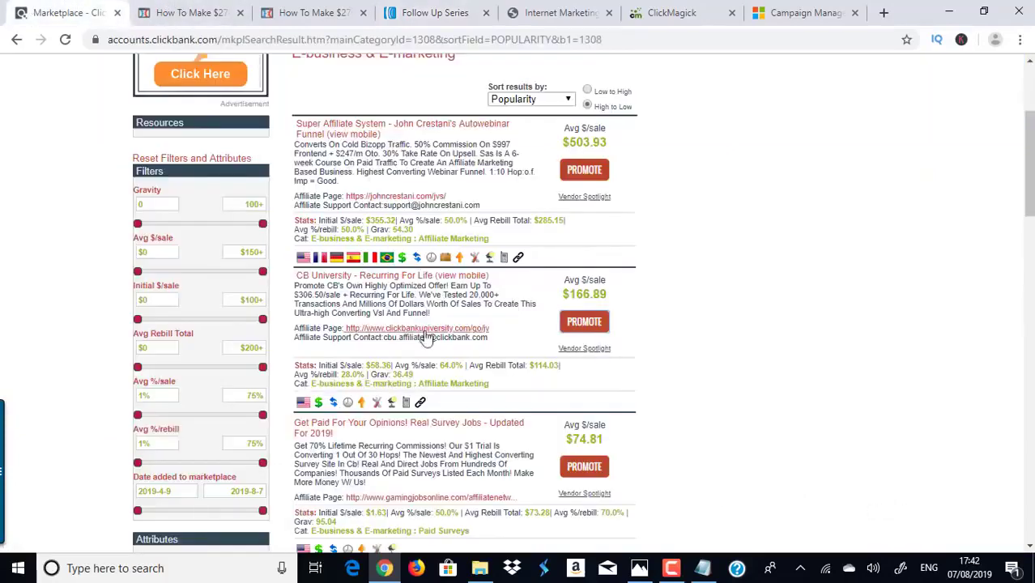
click(169, 9)
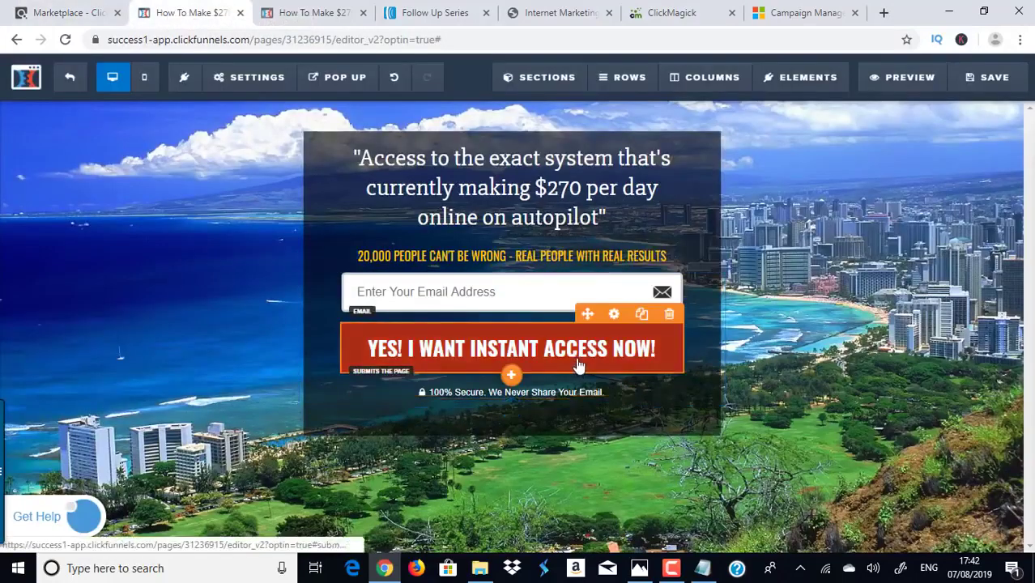
click(312, 13)
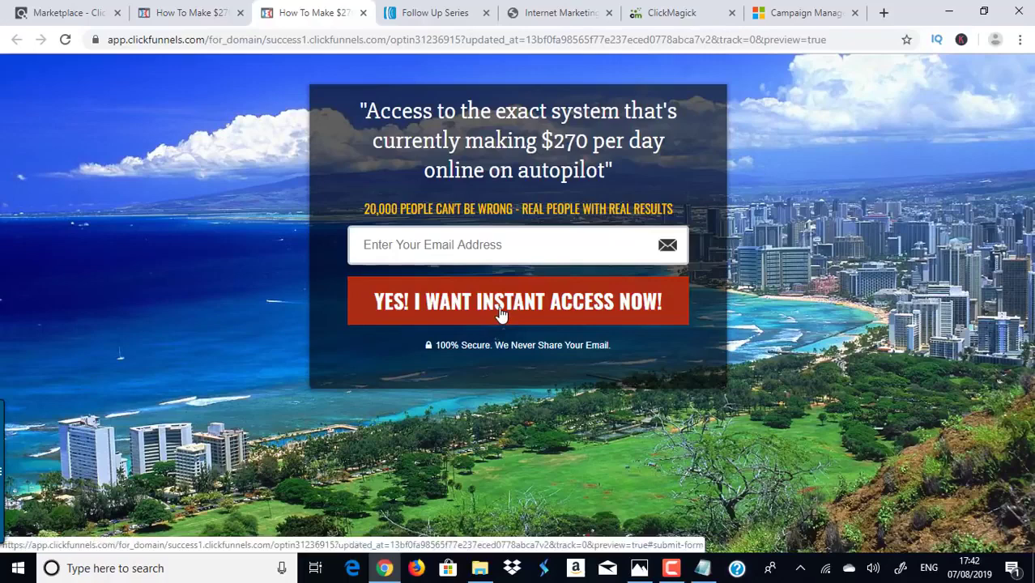
click(409, 18)
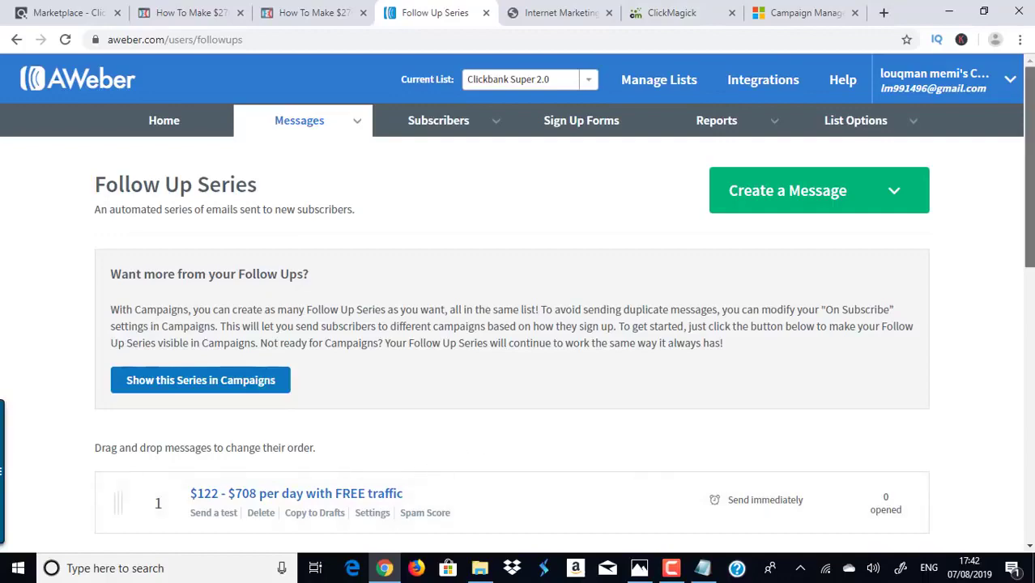
scroll(340, 225, down, 4)
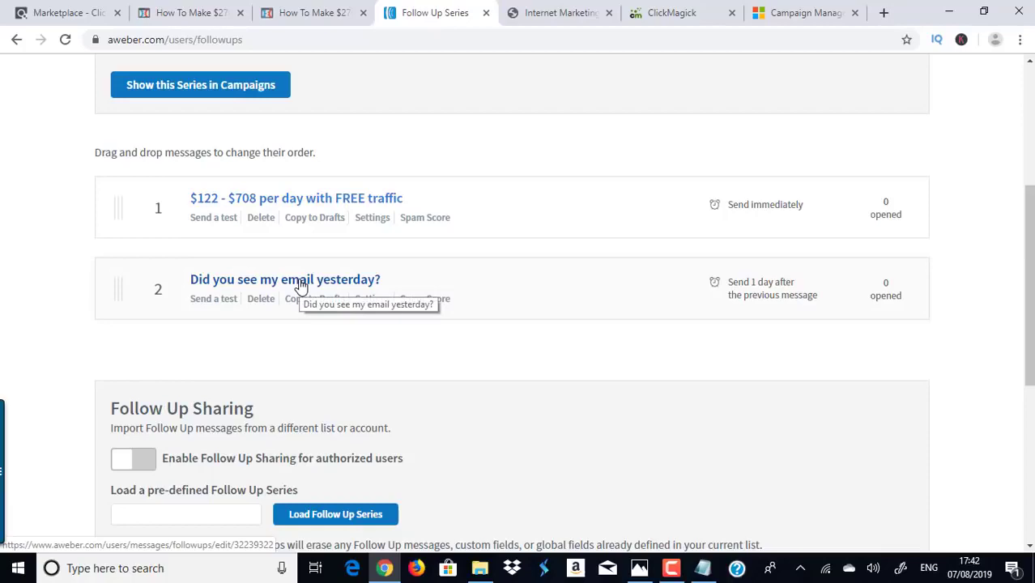
click(320, 11)
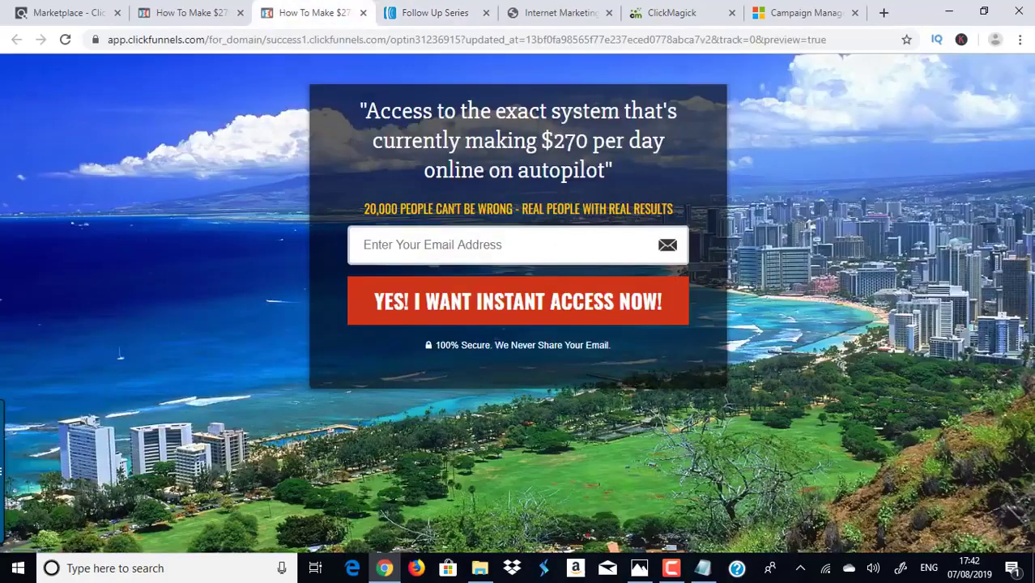
click(191, 12)
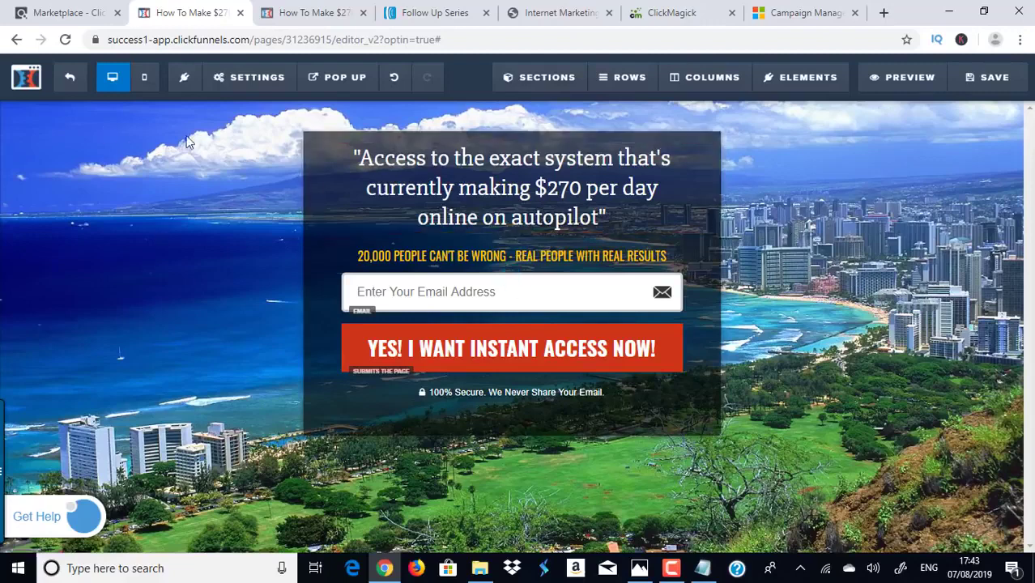
Step: Exit the editor to the funnel's Optin step overview, then switch to the ClickMagick dashboard
click(69, 79)
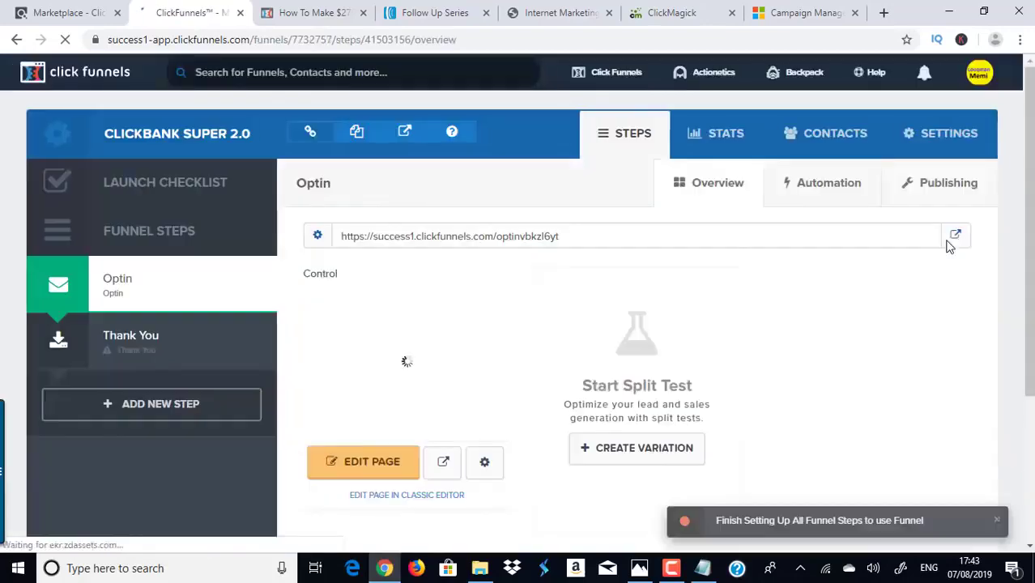
scroll(567, 283, down, 2)
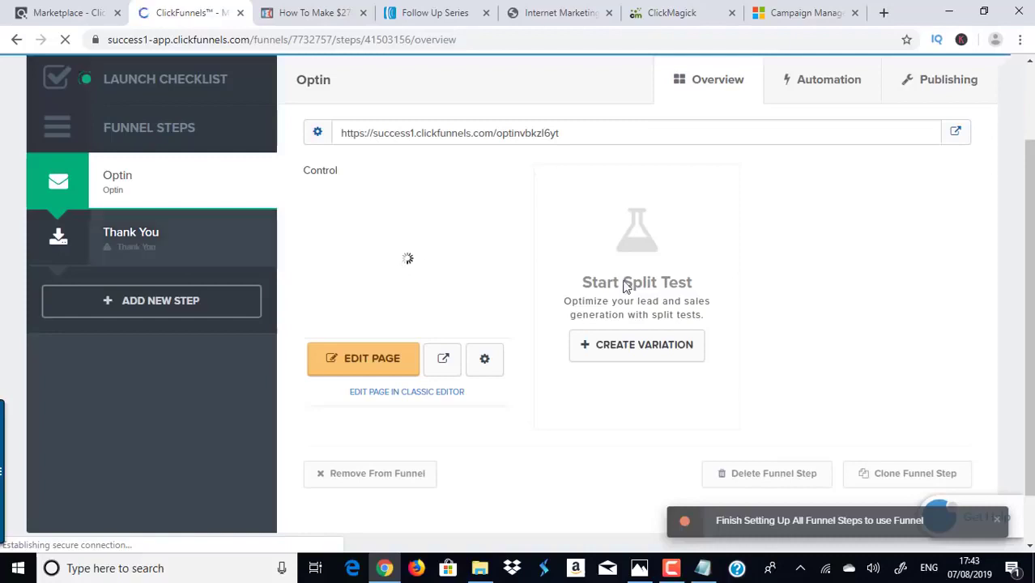
scroll(1003, 301, up, 2)
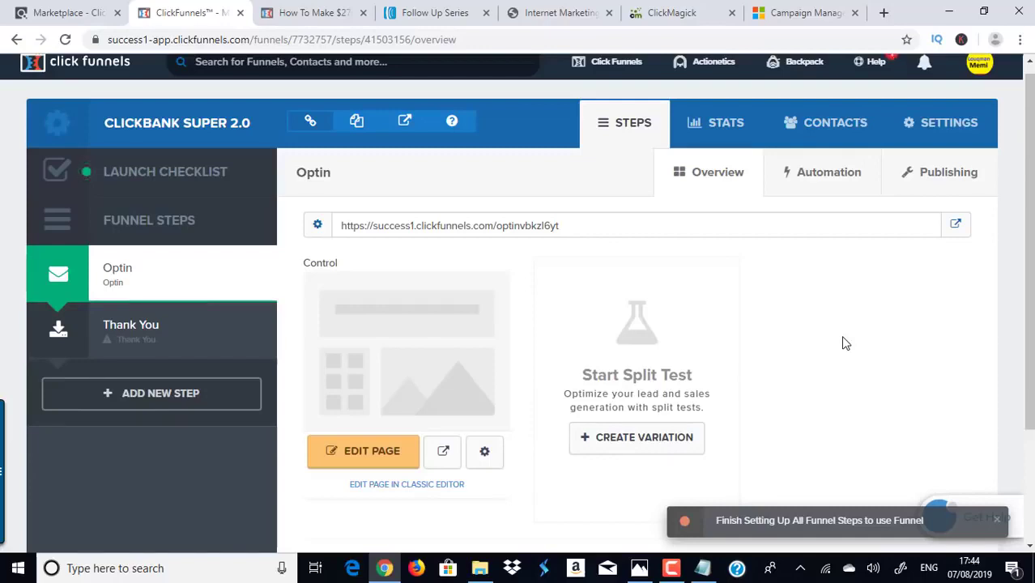
click(693, 8)
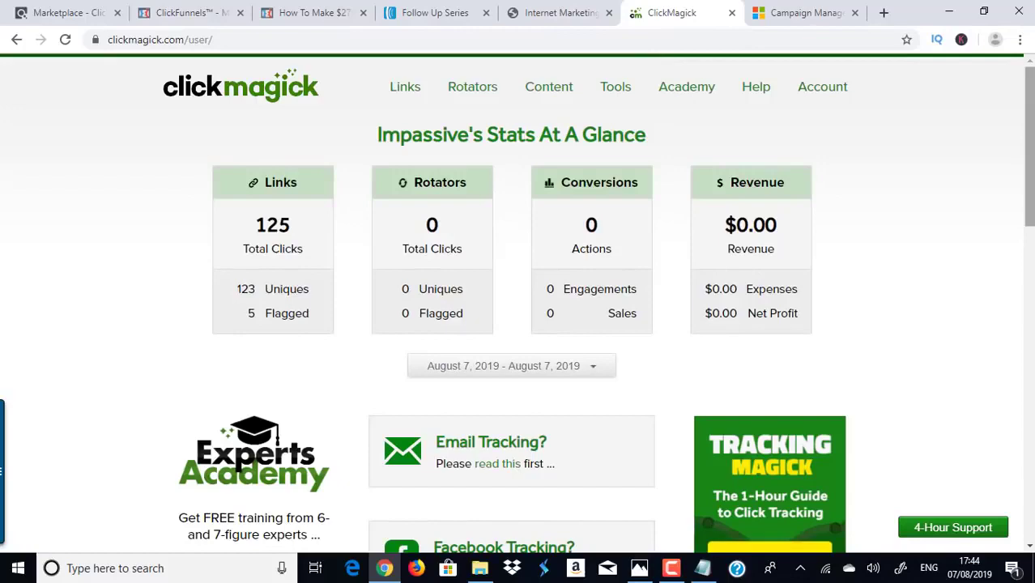
drag(1028, 146, 1028, 256)
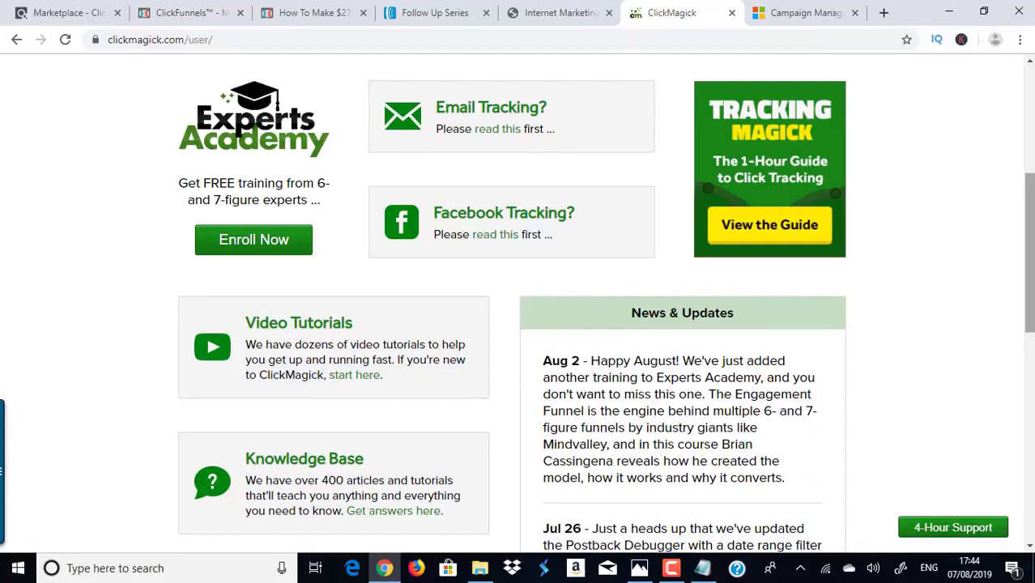
drag(1028, 253, 1028, 146)
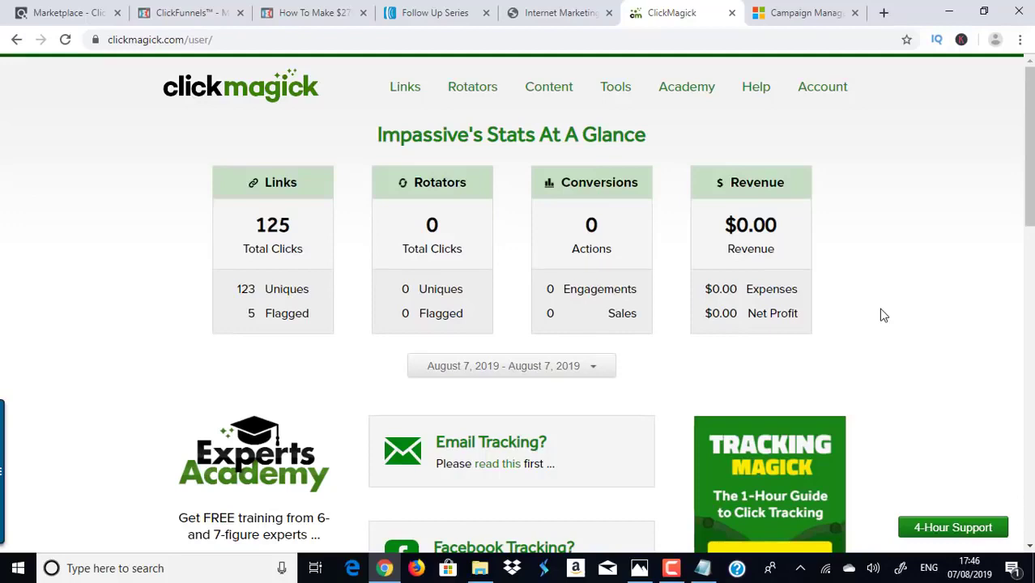
Step: Start a new ClickMagick tracking link and name it 'CB TEST'
click(407, 89)
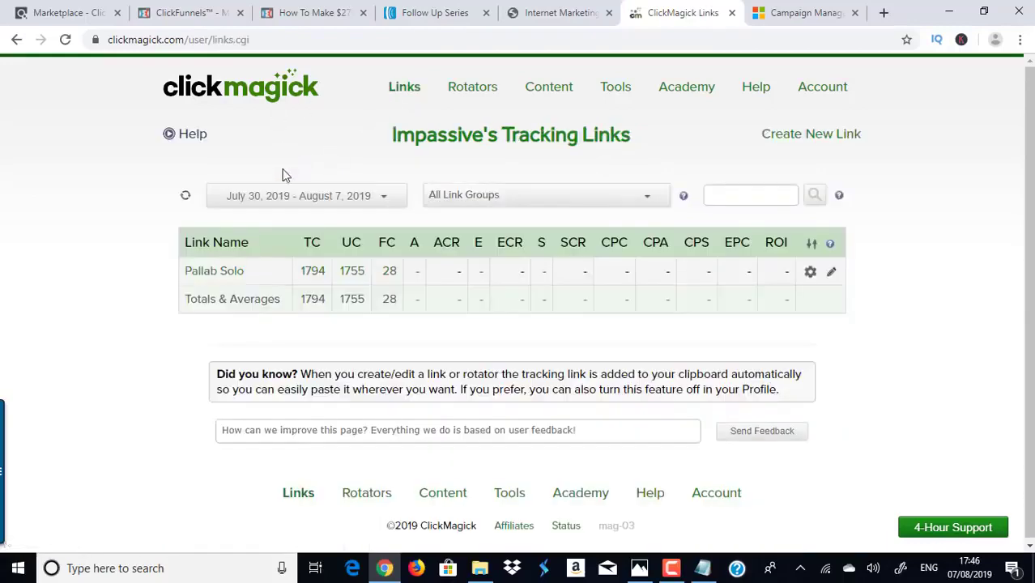
click(811, 137)
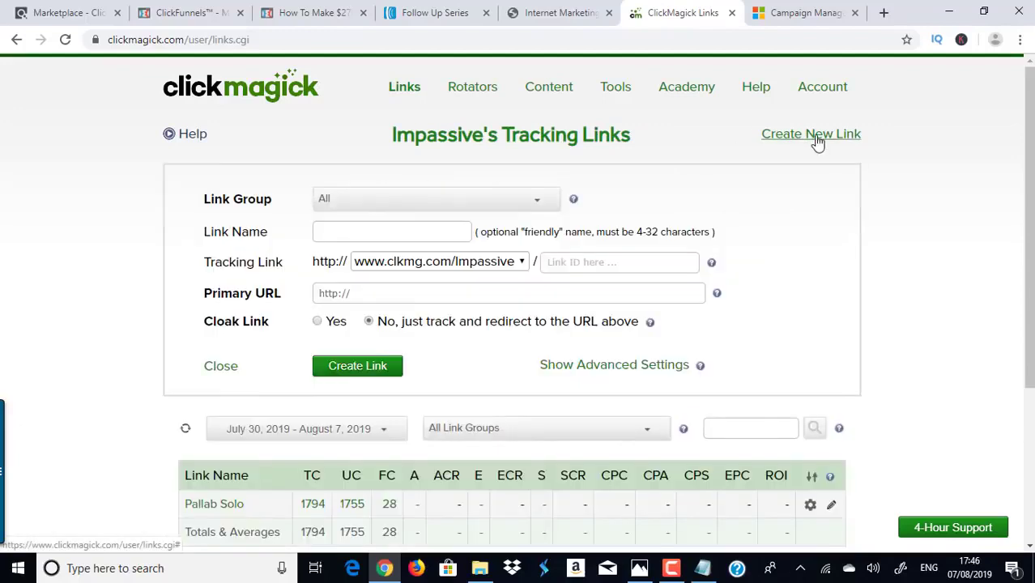
click(335, 234)
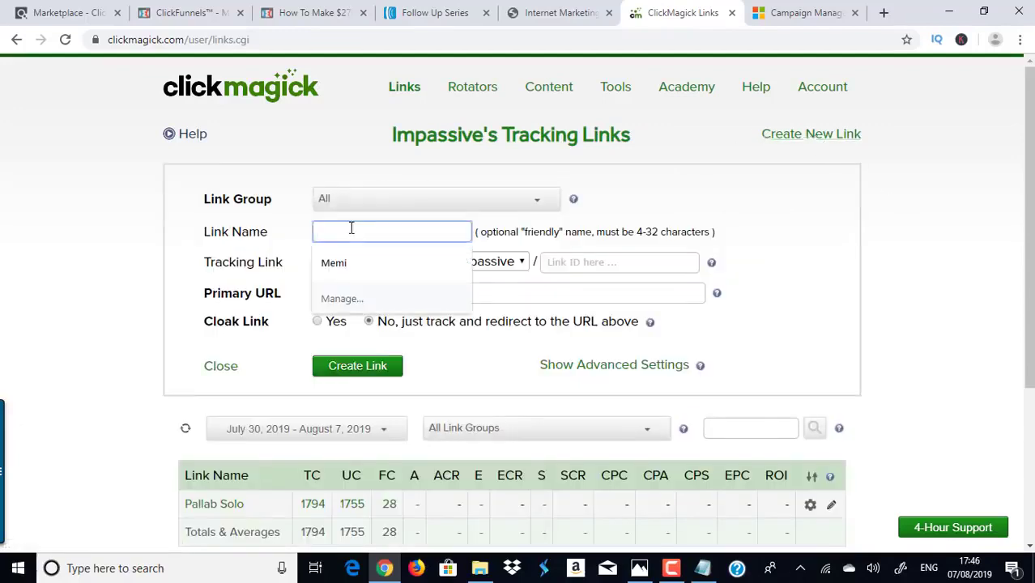
click(99, 243)
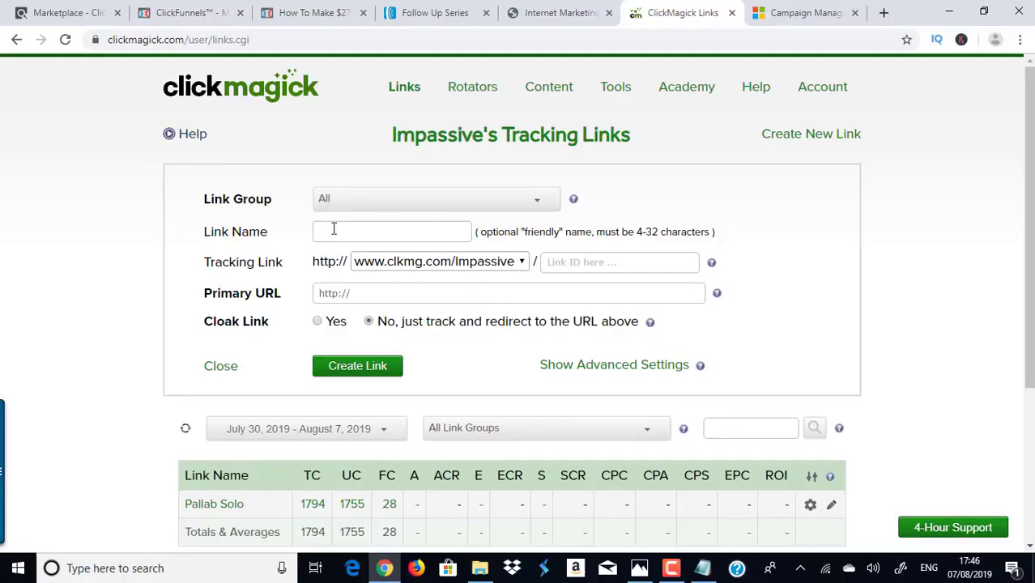
scroll(334, 229, down, 3)
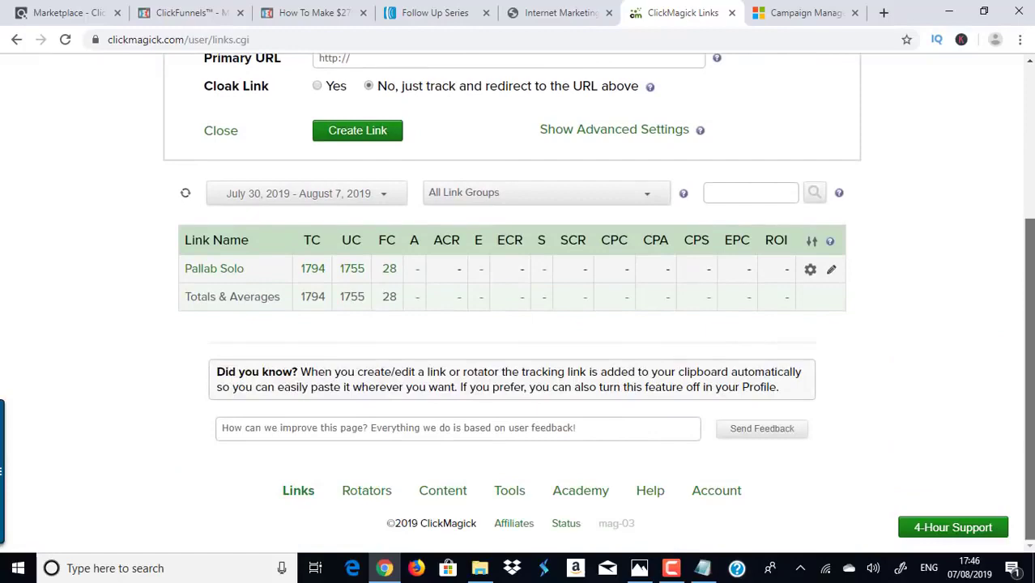
scroll(414, 233, up, 3)
click(352, 233)
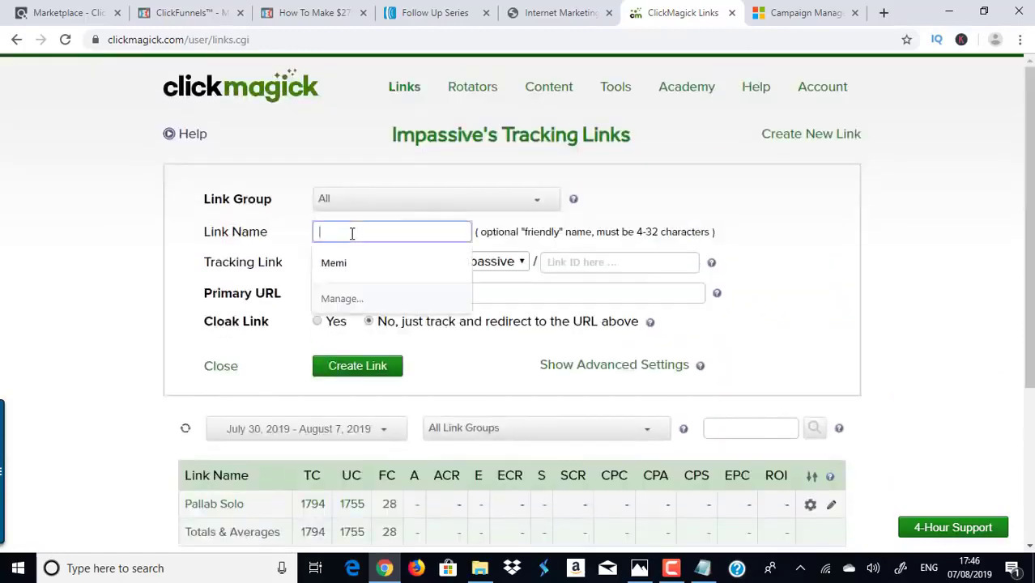
text(CB TEST)
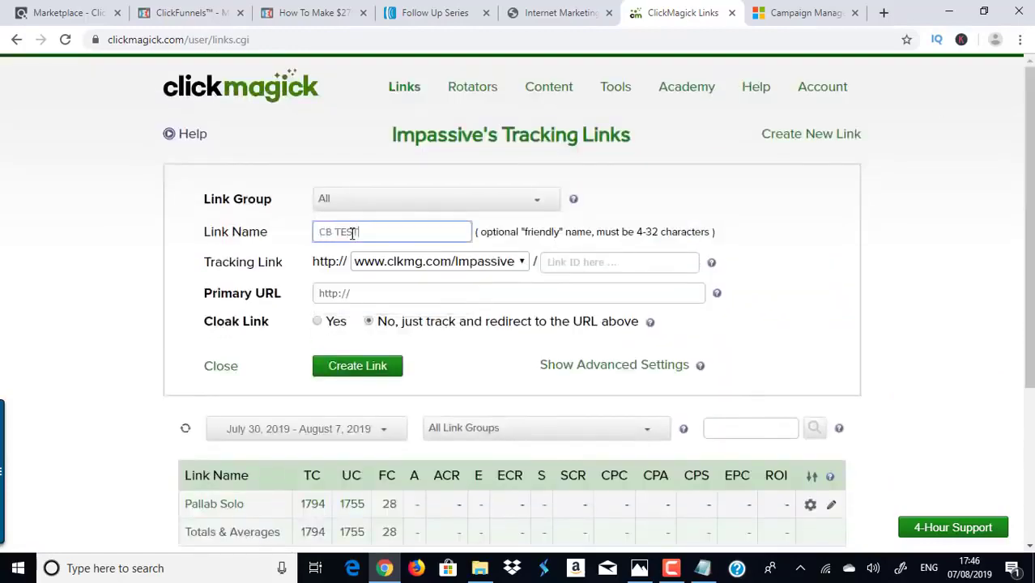
Step: Set the link ID to 'makemoney'
click(577, 262)
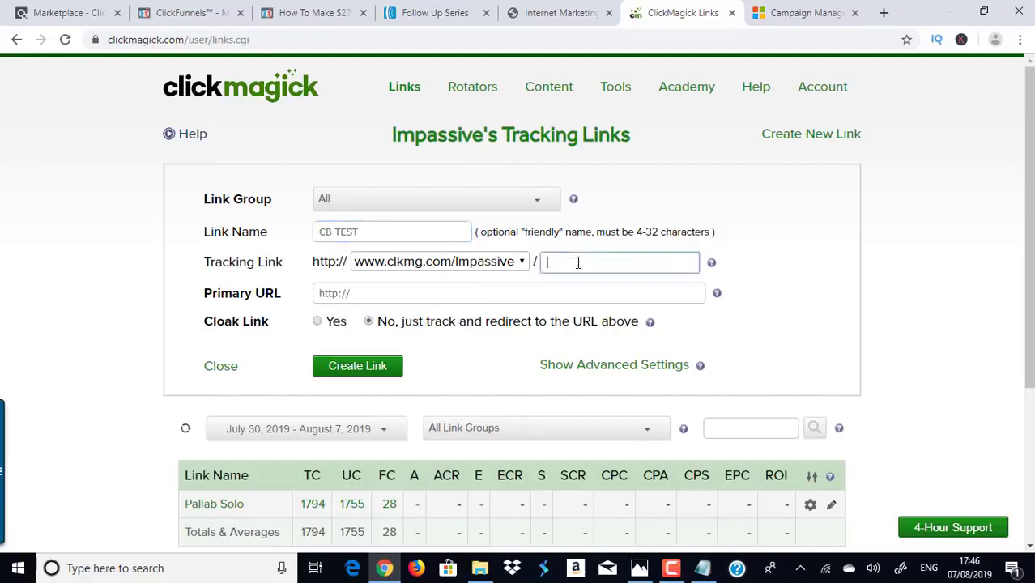
text(make ju)
key(BackSpace)
key(BackSpace)
text(money)
key(ctrl+a)
click(430, 295)
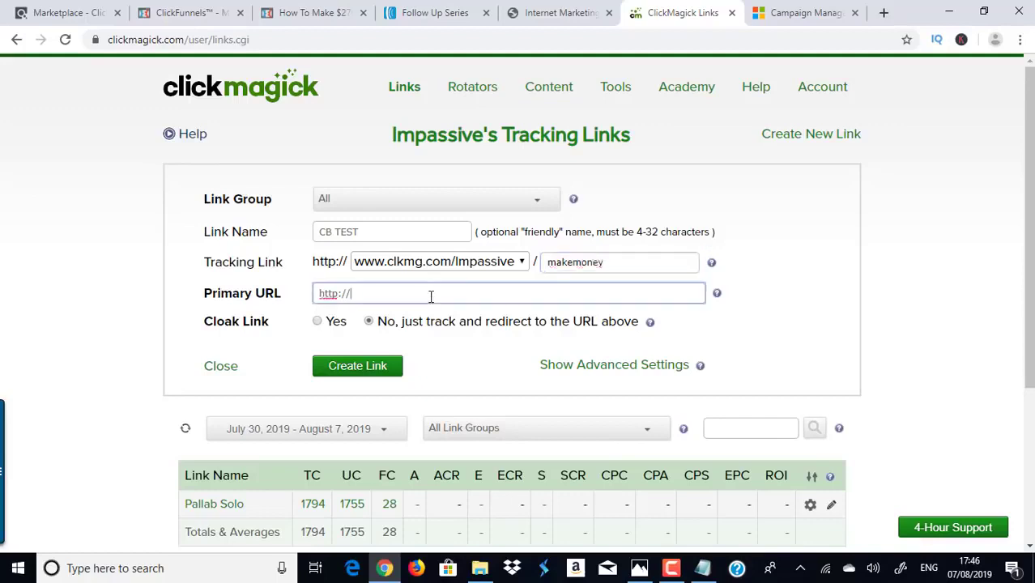
Step: Use the ClickFunnels optin page URL as the Primary URL and create the link
click(200, 10)
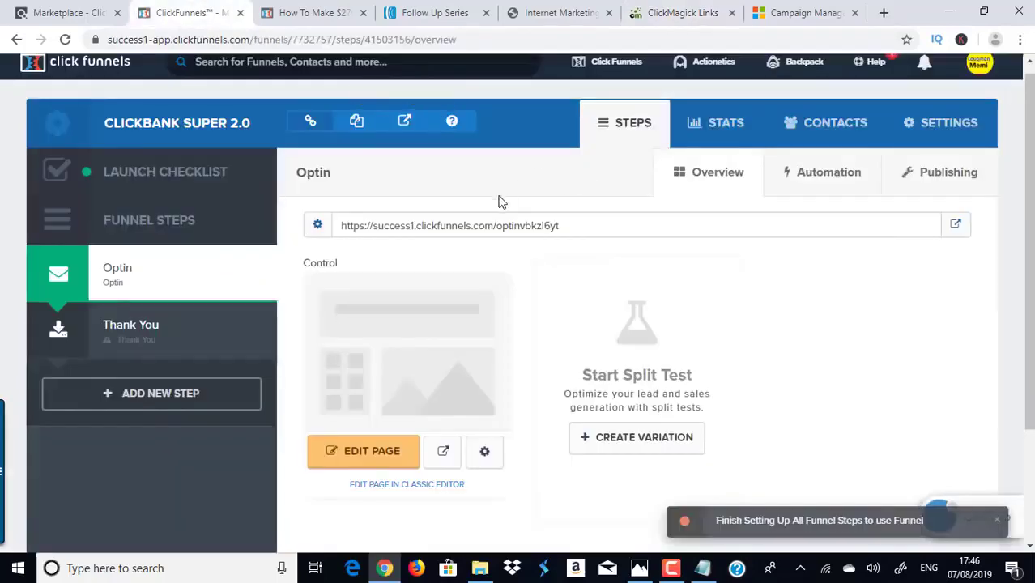
drag(576, 232, 341, 230)
key(ctrl+c)
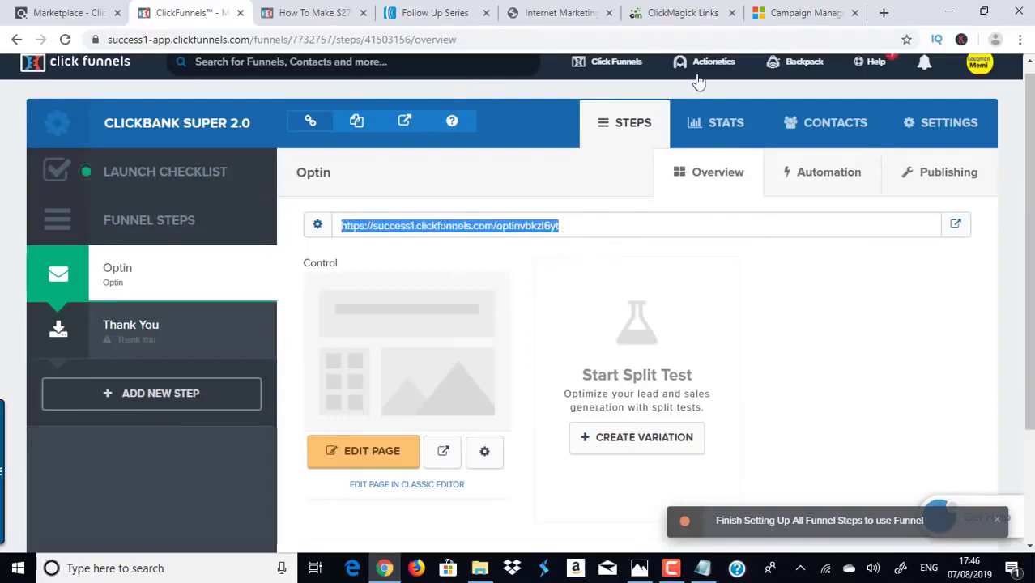
click(683, 13)
click(394, 292)
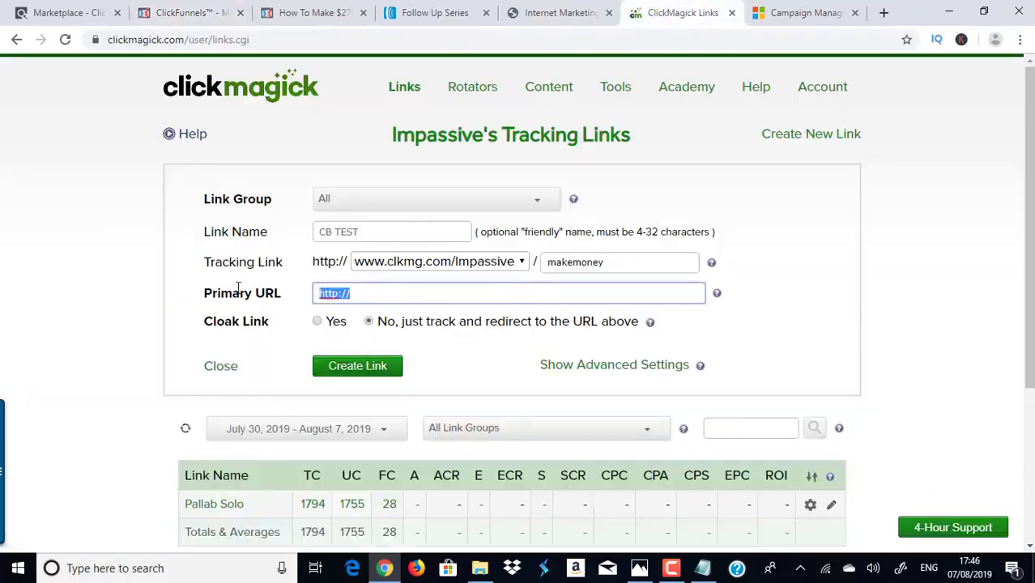
key(BackSpace)
key(ctrl+v)
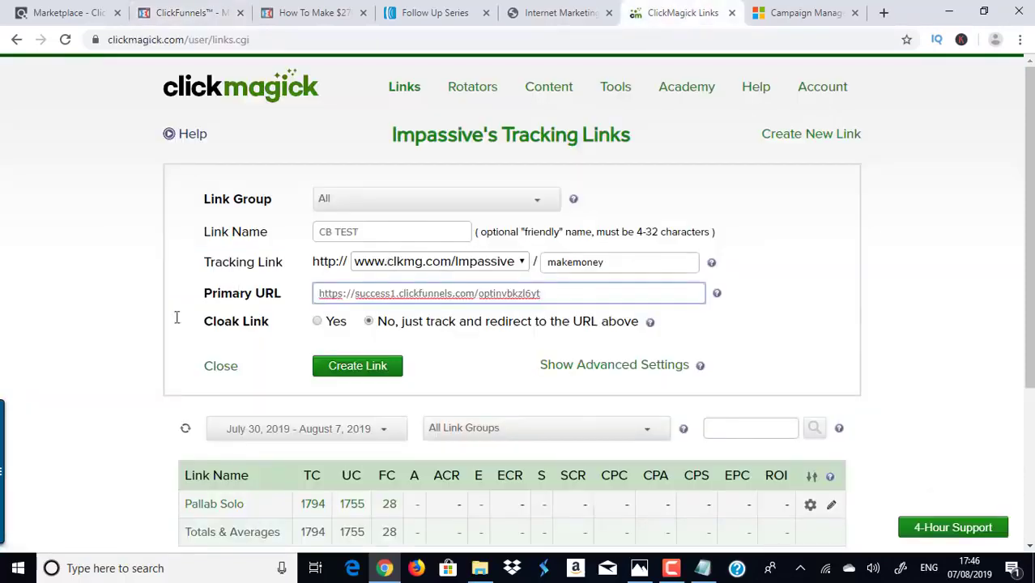
click(353, 370)
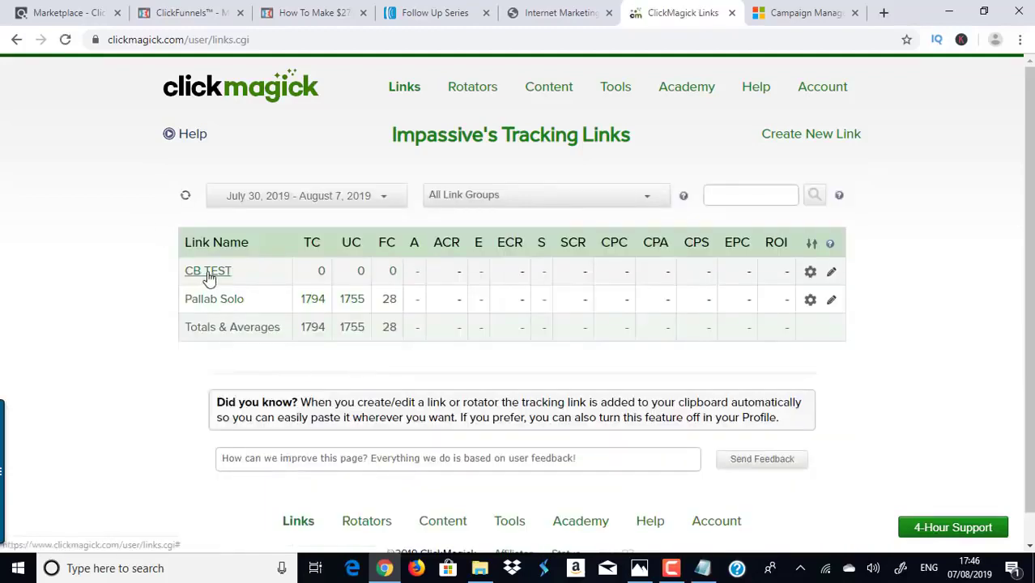
Step: Preview the CB TEST tracking link to confirm it redirects to the optin page
mouse_move(209, 277)
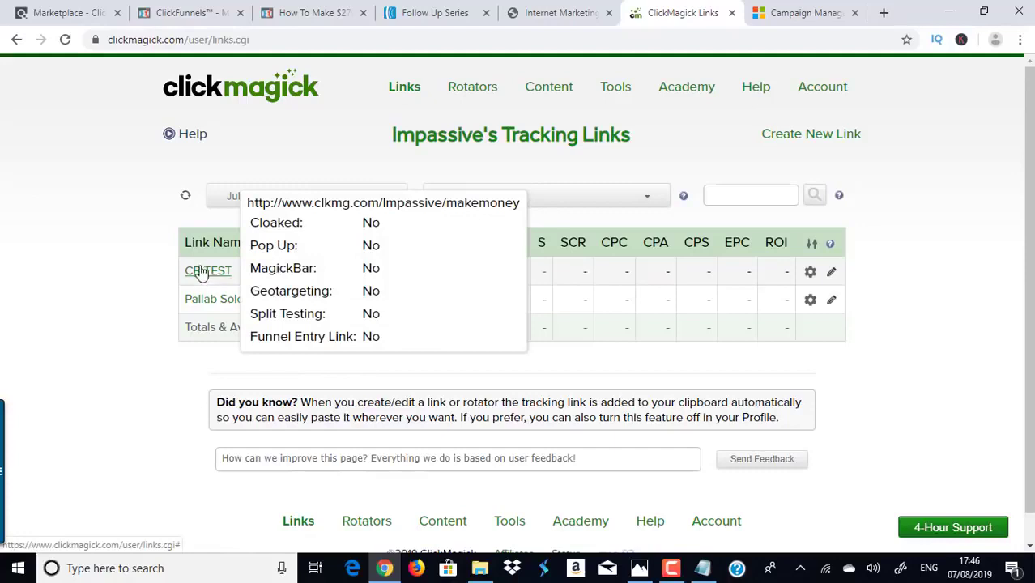
click(208, 272)
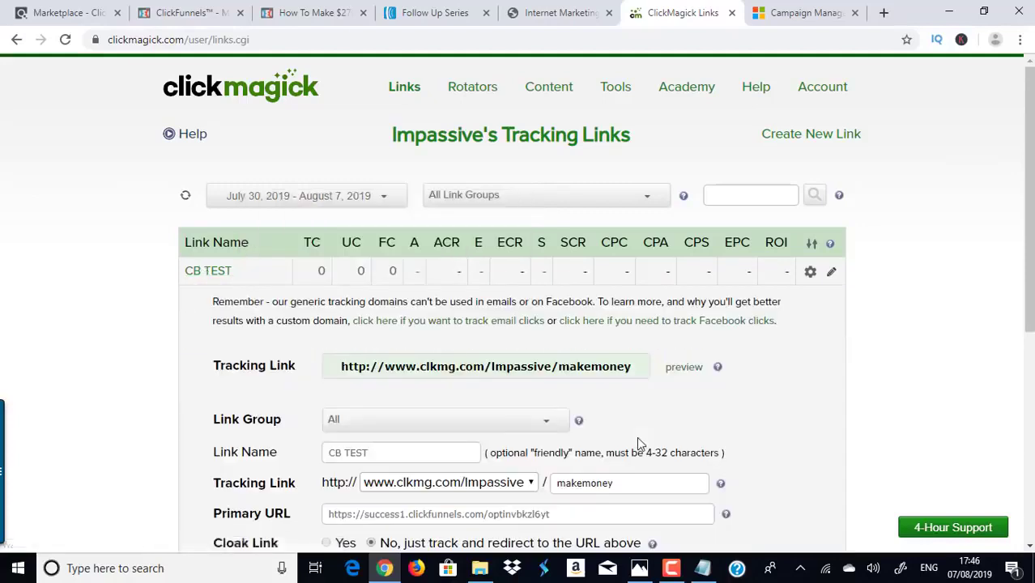
drag(633, 366, 340, 366)
click(695, 369)
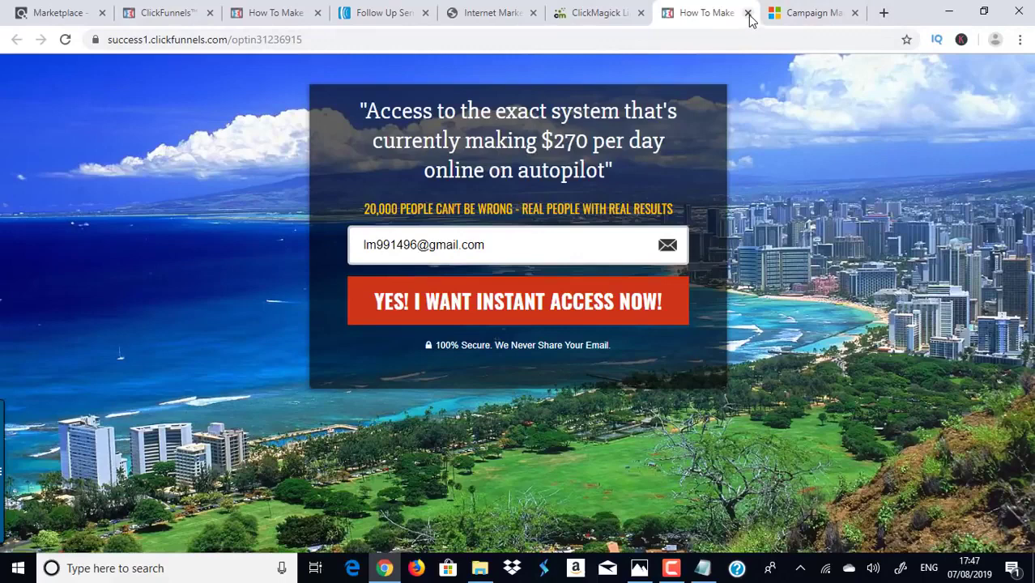
click(748, 16)
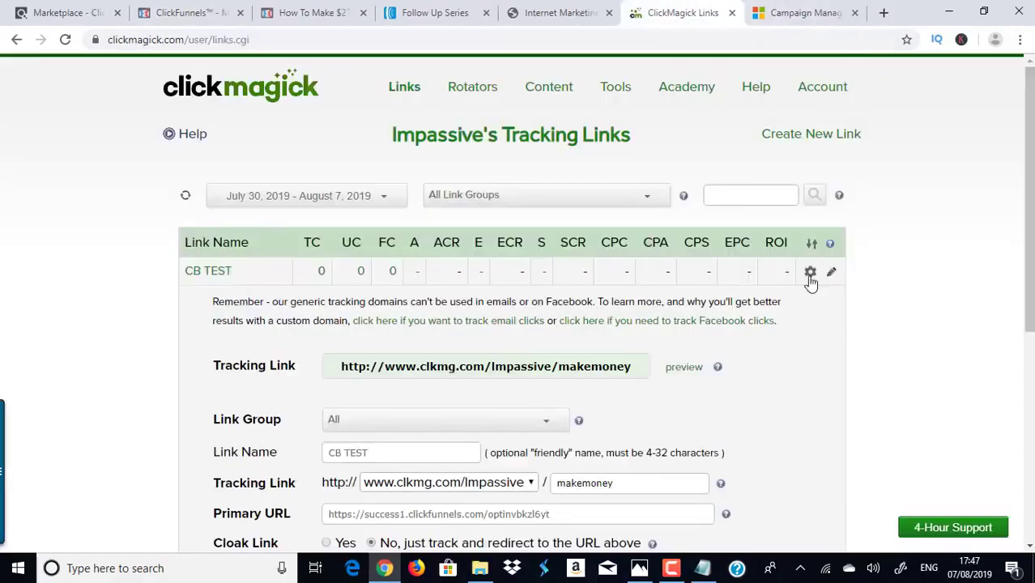
Step: Open the CB TEST link's edit form from its row actions menu
click(810, 274)
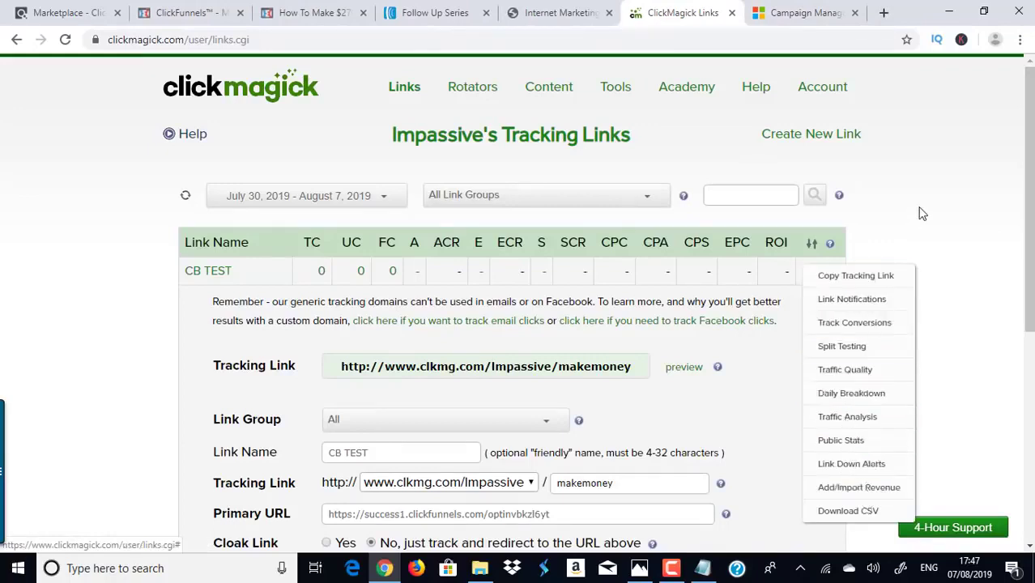
click(842, 269)
mouse_move(832, 279)
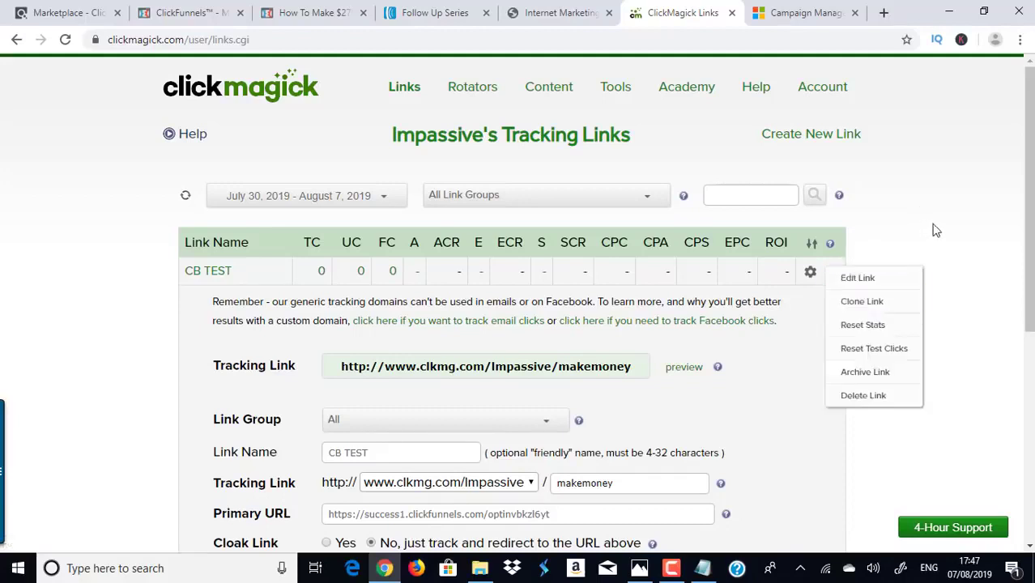
click(863, 283)
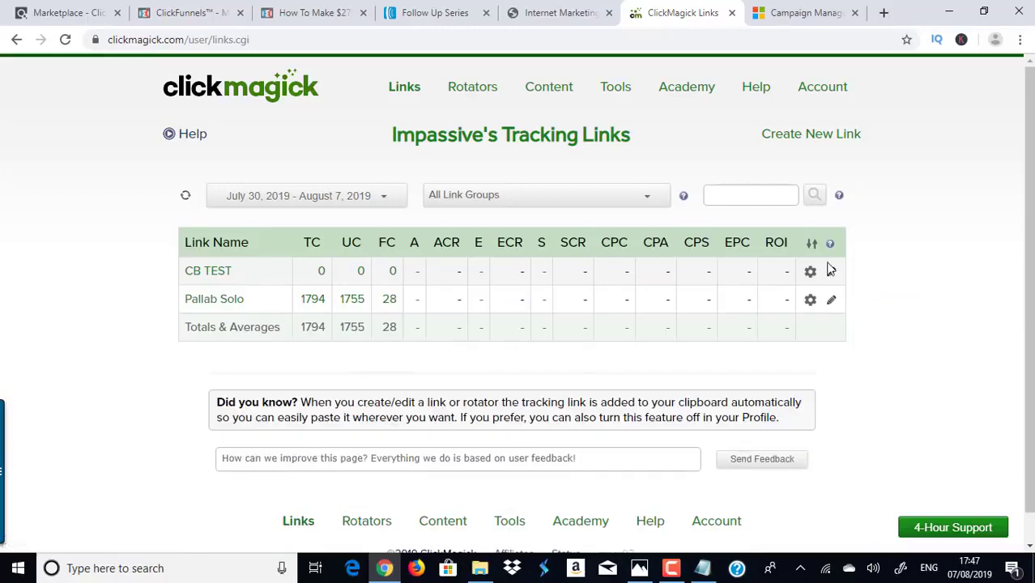
click(832, 272)
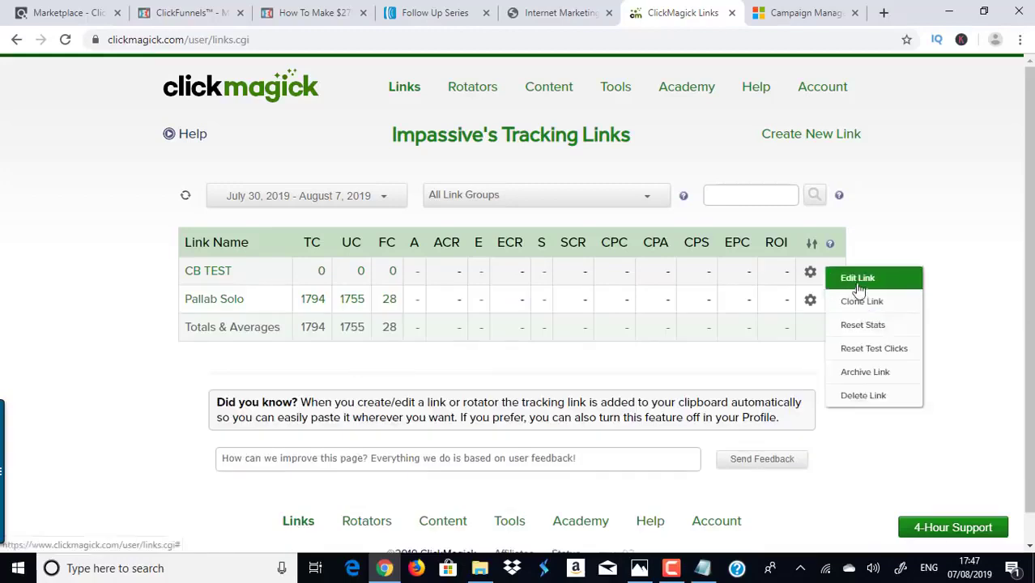
click(858, 282)
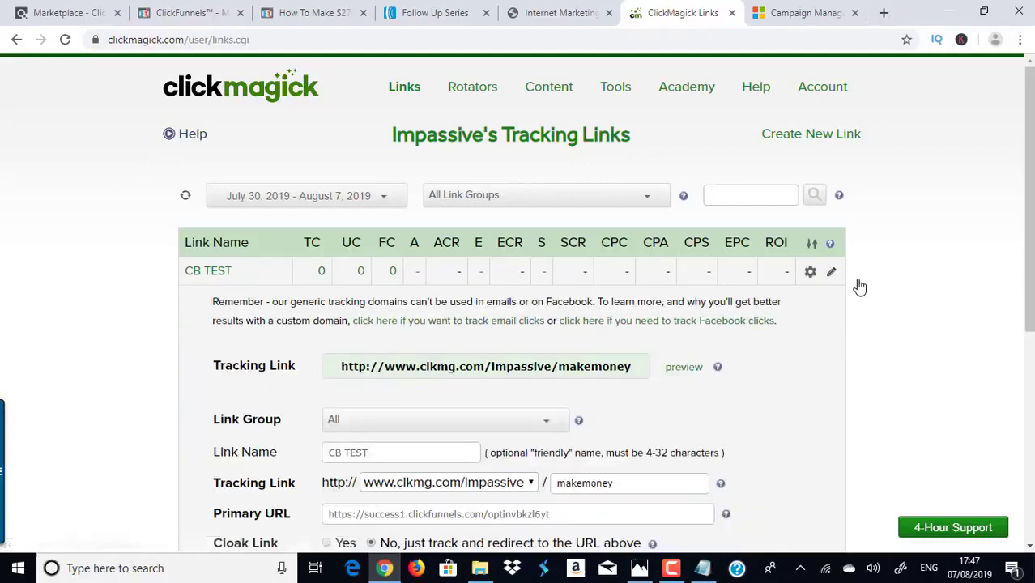
Step: Set Cloak Link to Yes with page title 'How to Make Money Online' and save CB TEST
scroll(859, 287, down, 2)
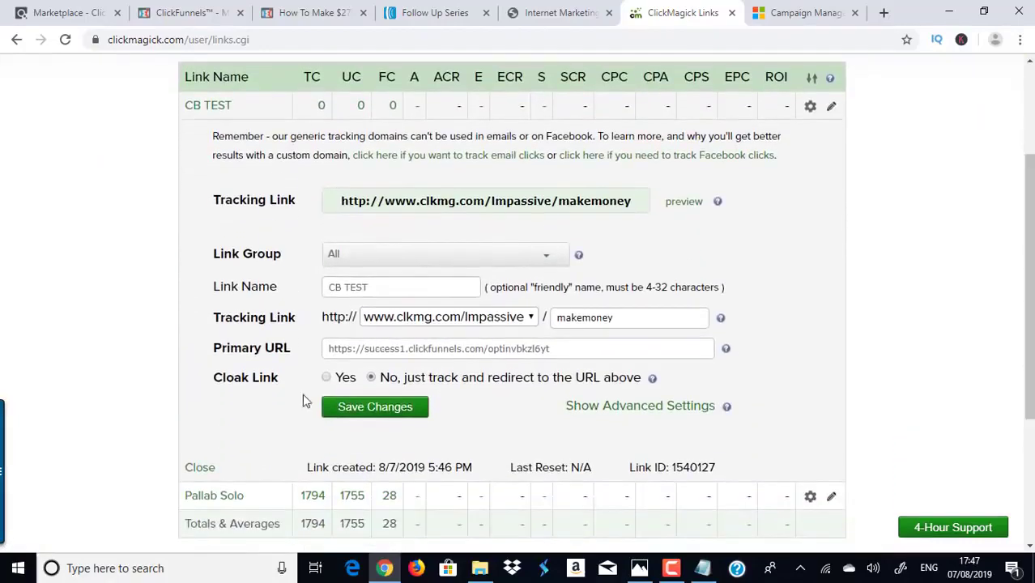
click(327, 378)
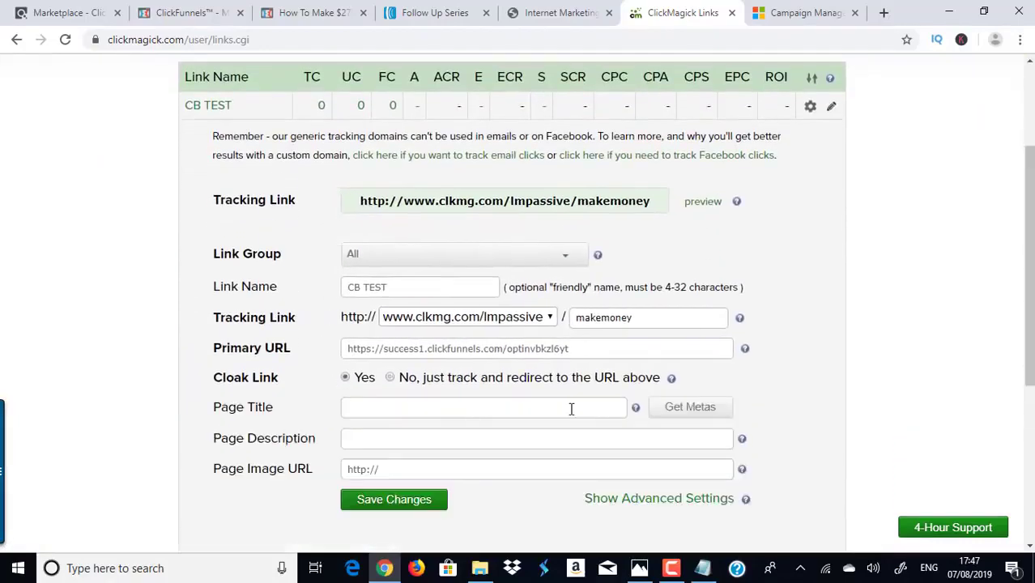
scroll(432, 315, down, 2)
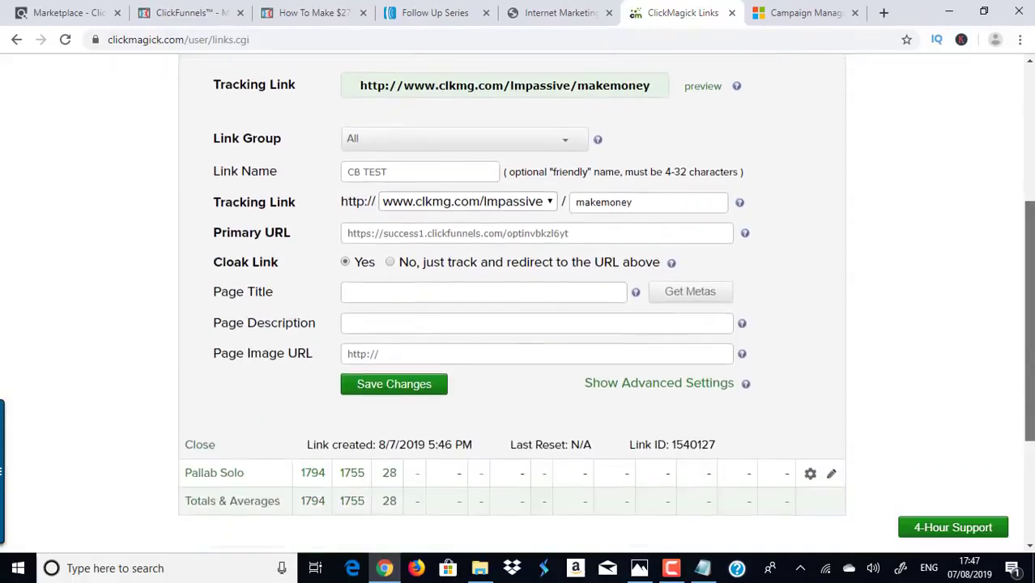
click(370, 284)
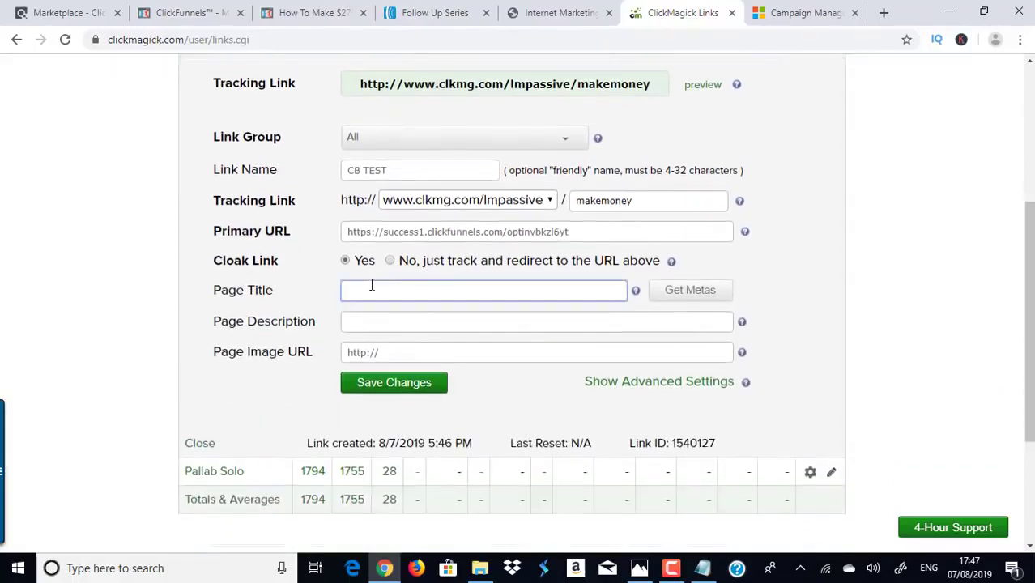
text(How to Ma)
key(BackSpace)
key(BackSpace)
text(Make Money Onl)
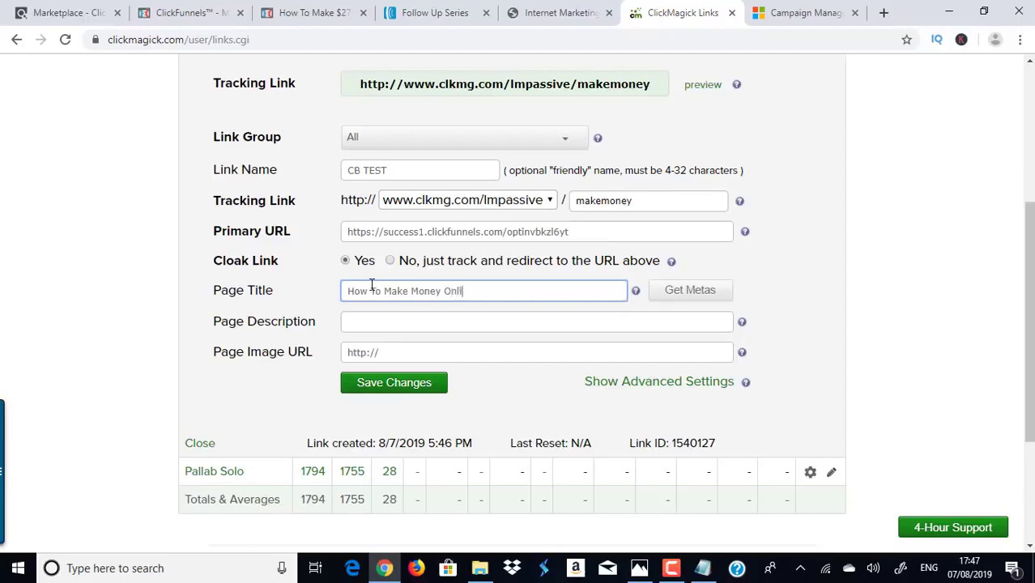
text(ine)
click(395, 385)
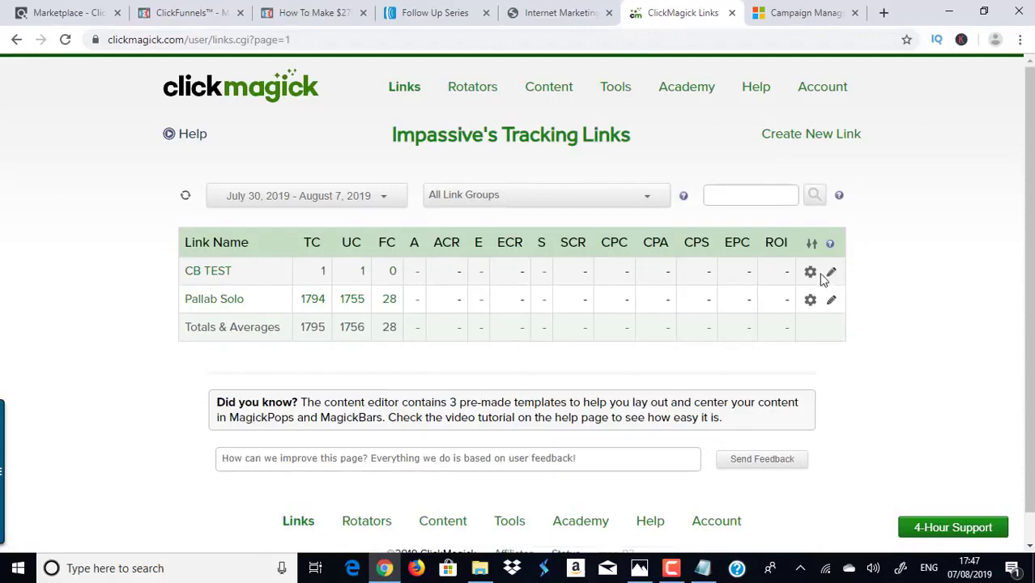
Step: Preview the CB TEST link, compare it with the ClickFunnels Optin page URL, then close it
click(213, 273)
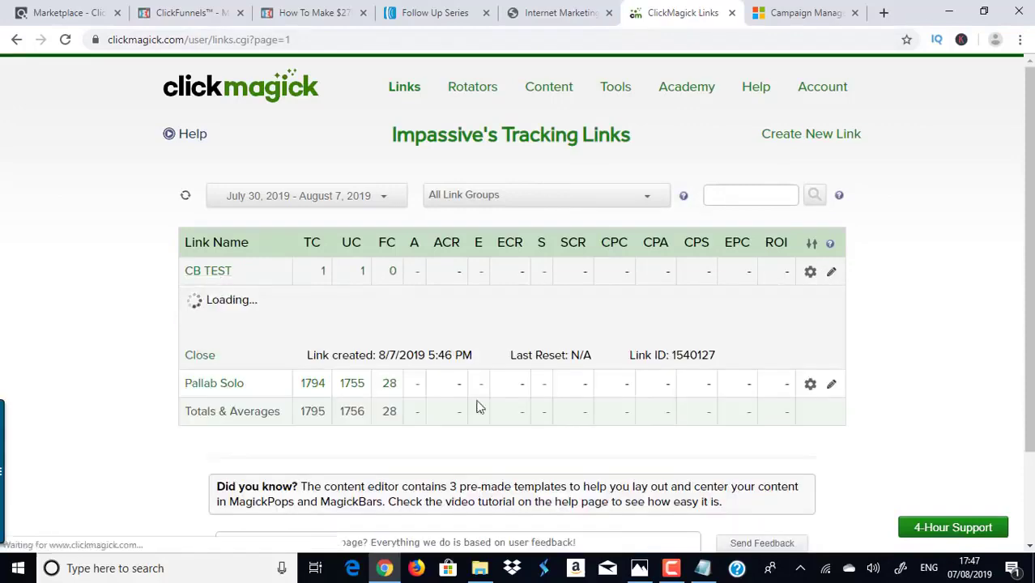
click(699, 368)
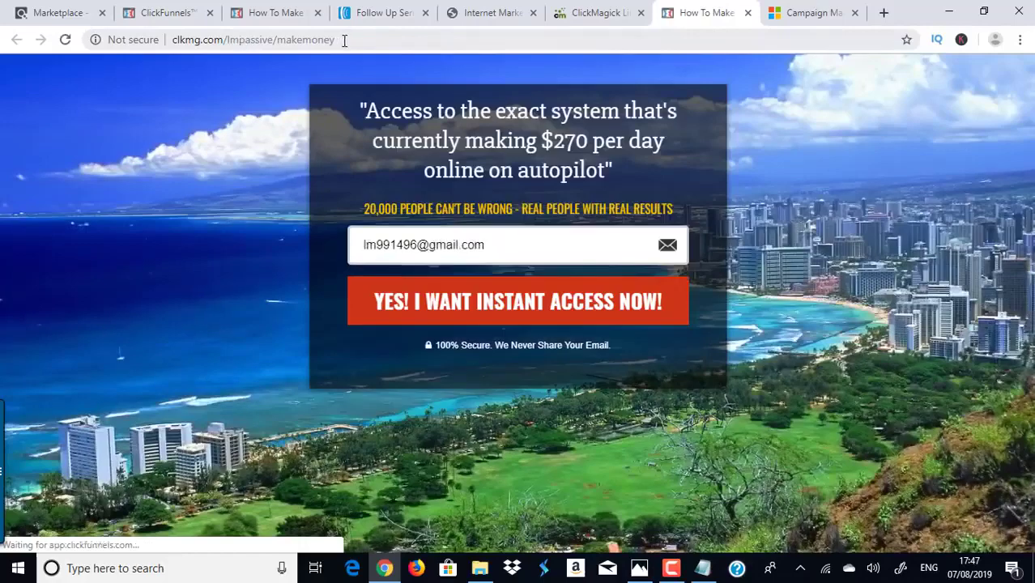
drag(347, 39, 196, 51)
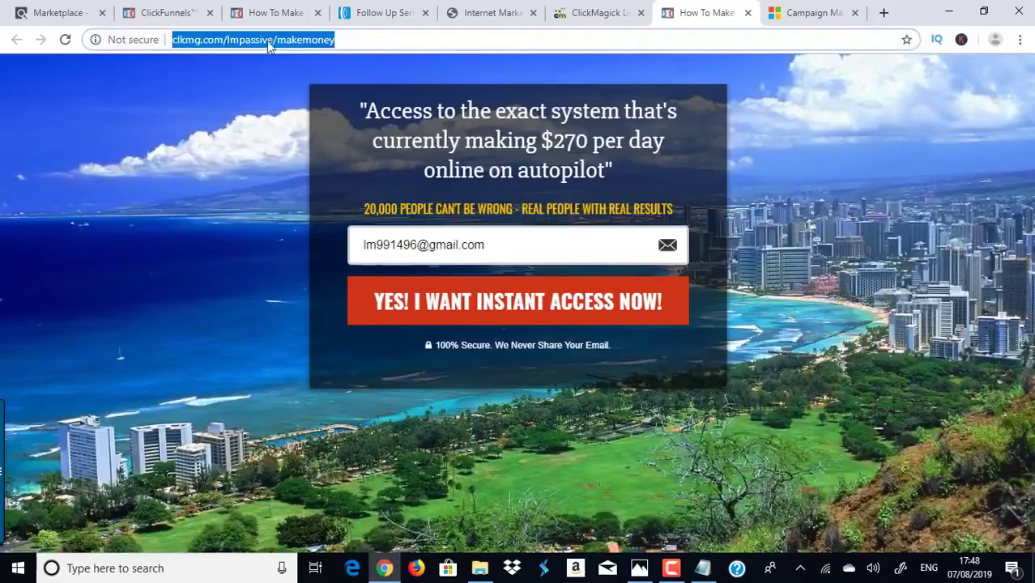
click(339, 38)
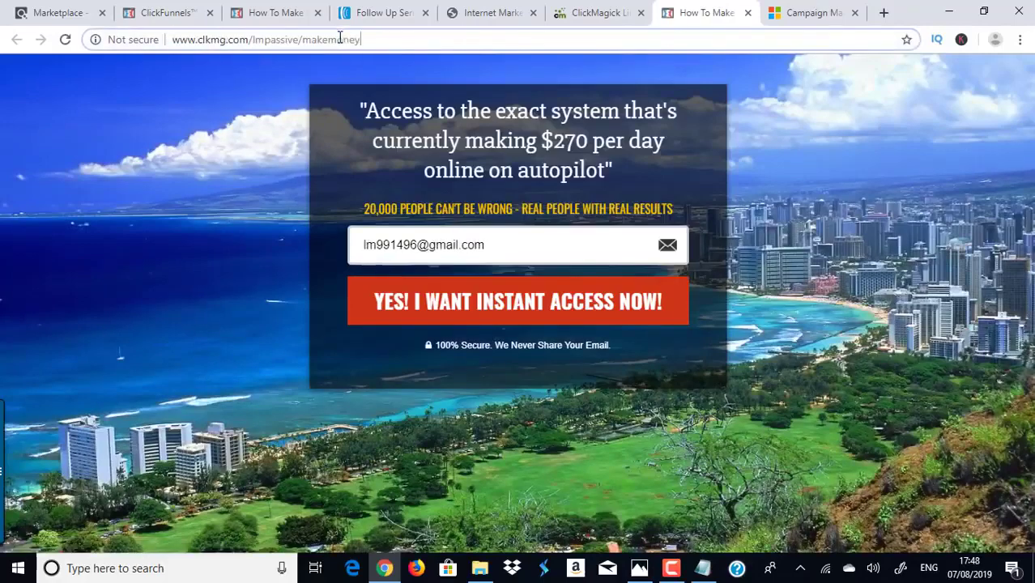
click(272, 12)
click(198, 10)
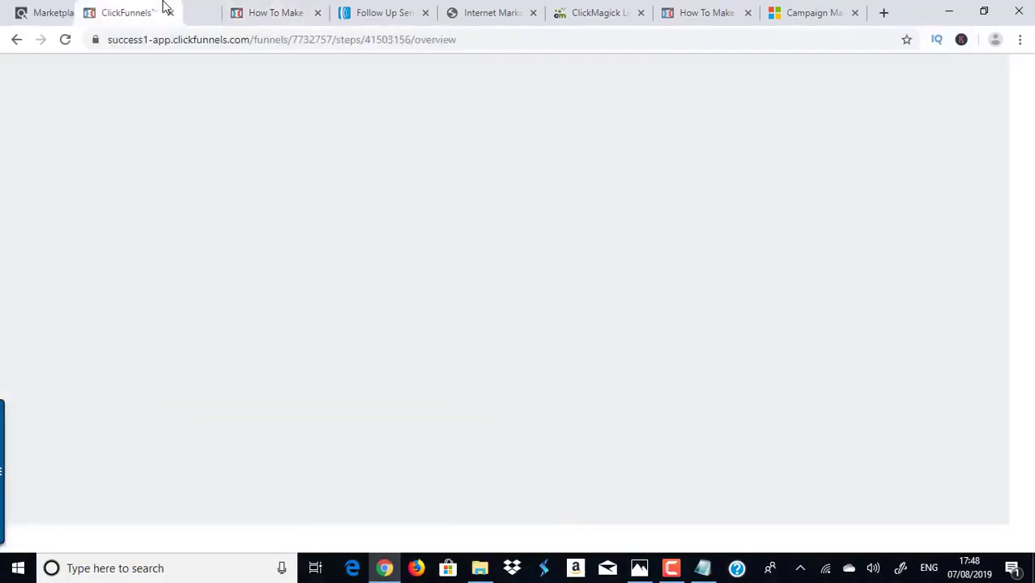
click(469, 229)
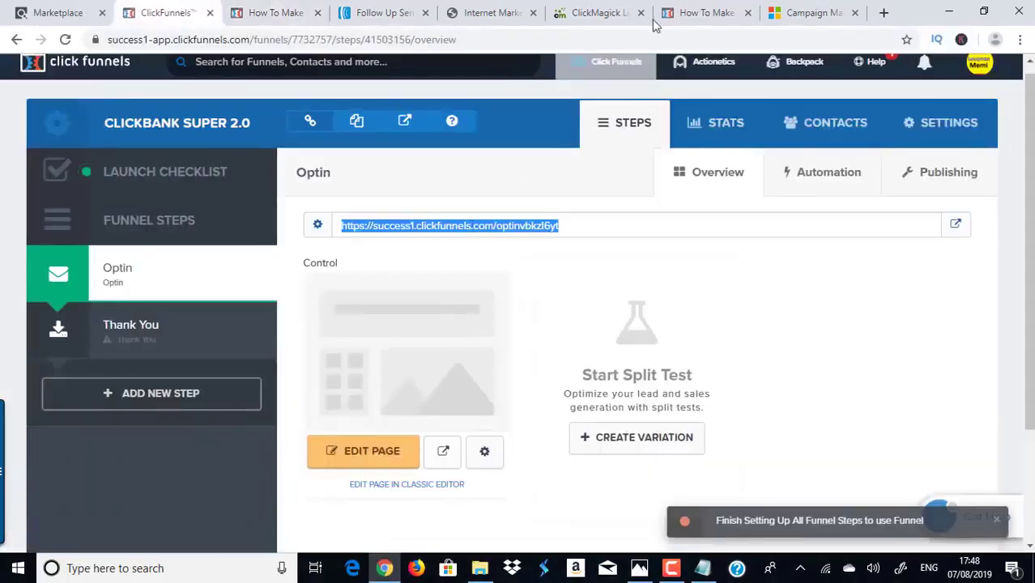
click(707, 11)
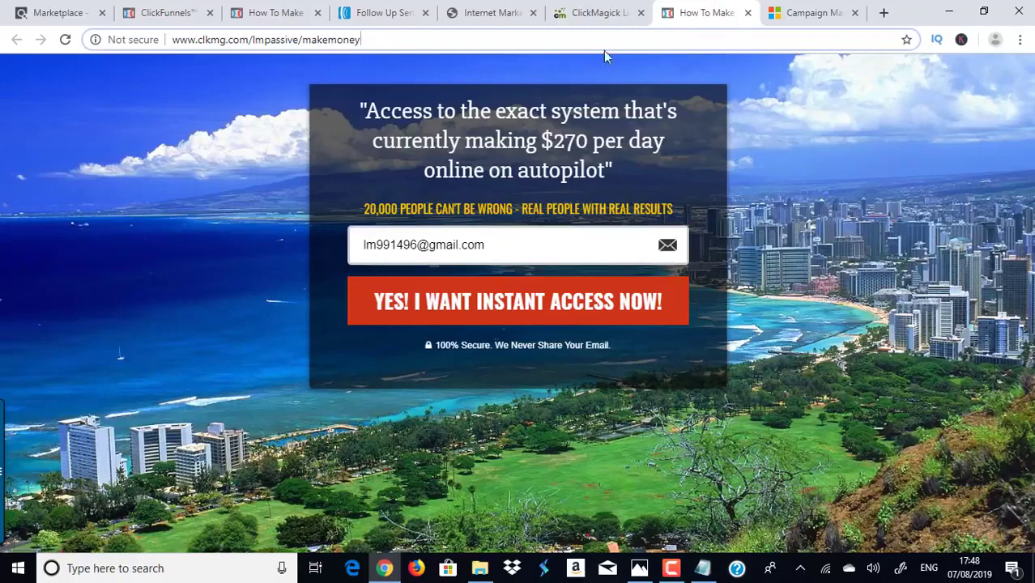
click(595, 12)
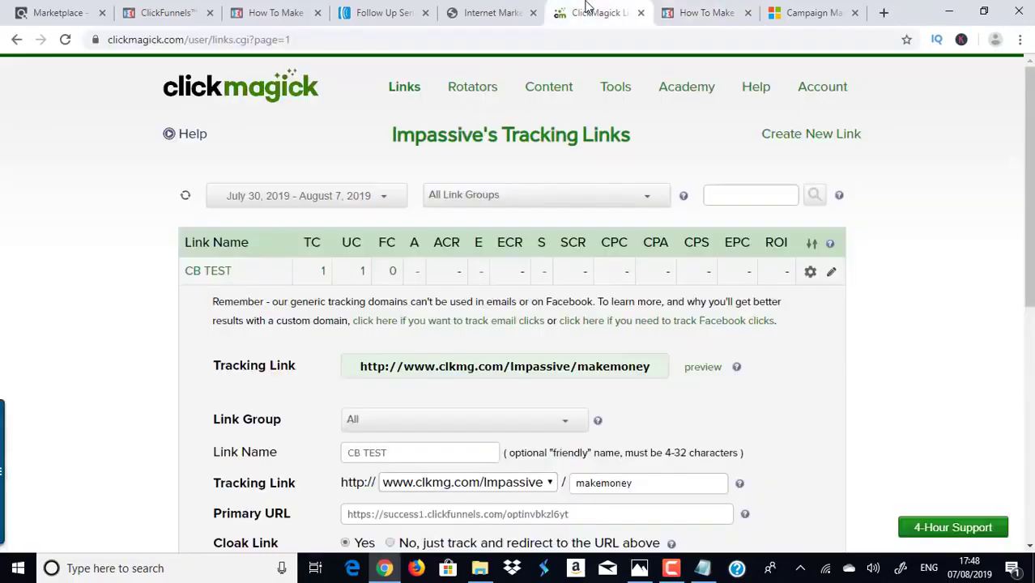
click(704, 13)
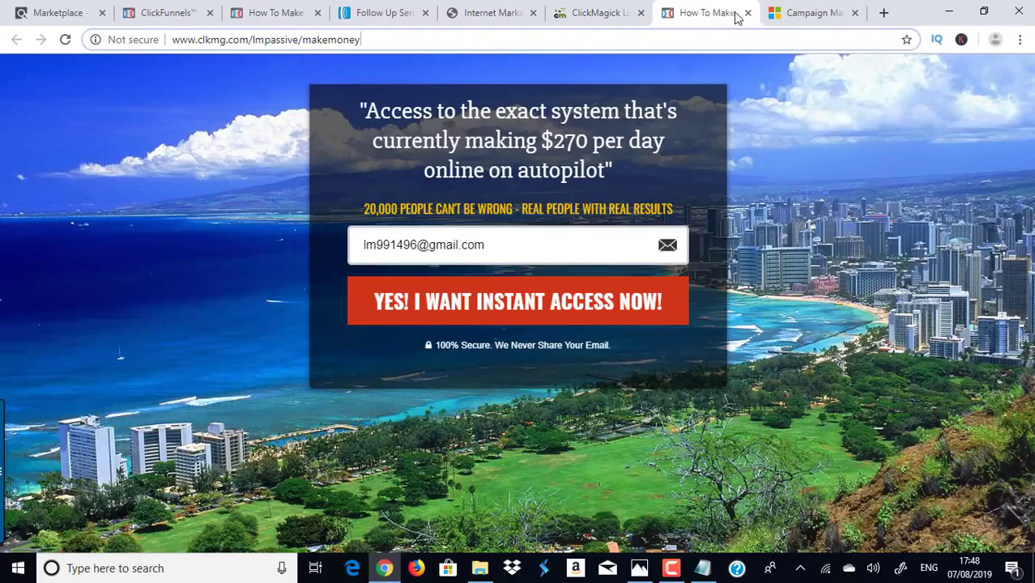
click(746, 13)
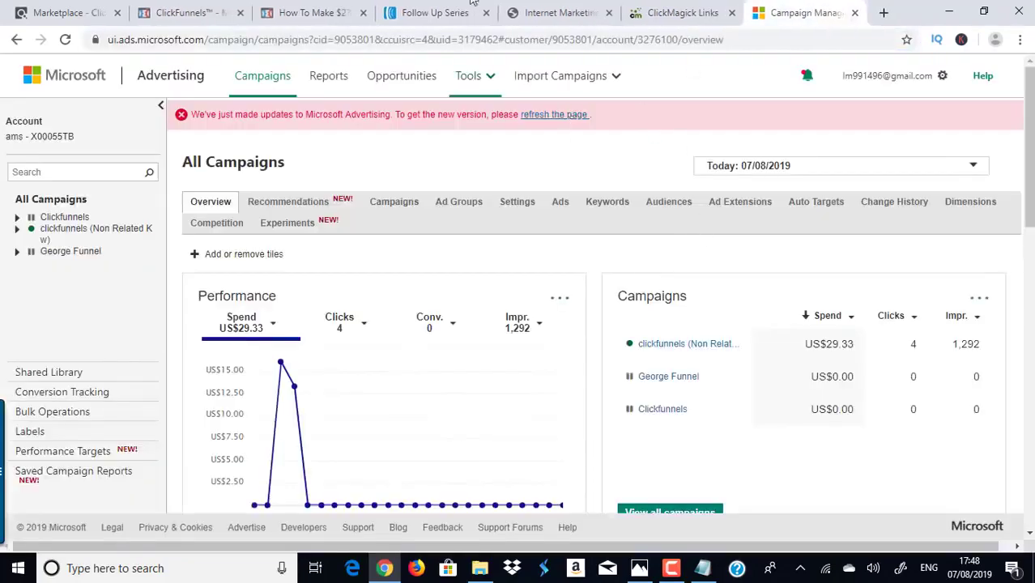
Step: Back in ClickMagick, review the CB TEST link details and its tracking URL
click(692, 8)
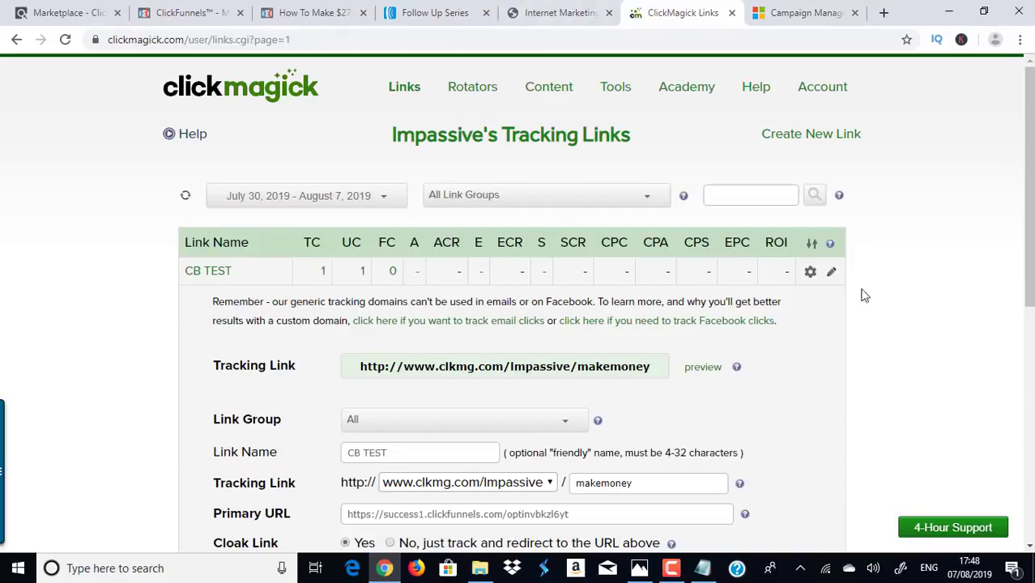
click(196, 272)
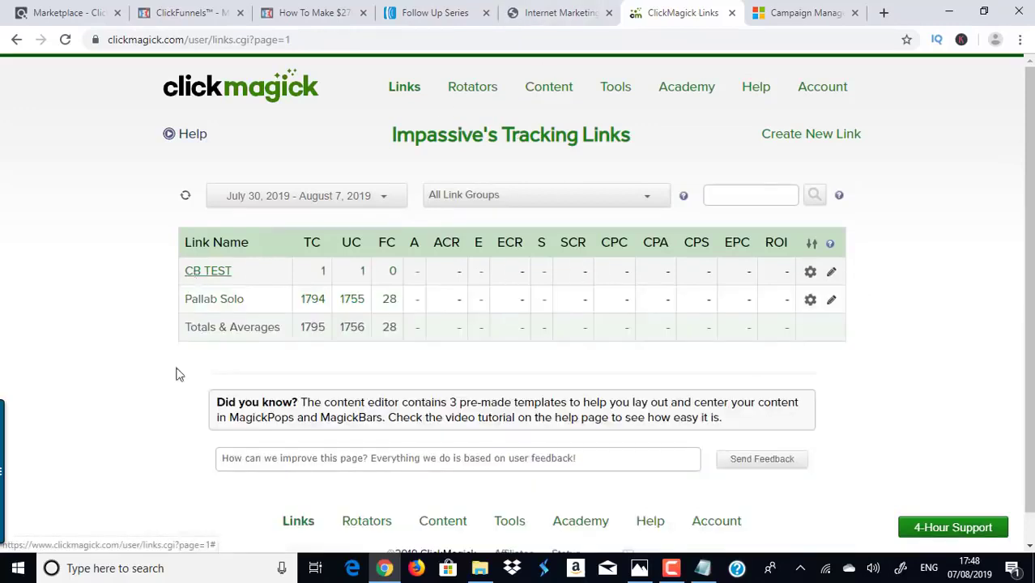
click(212, 273)
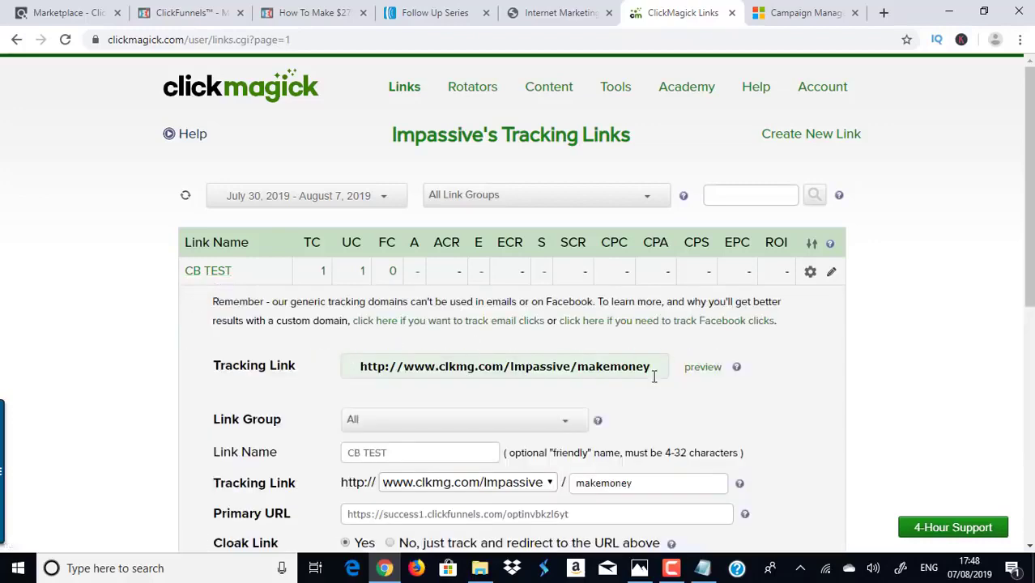
drag(653, 366, 358, 367)
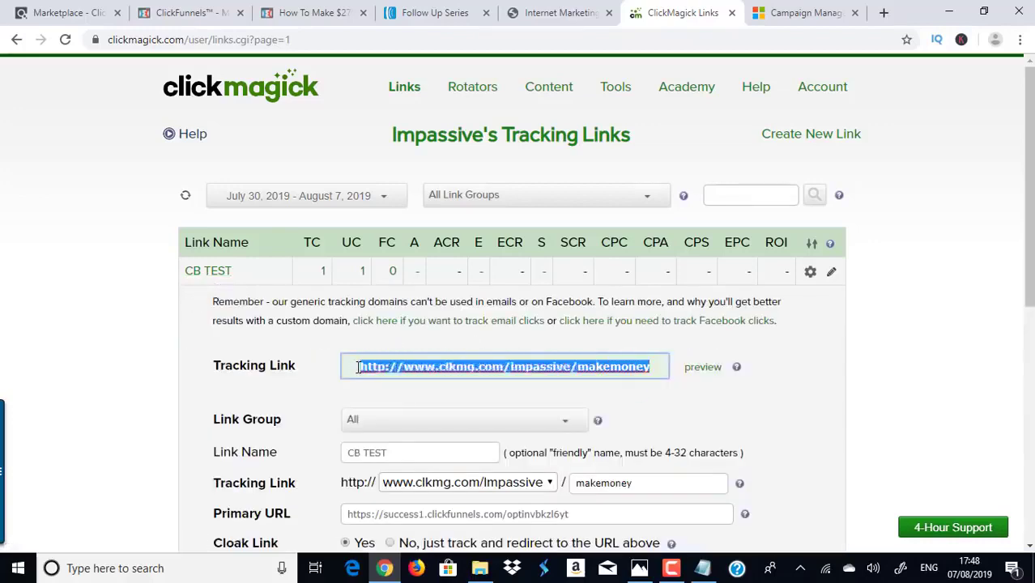
click(204, 274)
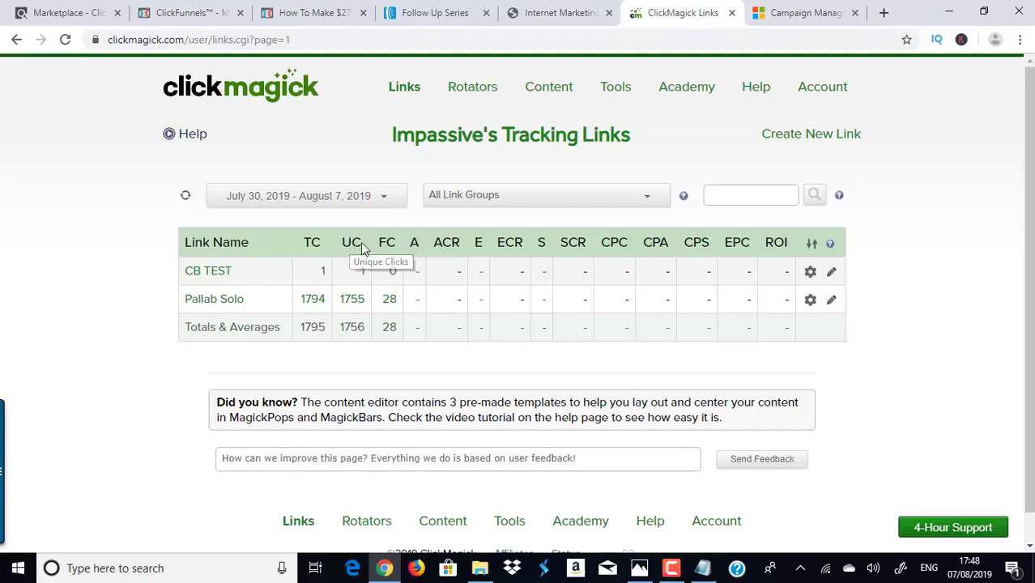
Step: Check CB TEST's UC and FC column figures, then open a new blank browser tab
double_click(351, 243)
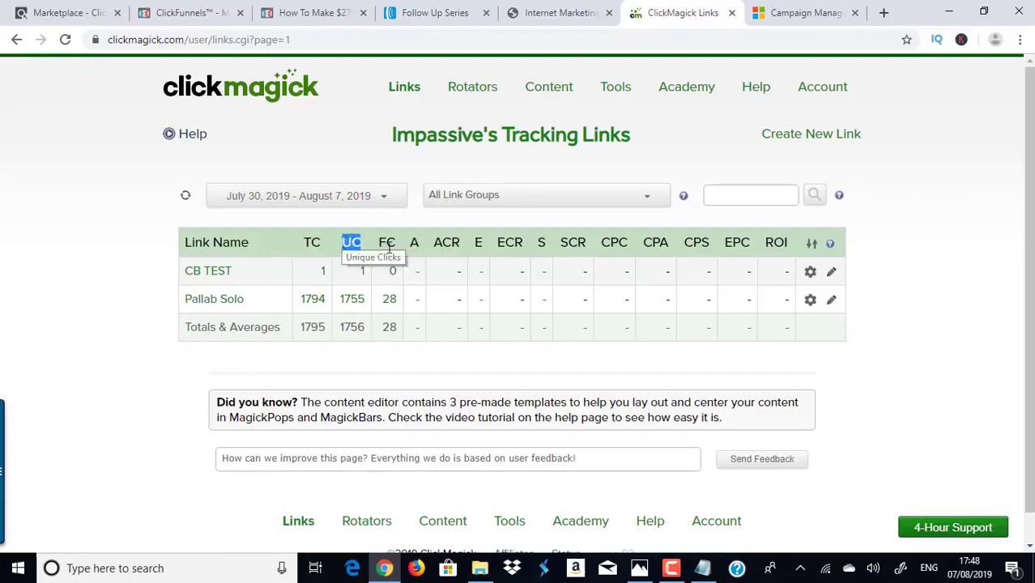
click(396, 246)
drag(396, 245, 382, 245)
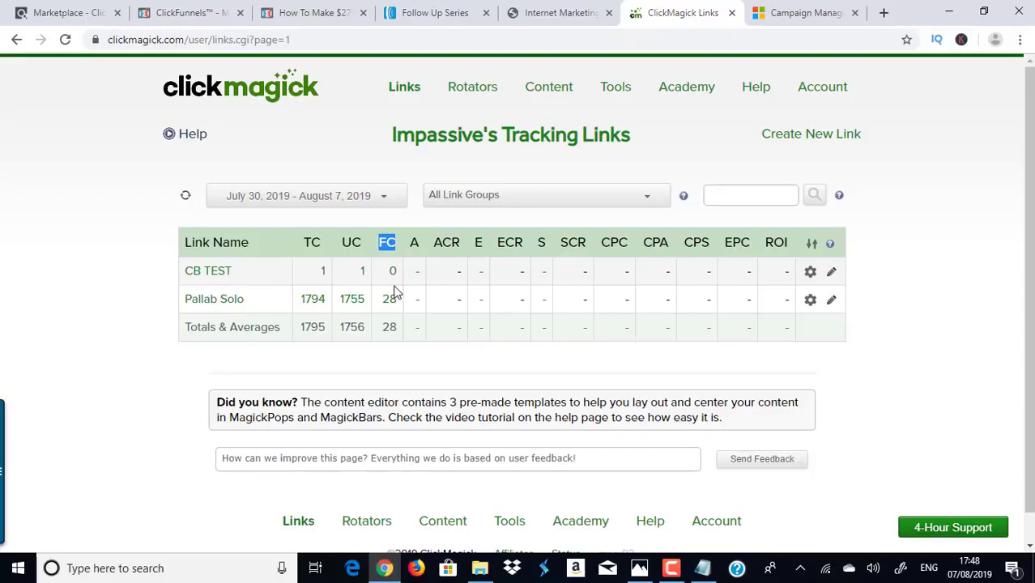
click(882, 12)
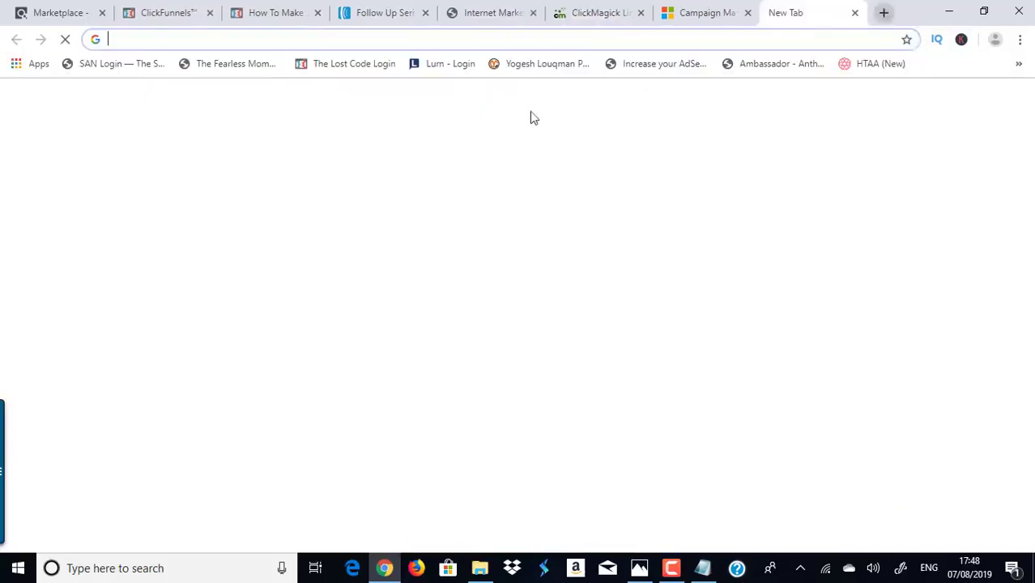
Step: Load udimi.com in the new tab, then return to the ClickMagick links list
text(udimi)
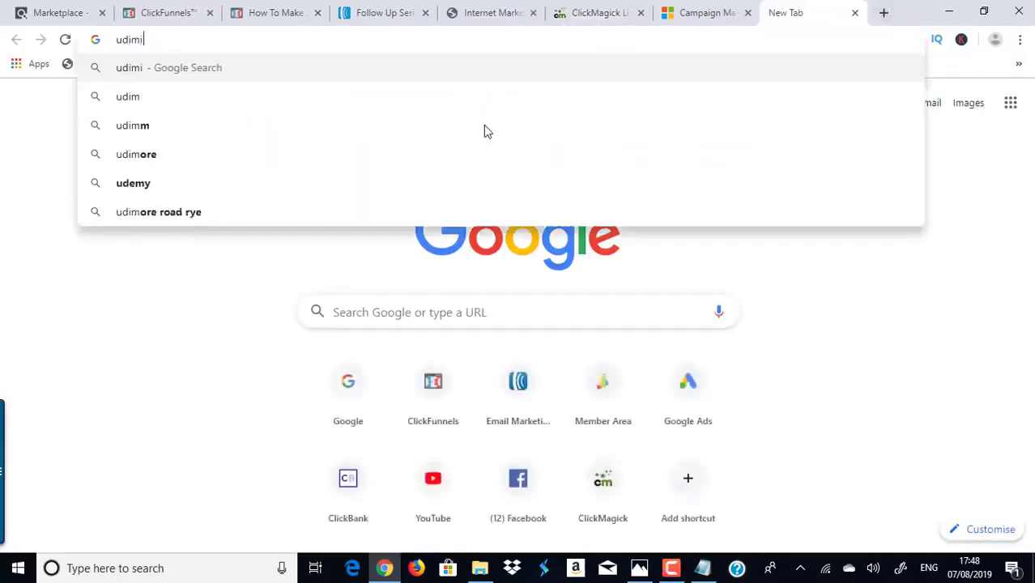
text(.com)
key(Return)
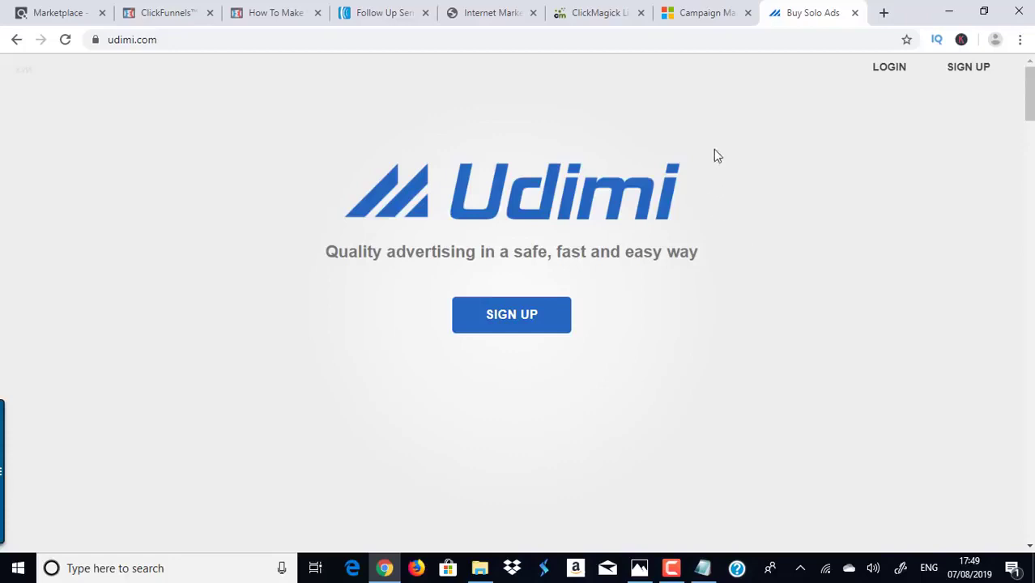
click(595, 12)
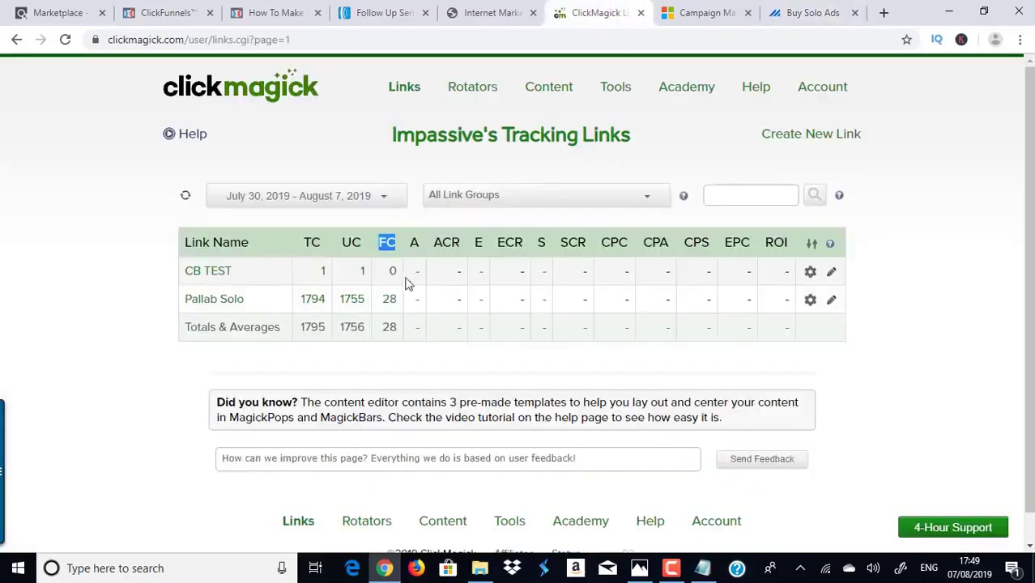
Step: Copy the CB TEST tracking URL and switch to the ClickBank Super 2.0 funnel
click(810, 12)
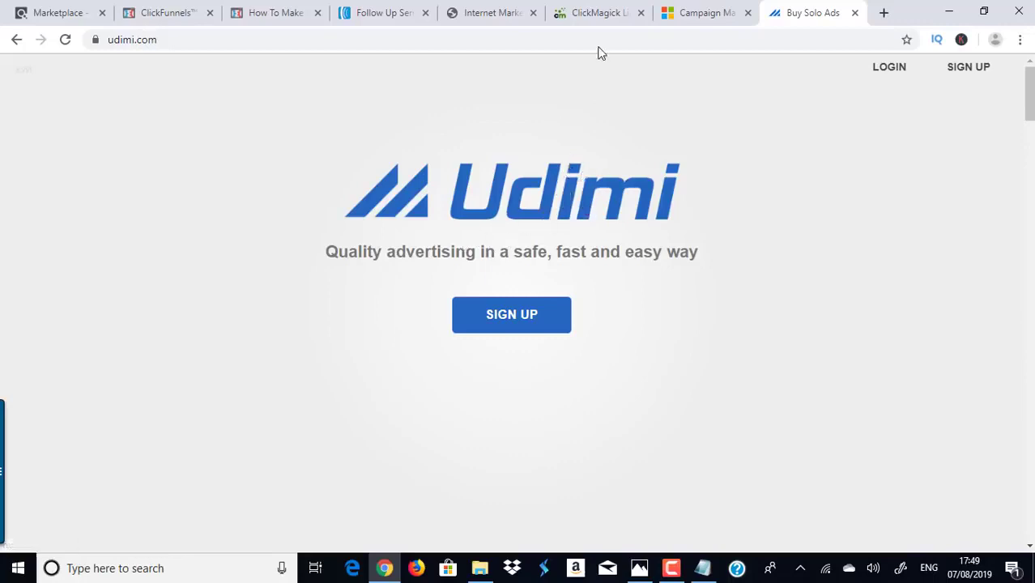
click(609, 12)
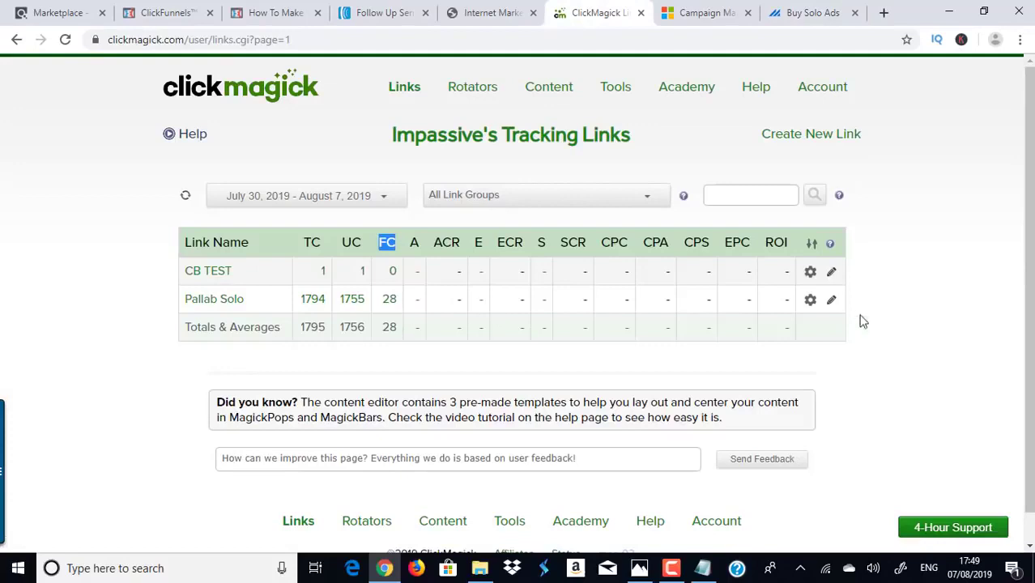
click(208, 271)
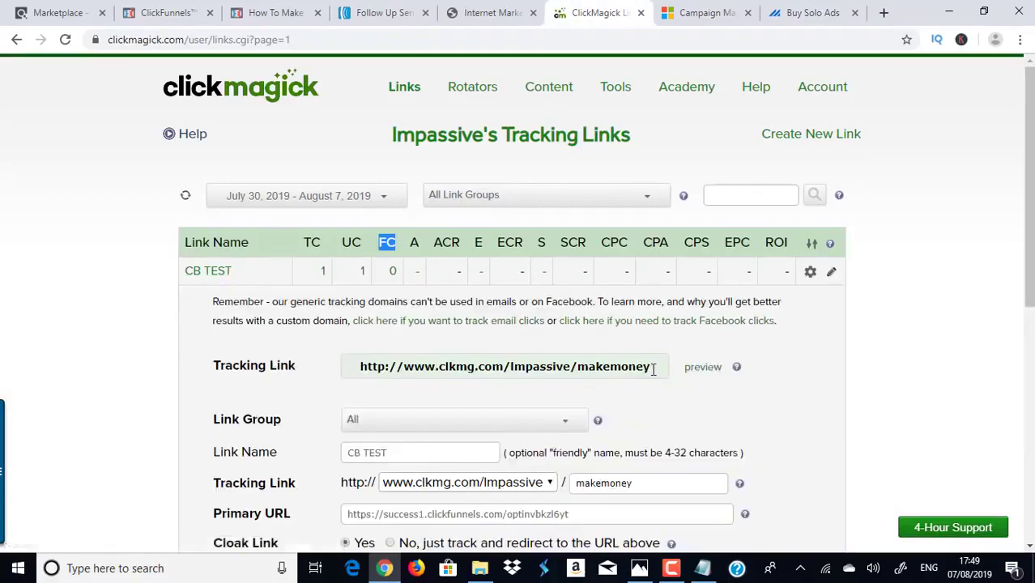
drag(652, 366, 349, 370)
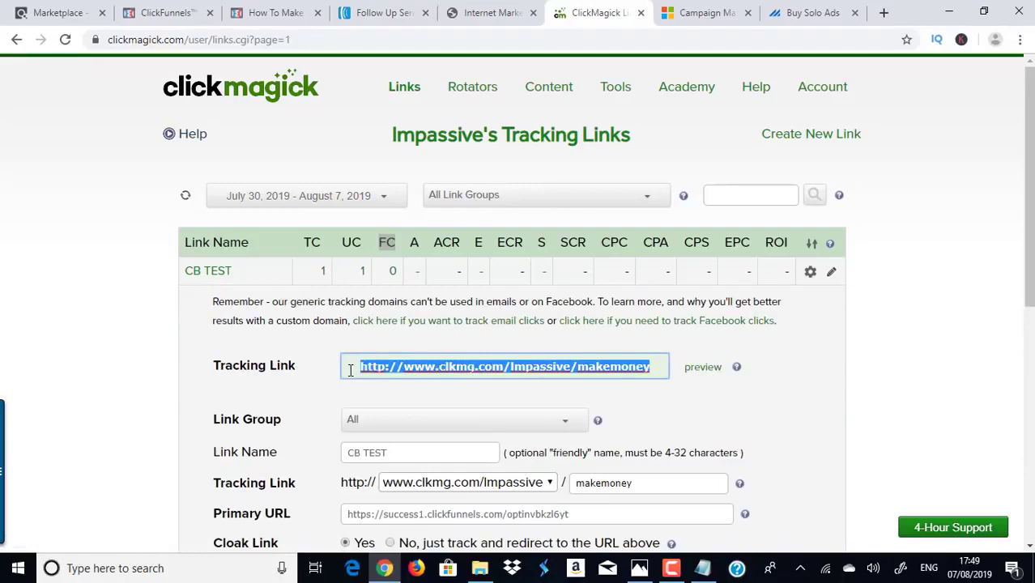
click(130, 342)
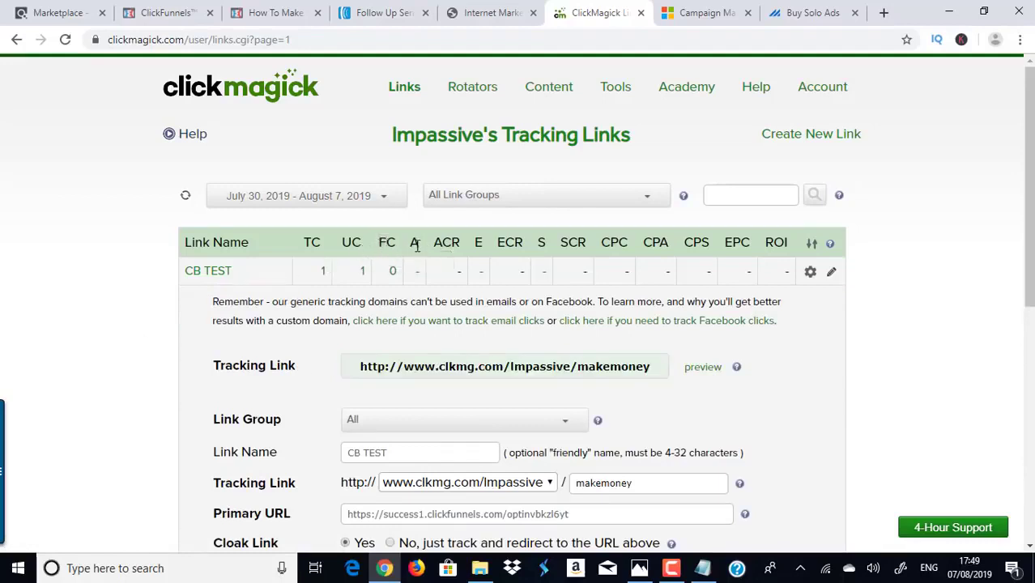
click(194, 275)
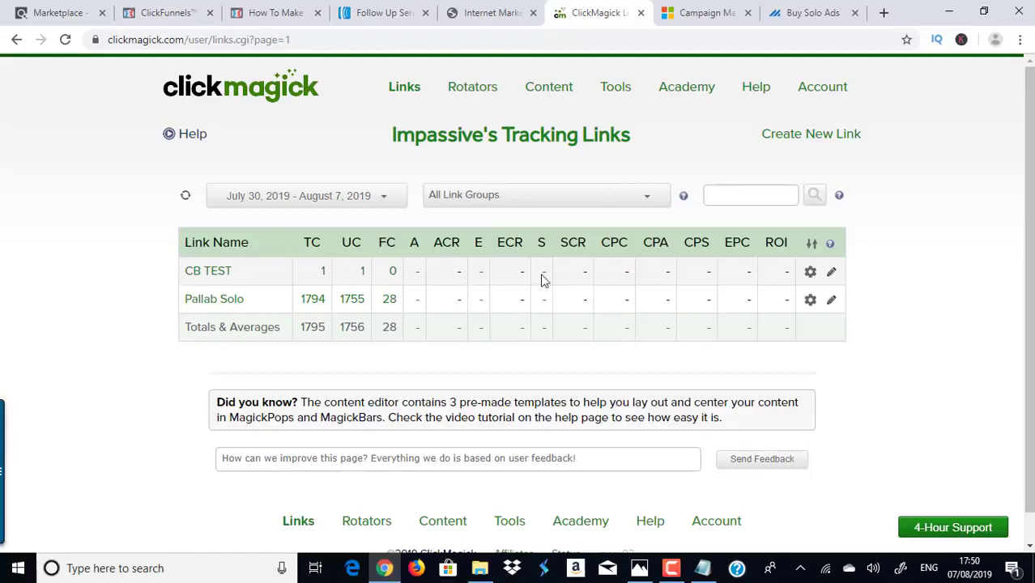
key(ctrl+2)
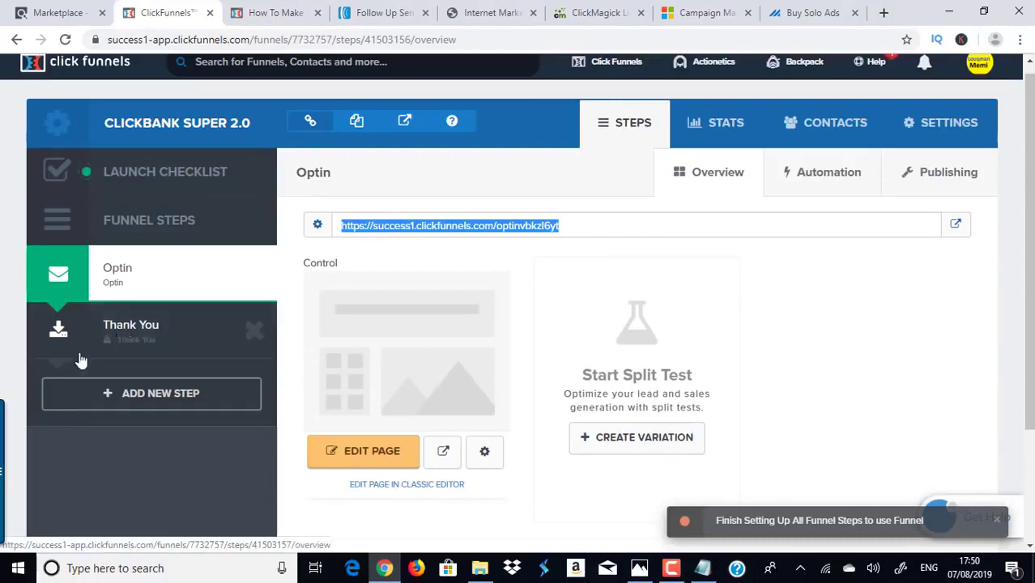
Step: Build CB TEST's Image/HTML action tracking pixel with Last Click attribution and select its code
click(148, 336)
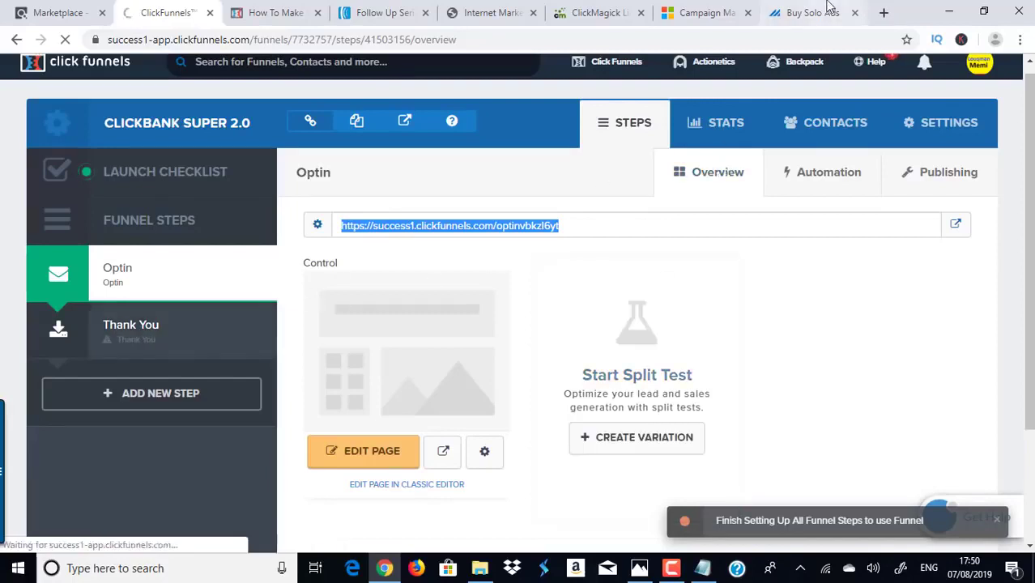
click(596, 13)
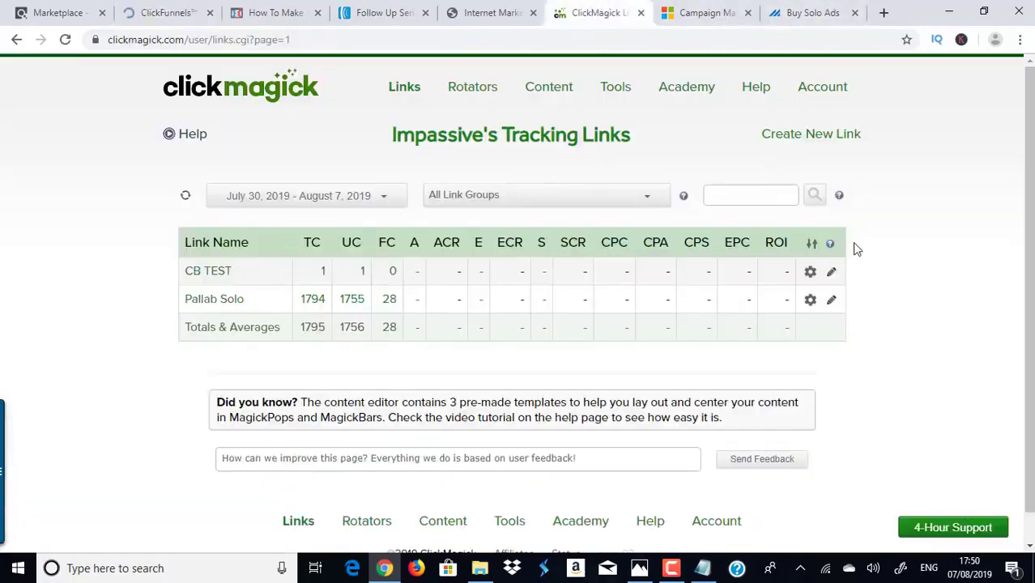
click(811, 274)
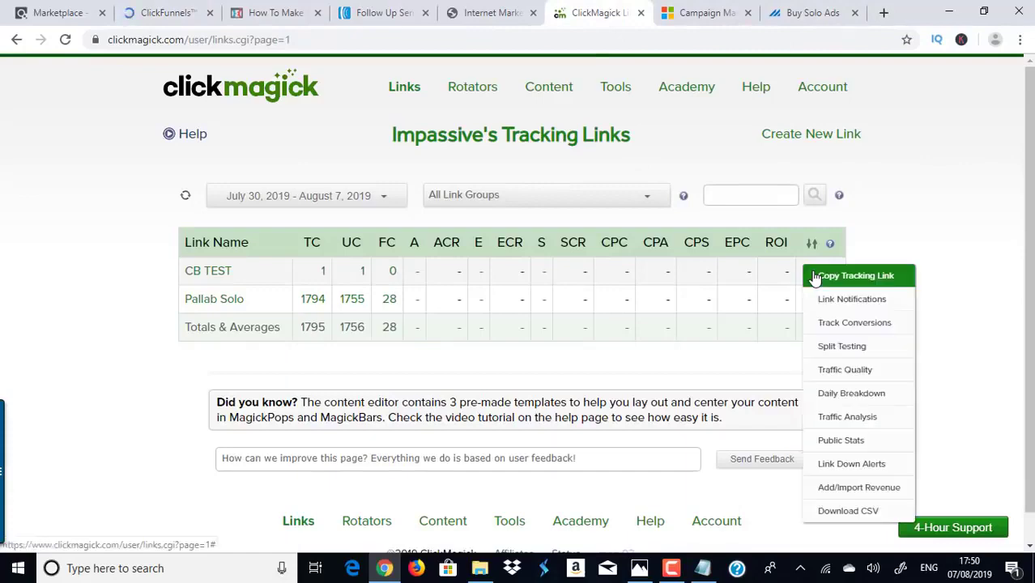
click(842, 327)
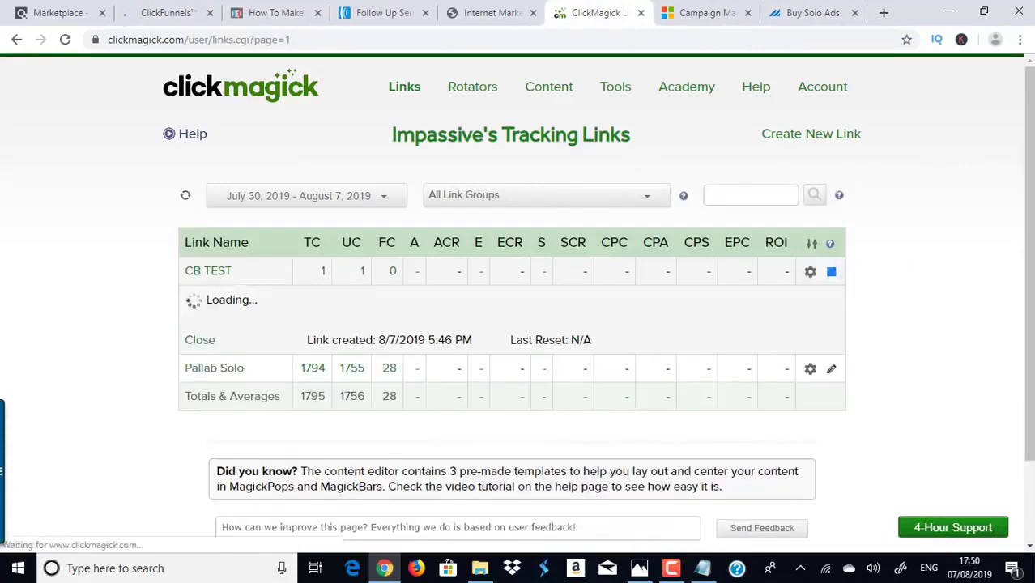
scroll(484, 192, down, 3)
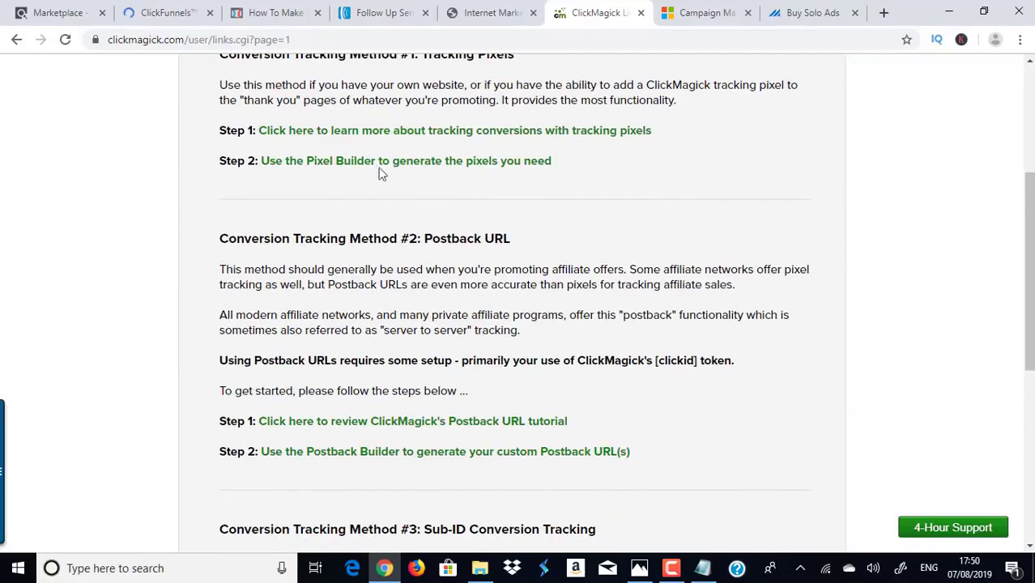
click(396, 164)
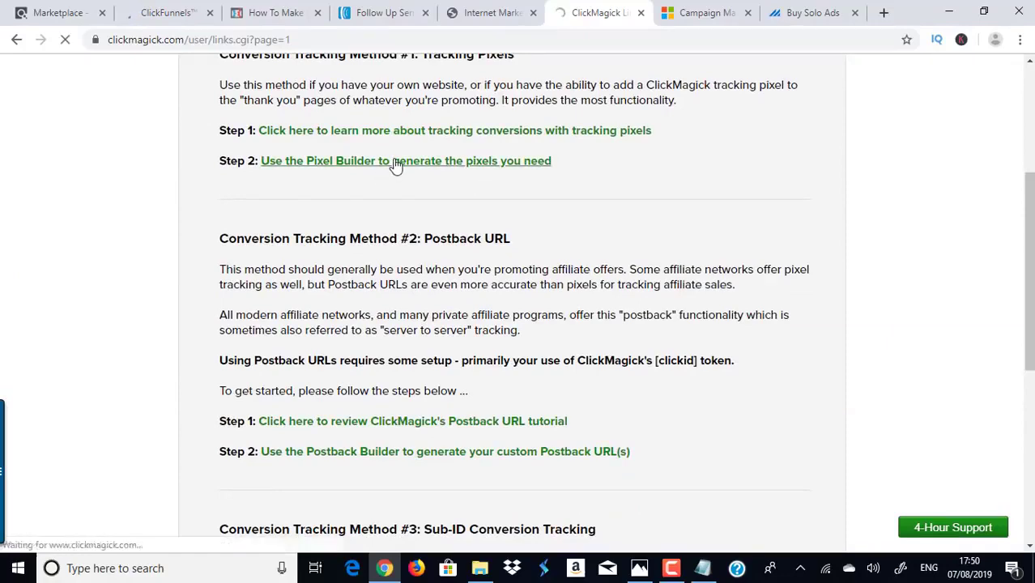
scroll(746, 353, down, 3)
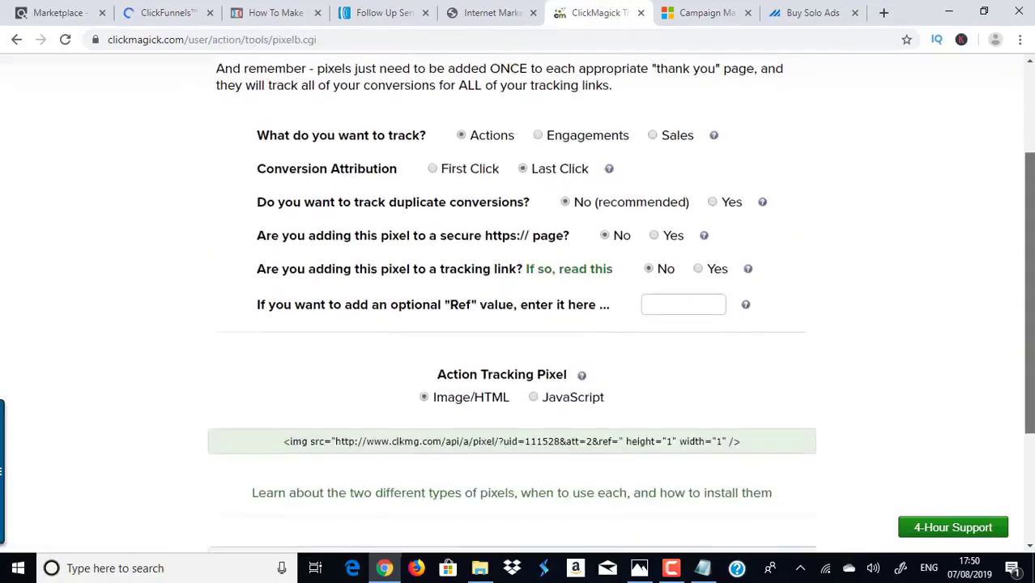
drag(747, 352, 267, 365)
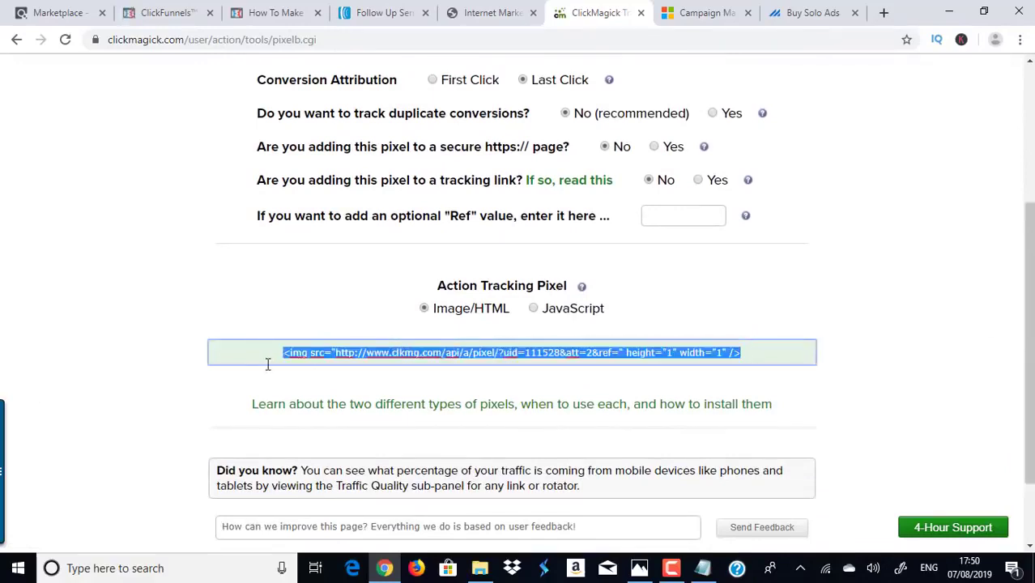
click(163, 13)
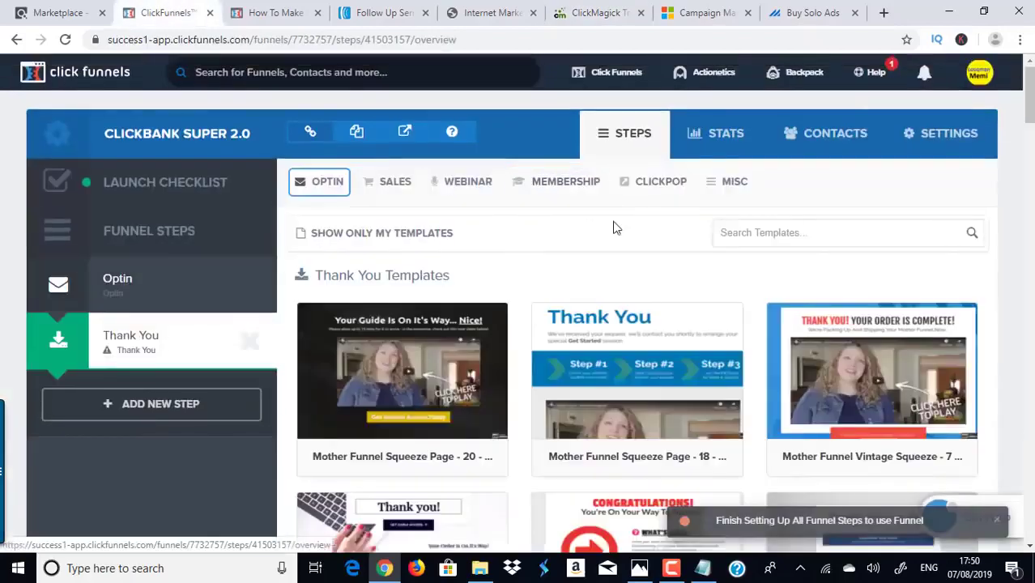
Step: Create the Thank You page from the '3 Step Thank You' template and open it for editing
mouse_move(324, 187)
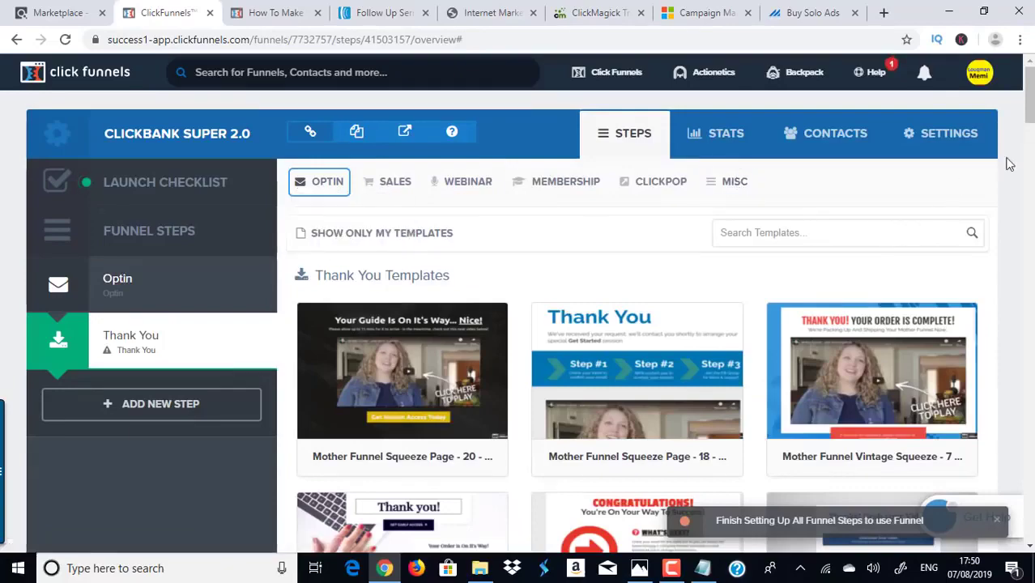
drag(1028, 95, 1028, 483)
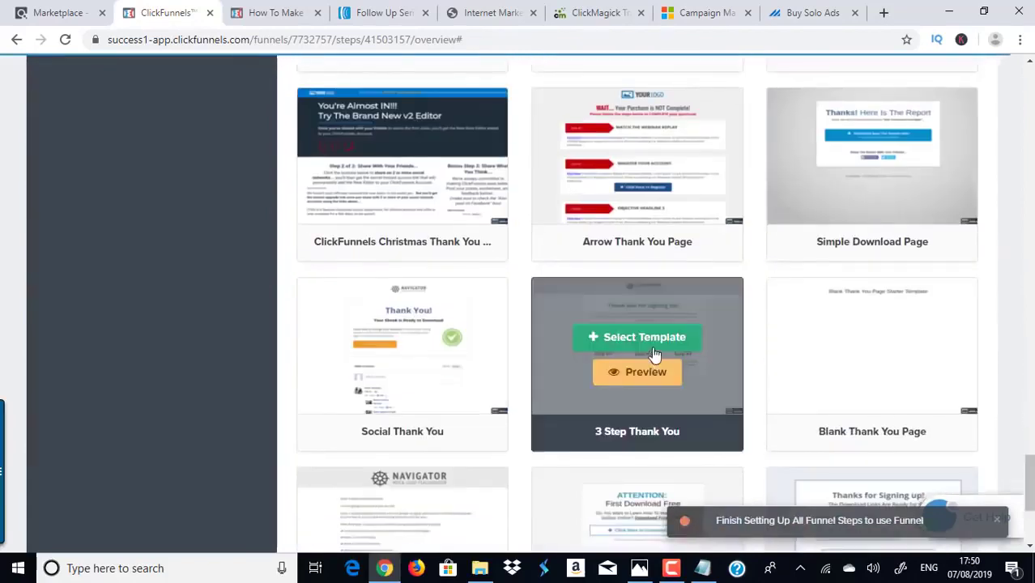
click(654, 343)
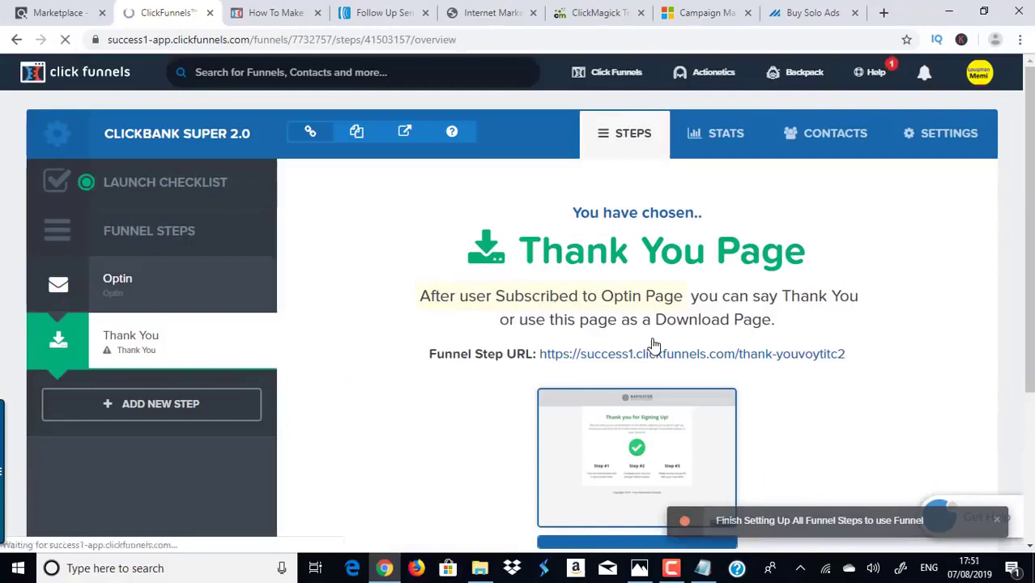
click(331, 467)
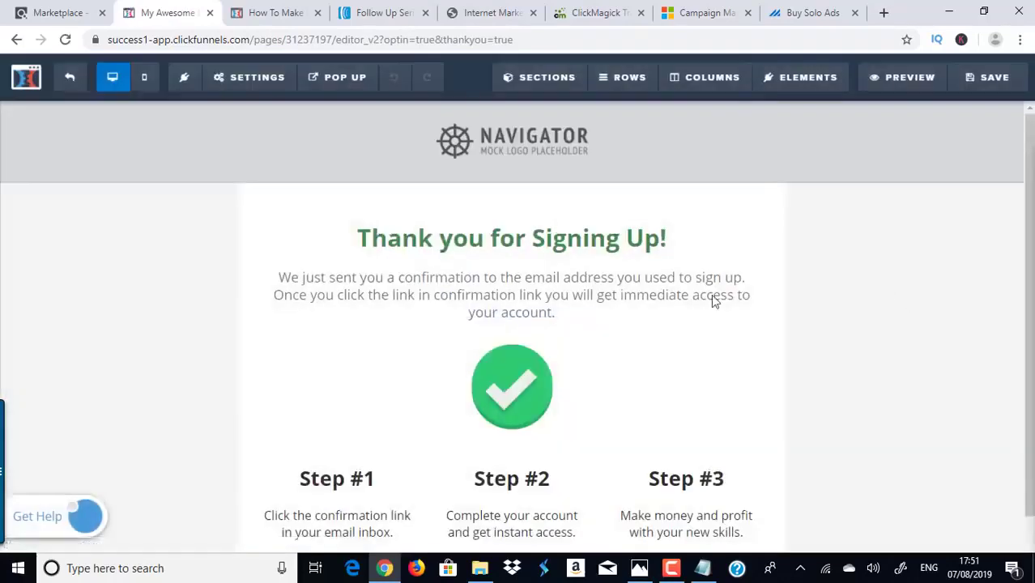
Step: Replace the confirmation paragraph with 'In the next 5 minutes, you will receive an email, make sure to check it out'
click(701, 301)
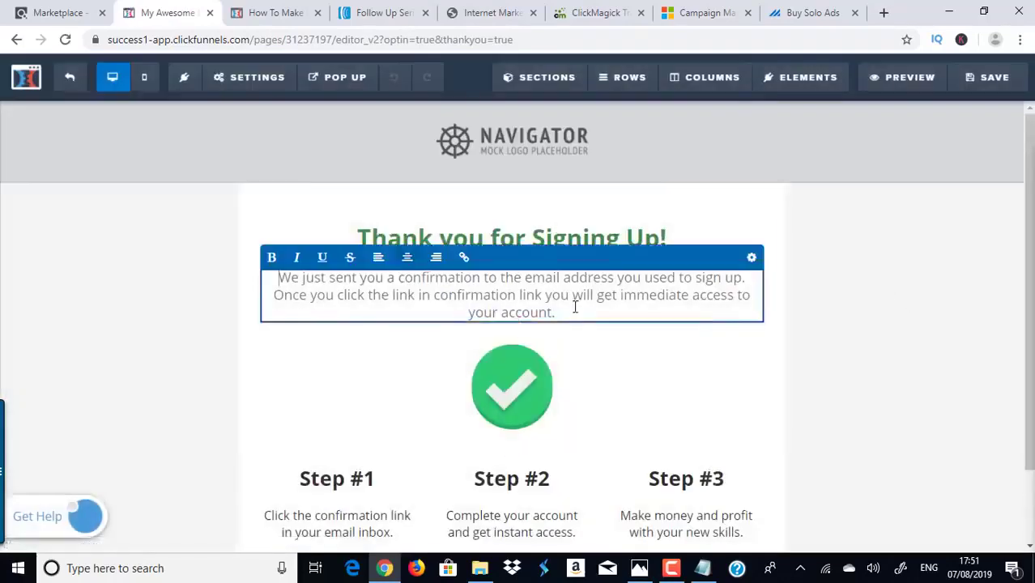
drag(572, 308, 279, 278)
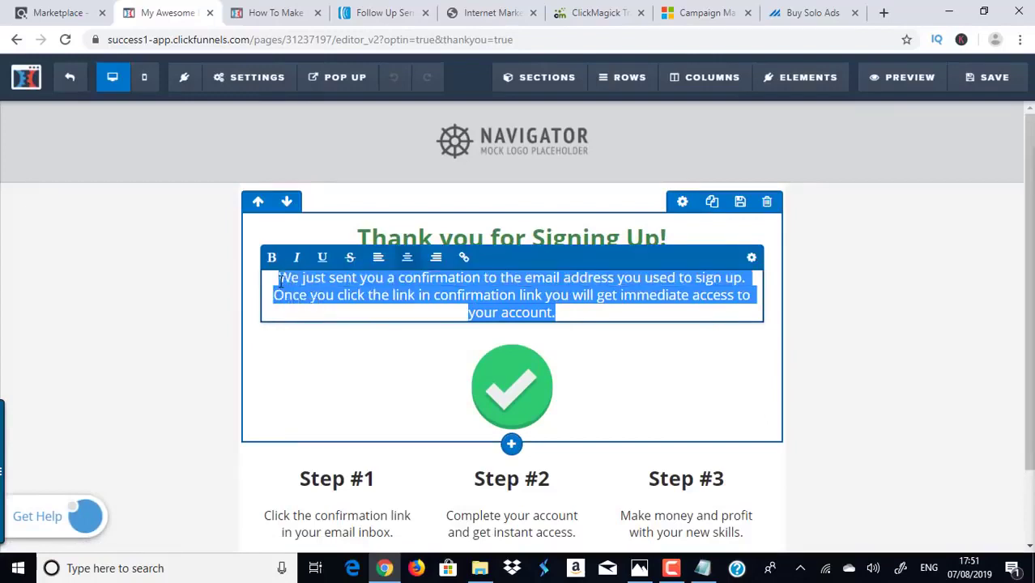
key(BackSpace)
text(In the next)
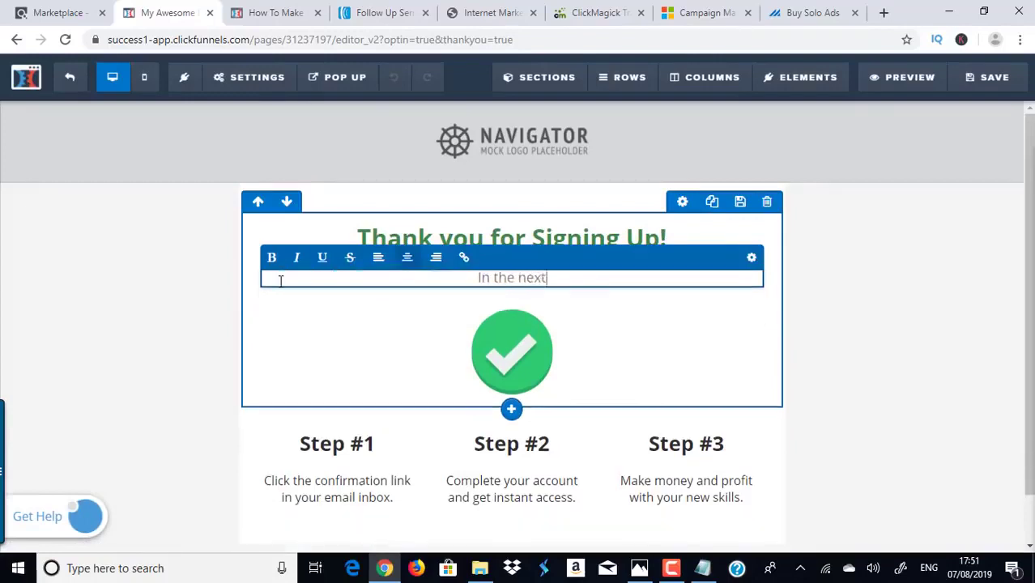
text( 5 mi nutes)
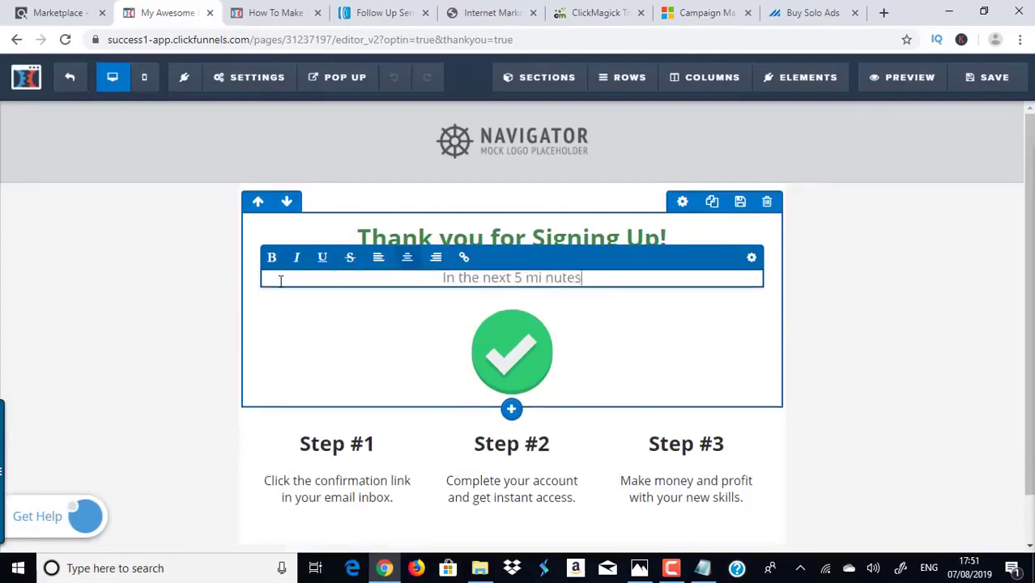
key(BackSpace)
key(BackSpace)
key(BackSpace)
key(BackSpace)
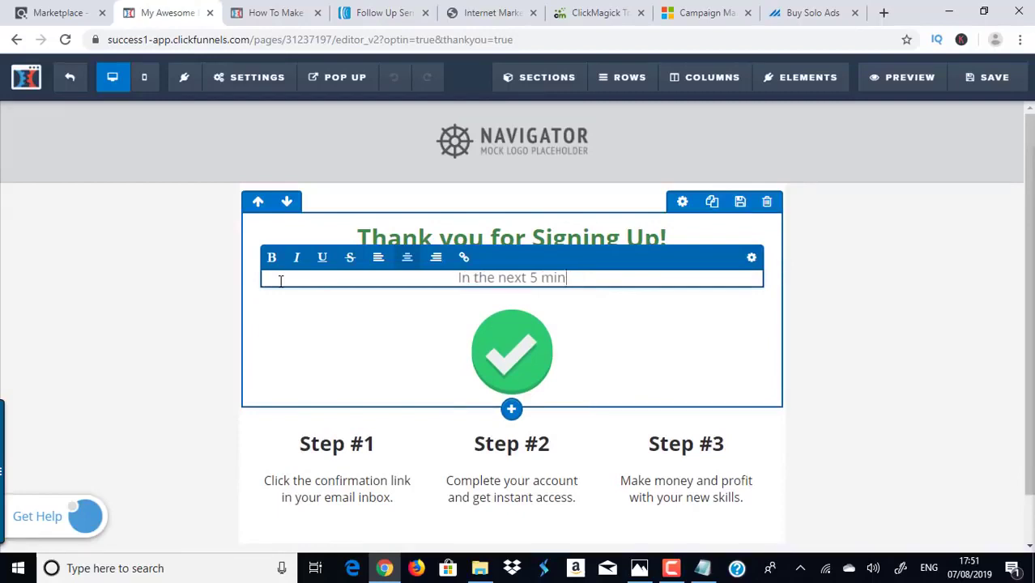
text(utes, you w)
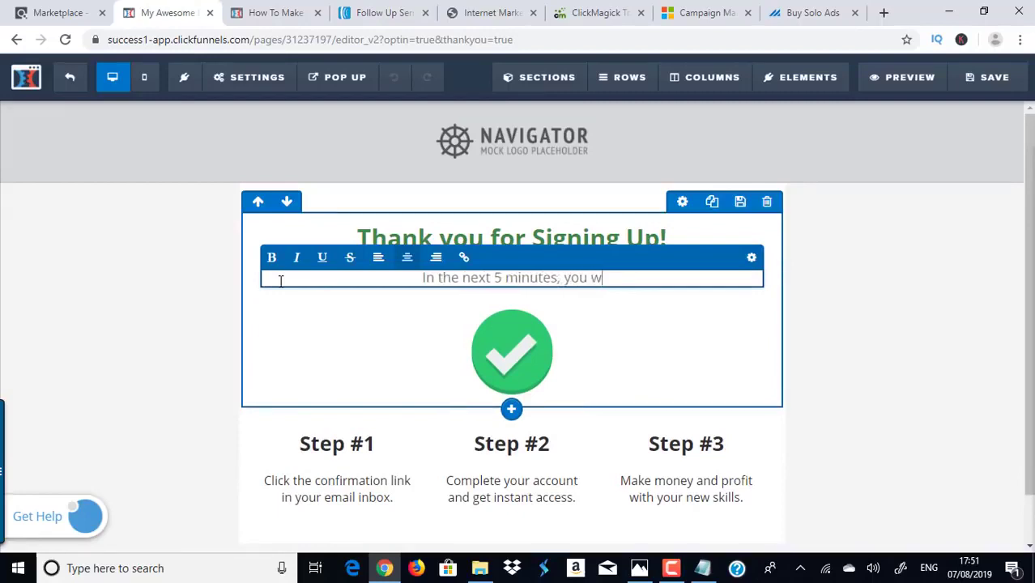
text(ill re)
text(ve )
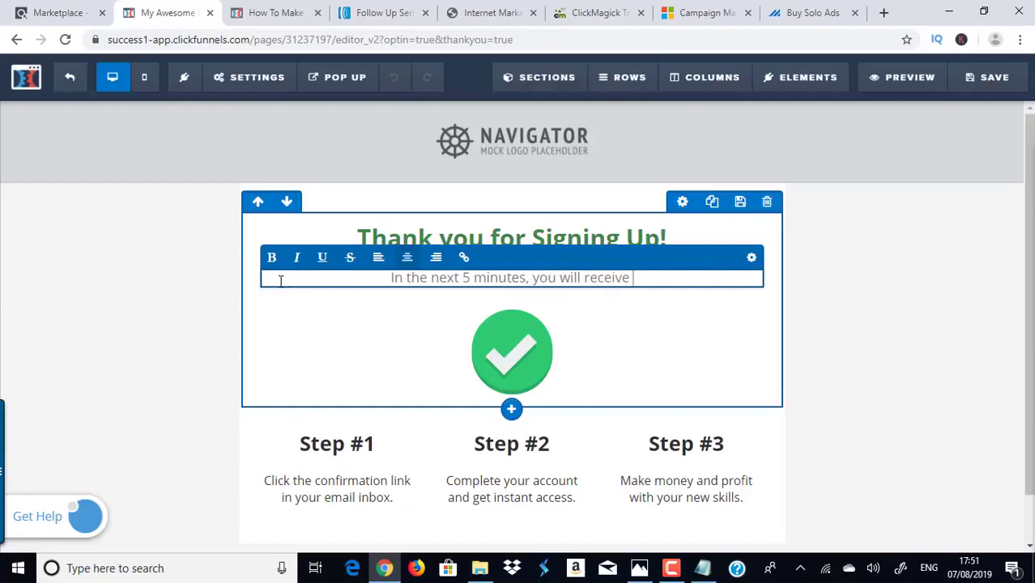
text(an email, )
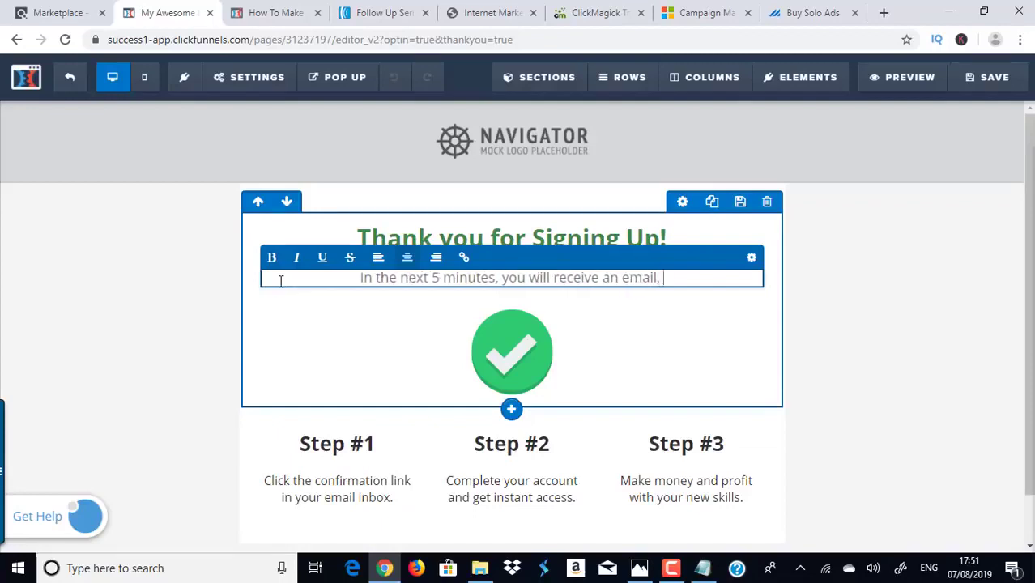
text(make sure t)
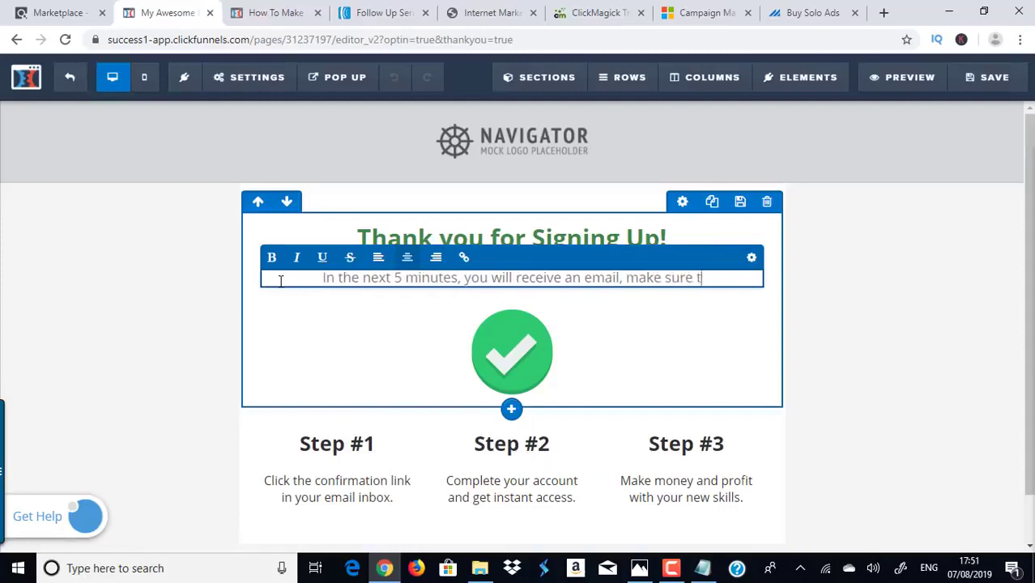
text(o check it out)
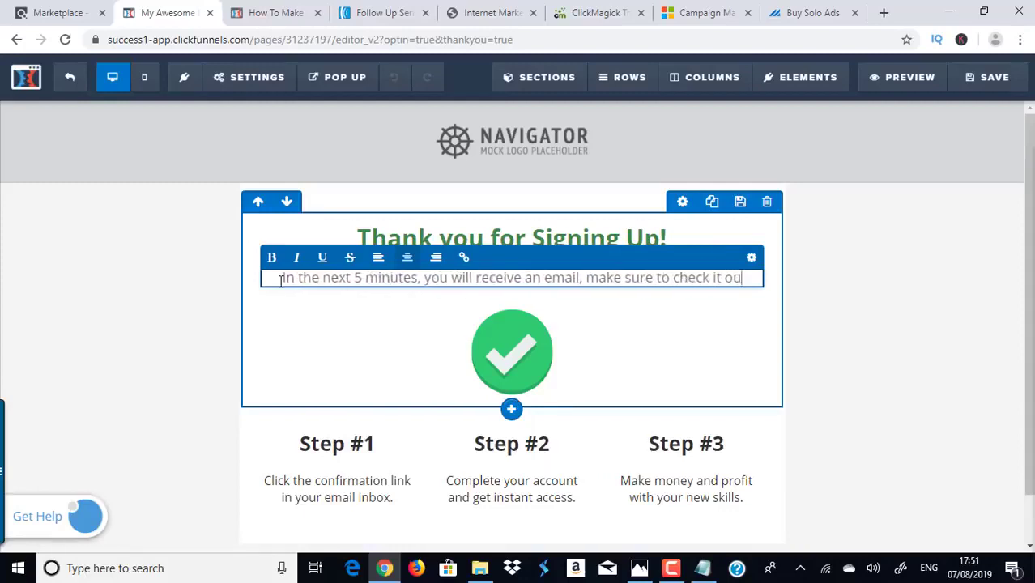
click(864, 328)
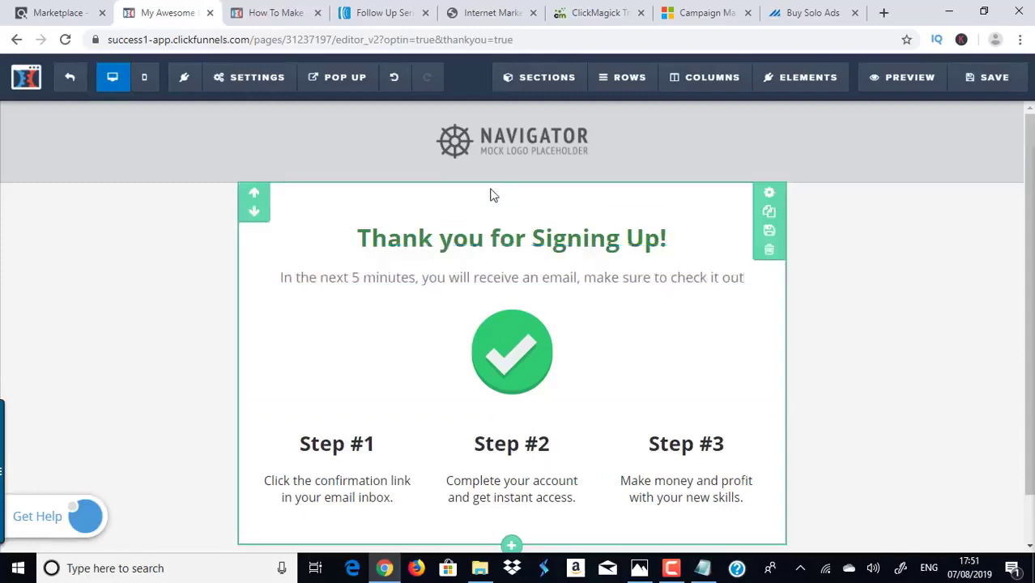
Step: Delete the logo header, three-step row and copyright row, confirming each removal
click(934, 134)
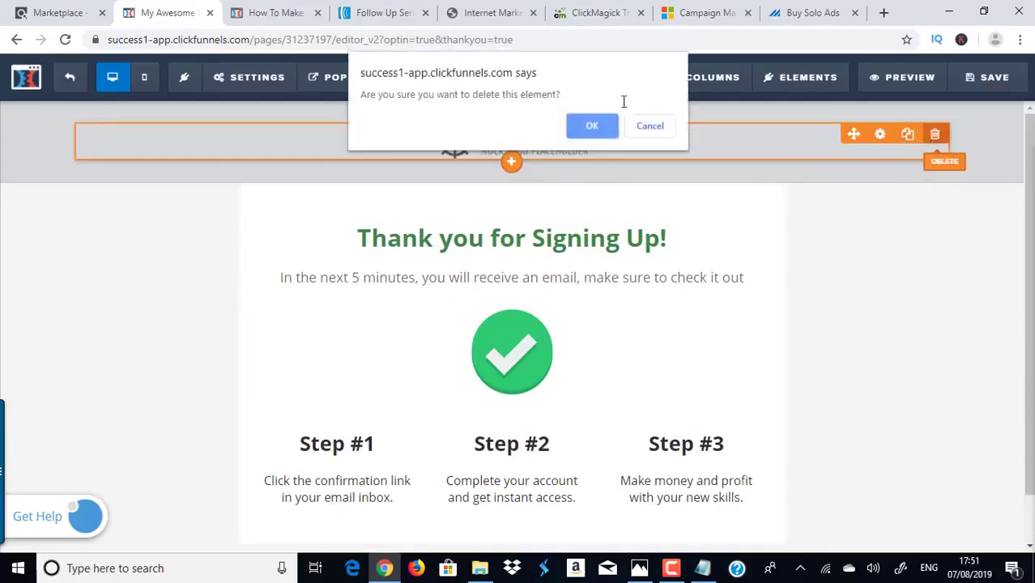
click(592, 126)
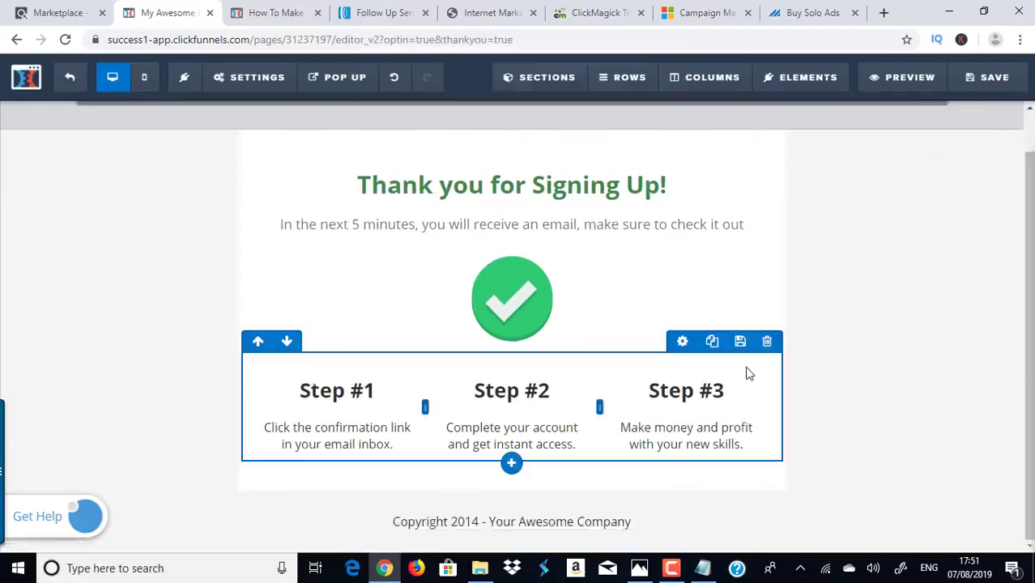
click(767, 341)
click(601, 127)
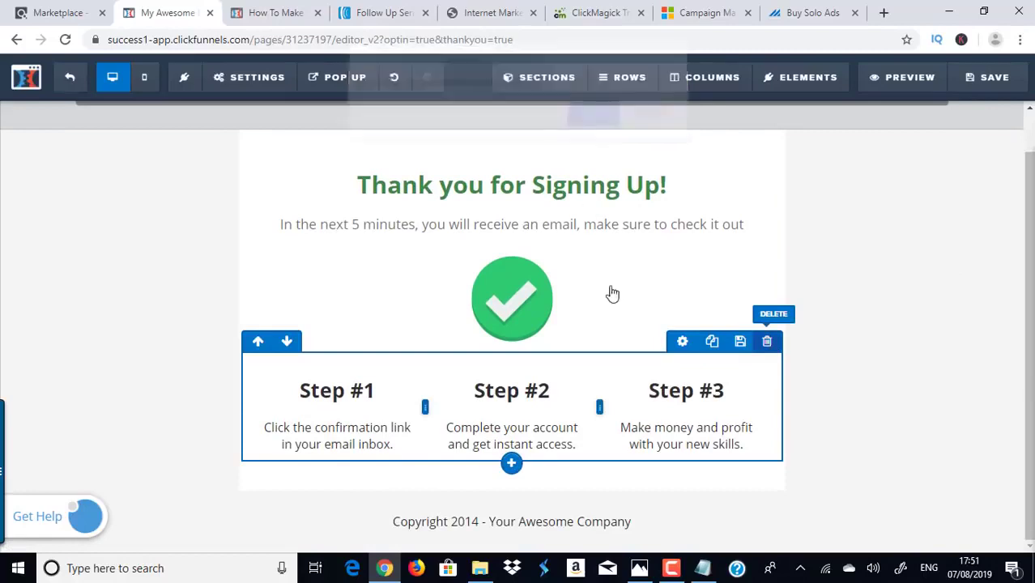
click(918, 431)
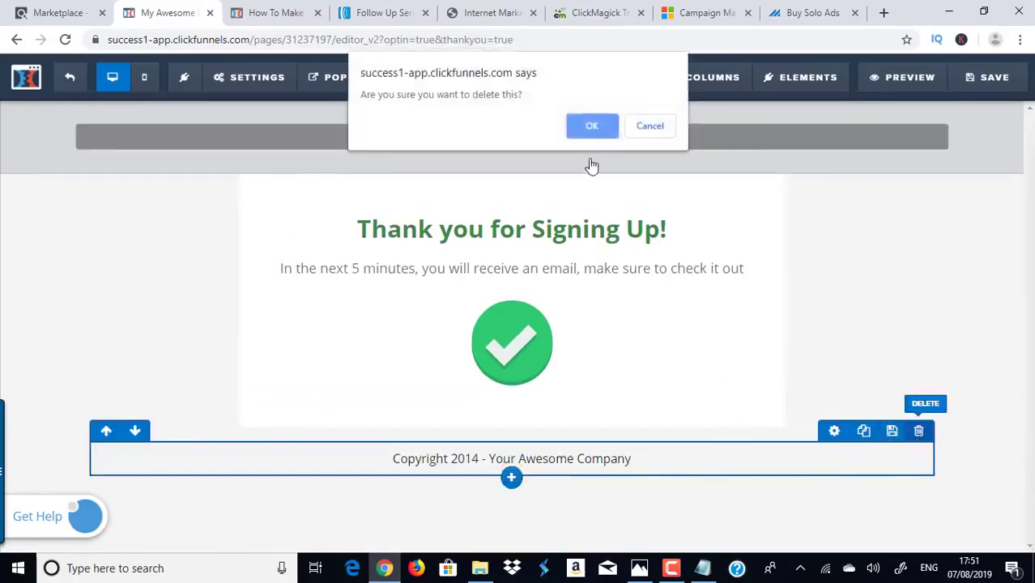
click(590, 127)
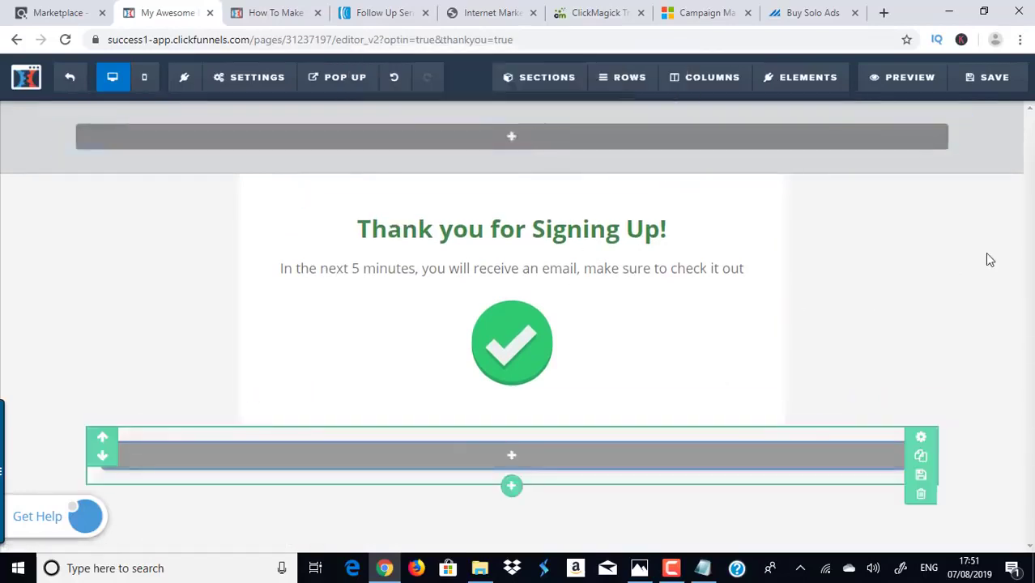
click(270, 84)
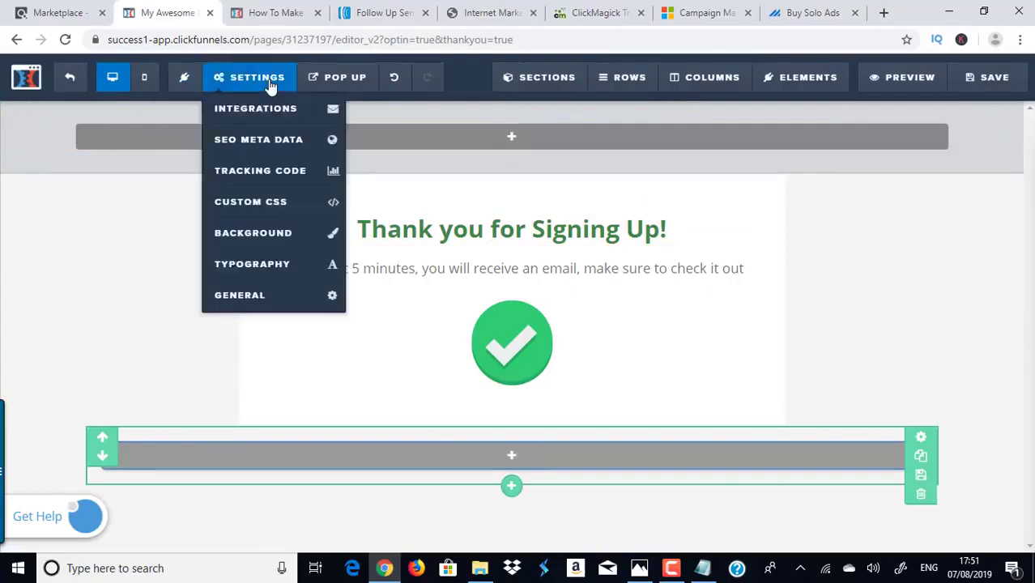
Step: Paste the ClickMagick pixel into the page's Header Code tracking settings and save
click(289, 173)
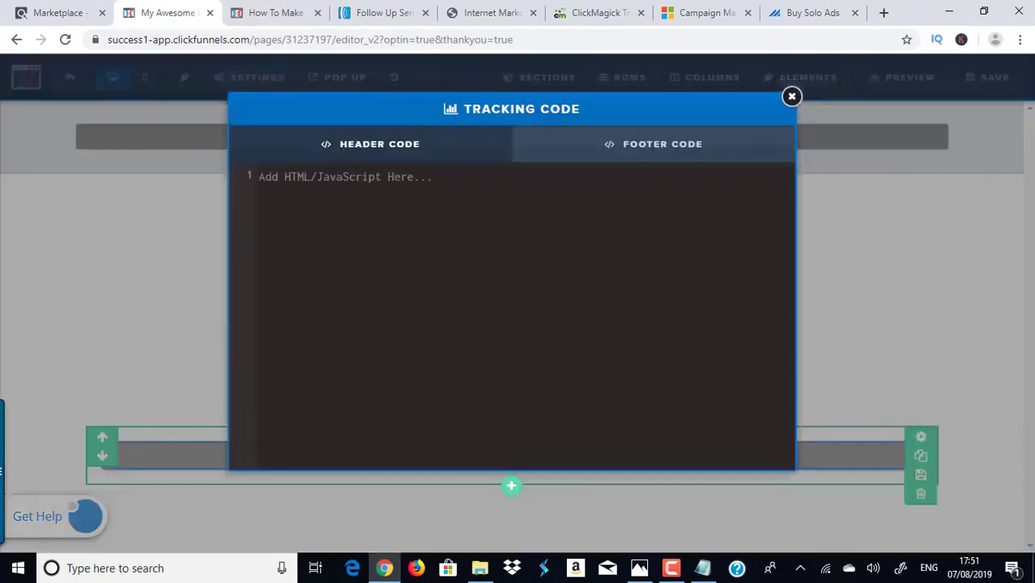
click(419, 237)
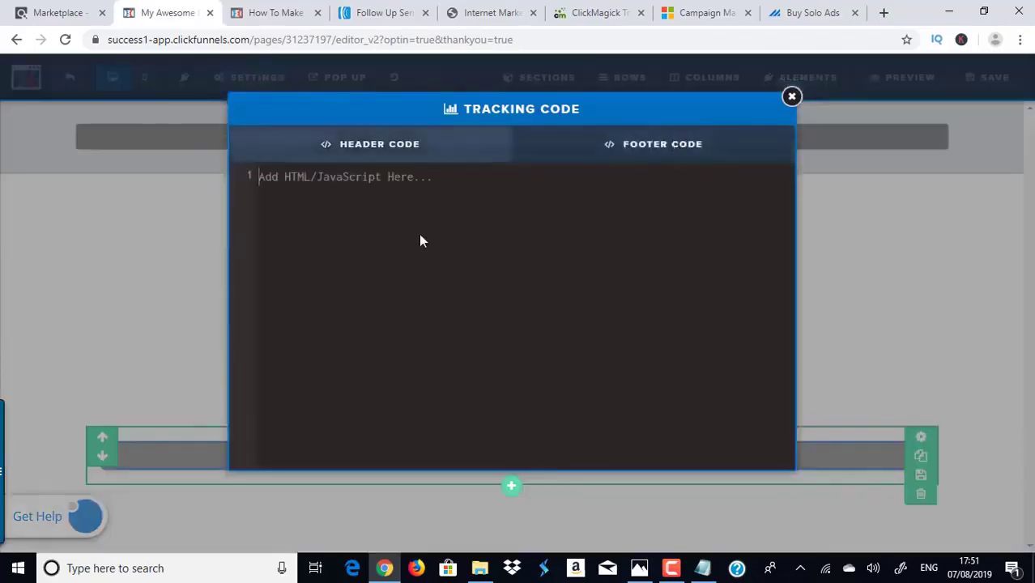
text(<img src="http://www.clkmg.com/api/a/pixel/?uid=111528&att=2&ref=" height="1" width="1" />)
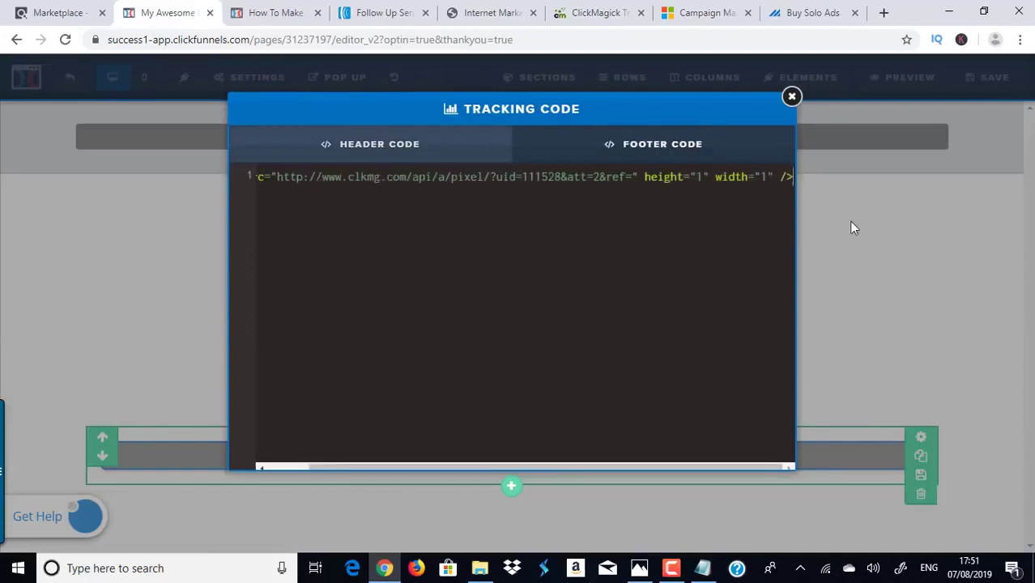
click(791, 97)
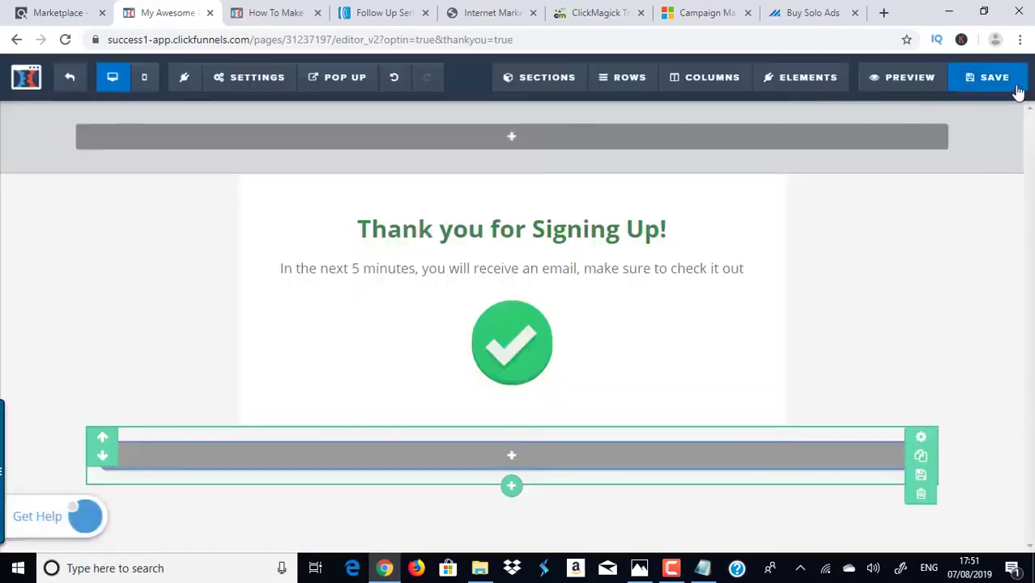
click(1017, 91)
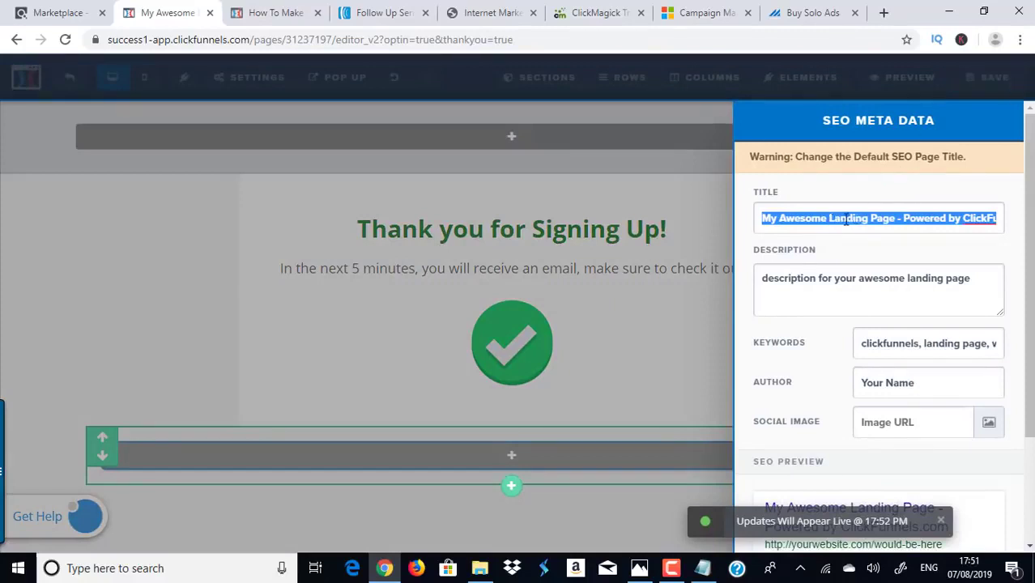
Step: Set the page's SEO title to 'Thank you', save, and return to the funnel overview
text(Thank you)
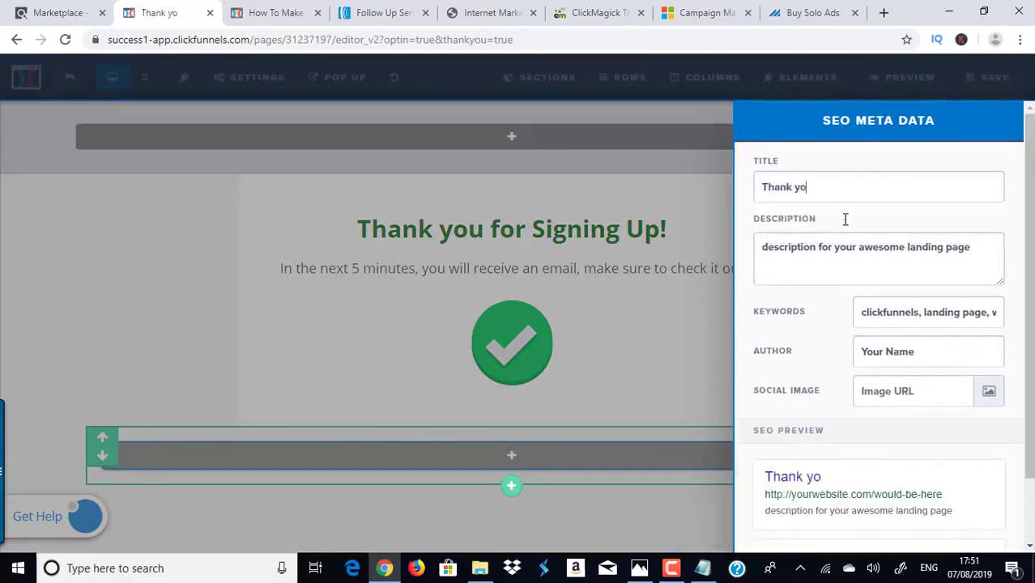
click(628, 278)
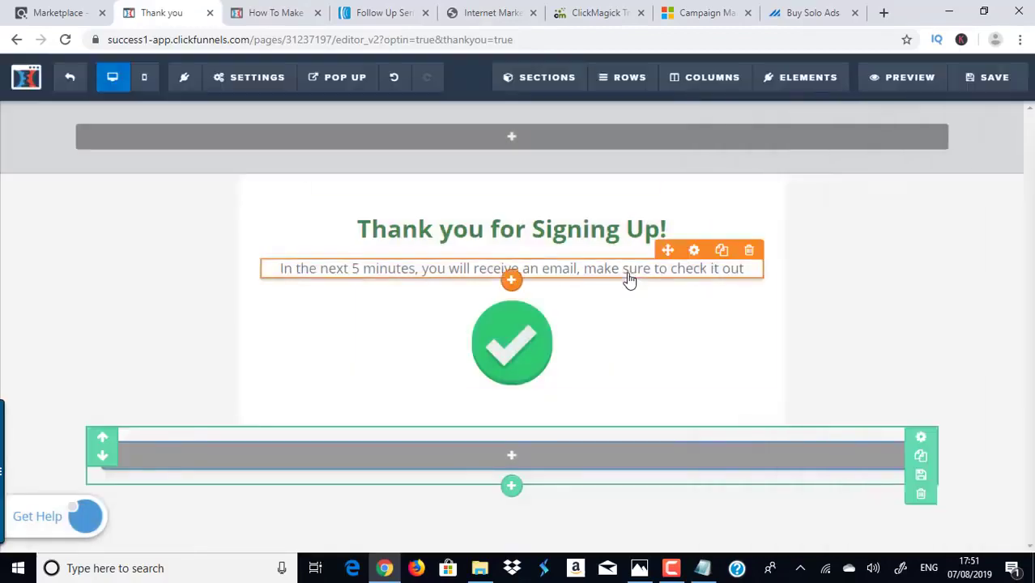
click(998, 87)
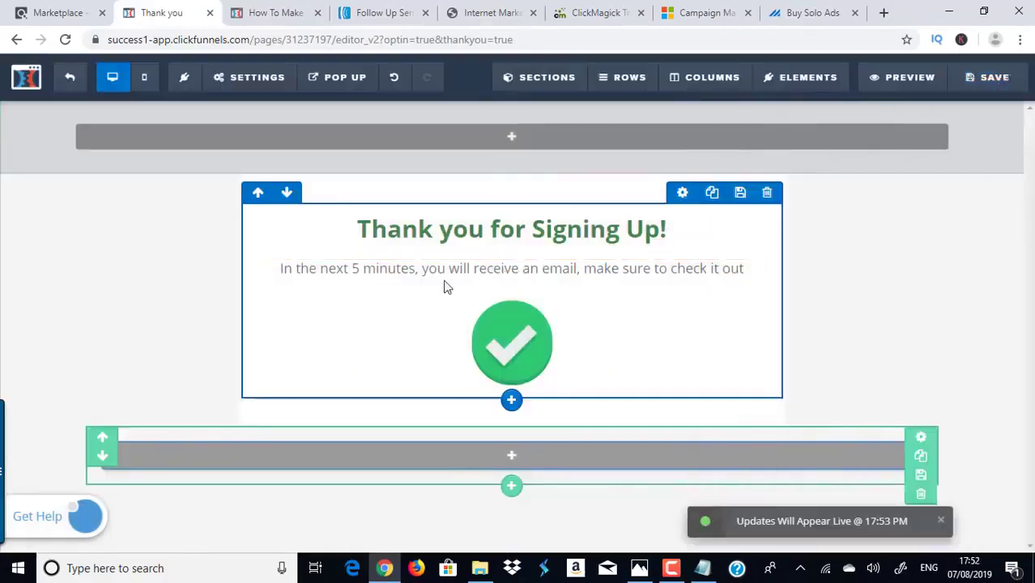
click(70, 76)
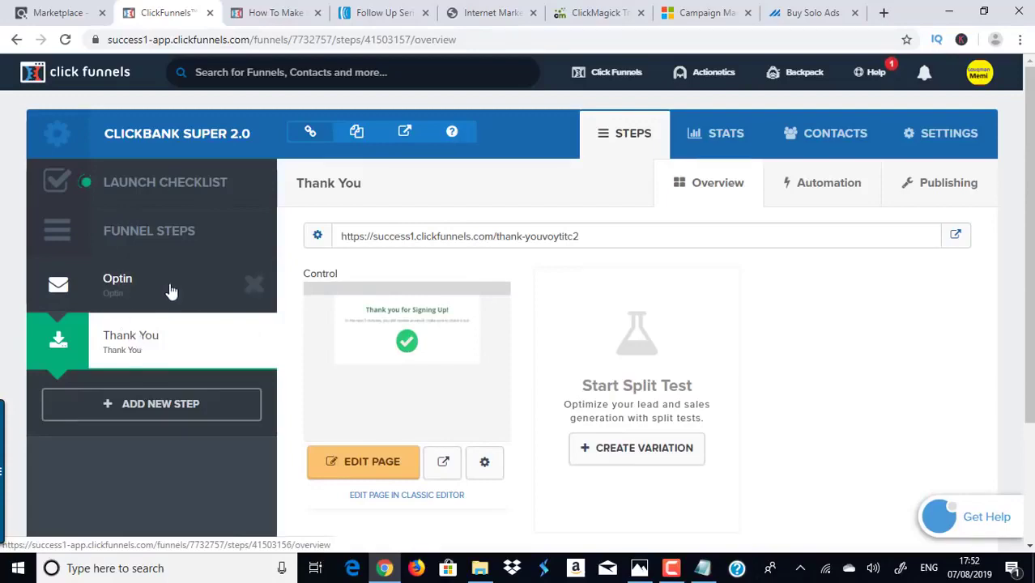
Step: Preview the Hawaii opt-in page, then go back to the ClickMagick Tracking Pixel Builder
click(271, 12)
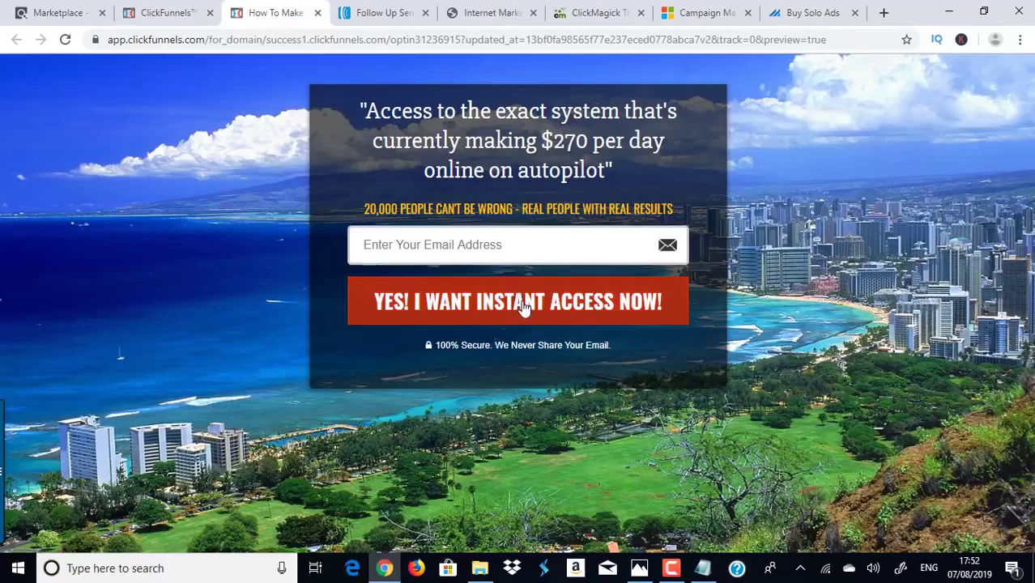
click(188, 13)
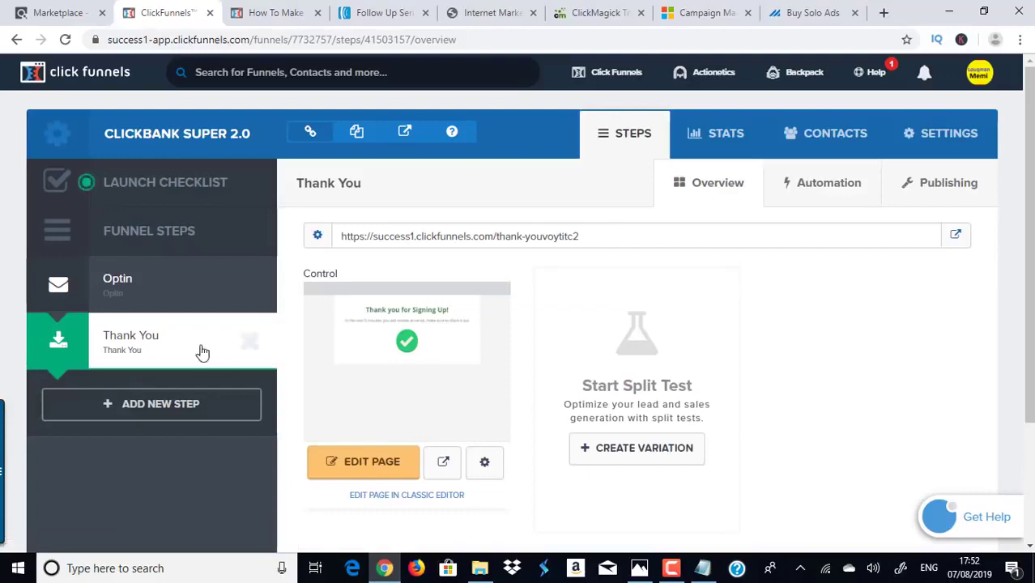
click(597, 12)
scroll(1029, 324, up, 3)
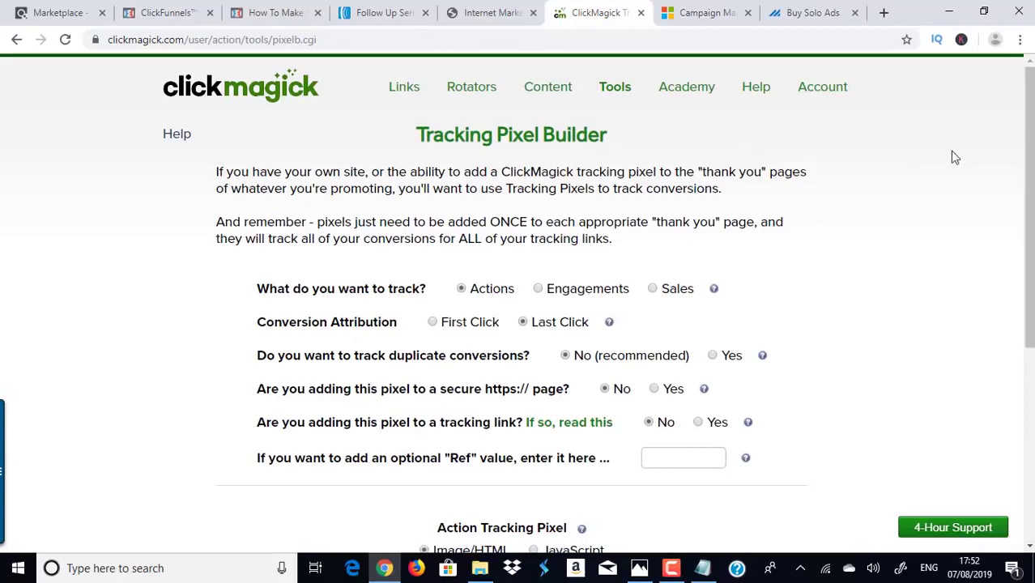
Step: Go back to the tracking links list showing CB TEST with 1 click and 0 conversions
click(17, 40)
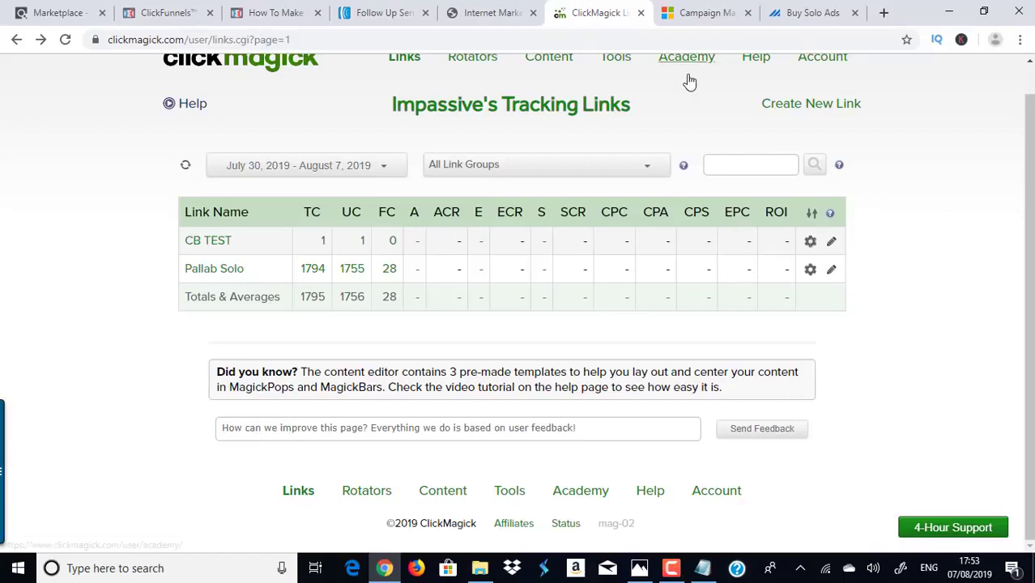
Step: Glance at Udimi solo ads, then show ClickBank's E-business & E-marketing listings by popularity
click(818, 11)
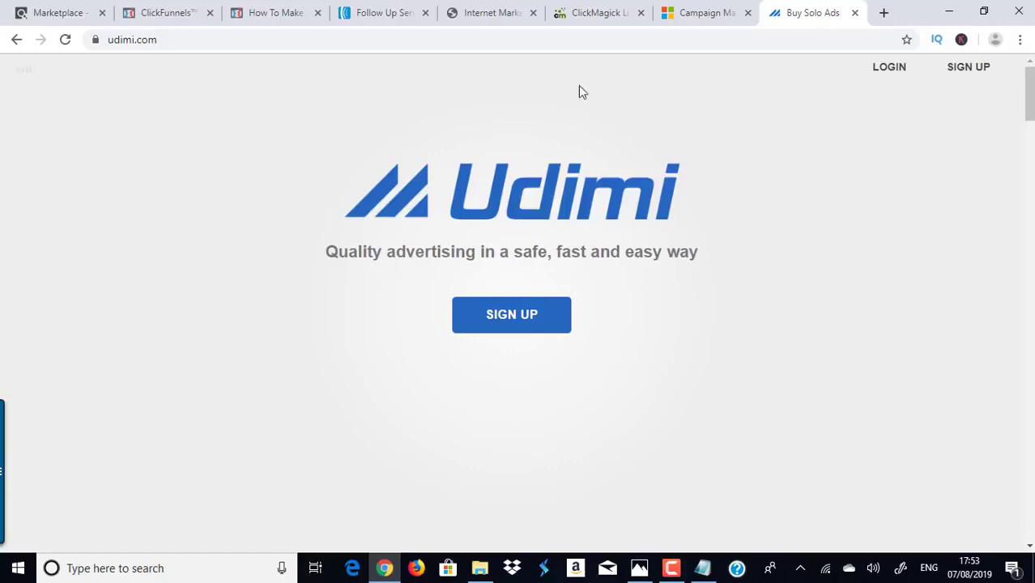
click(594, 10)
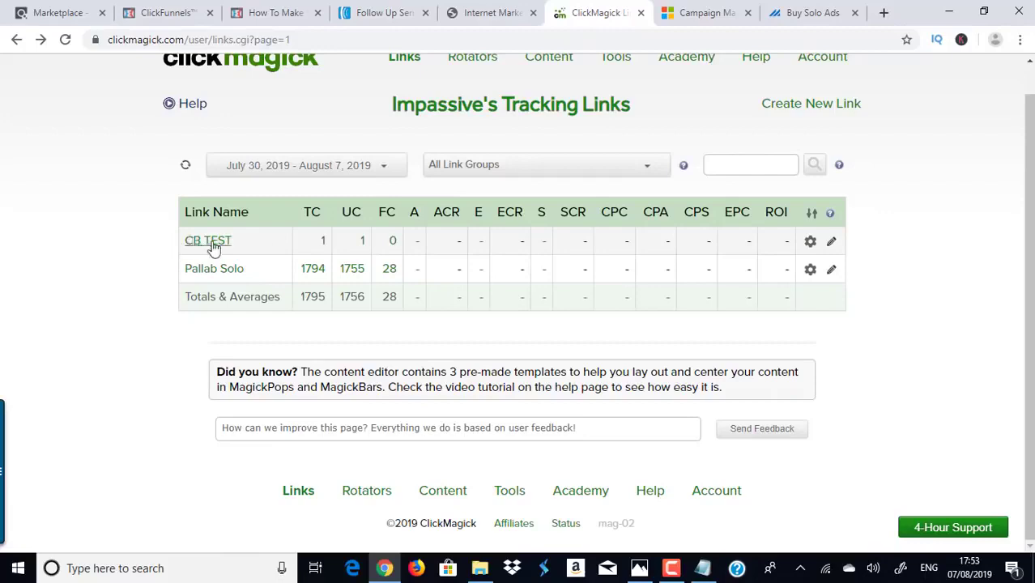
scroll(518, 105, up, 1)
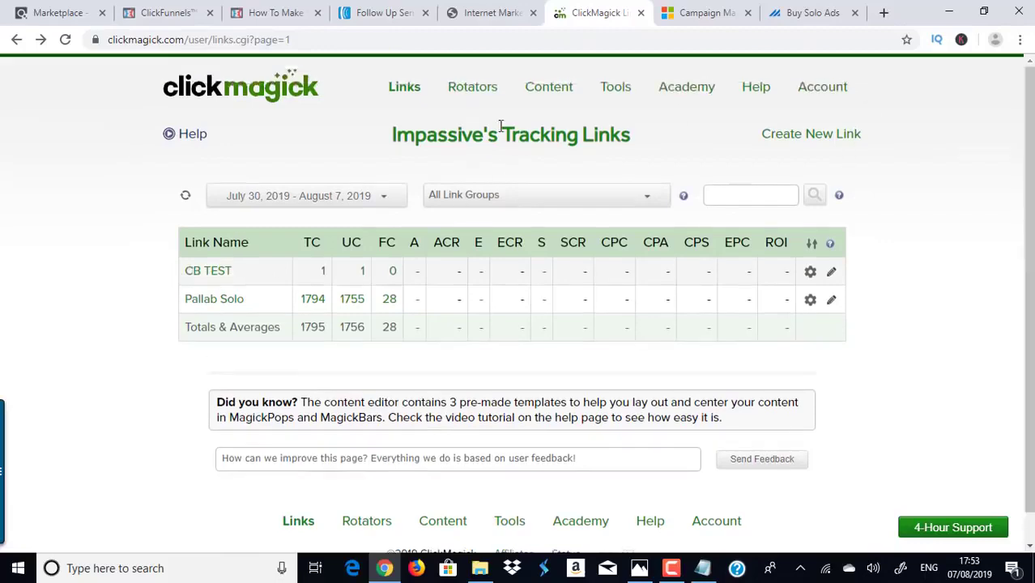
click(53, 13)
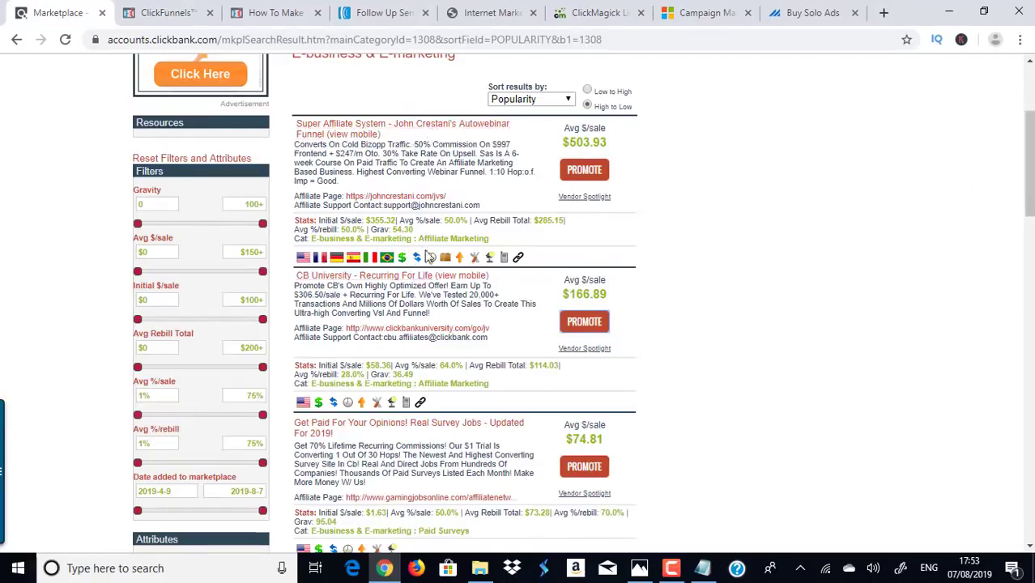
click(587, 10)
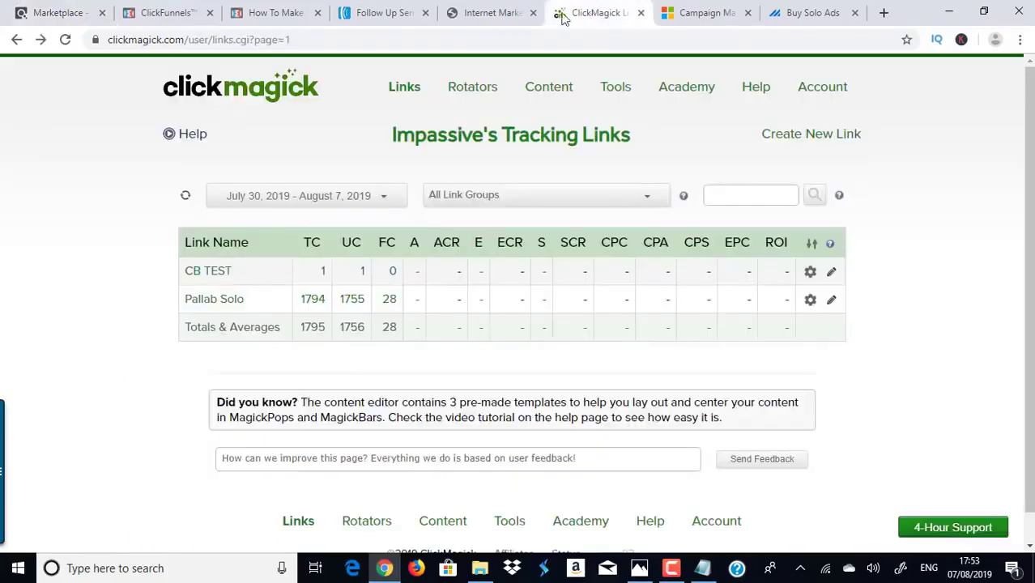
click(472, 89)
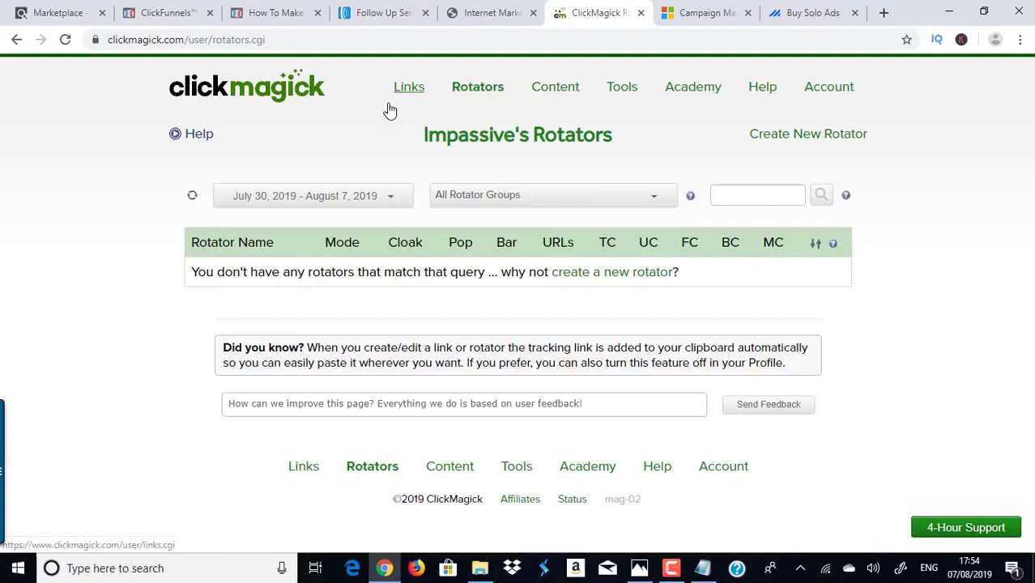
click(14, 40)
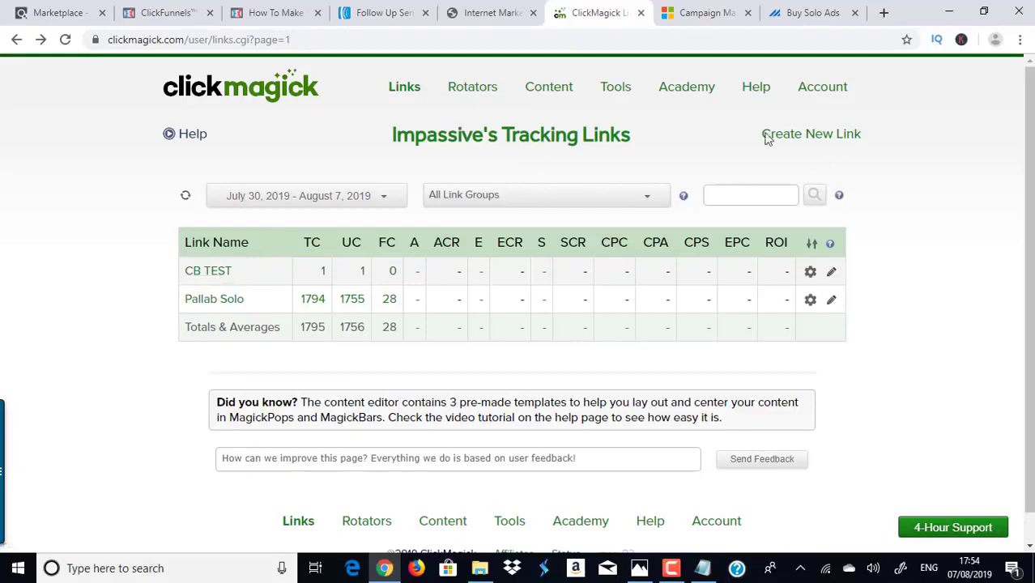
click(59, 15)
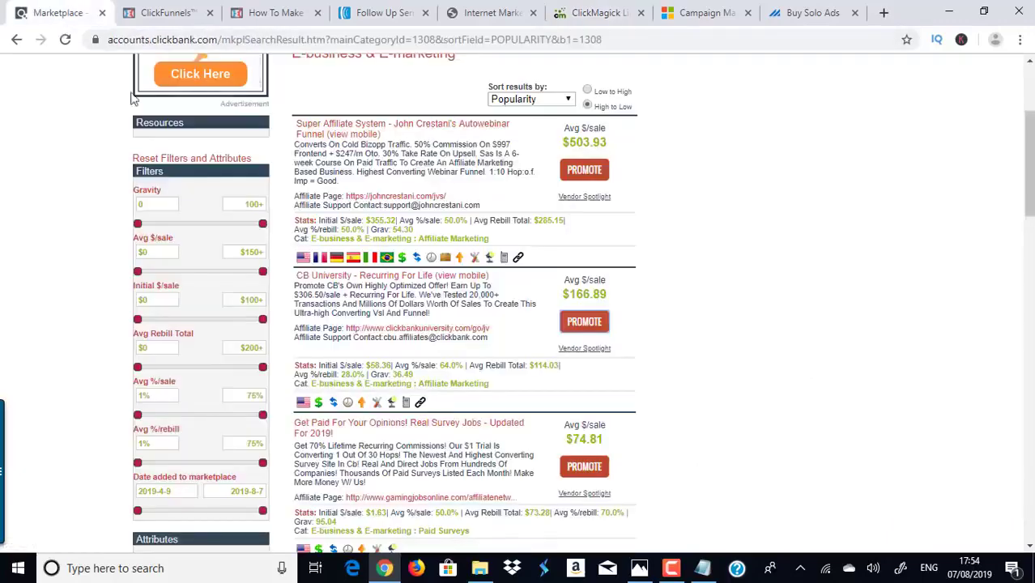
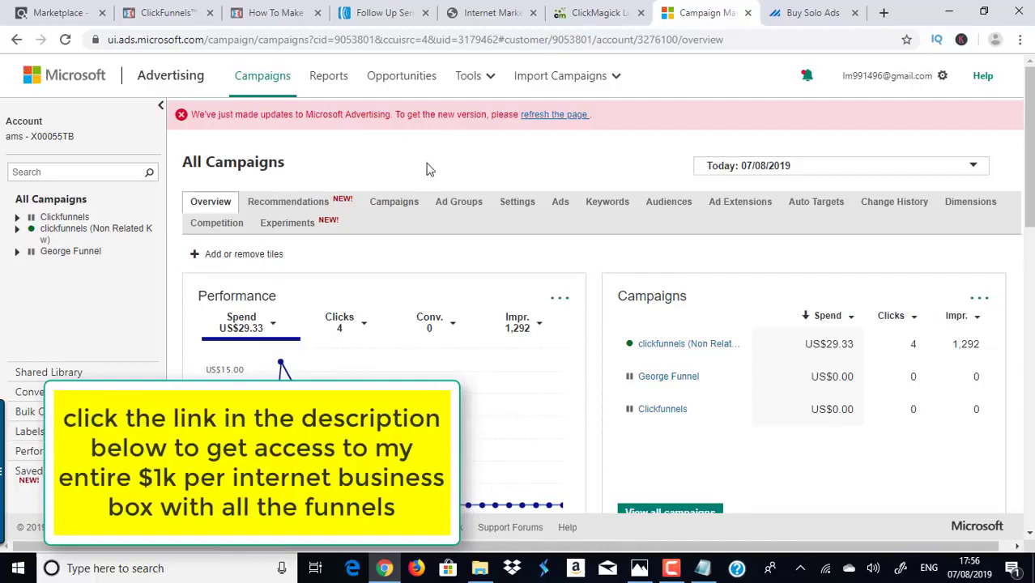
Step: From the Campaigns list, create a new campaign with 'Visits to my website' as its goal
click(397, 207)
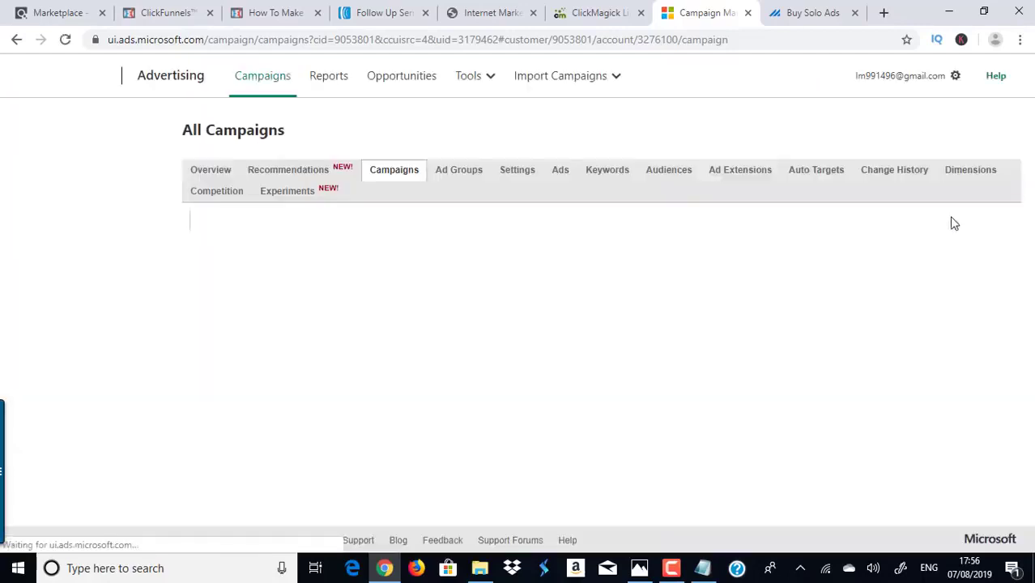
click(226, 425)
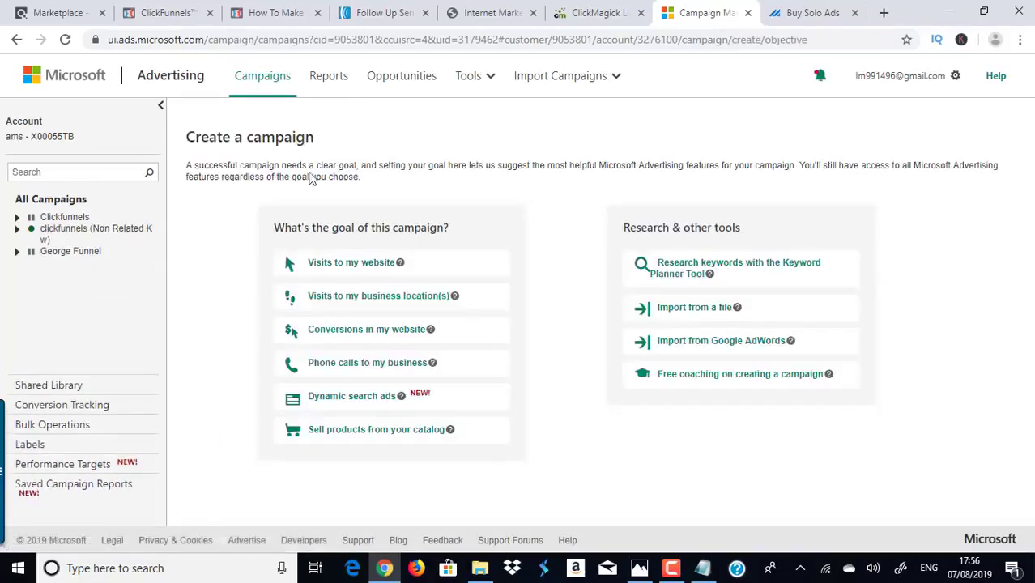
click(338, 269)
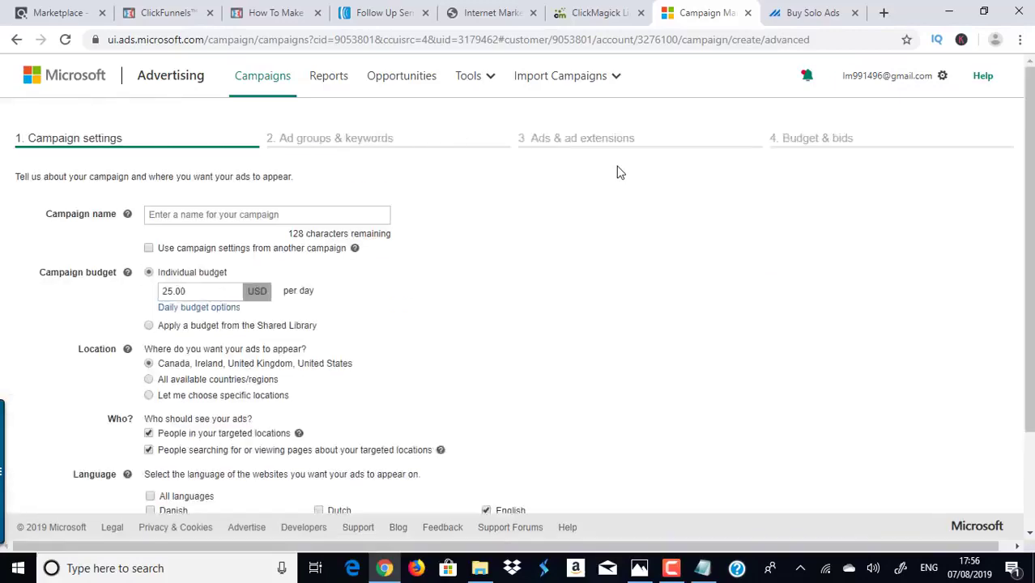
Step: Name the campaign 'Clickbank Univeristy'
click(258, 212)
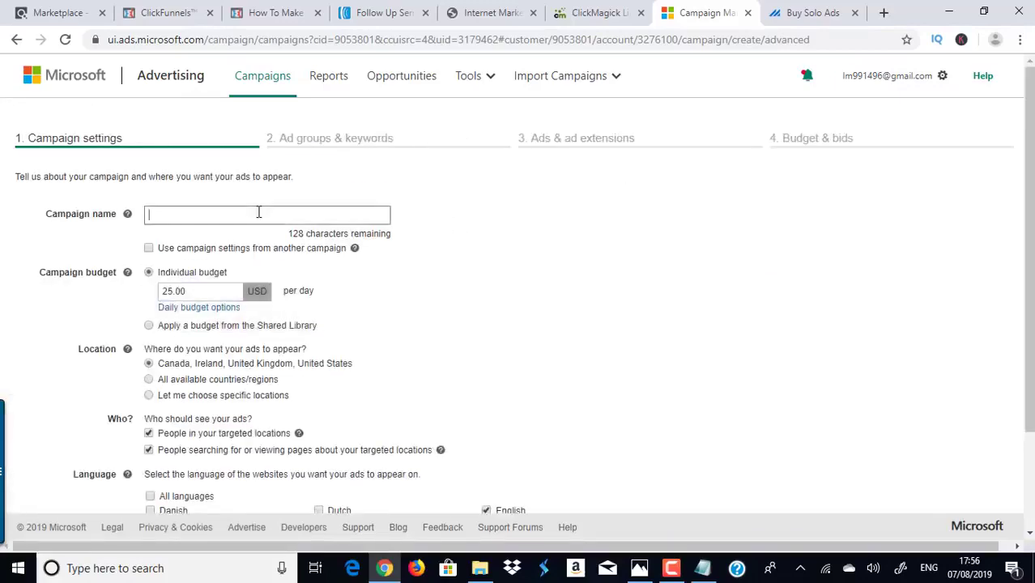
text(Clickbank Univ)
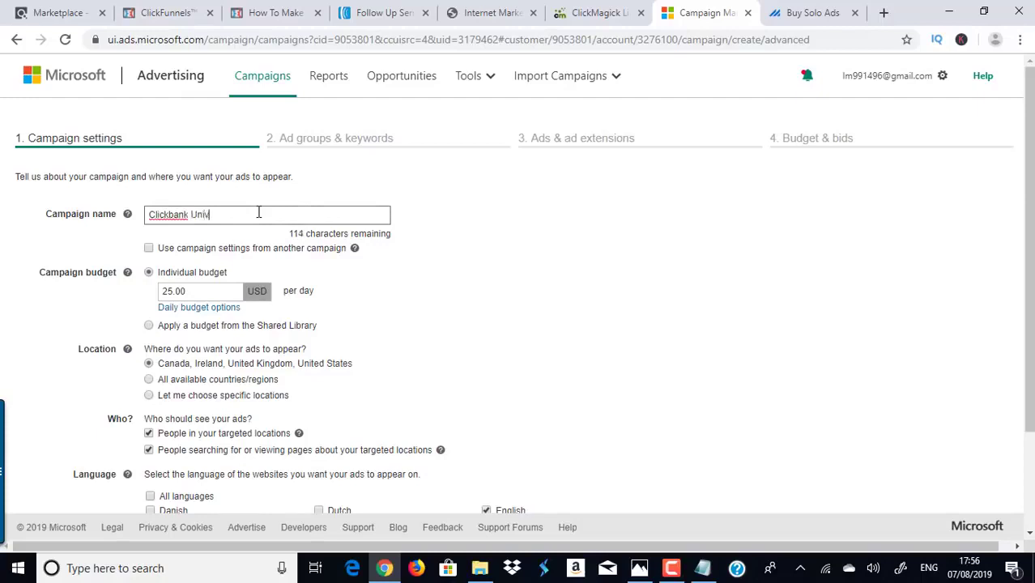
text(eristy)
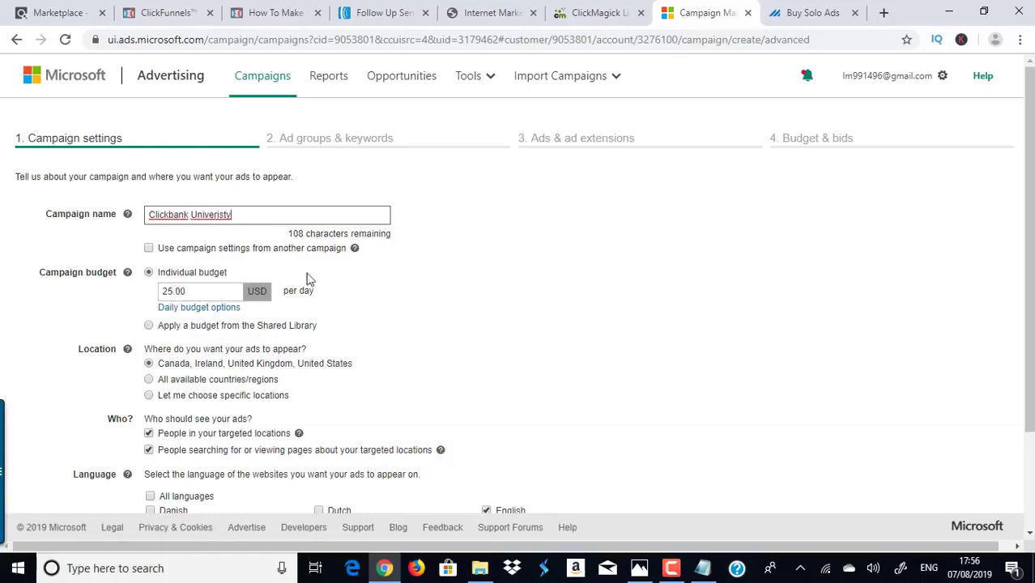
scroll(1027, 268, down, 1)
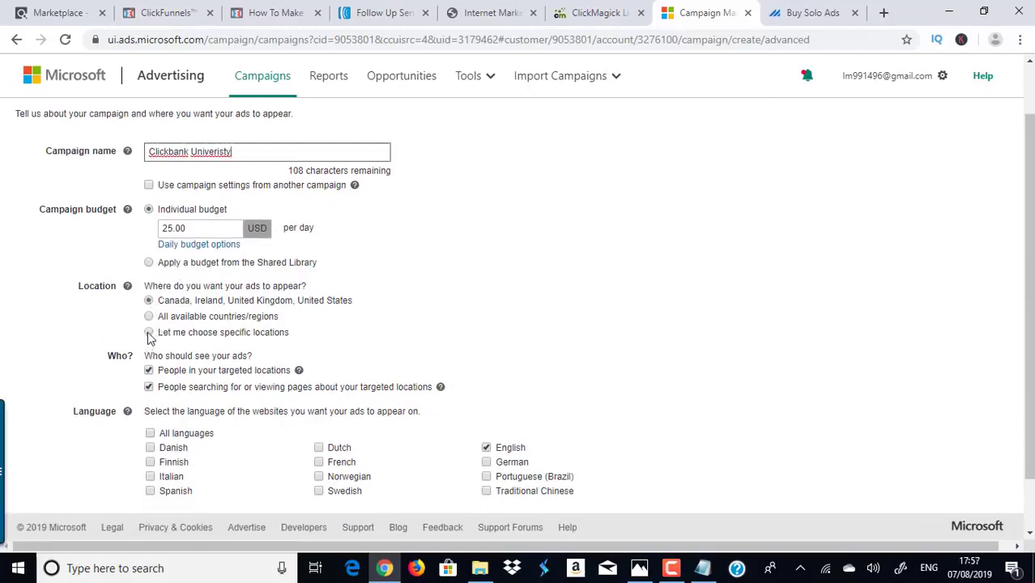
Step: Target only people located in the United States, not those searching about it
click(149, 387)
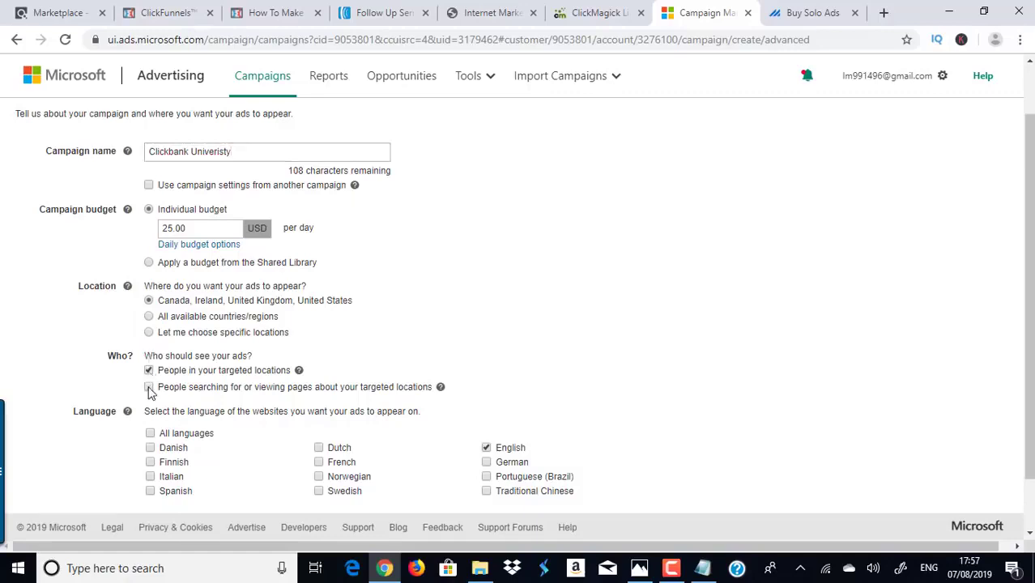
click(150, 332)
click(221, 364)
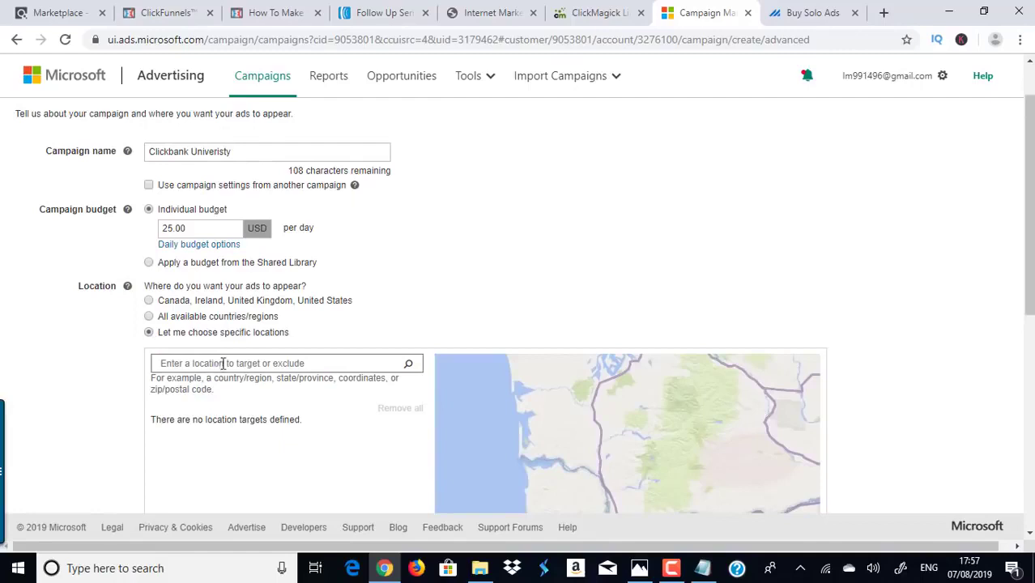
text(united states)
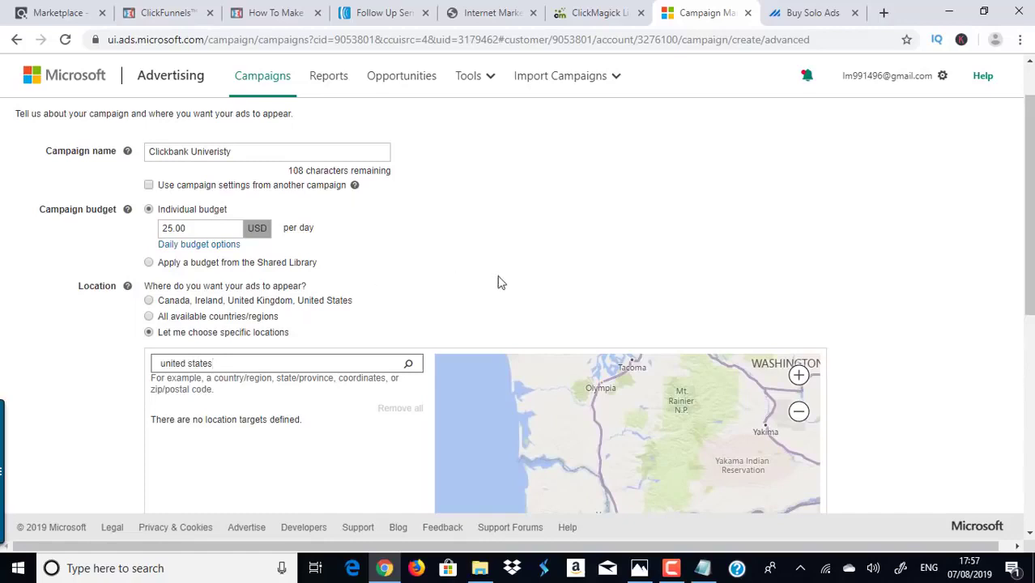
key(Return)
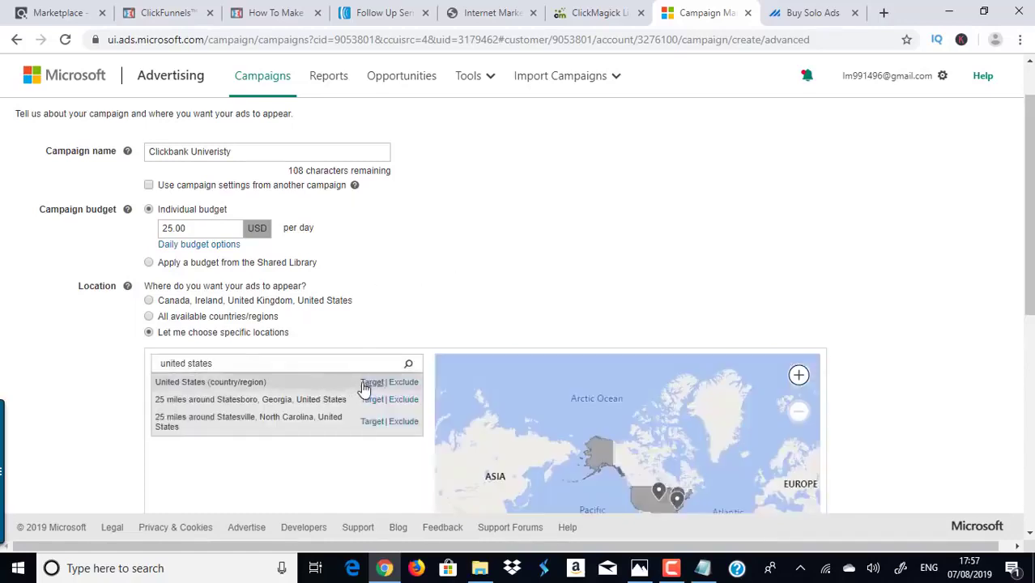
click(370, 385)
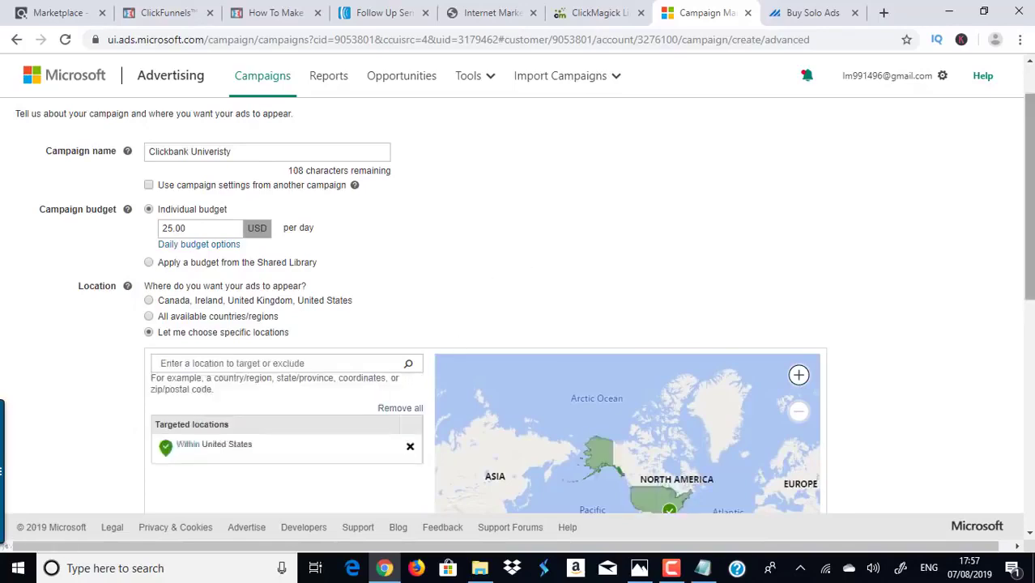
Step: Save the campaign settings and continue to the Ad groups & keywords step
scroll(649, 322, down, 2)
scroll(486, 307, down, 3)
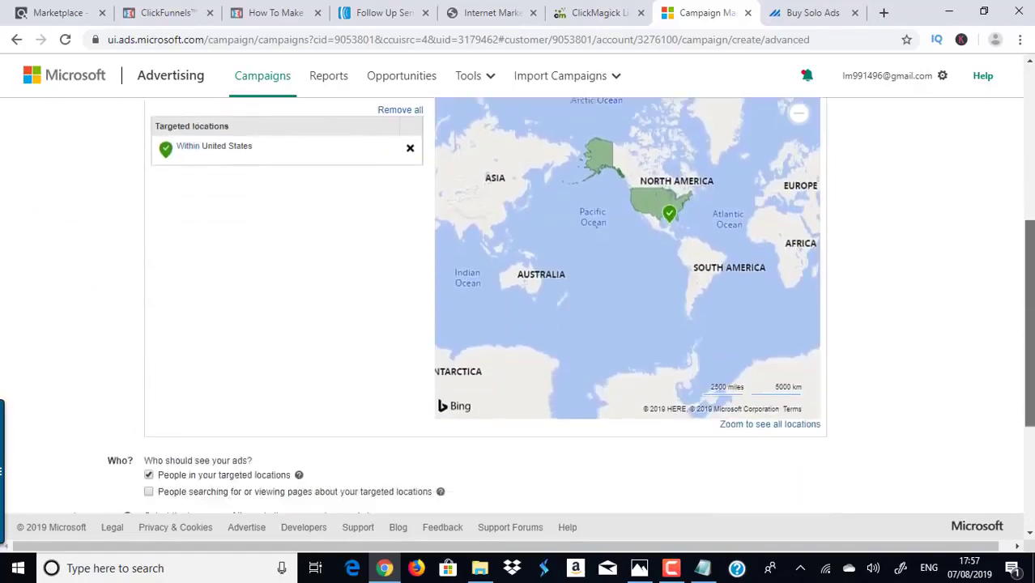
scroll(1022, 253, up, 2)
drag(1021, 253, 1028, 368)
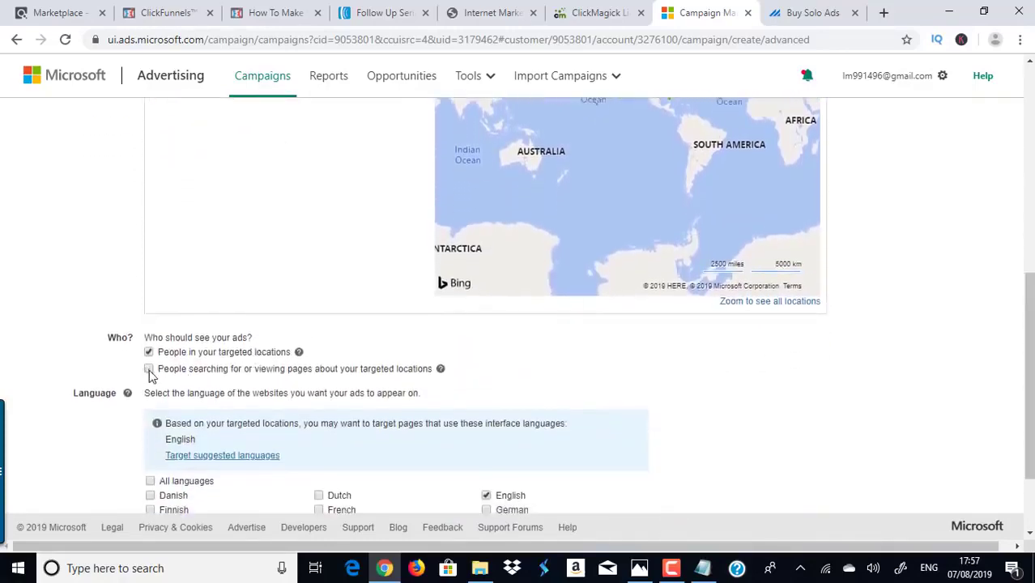
scroll(1024, 340, down, 3)
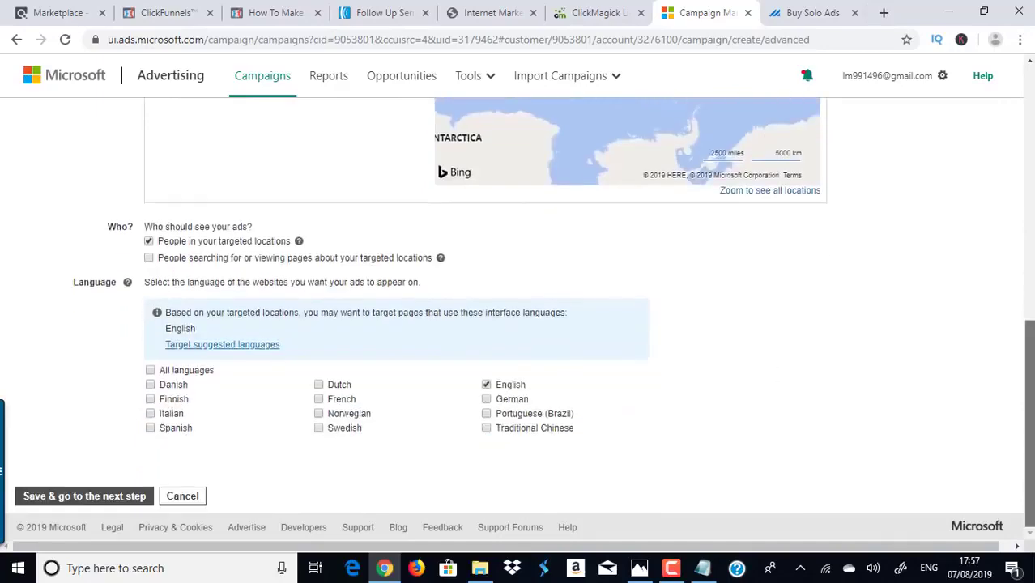
click(103, 506)
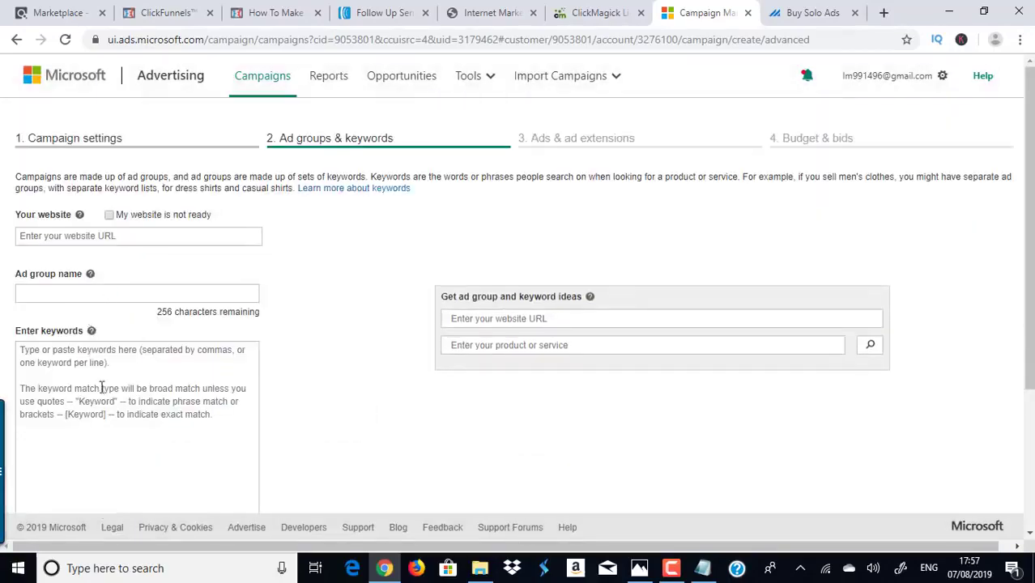
click(104, 390)
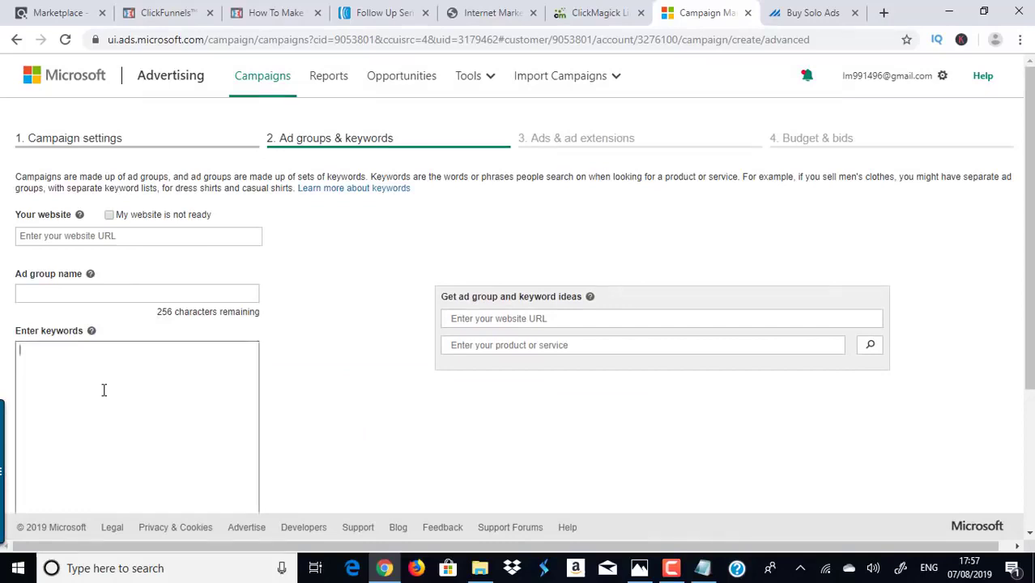
Step: Create ad group 'CB Products' with the keyword 'clickbank university' and save it
text(clickbank universit)
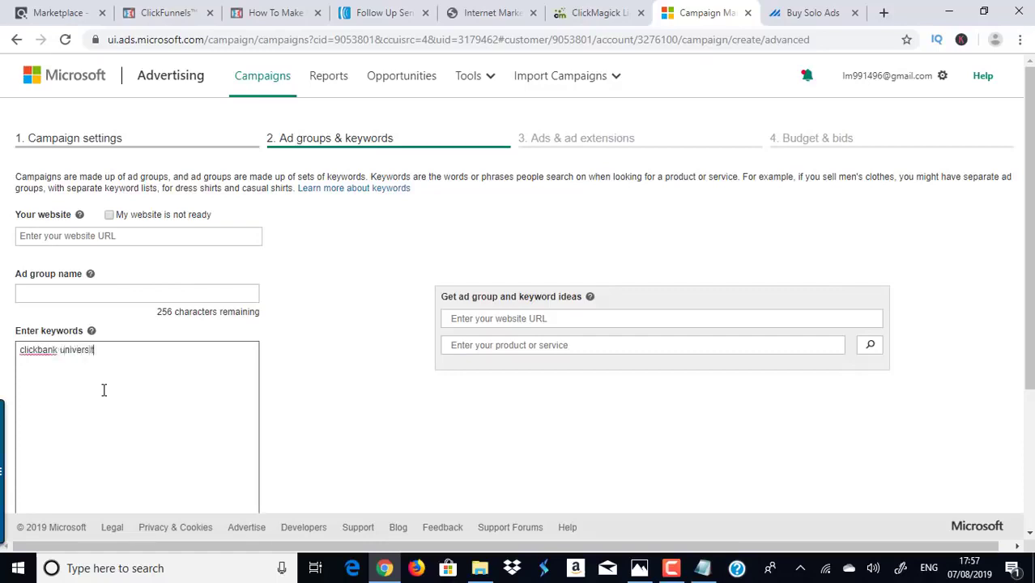
text(y)
click(404, 471)
scroll(404, 470, down, 3)
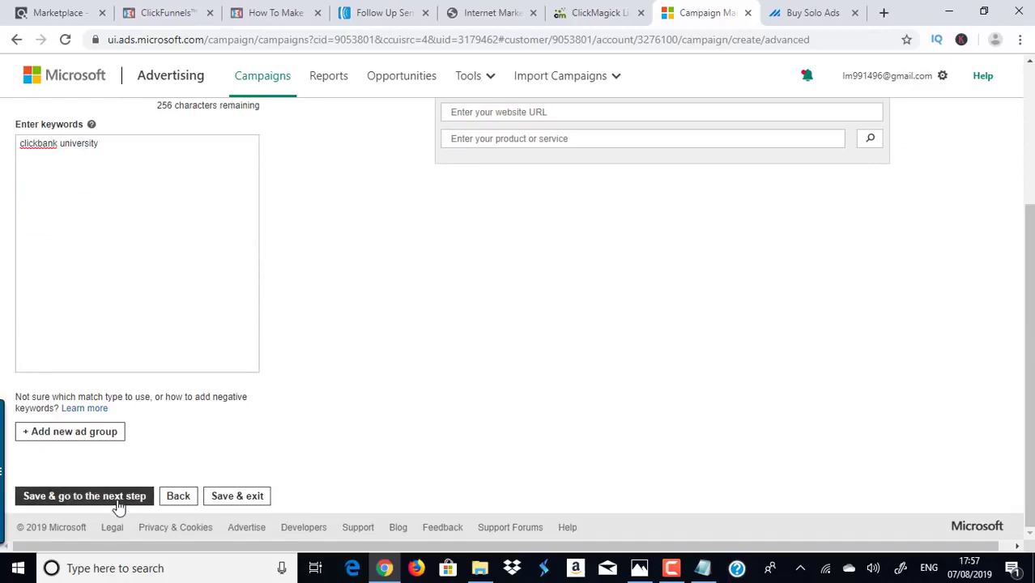
click(117, 497)
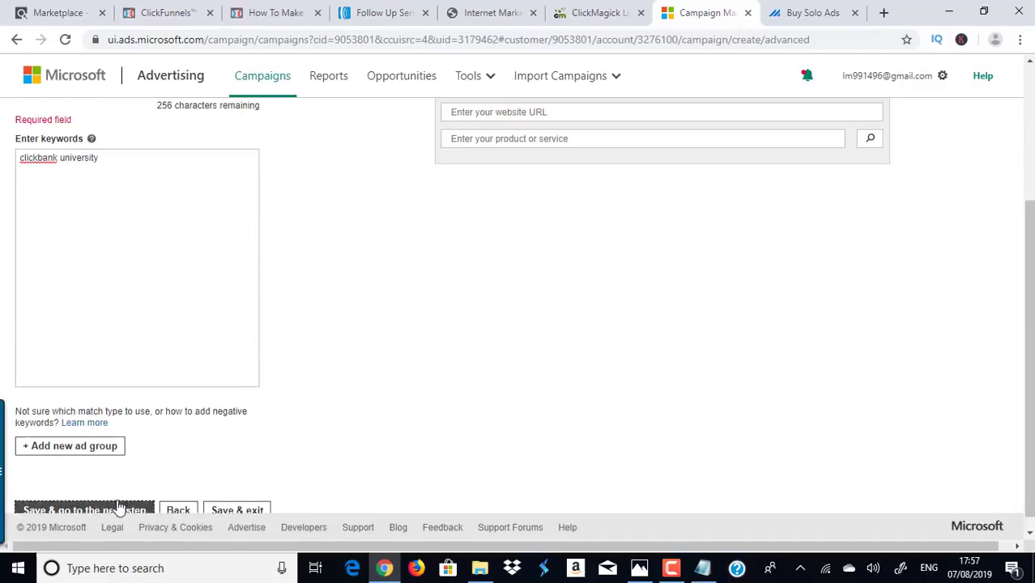
click(72, 260)
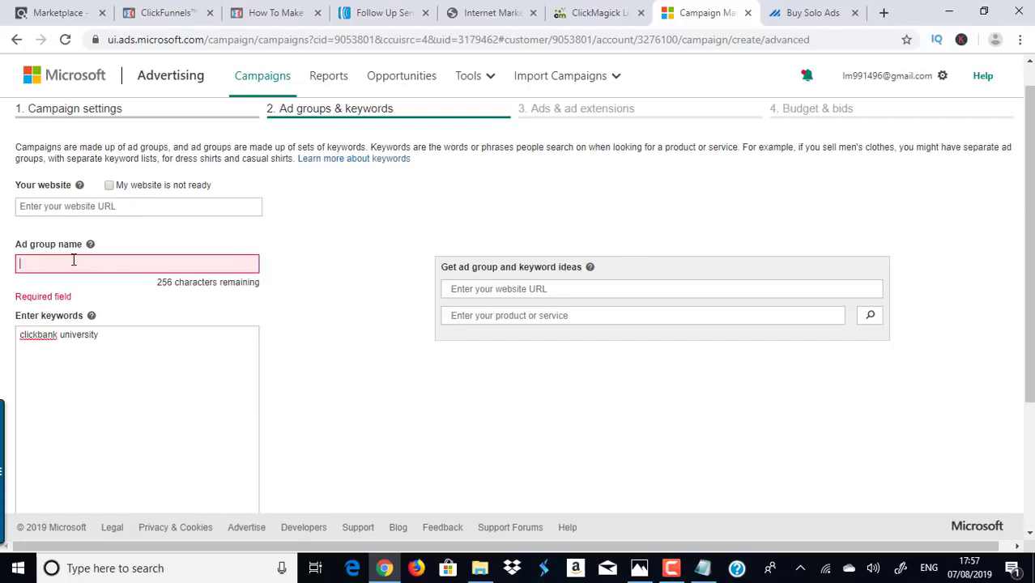
text(CB Products)
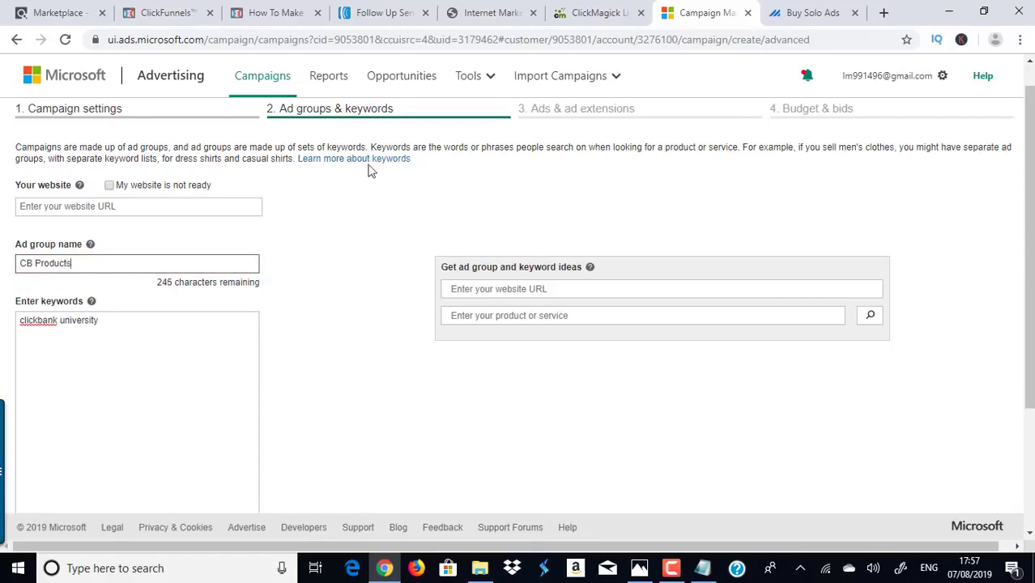
drag(1028, 218, 1027, 337)
click(93, 497)
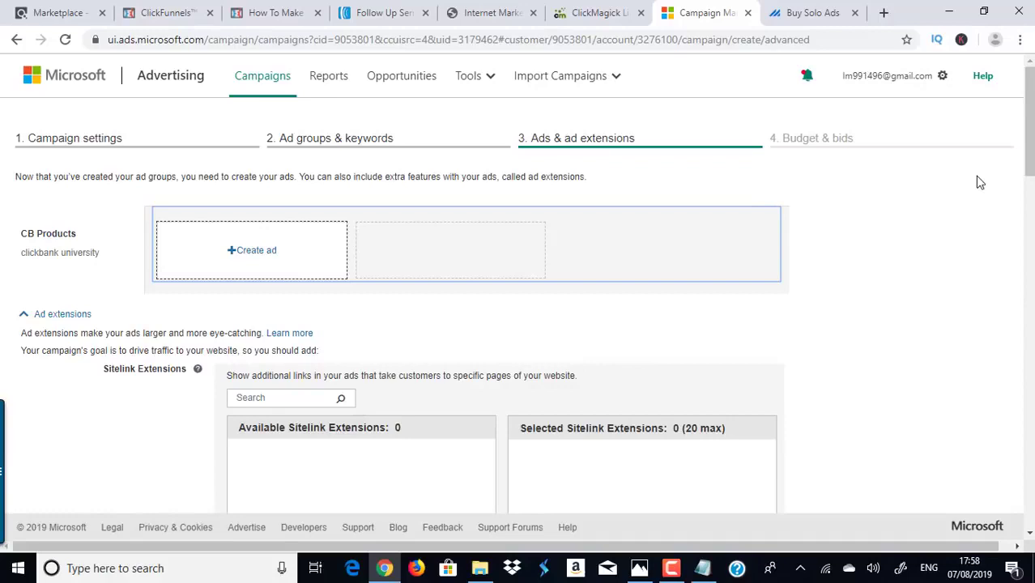
Step: Start a new ad for CB Products, then switch to ClickMagick's tracking links
click(235, 252)
click(356, 184)
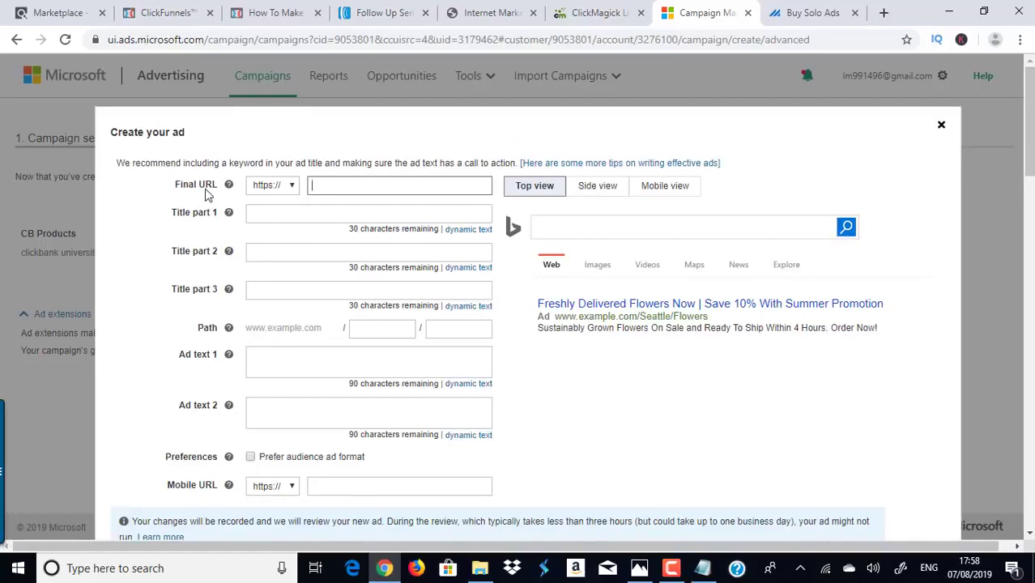
click(595, 13)
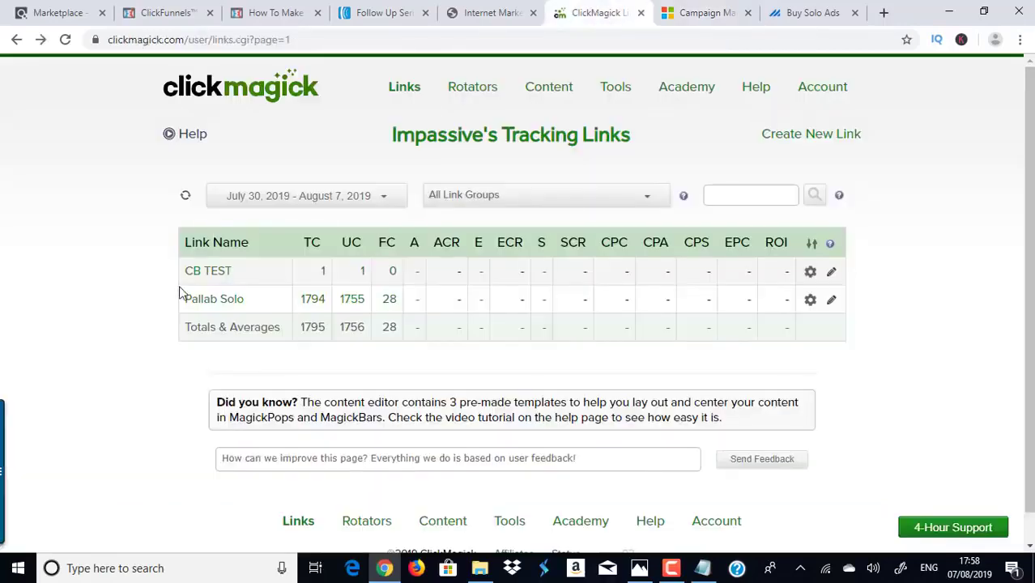
click(209, 274)
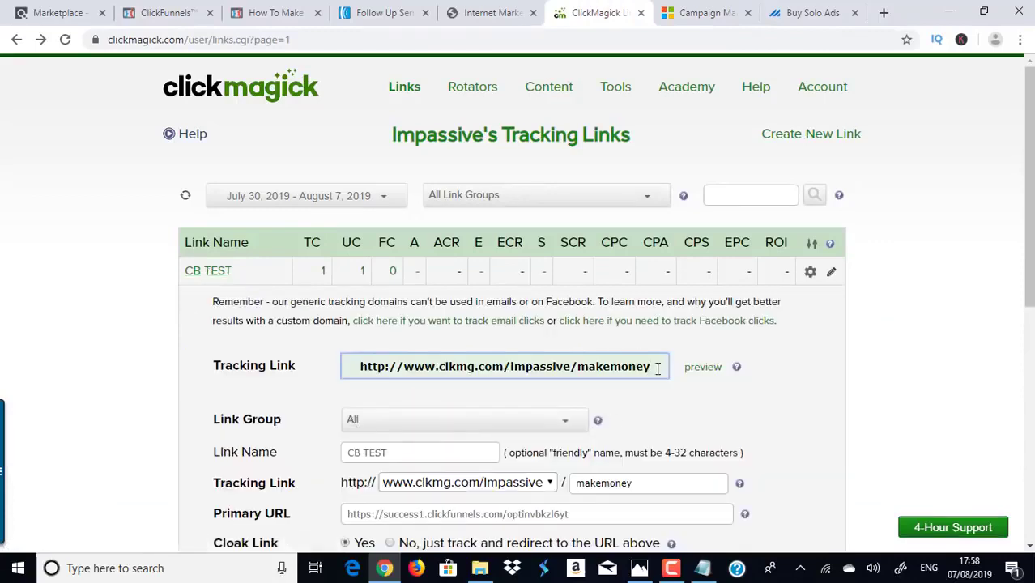
click(655, 365)
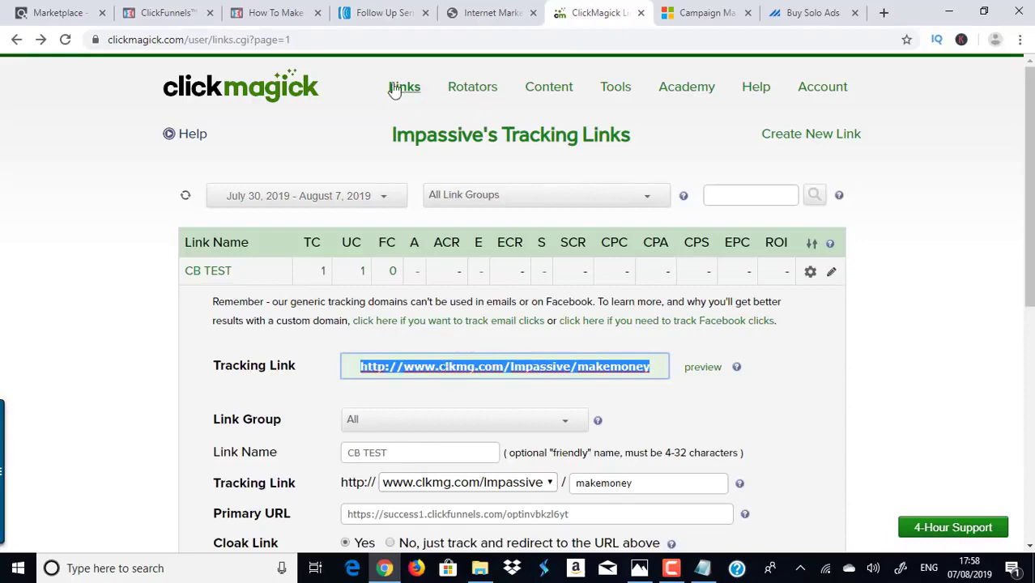
click(702, 9)
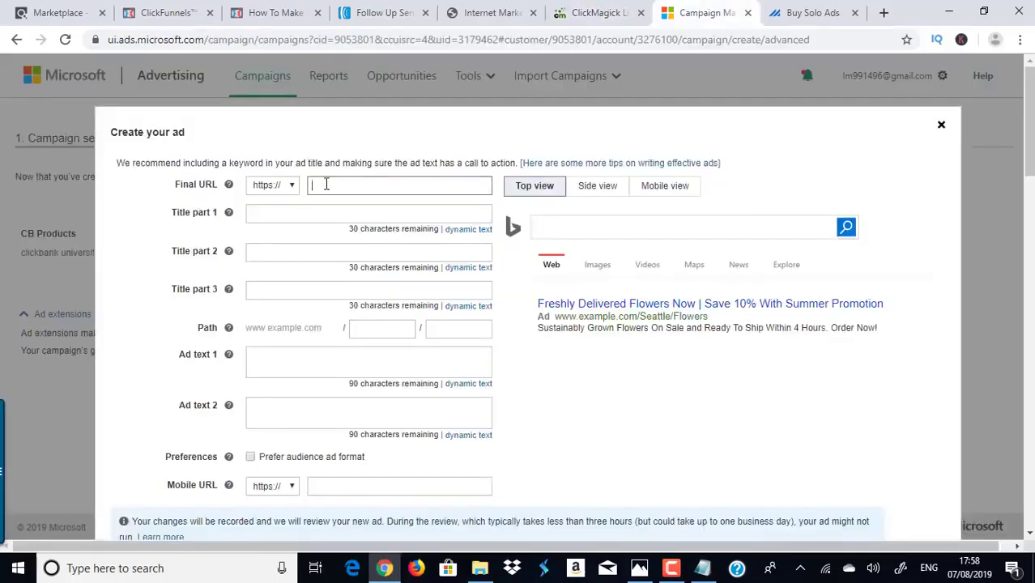
Step: Paste the ClickMagick tracking link as the ad's final URL
click(325, 184)
text(www.clkmg.com/lmpassive/makemoney)
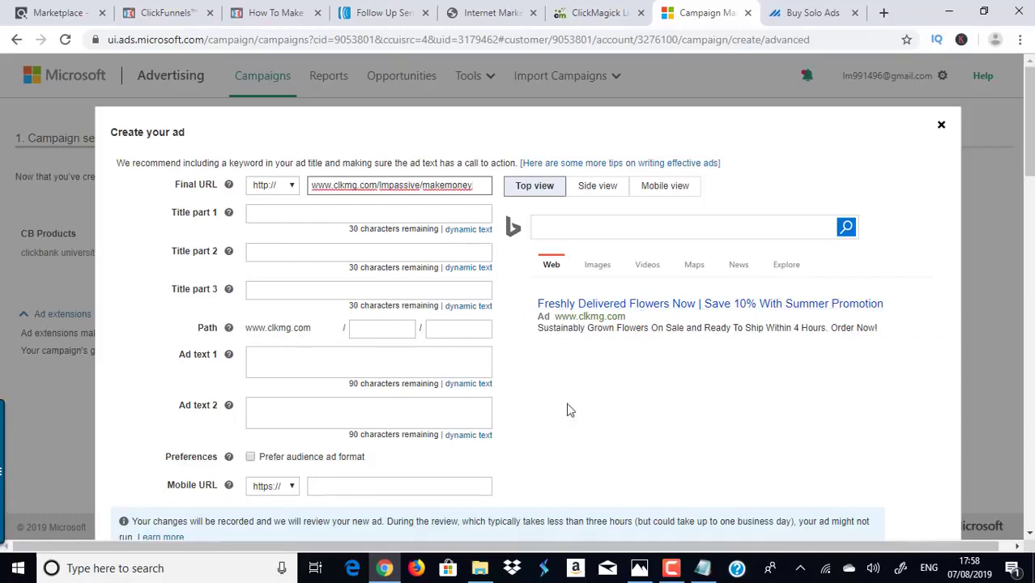
click(660, 401)
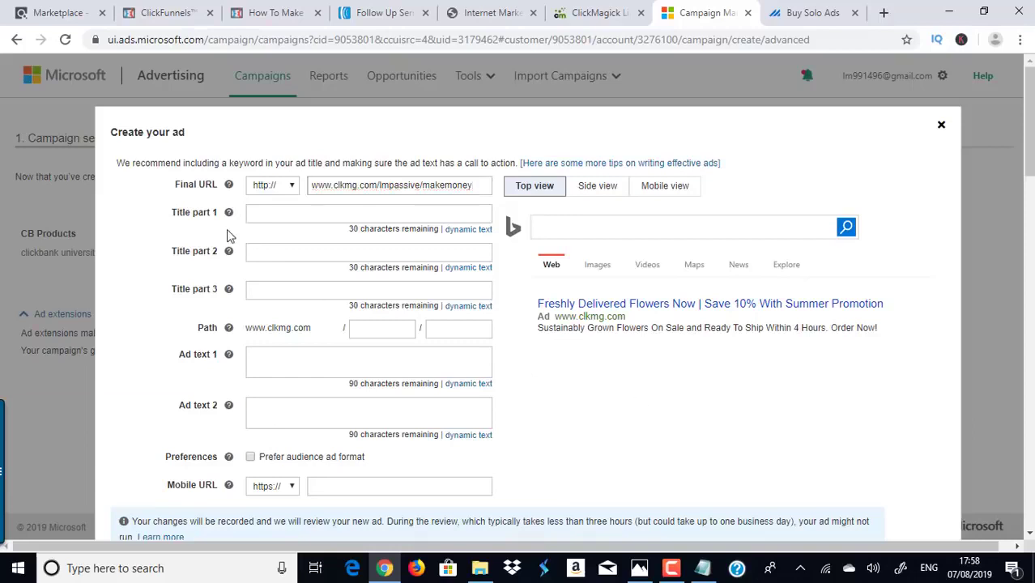
Step: Set the headlines to 'Clickbank University' and 'Start Making Money Online'
click(271, 216)
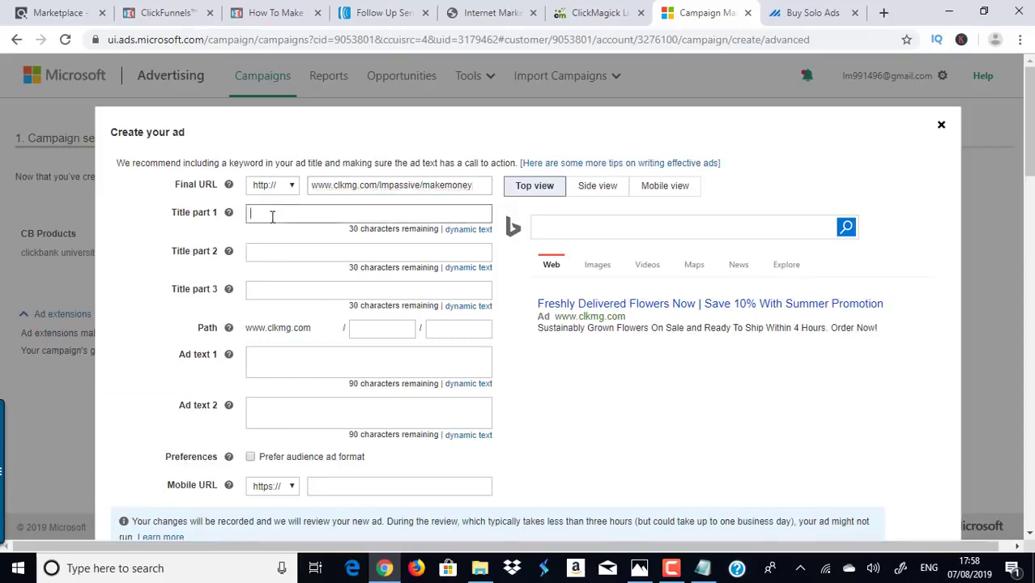
text(Clickbank )
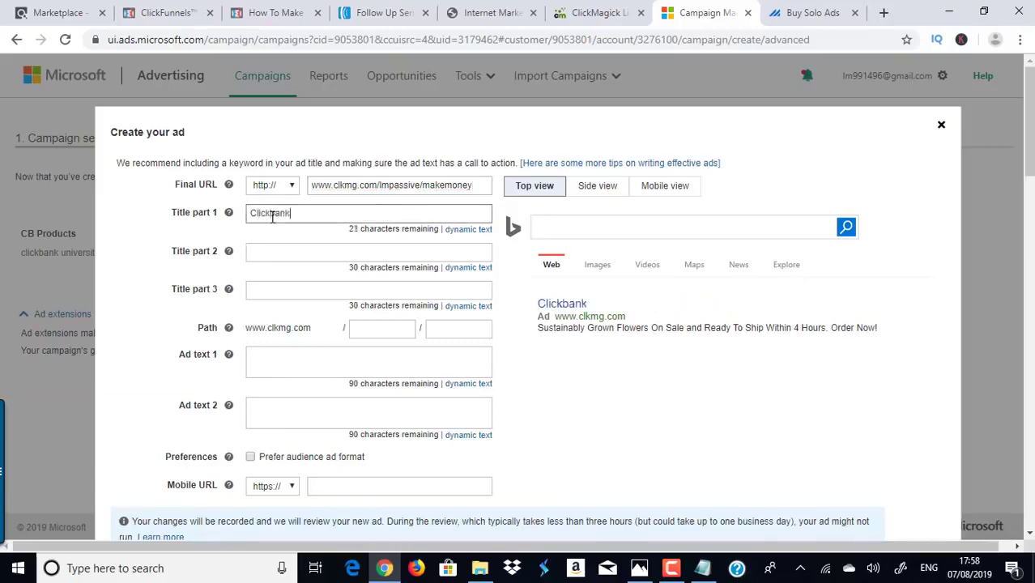
text(University)
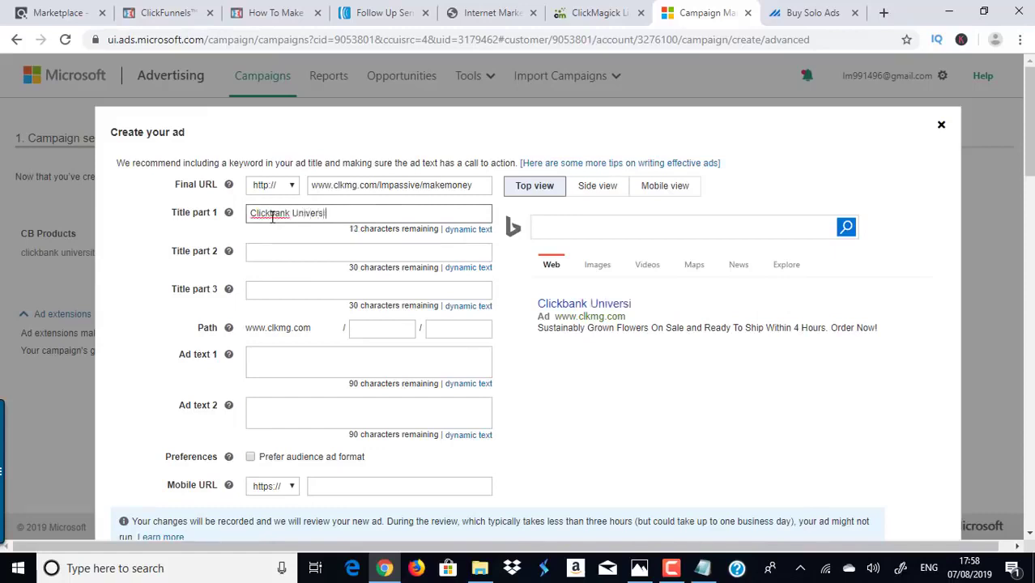
click(329, 252)
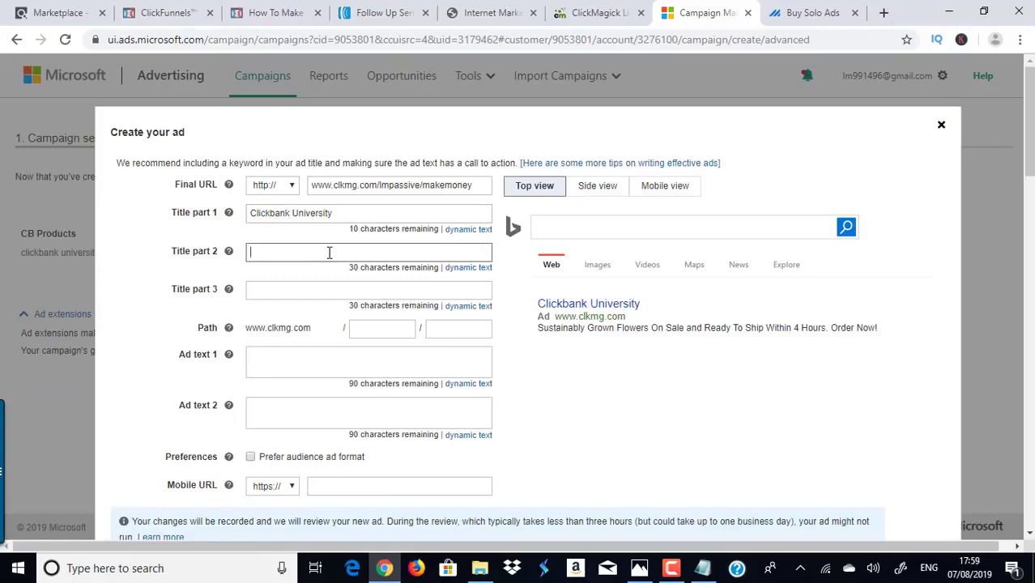
text(DStart)
key(BackSpace)
key(BackSpace)
key(BackSpace)
key(BackSpace)
key(BackSpace)
key(BackSpace)
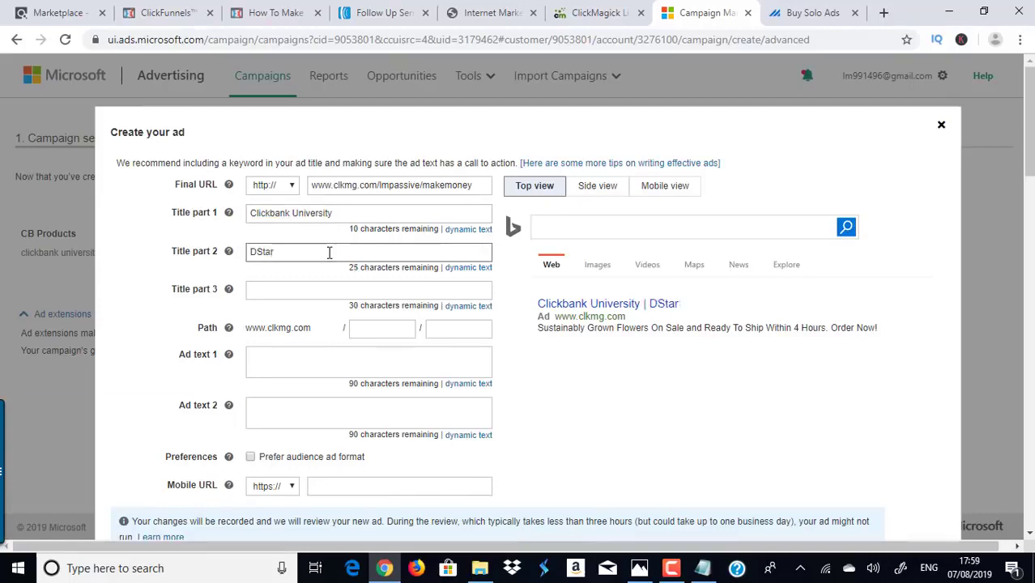
text(Start Making Mone)
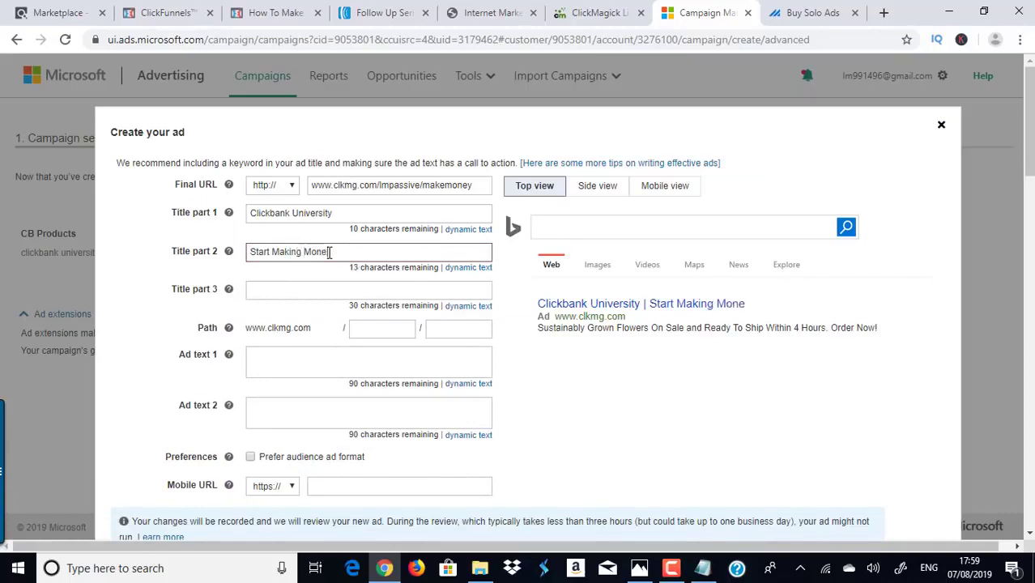
text(y Online)
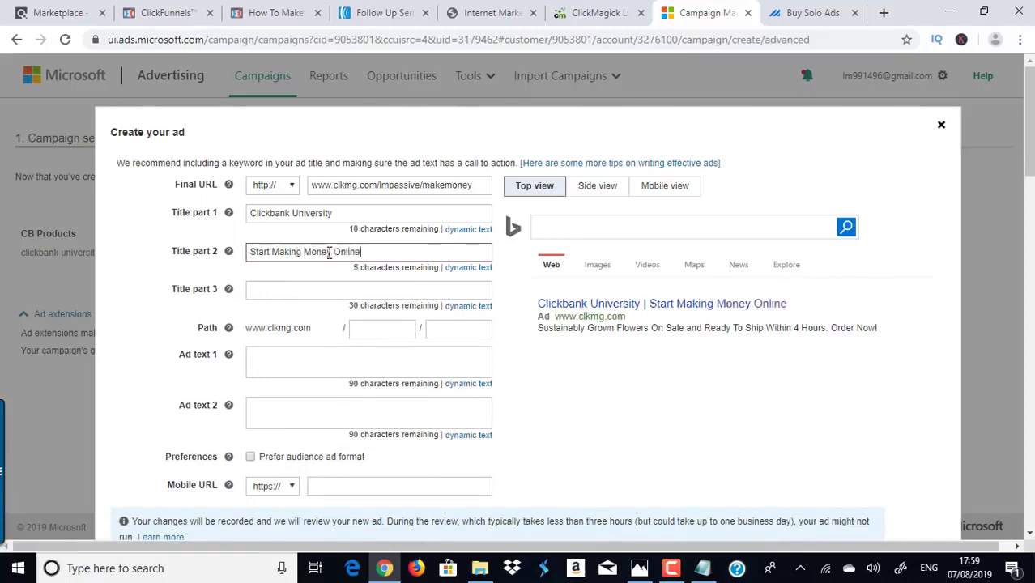
Step: Write the first description about going from zero to $270 per day on autopilot, trimmed to fit
click(322, 293)
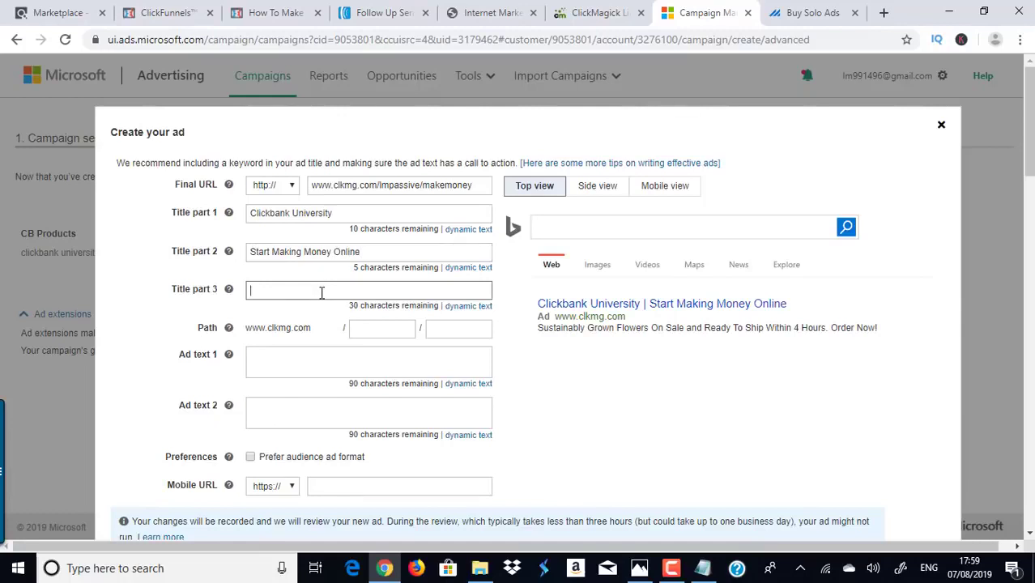
click(298, 361)
text(Discover how I was able to go to from zero)
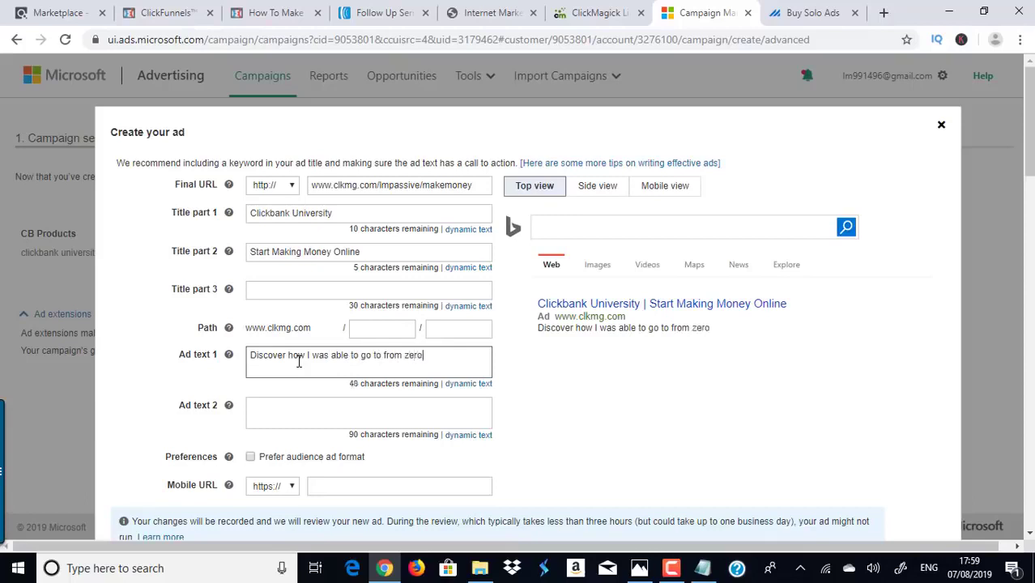
text( to $270 per day)
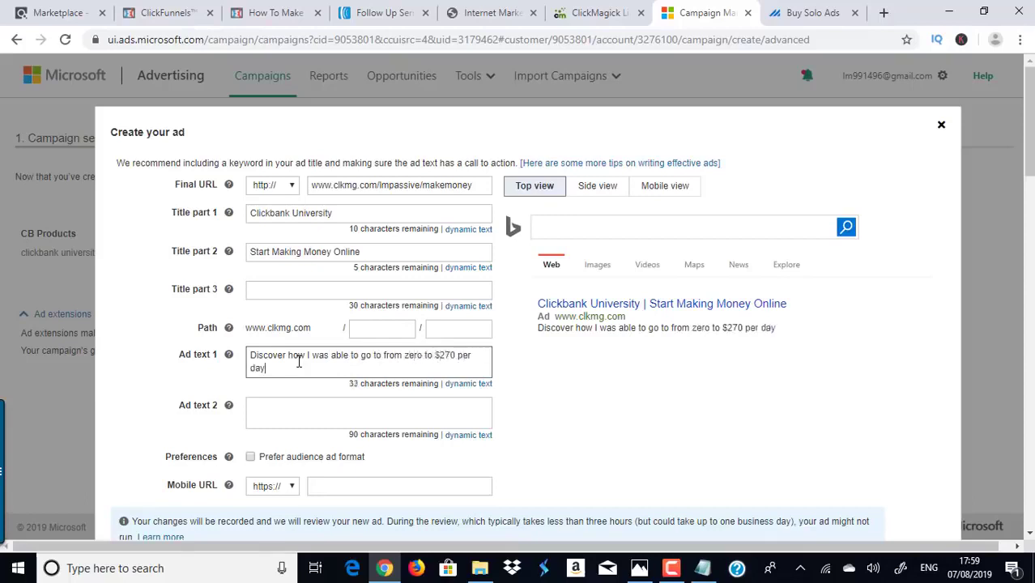
text( online on complete)
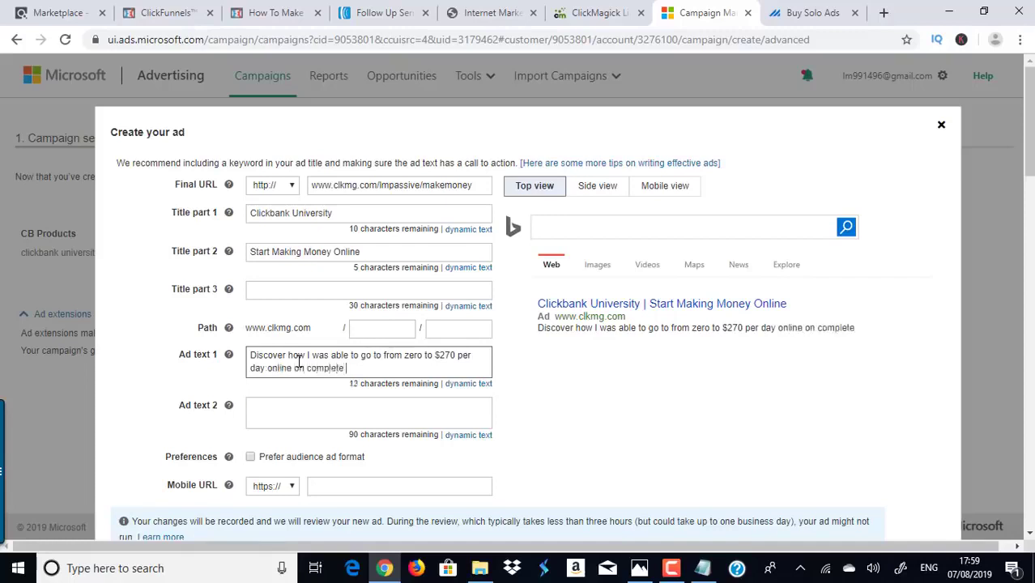
text( autopilot!No qwebsite)
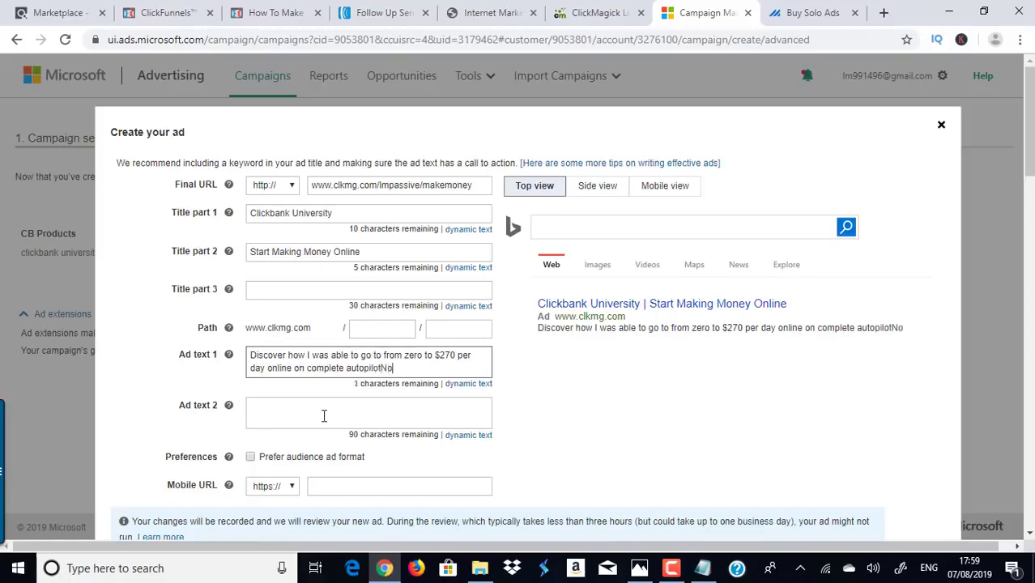
key(BackSpace)
key(BackSpace)
key(BackSpace)
key(BackSpace)
key(BackSpace)
key(BackSpace)
key(BackSpace)
key(BackSpace)
key(BackSpace)
key(BackSpace)
Step: Enter the second description 'No website, no prior experience and no technical skills required'
click(319, 424)
text(we)
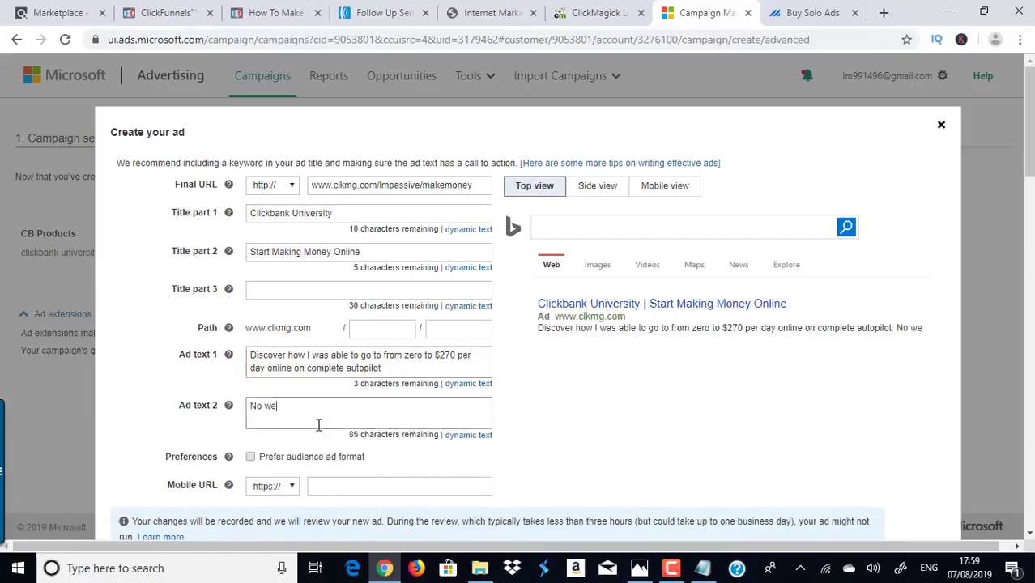
text(bsite, no prior ex)
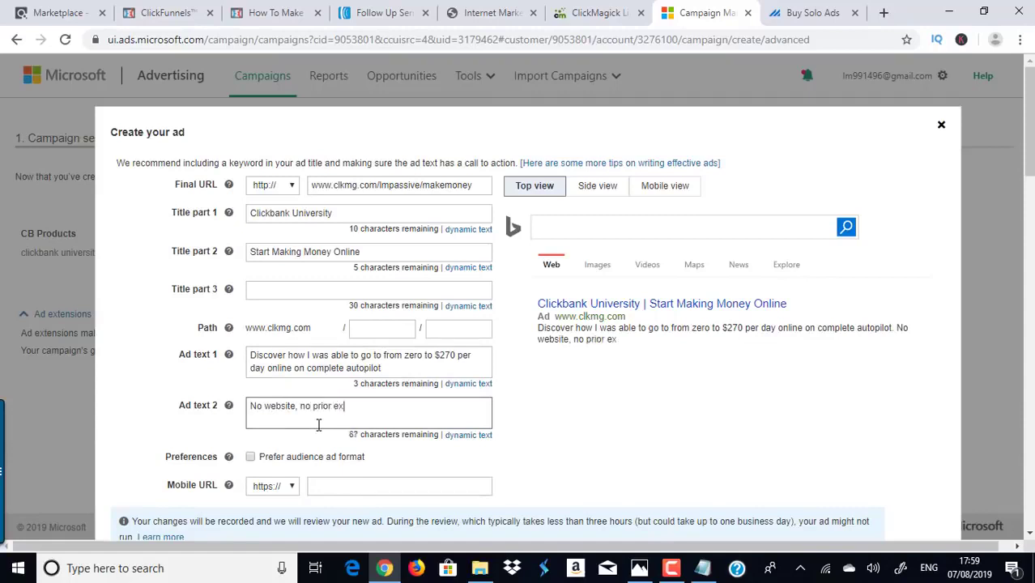
text(perience and no technical skills)
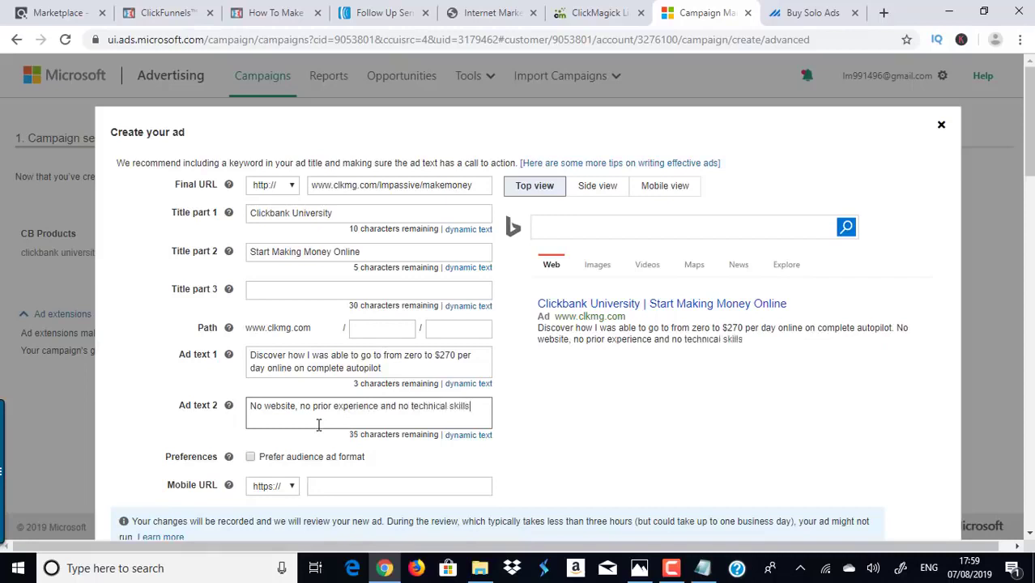
text( required)
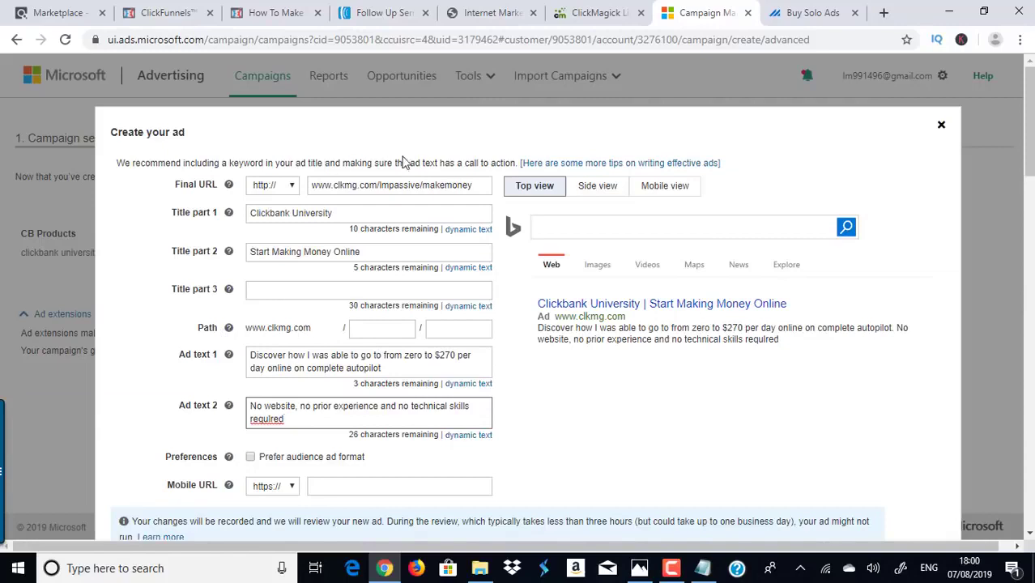
Step: Fill the display path fields with 'Impassive' and 'makemoney' copied from the final URL
drag(420, 185, 385, 184)
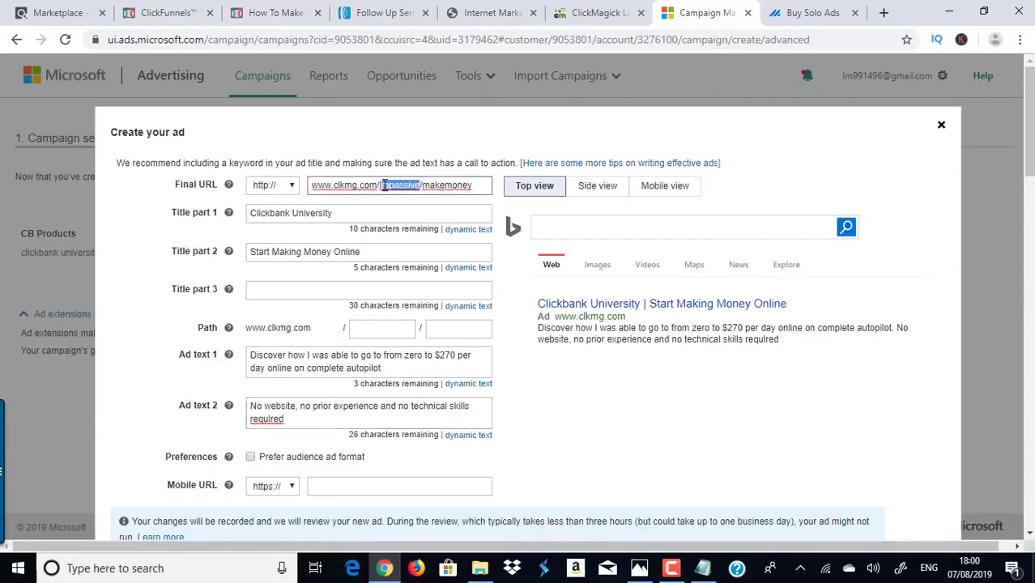
click(385, 330)
text(Impassive)
drag(468, 186, 423, 185)
key(ctrl+c)
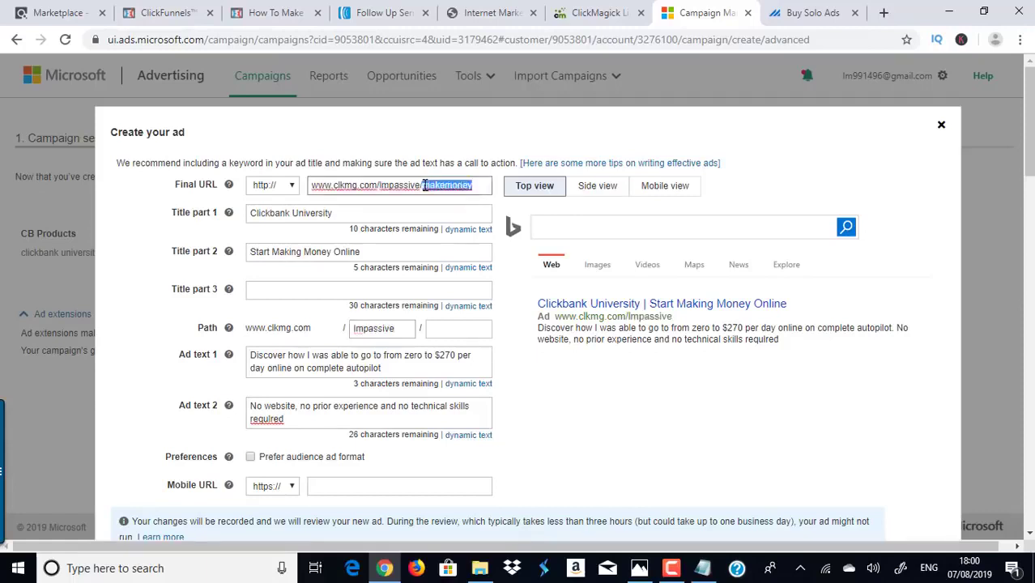
click(468, 332)
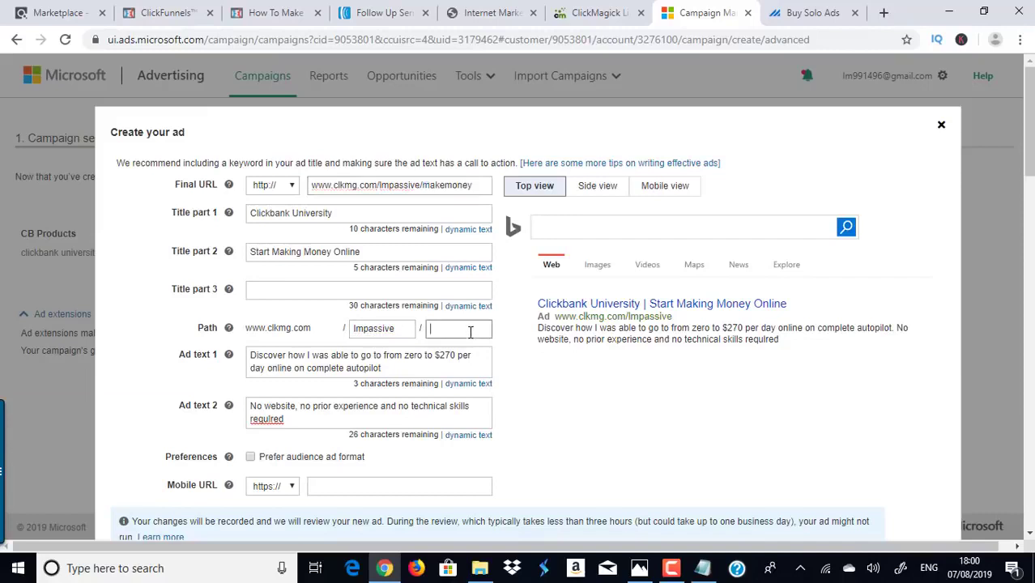
key(ctrl+v)
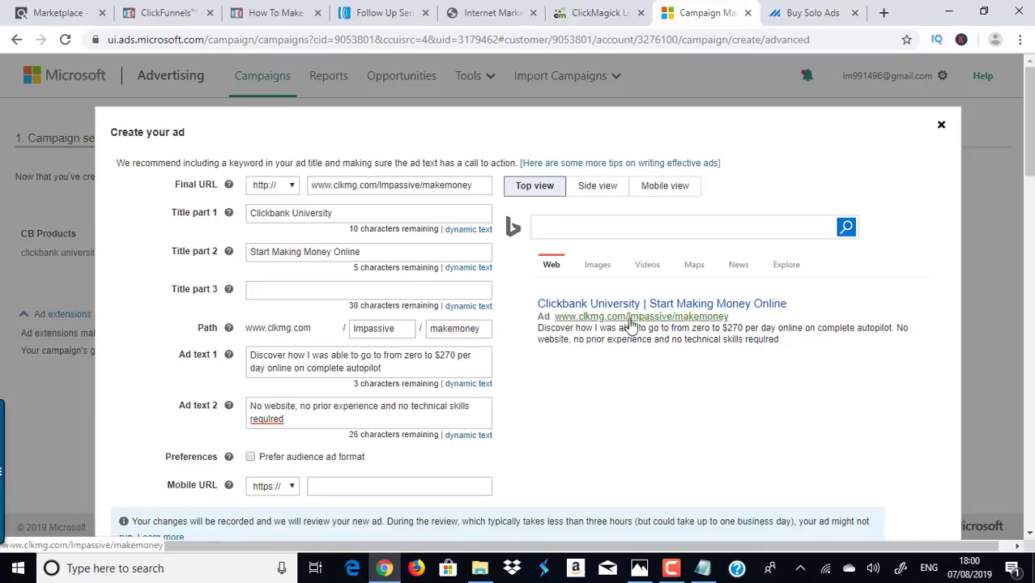
scroll(923, 175, down, 1)
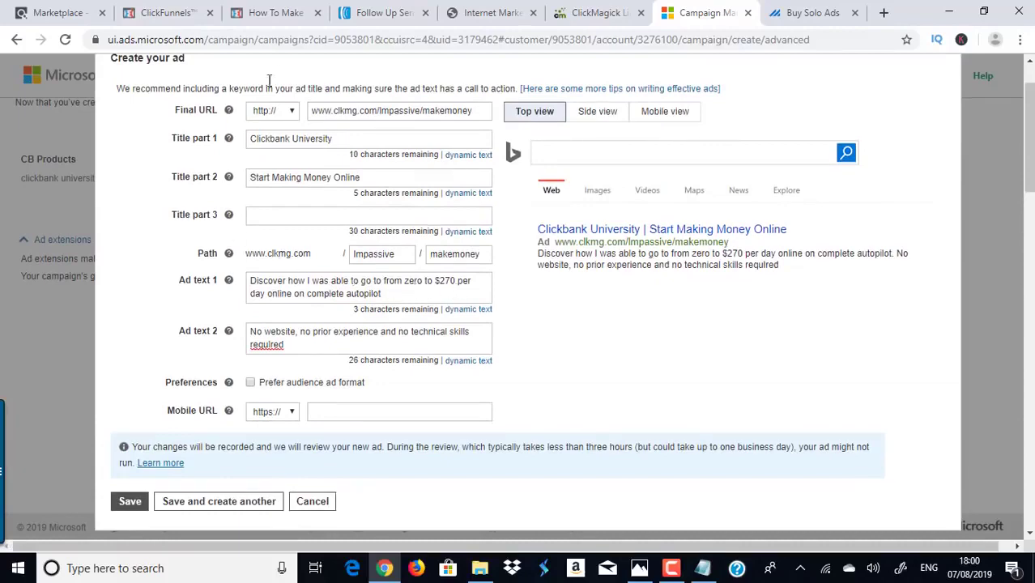
click(306, 11)
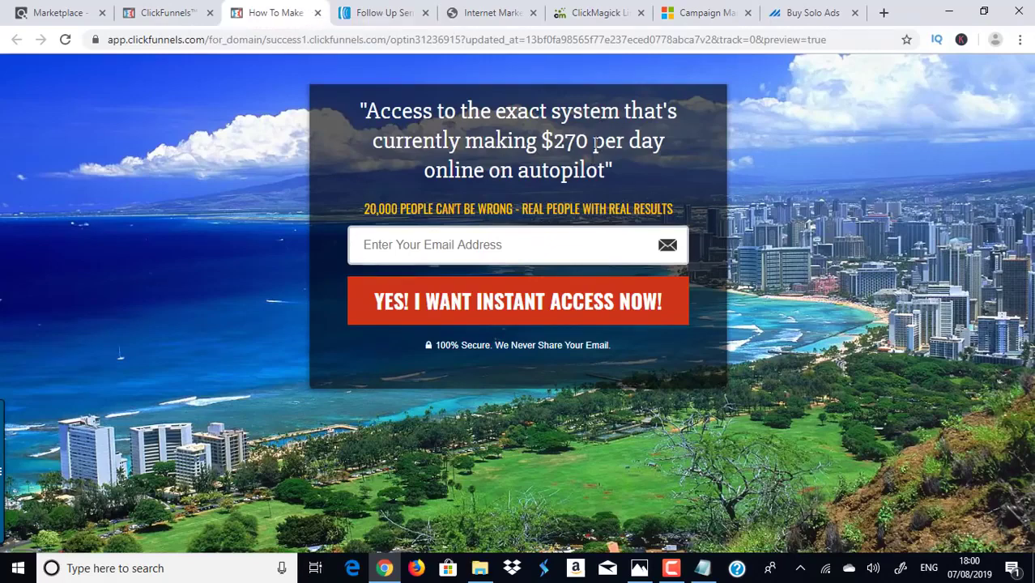
Step: Check the ClickFunnels opt-in page's $270-per-day headline and email field, then return to the ad
triple_click(583, 140)
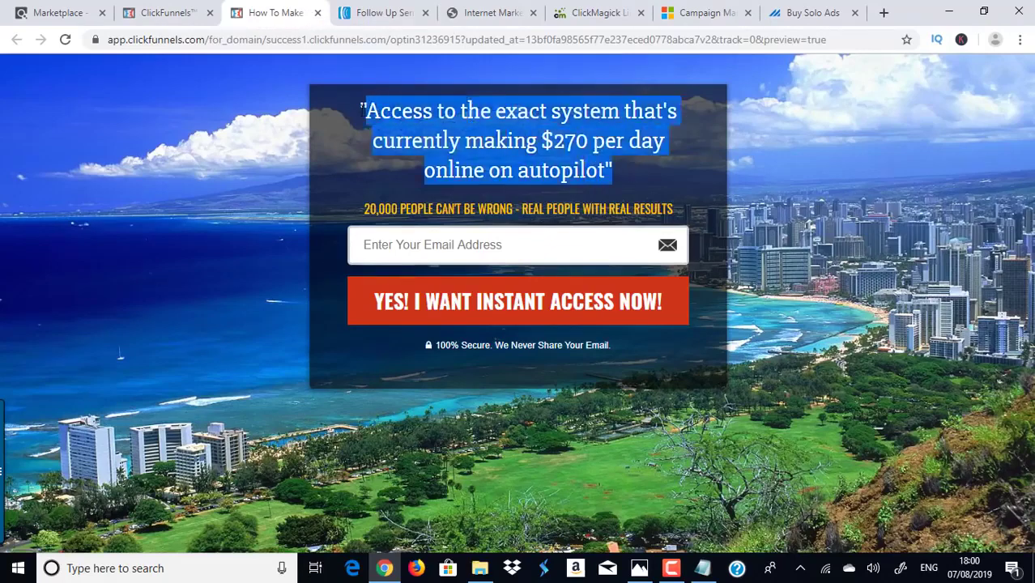
click(603, 143)
drag(615, 172, 367, 111)
click(475, 257)
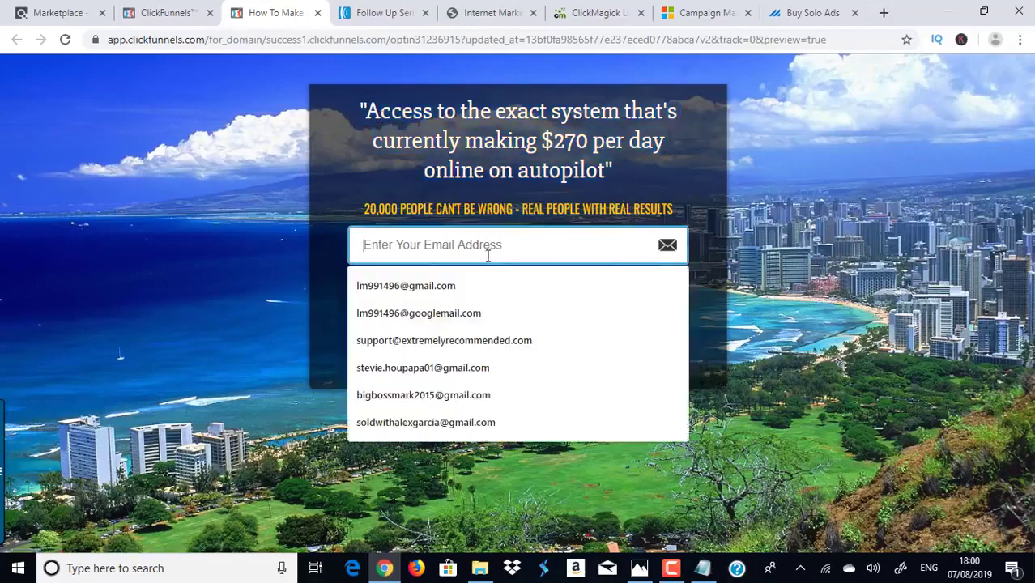
click(669, 151)
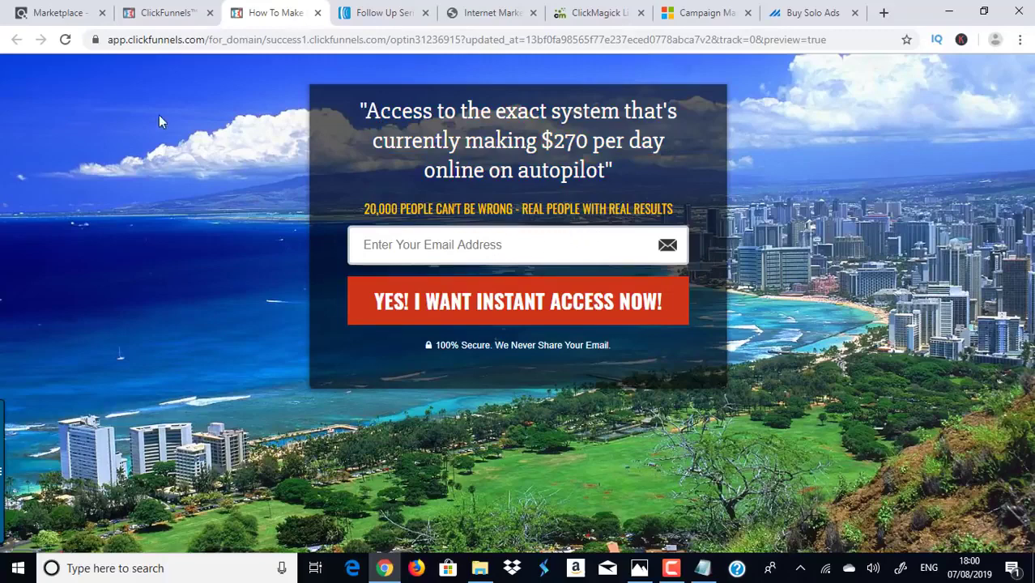
click(701, 10)
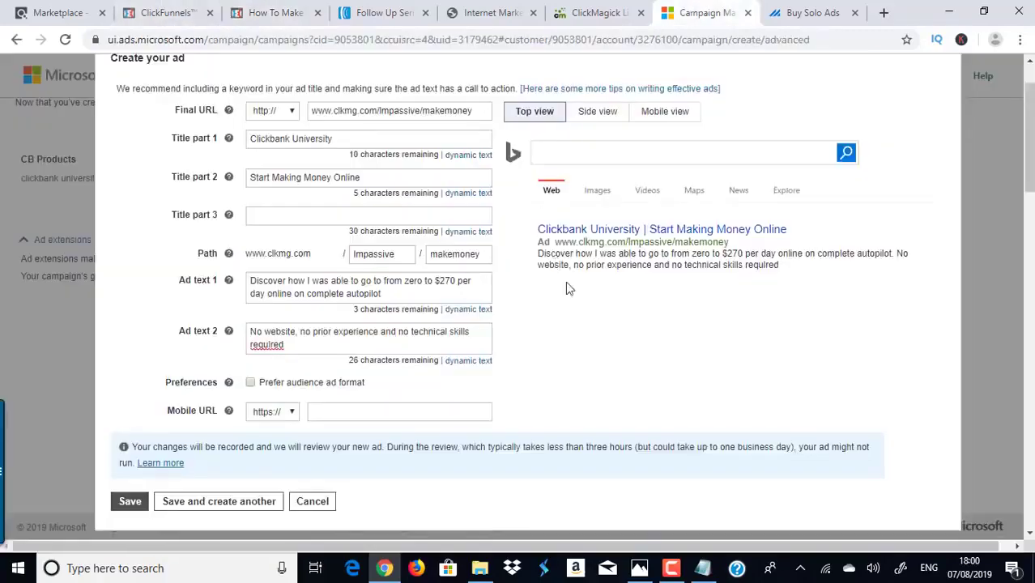
Step: Save the Clickbank University ad and continue past the ad extensions step
click(130, 502)
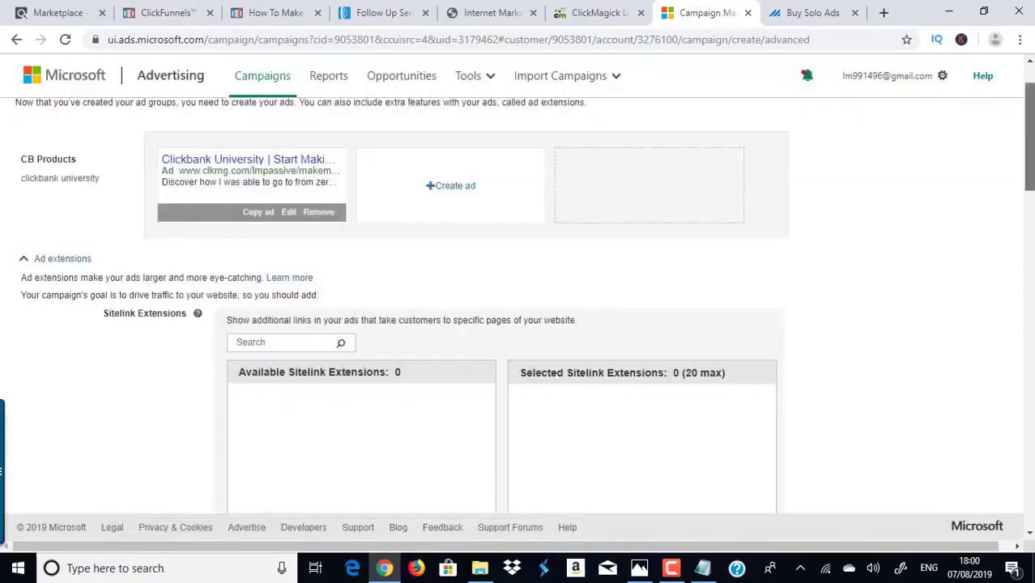
scroll(536, 440, down, 5)
scroll(518, 324, down, 15)
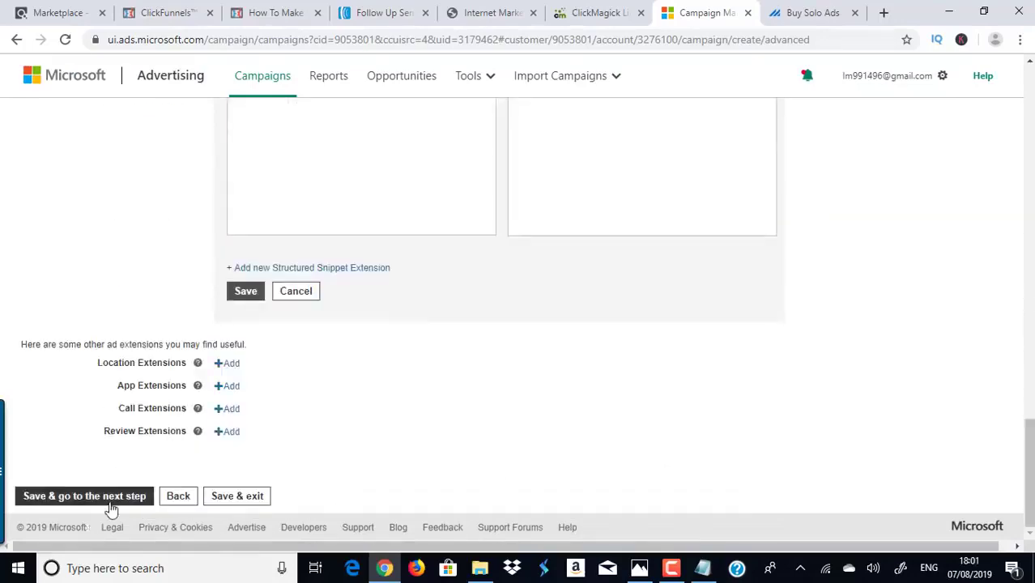
click(111, 502)
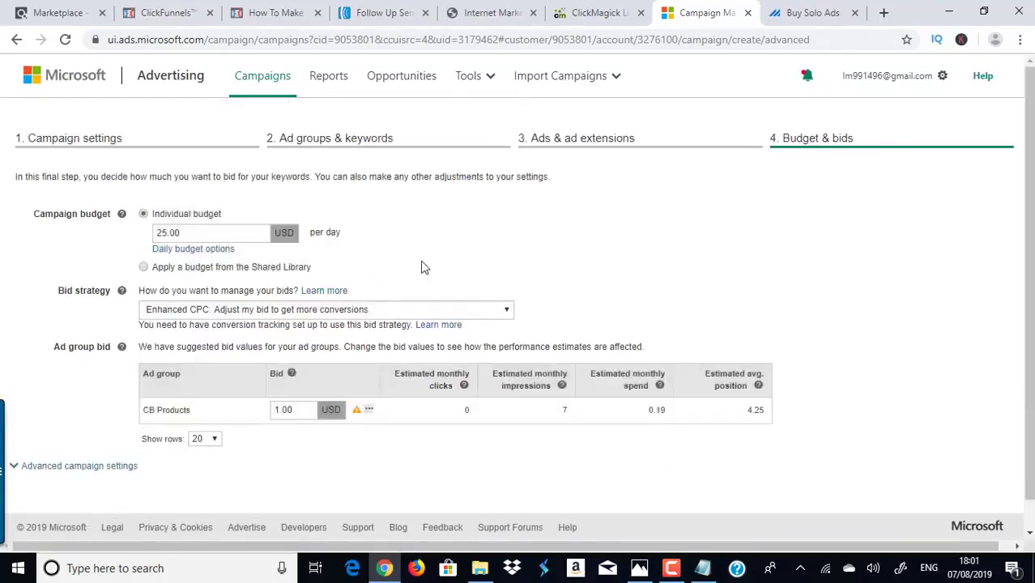
Step: Change the bid strategy to 'Manual: Use the bid I set'
click(486, 312)
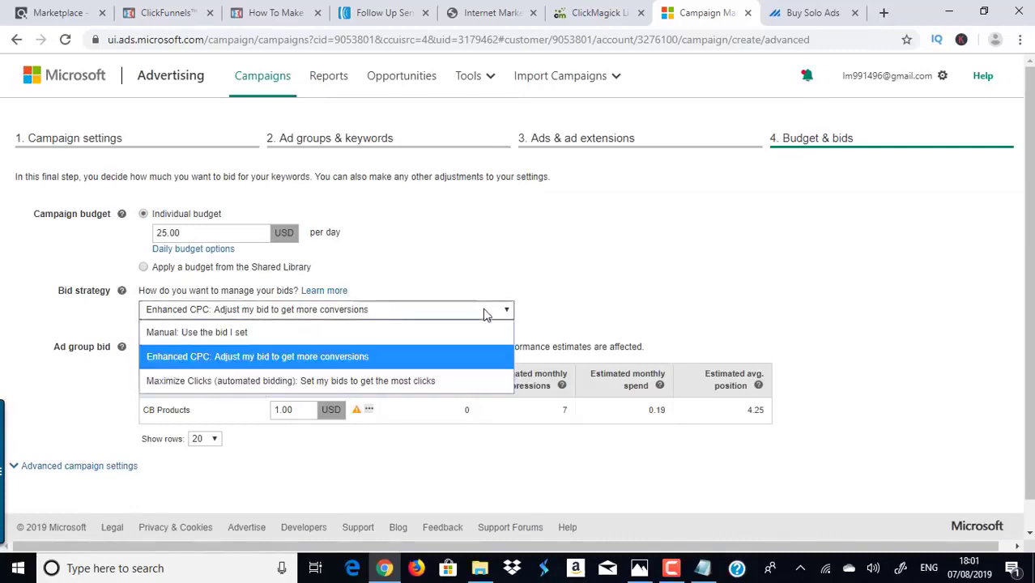
click(199, 332)
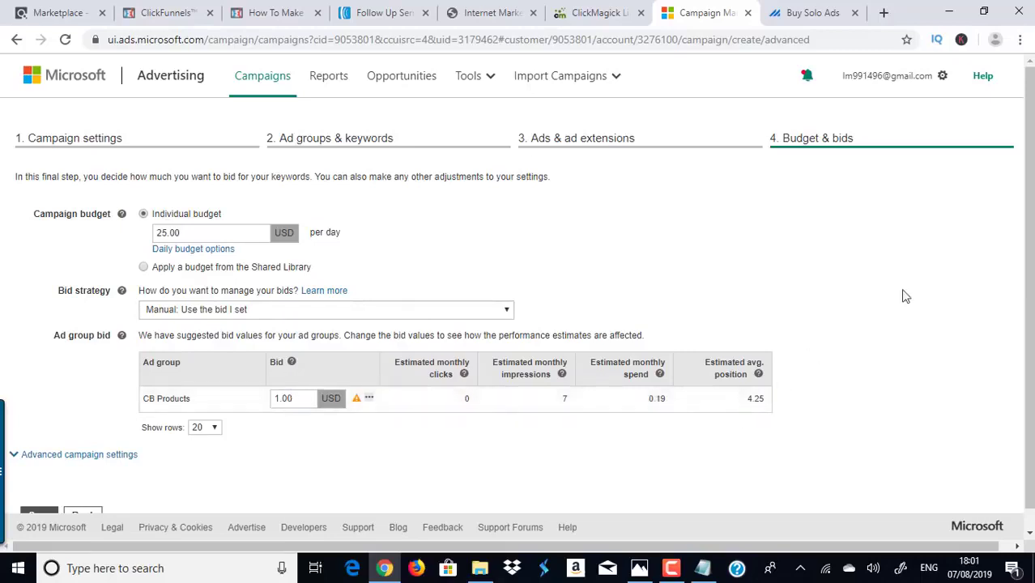
scroll(982, 269, down, 1)
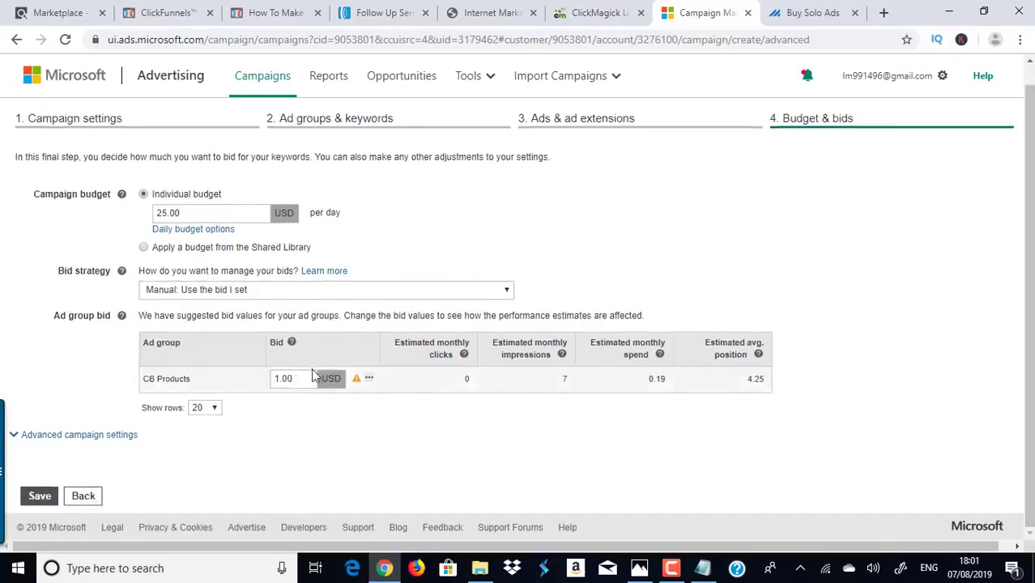
Step: Expand the advanced campaign settings to reveal the Device bid adjustments
click(94, 437)
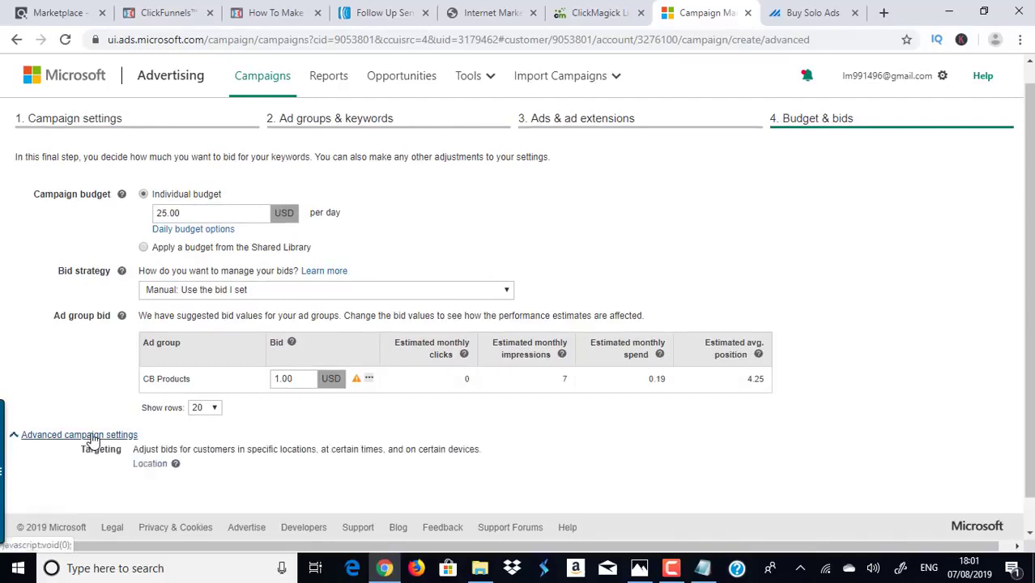
scroll(1027, 324, down, 1)
scroll(162, 320, down, 1)
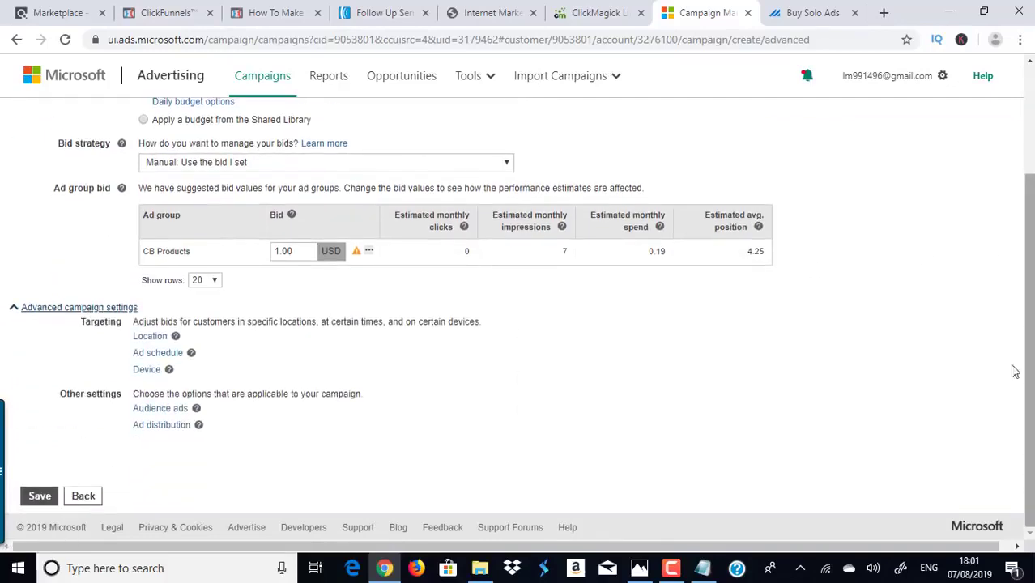
click(154, 370)
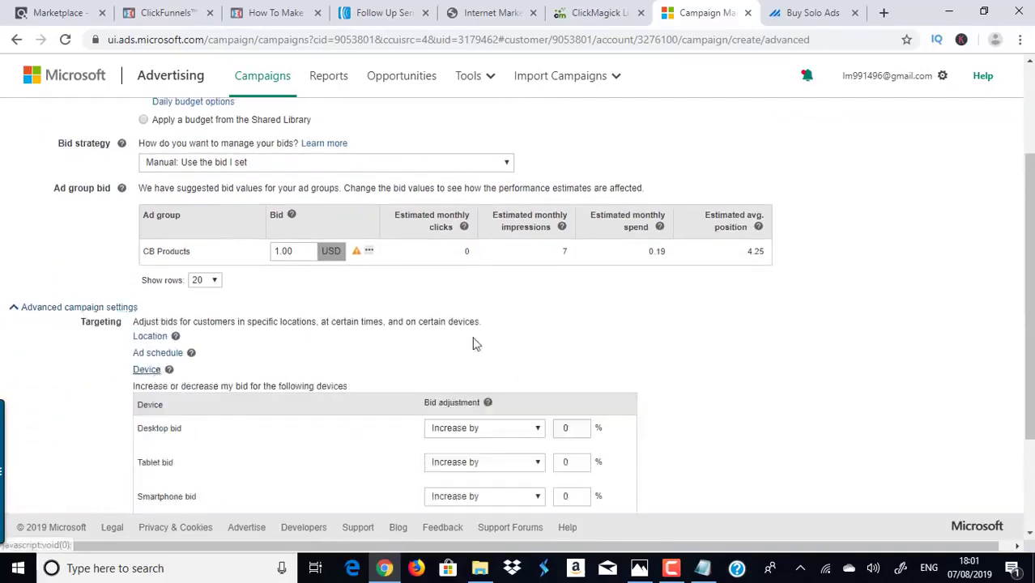
scroll(291, 363, down, 2)
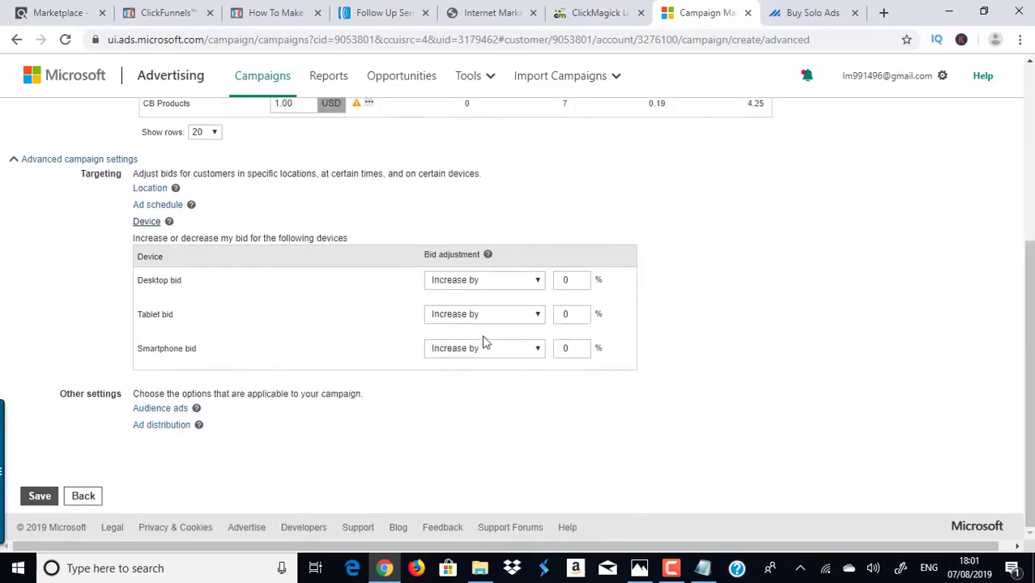
Step: Set smartphone bids to 'Decrease by' 90%
click(515, 347)
click(458, 395)
click(578, 349)
key(BackSpace)
text(90)
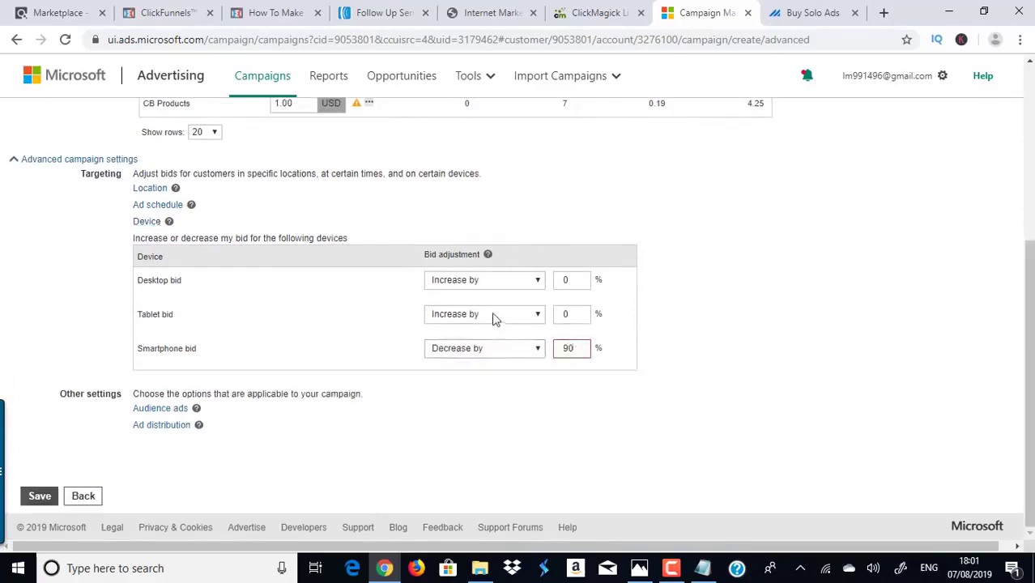
Step: Set tablet bids to 'Decrease by' 90% and change the smartphone decrease to 100%
click(489, 319)
click(475, 371)
click(580, 313)
key(BackSpace)
text(90)
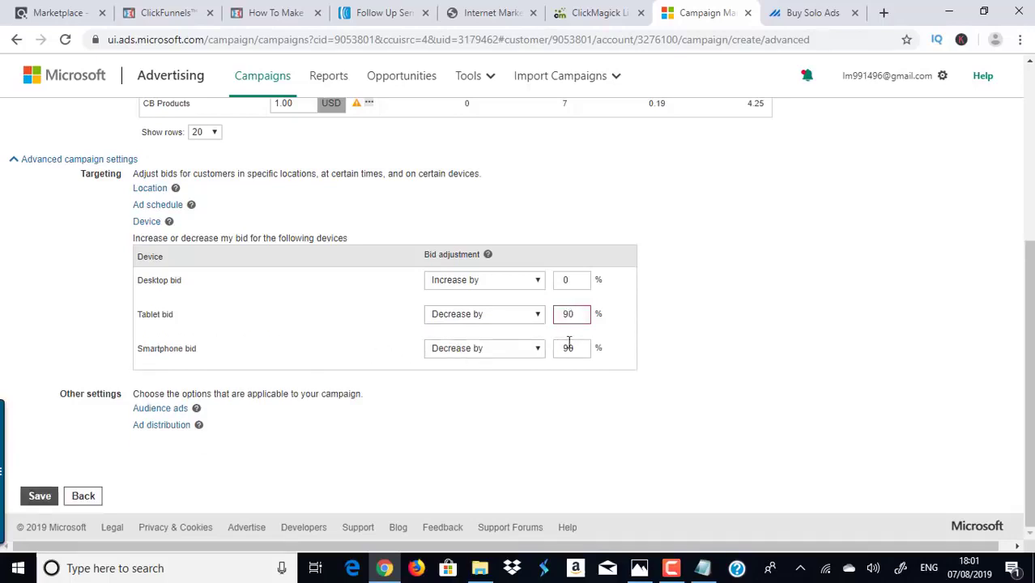
click(570, 348)
click(513, 432)
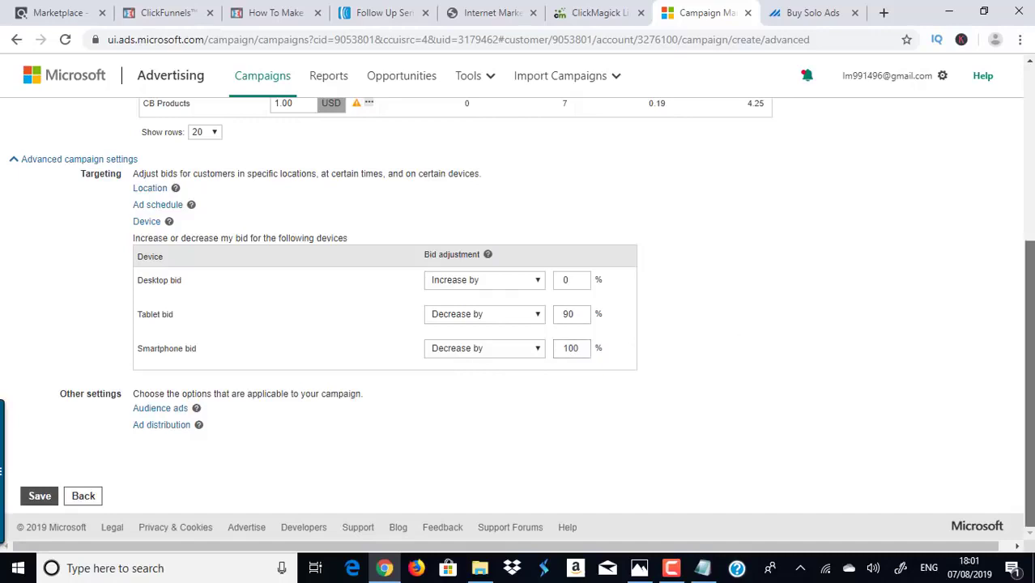
Step: Limit ad distribution to 'Bing, AOL, and Yahoo search (owned and operated) only' and save the campaign
click(162, 425)
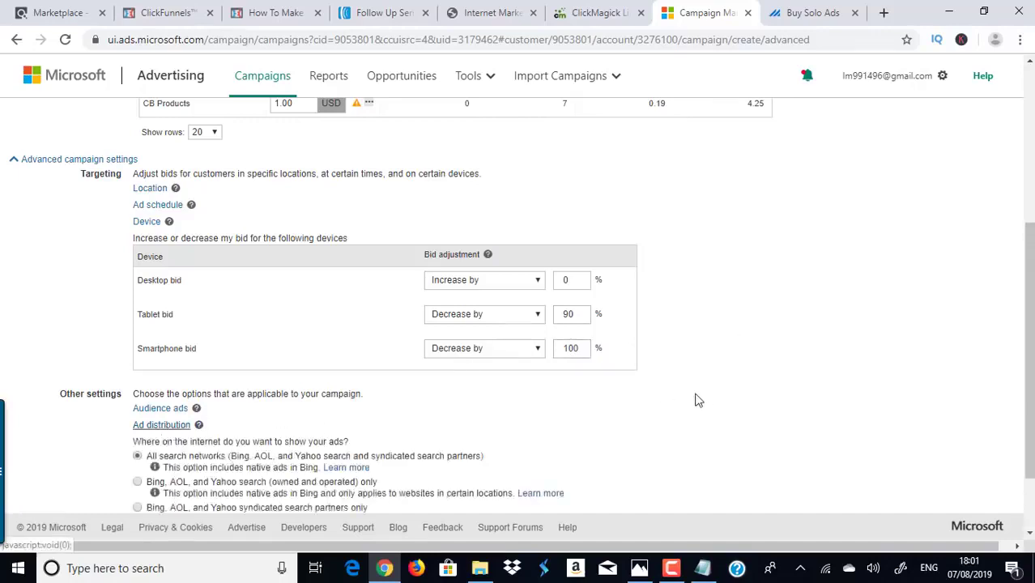
scroll(1004, 486, down, 2)
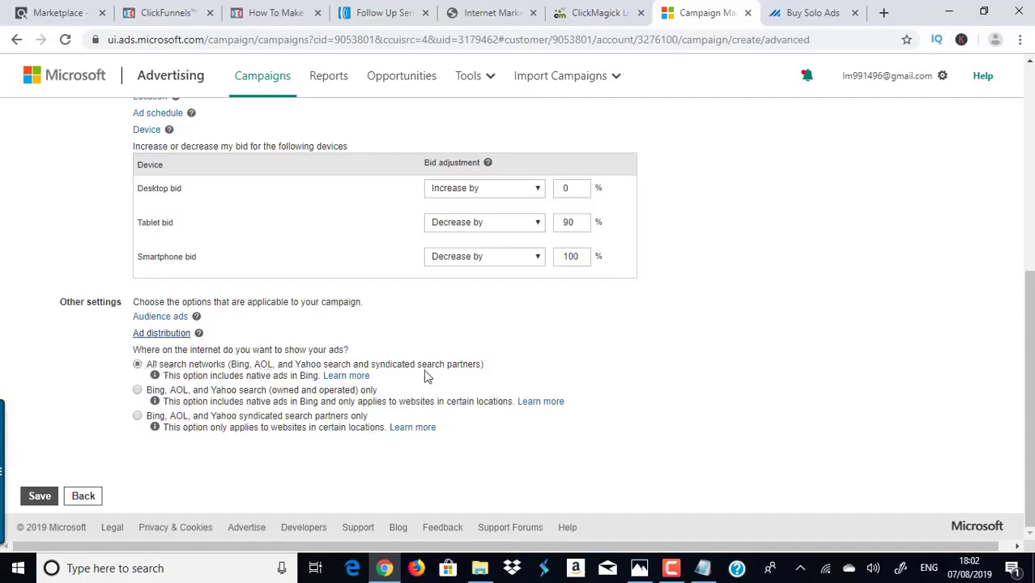
click(138, 390)
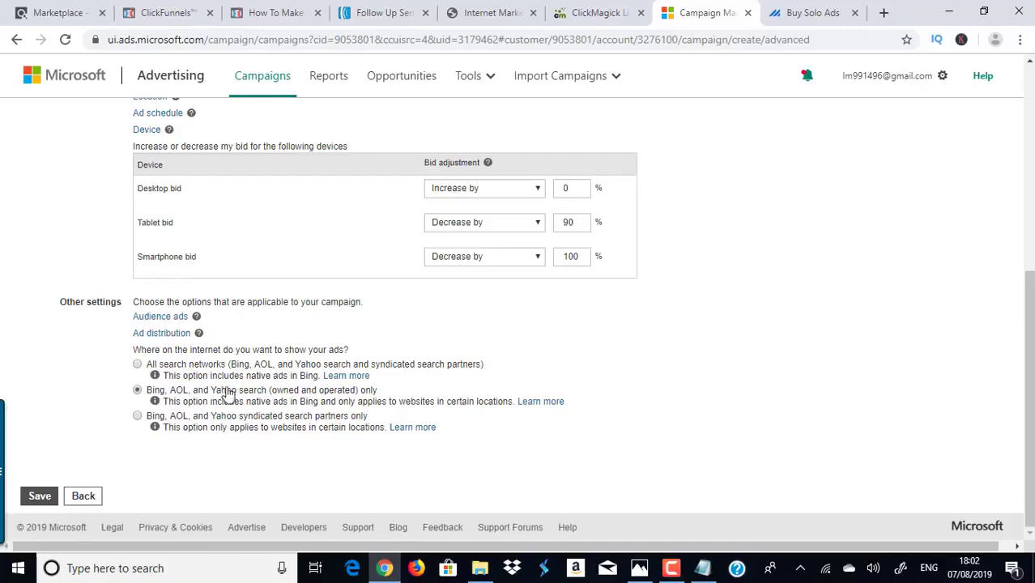
click(39, 495)
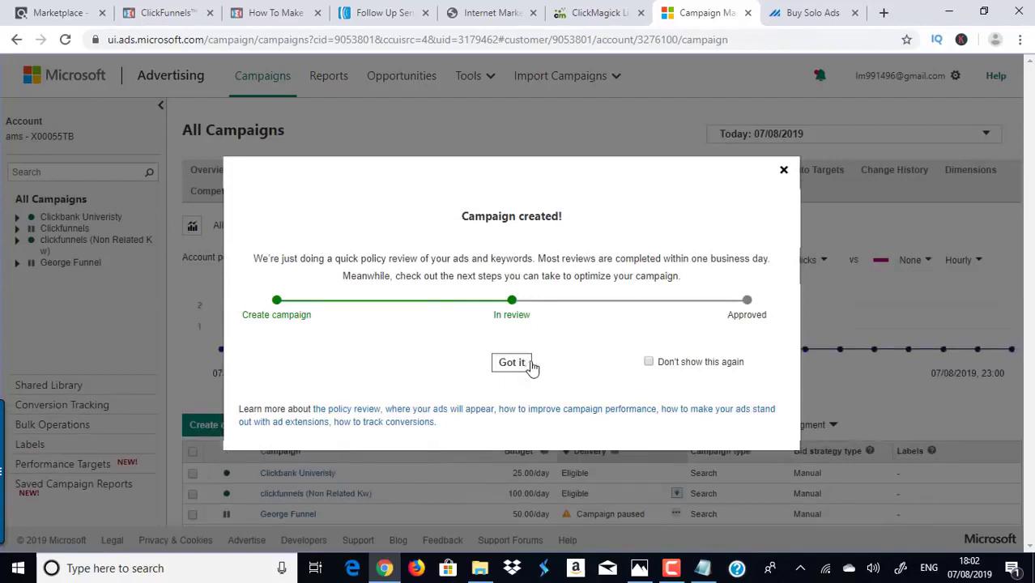
Step: Dismiss the Campaign created notice and open the Clickbank Univeristy campaign down to its advanced settings
click(530, 365)
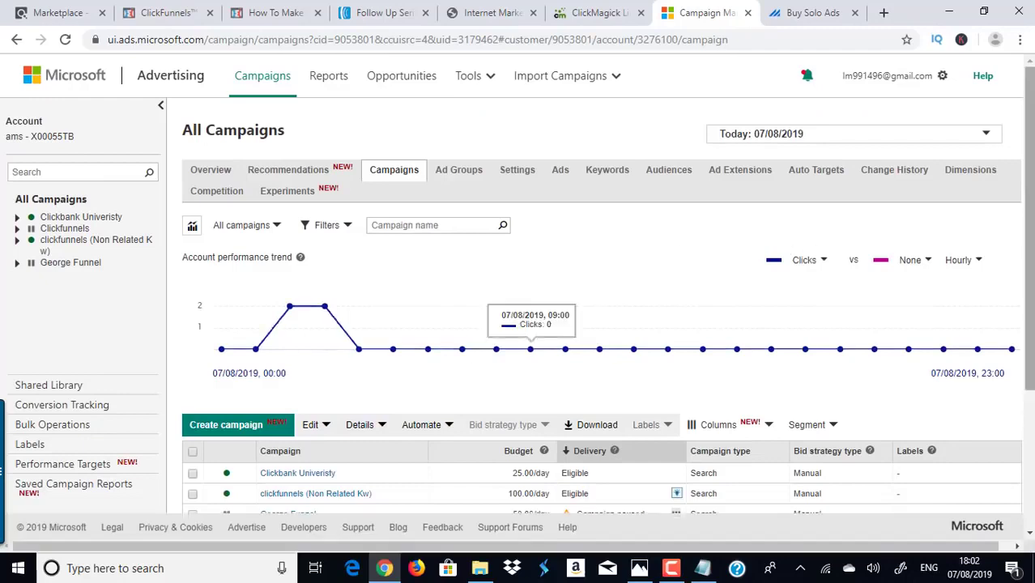
scroll(473, 352, down, 2)
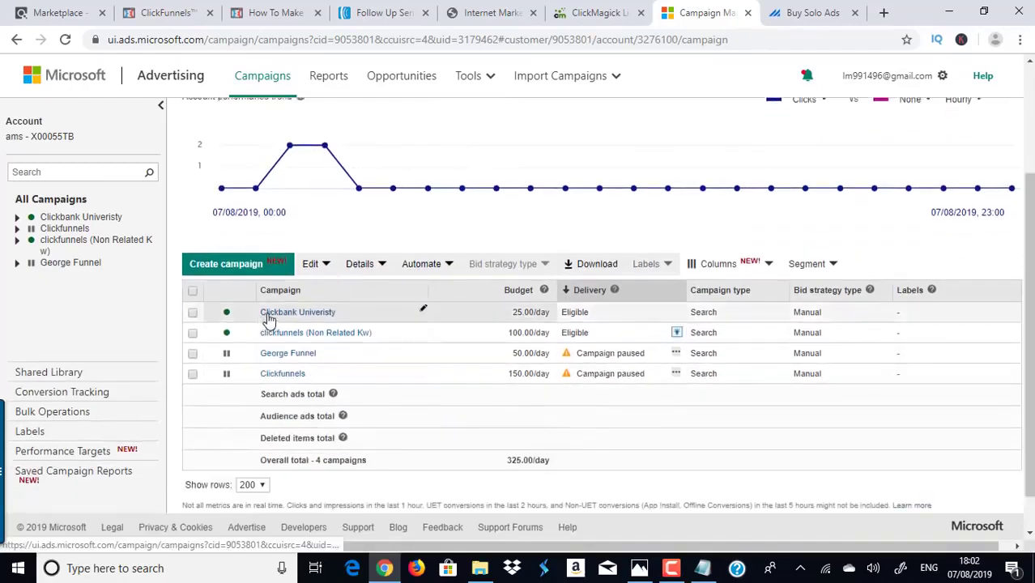
click(269, 316)
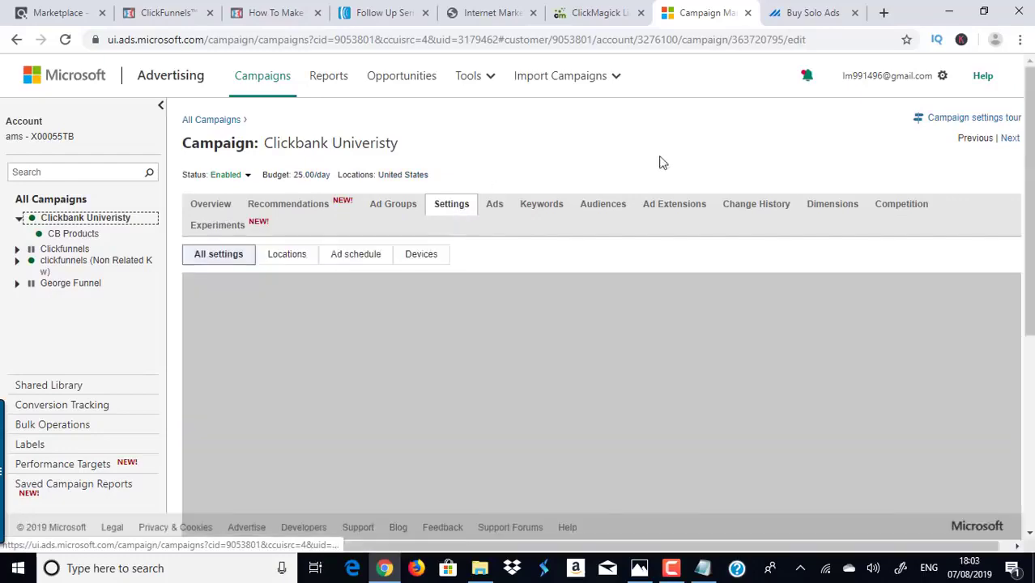
scroll(826, 130, down, 2)
scroll(729, 365, down, 7)
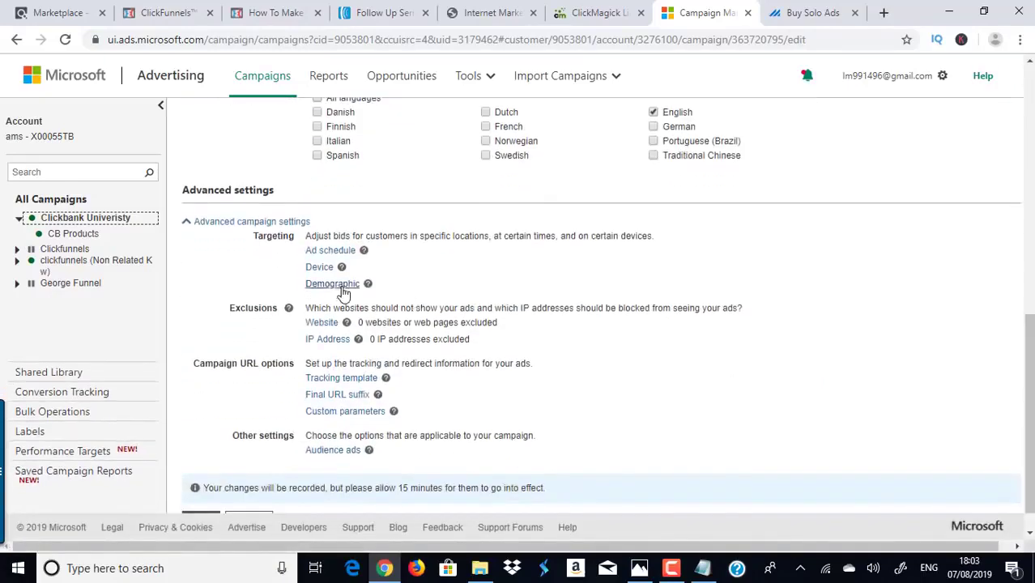
Step: Show the demographic bid adjustments and set the 18-24 age group to 'Decrease by' 90%
click(339, 285)
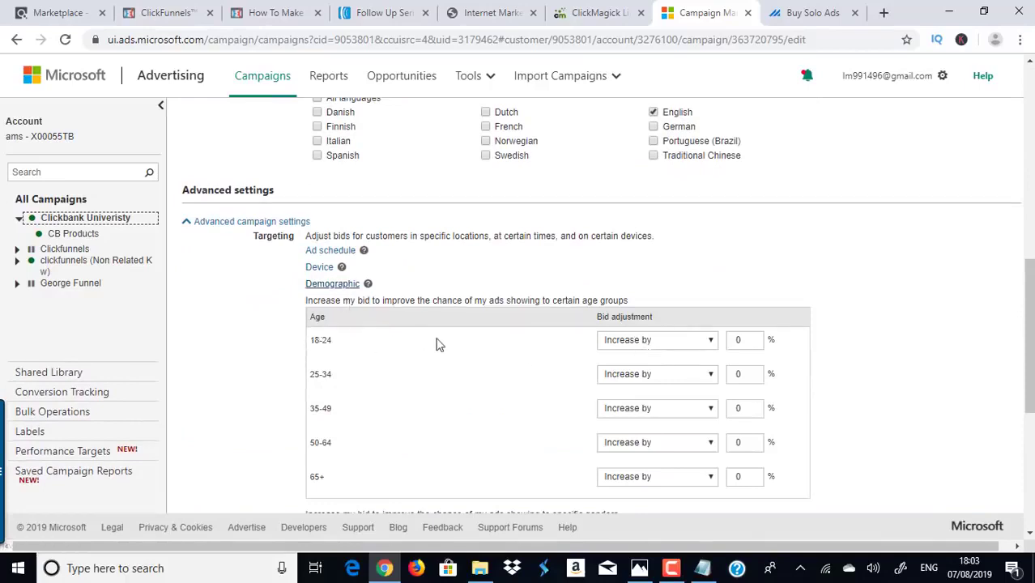
click(667, 341)
click(653, 387)
click(745, 340)
key(BackSpace)
text(90)
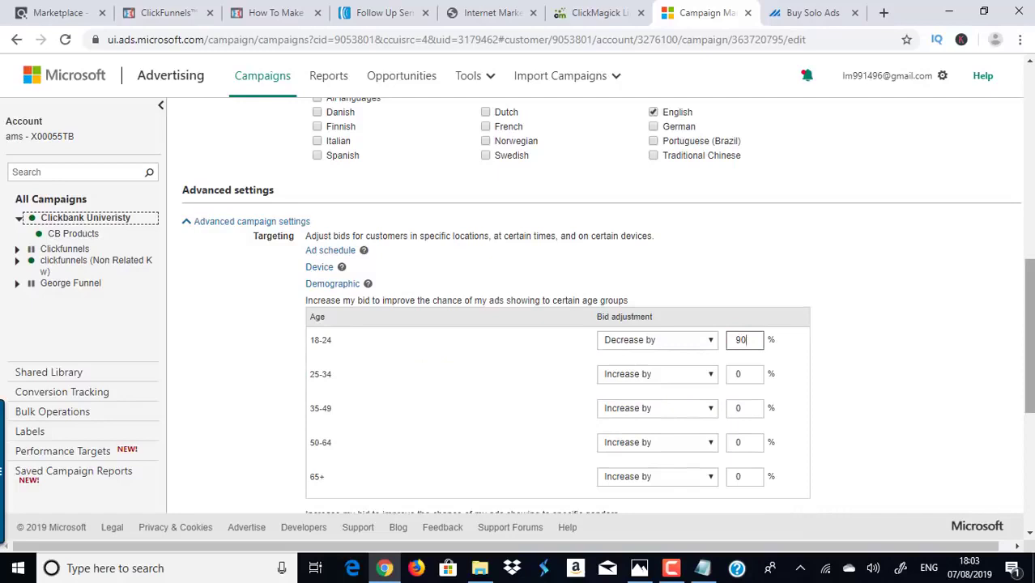
Step: Set the 65+ age group to 'Decrease by' 90% and save the campaign settings
scroll(368, 300, down, 3)
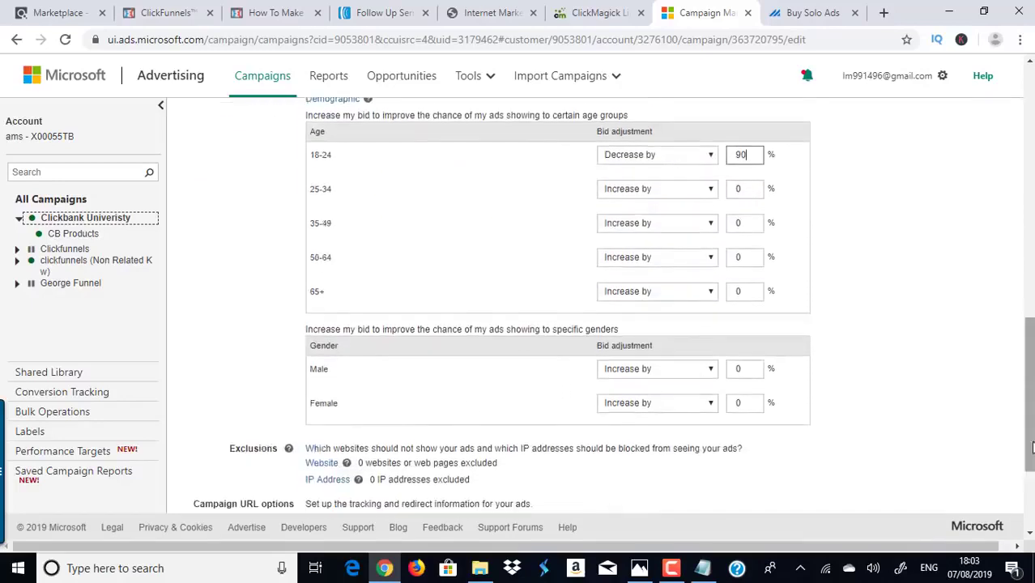
click(661, 294)
click(641, 340)
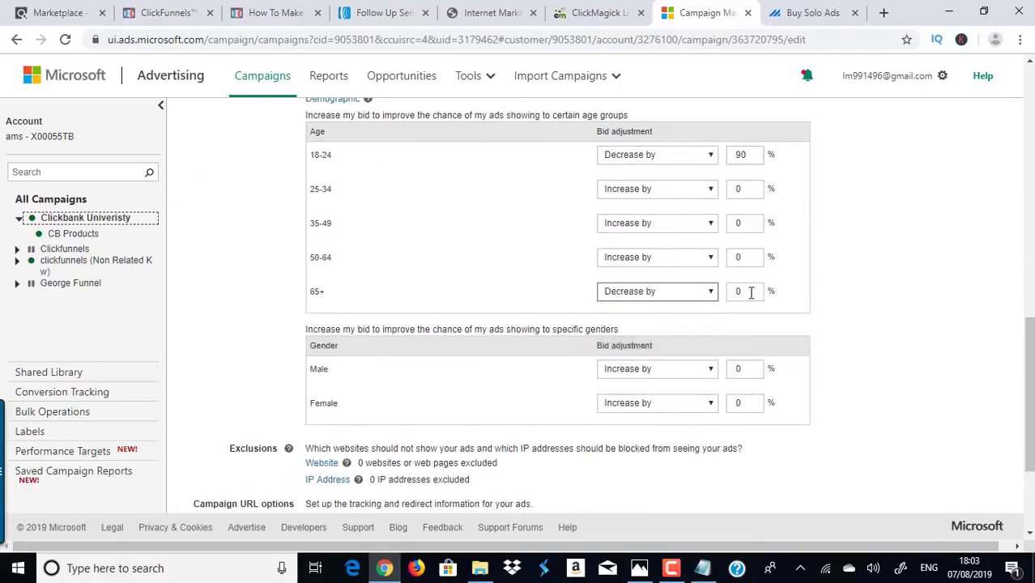
click(744, 291)
key(BackSpace)
text(90)
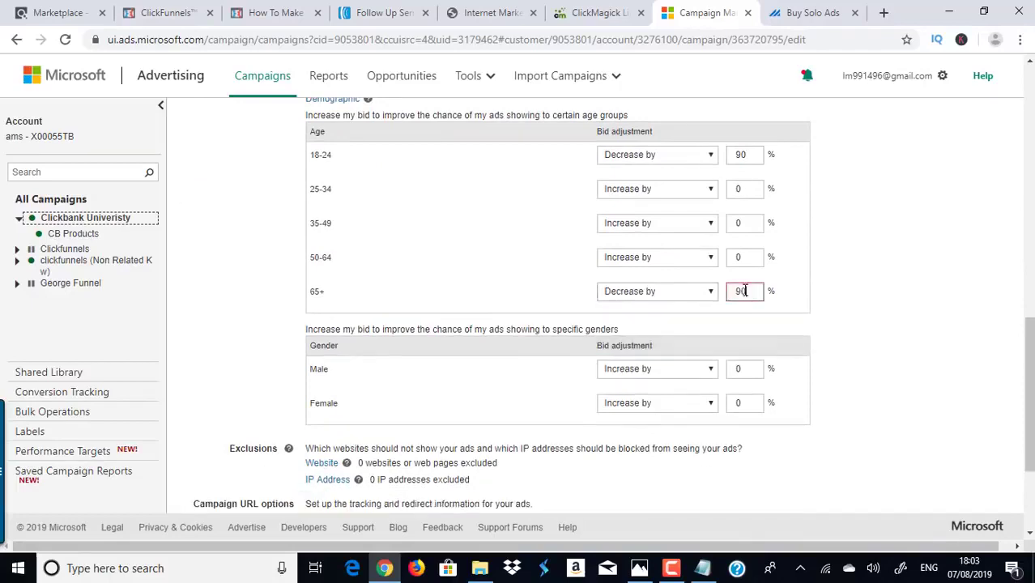
scroll(585, 416, down, 2)
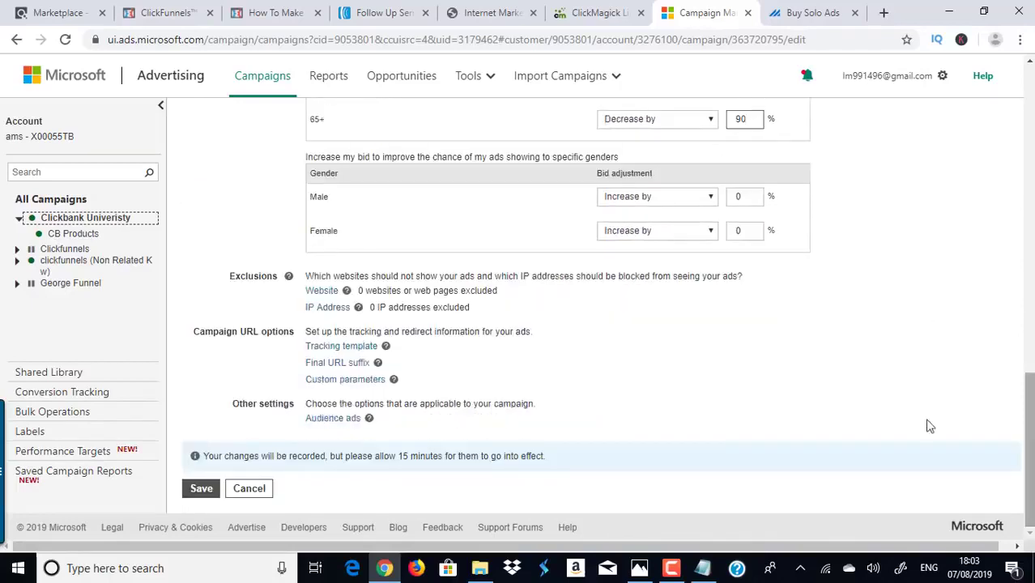
click(203, 491)
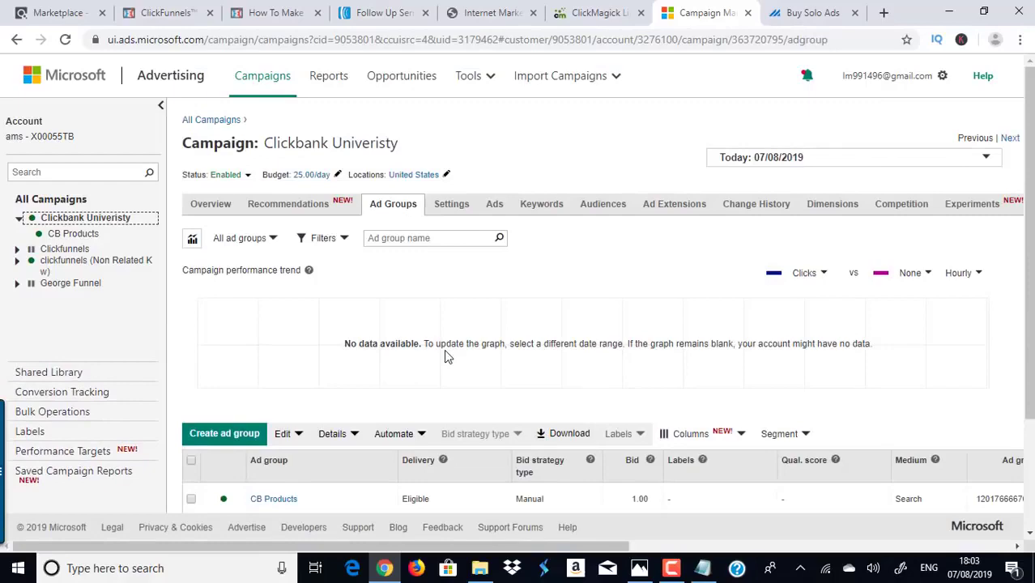
Step: Start an Add keywords form for the CB Products ad group, typing 'cb', then go to the Udimi tab
click(543, 208)
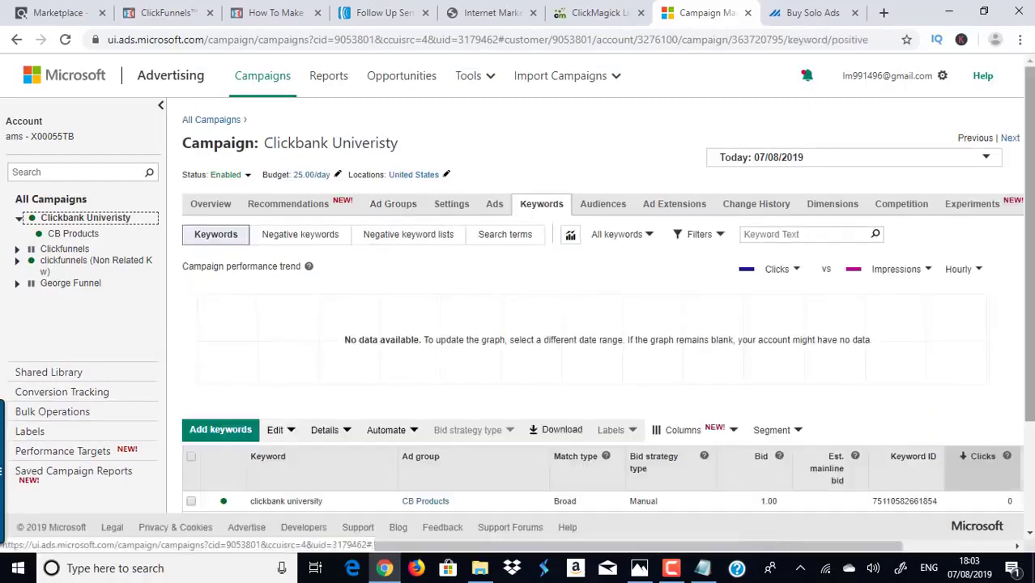
scroll(262, 377, down, 2)
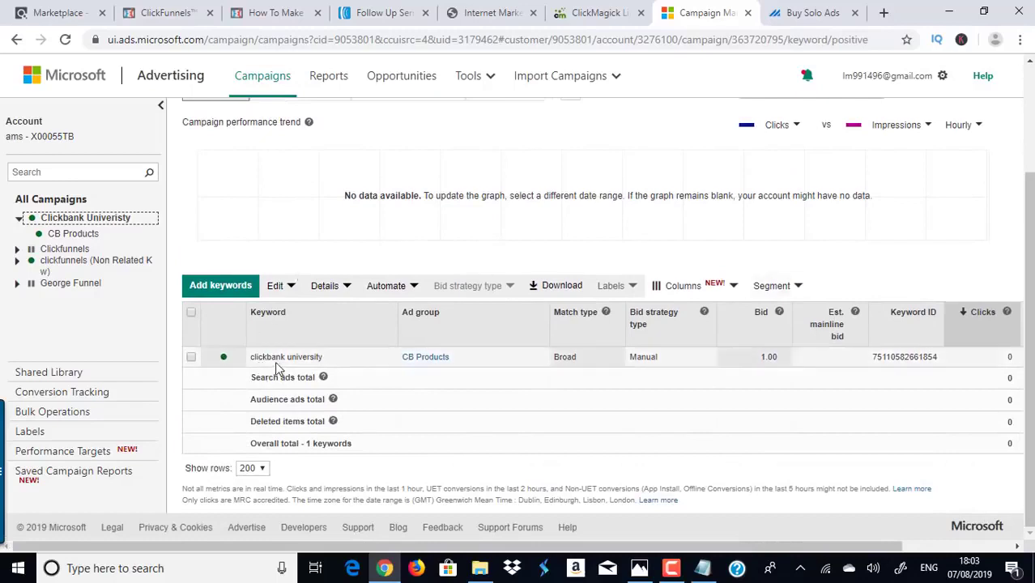
click(229, 287)
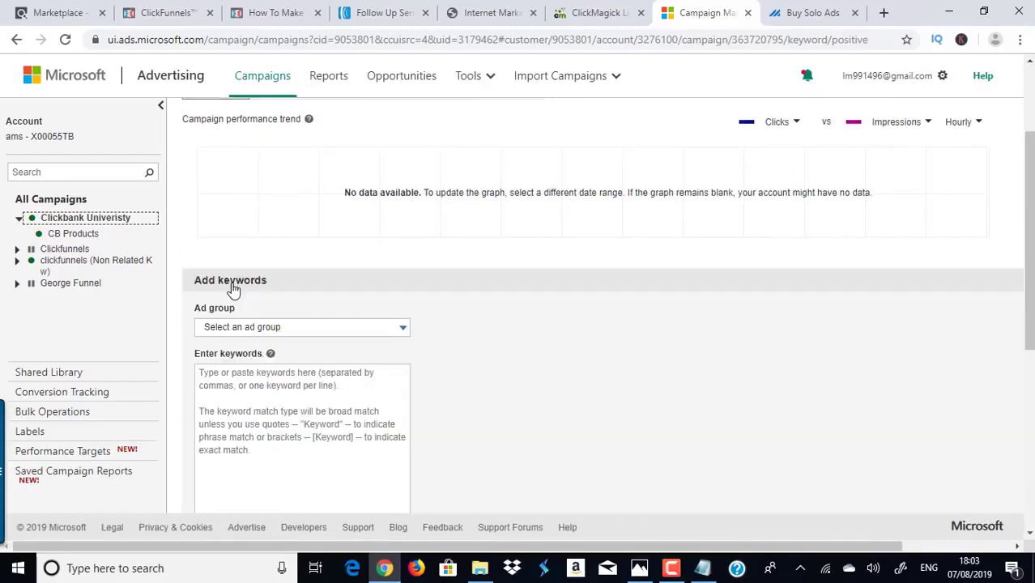
click(366, 328)
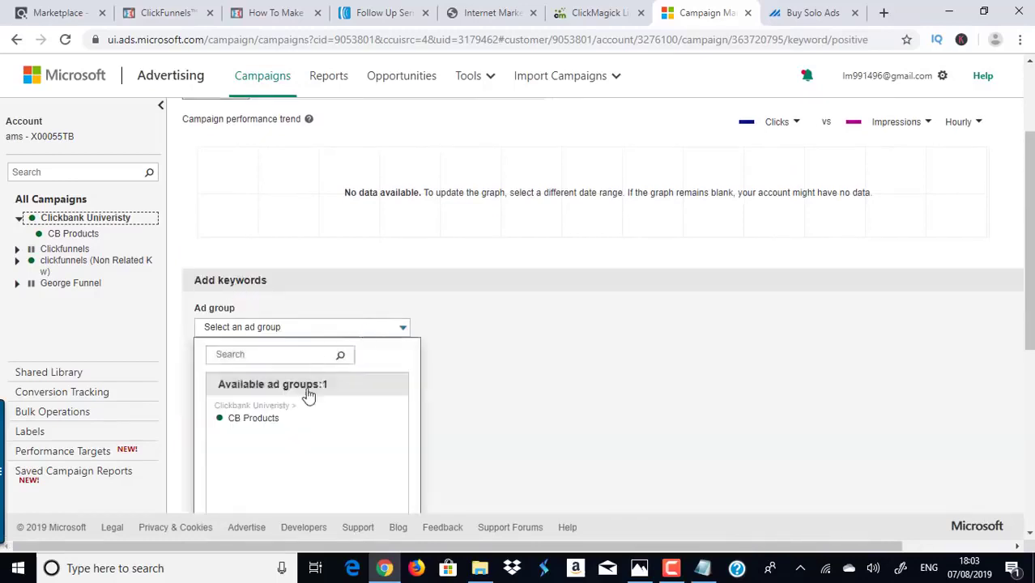
scroll(255, 422, down, 1)
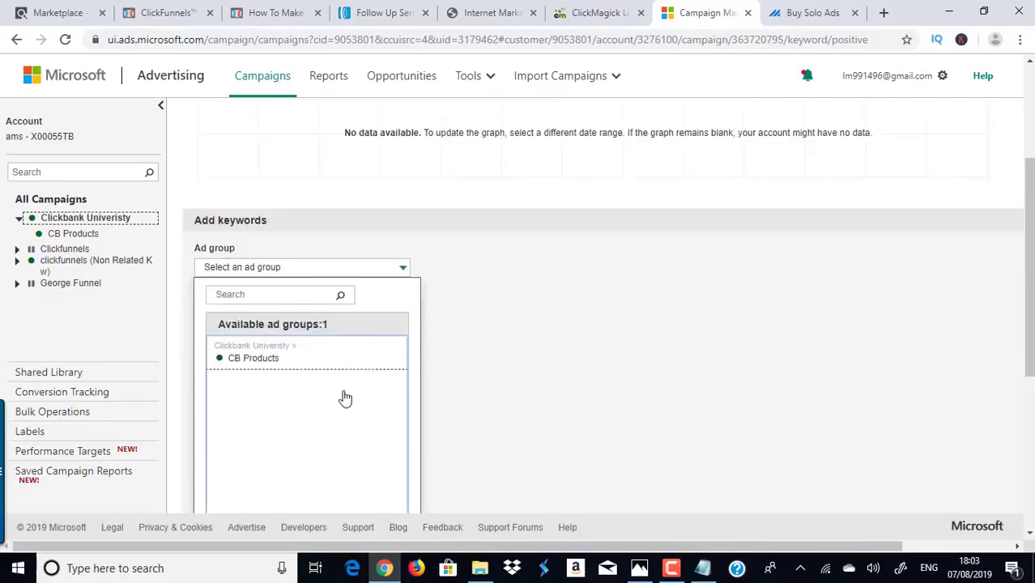
click(258, 361)
click(245, 409)
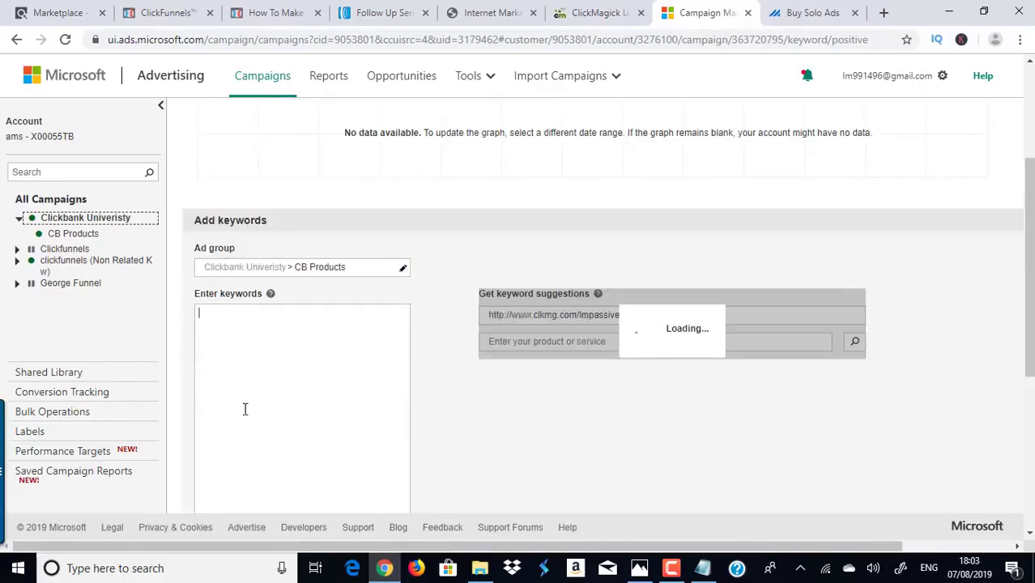
text(cb un)
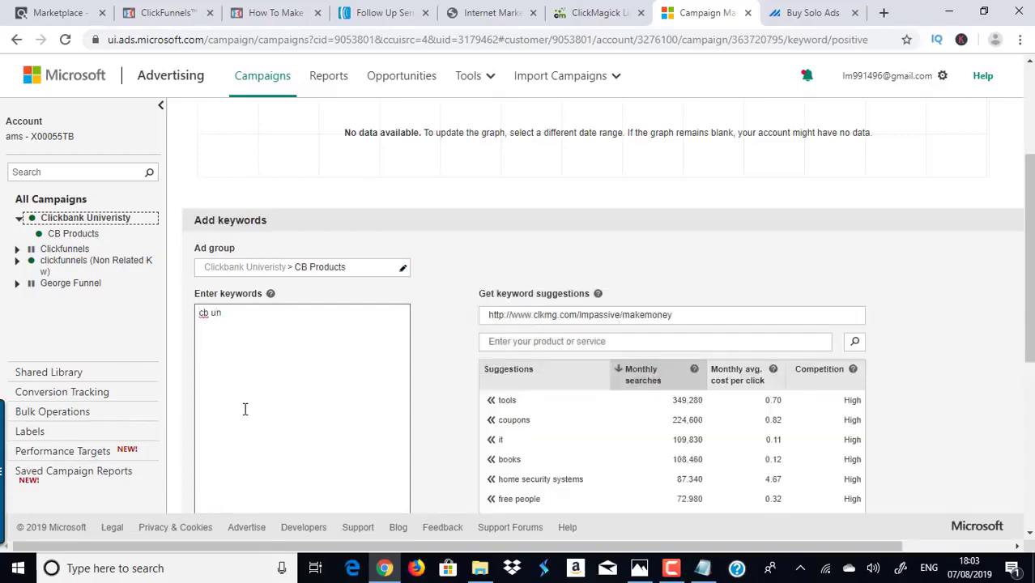
click(793, 12)
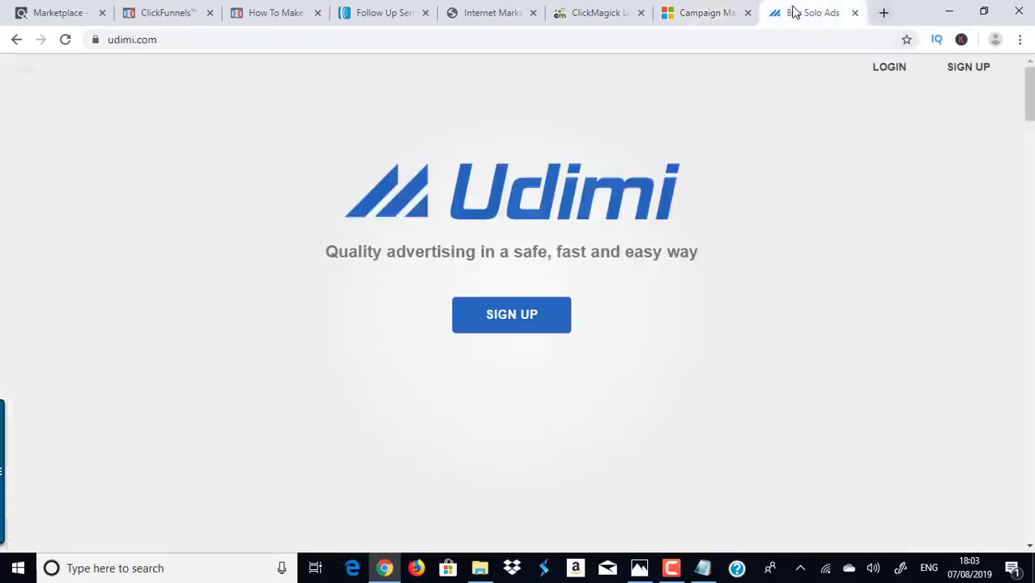
Step: Search Google for 'clickbank university' in a new tab to check related keyword volumes, then return to the campaign
click(883, 12)
text(g)
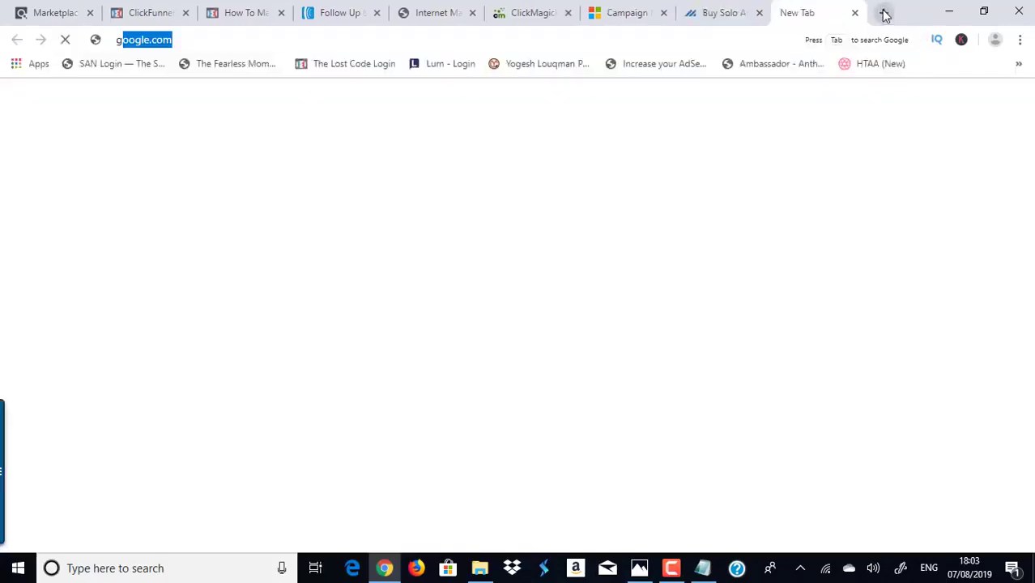
key(Return)
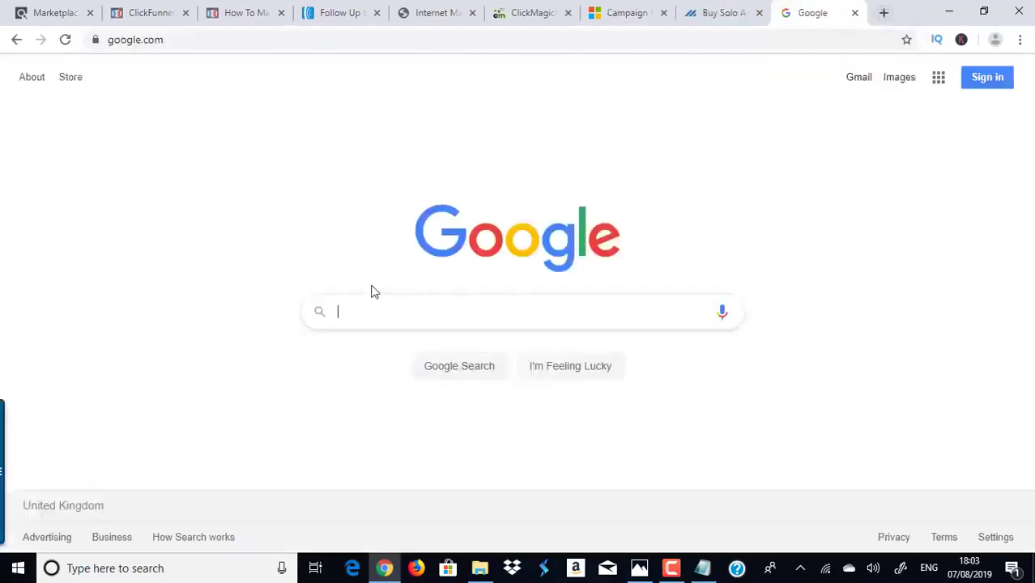
text(clickbank un)
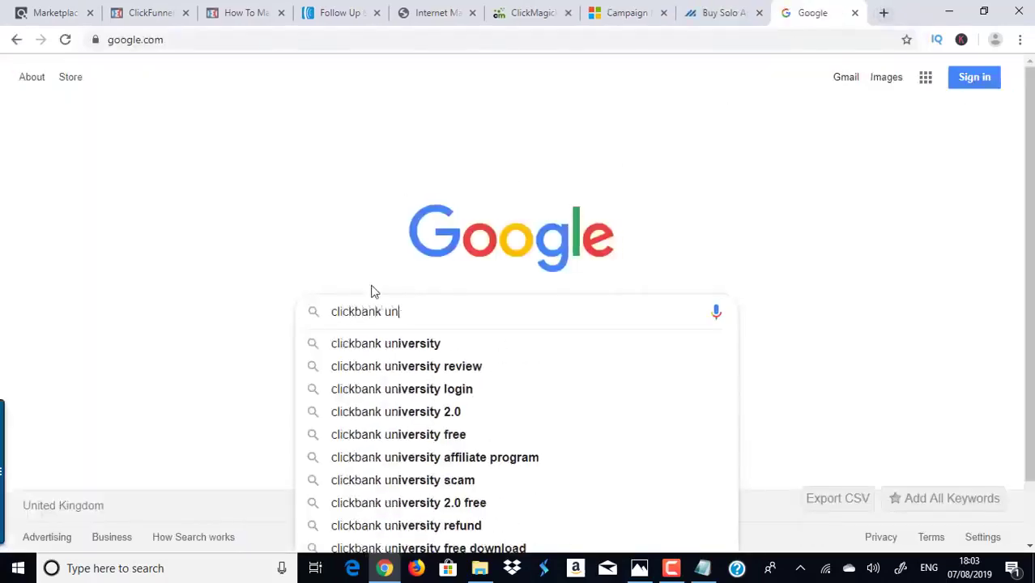
text(iversity)
key(Return)
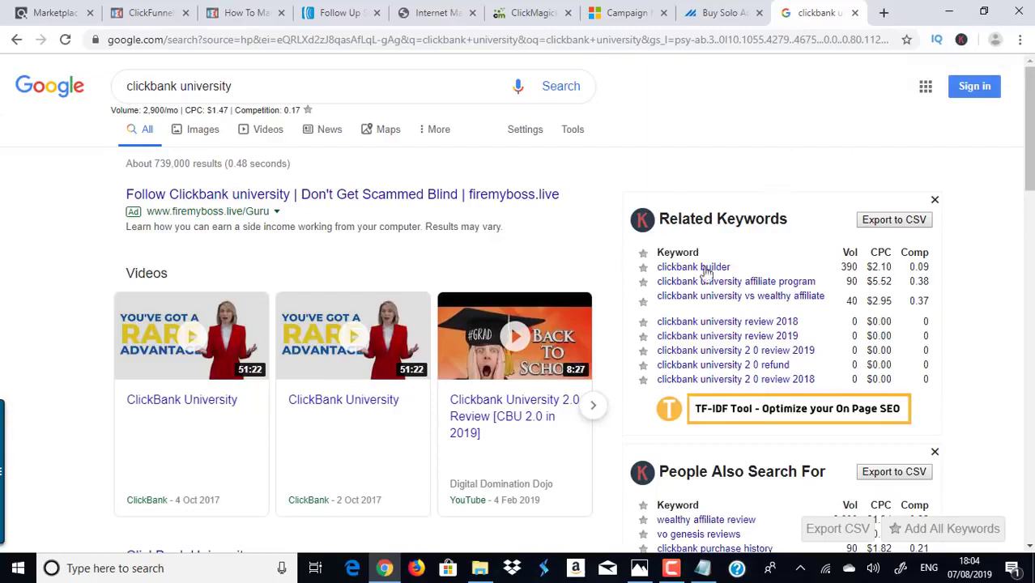
scroll(653, 209, down, 1)
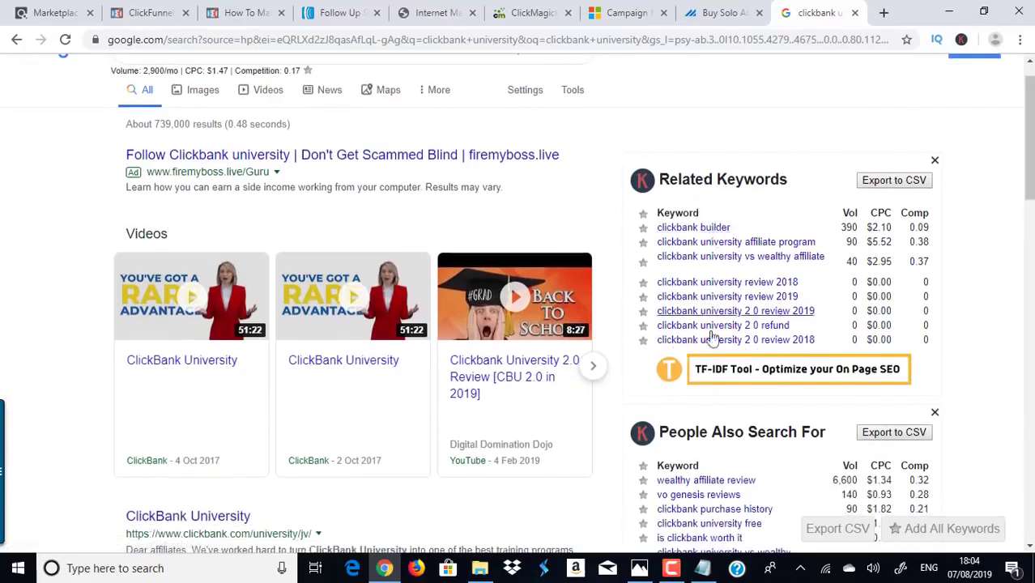
click(635, 13)
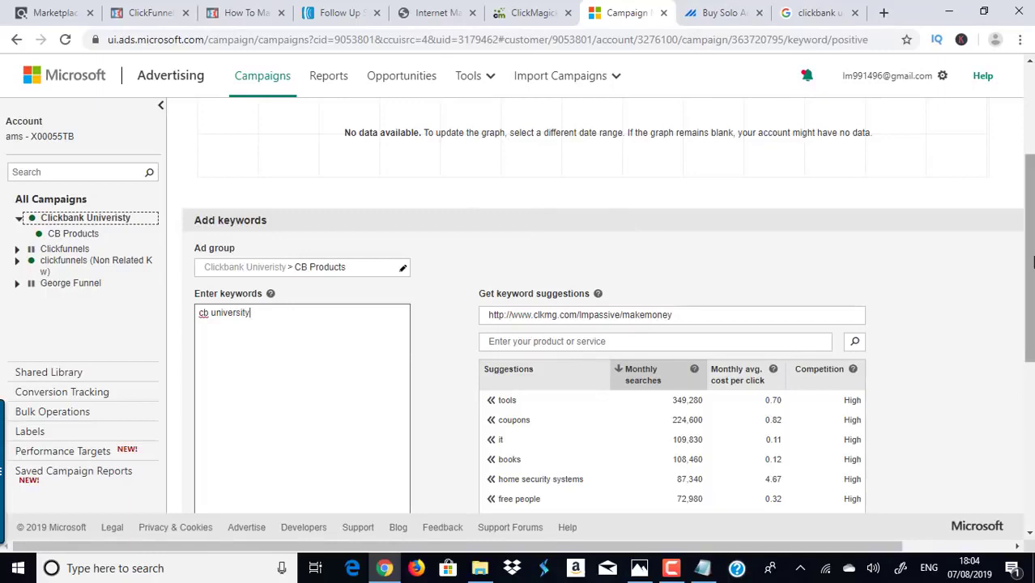
Step: Open Keyword Planner from Tools in a new browser tab, then bring the ClickBank banner up in Photos
click(484, 84)
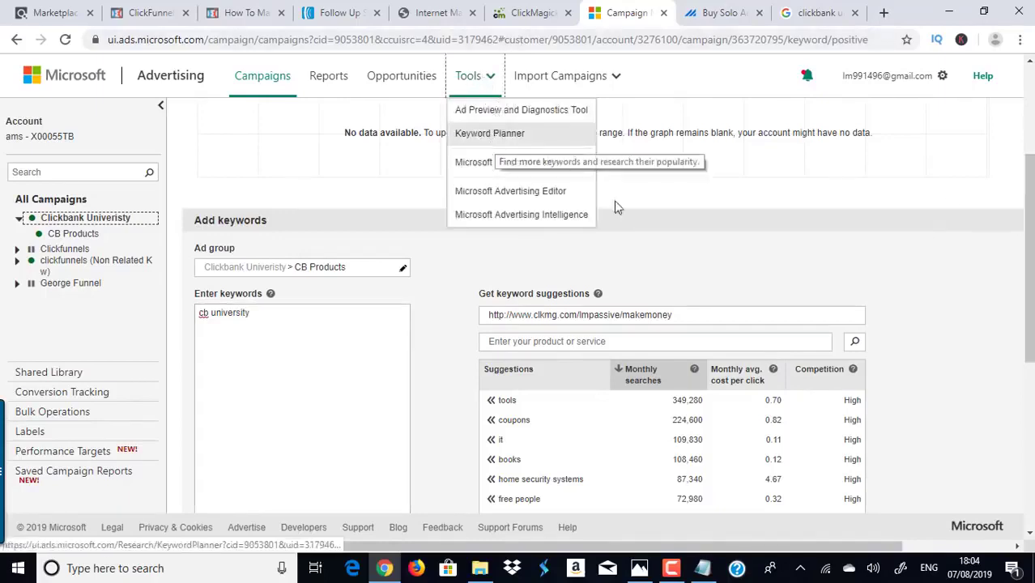
right_click(466, 139)
click(495, 150)
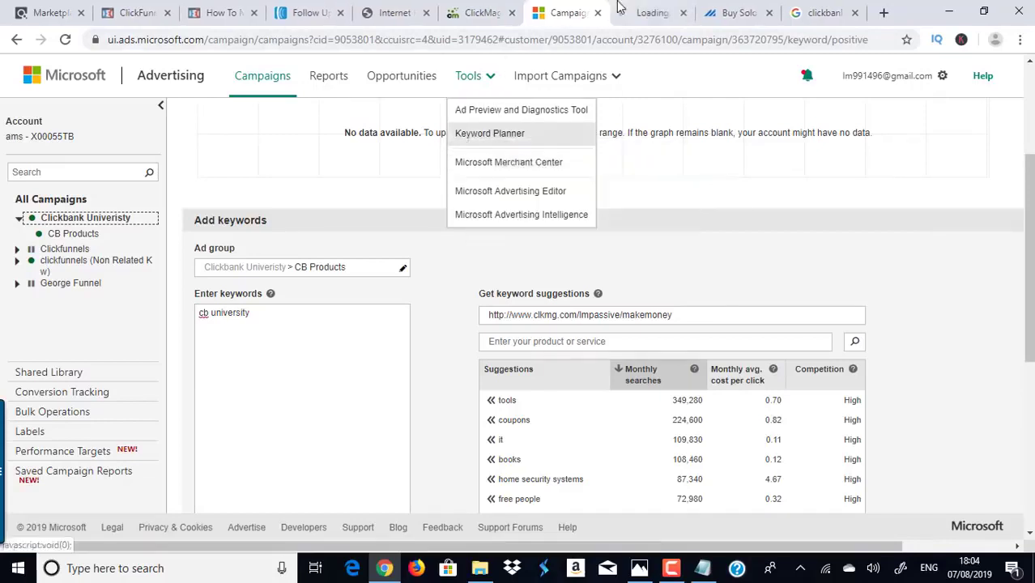
click(641, 9)
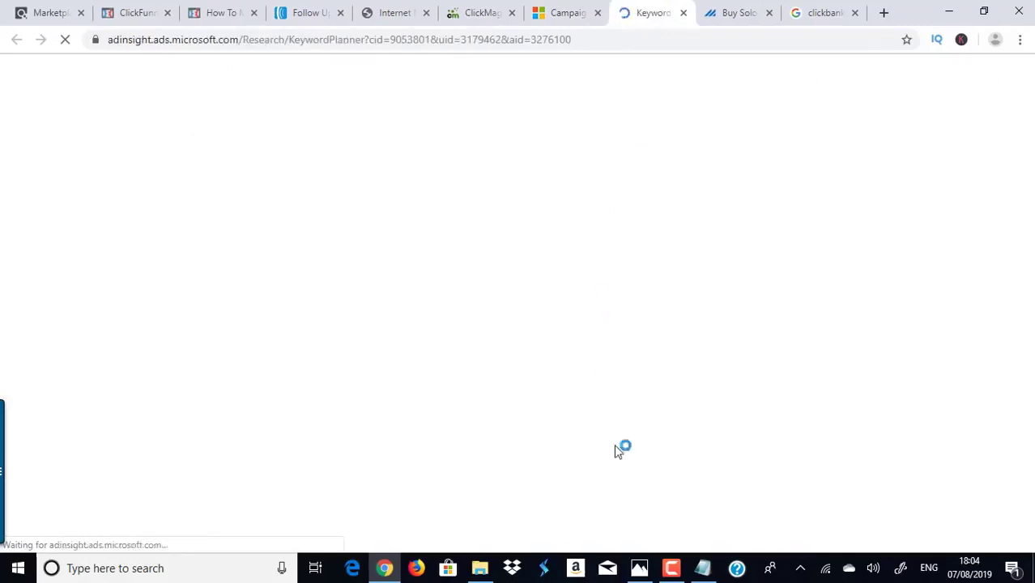
click(639, 568)
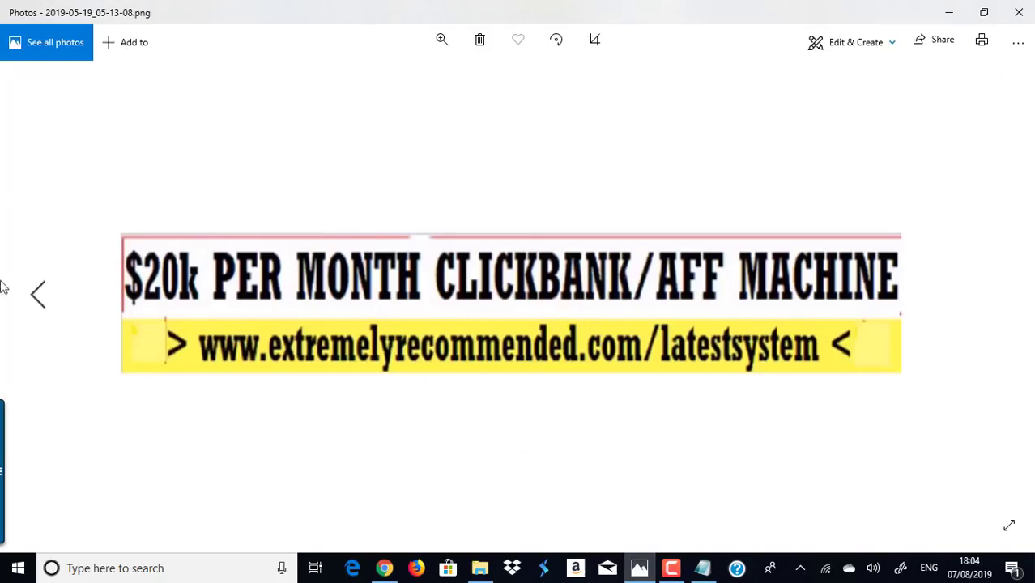
Step: View the previous Subscribed button image in Photos, then go back to Keyword Planner
click(36, 296)
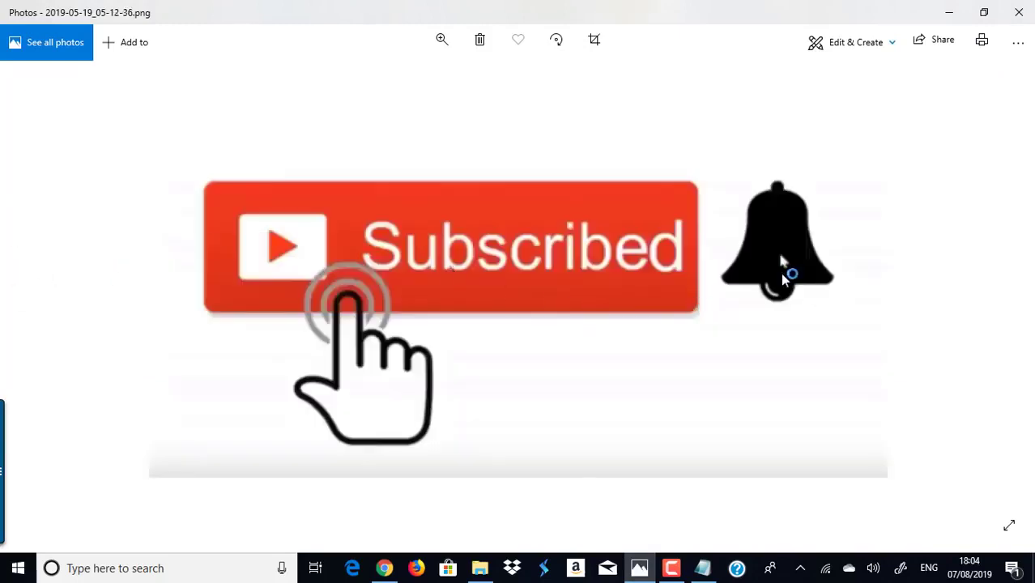
click(381, 573)
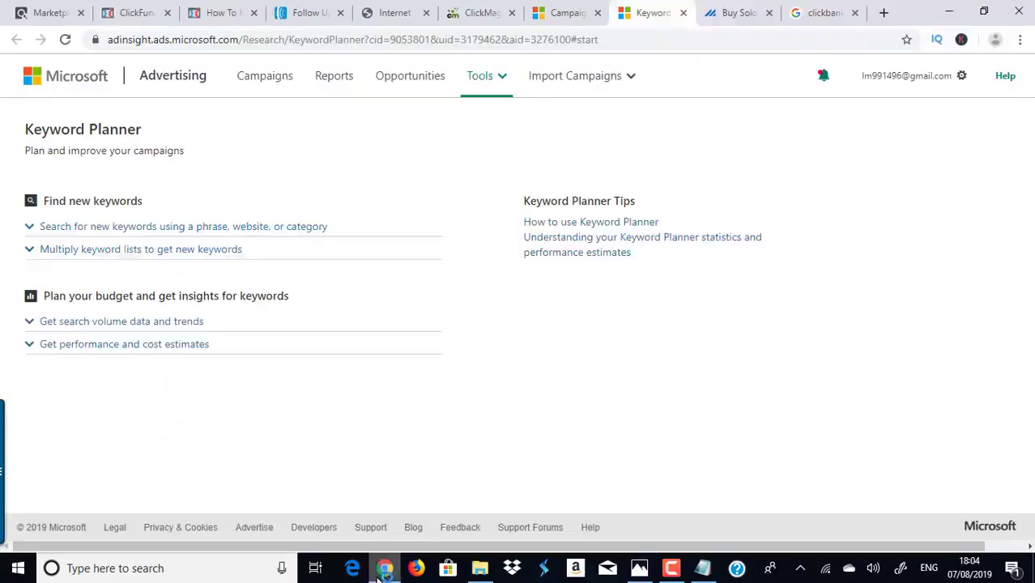
Step: Get Keyword Planner suggestions for the phrase 'clickbank university' and list individual keywords
click(122, 230)
drag(88, 348, 123, 297)
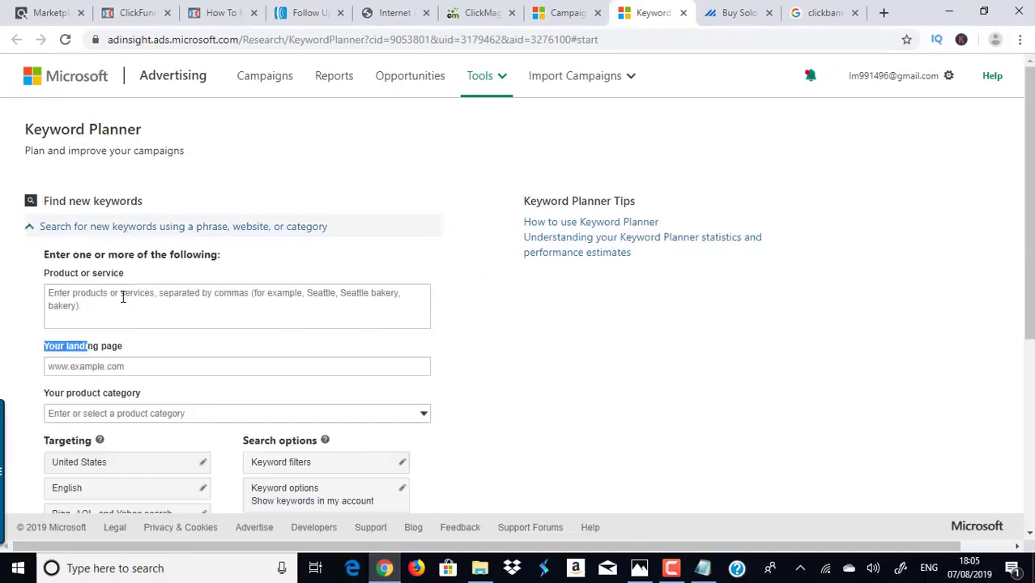
click(92, 303)
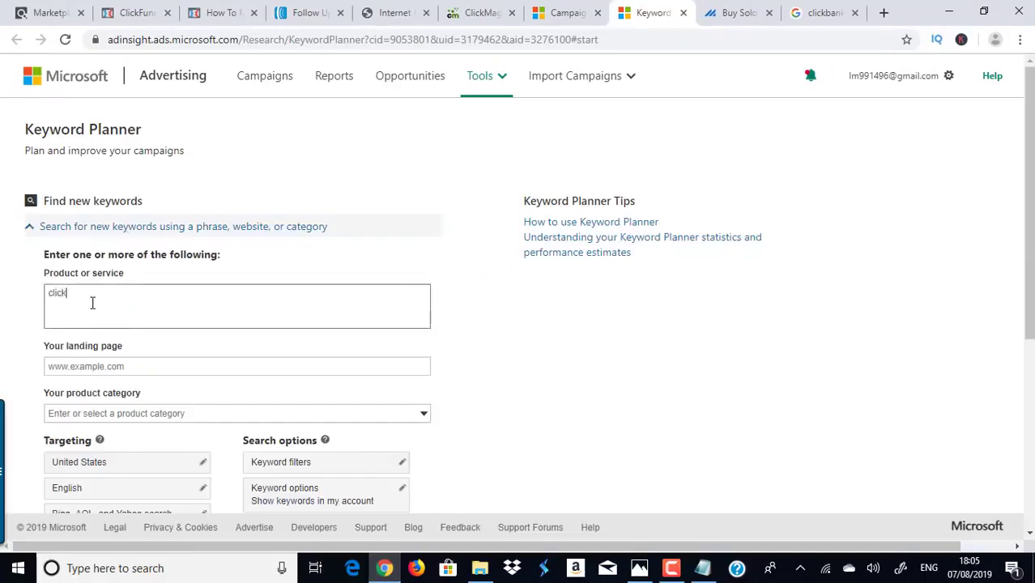
text(clickbank university)
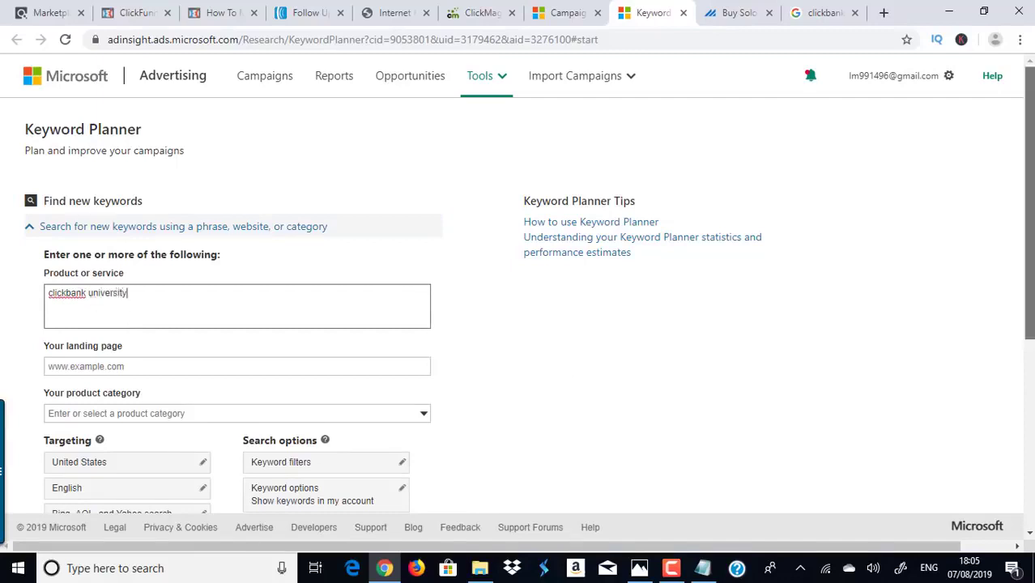
scroll(876, 441, down, 3)
click(107, 443)
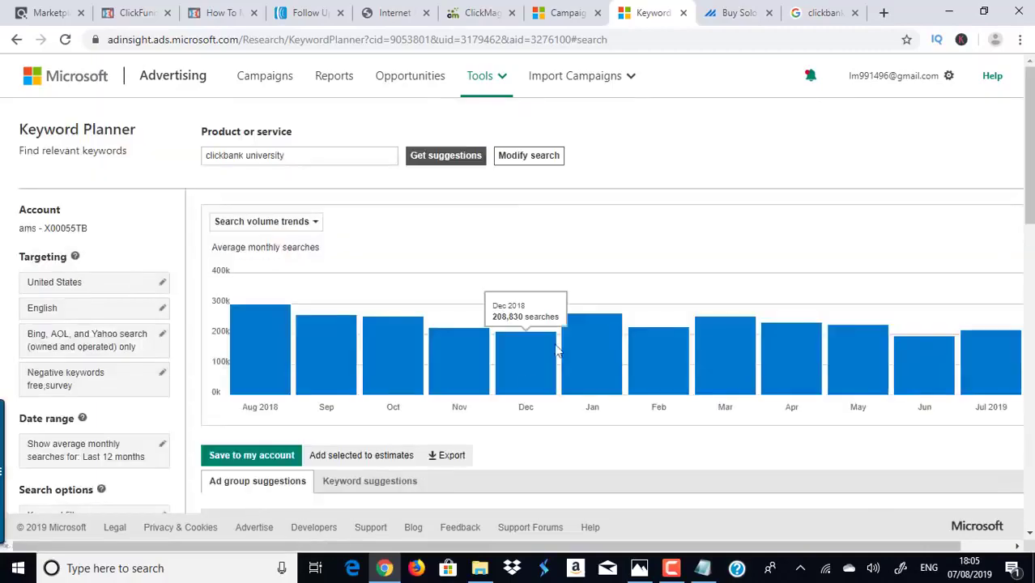
scroll(1028, 162, down, 2)
scroll(615, 307, down, 2)
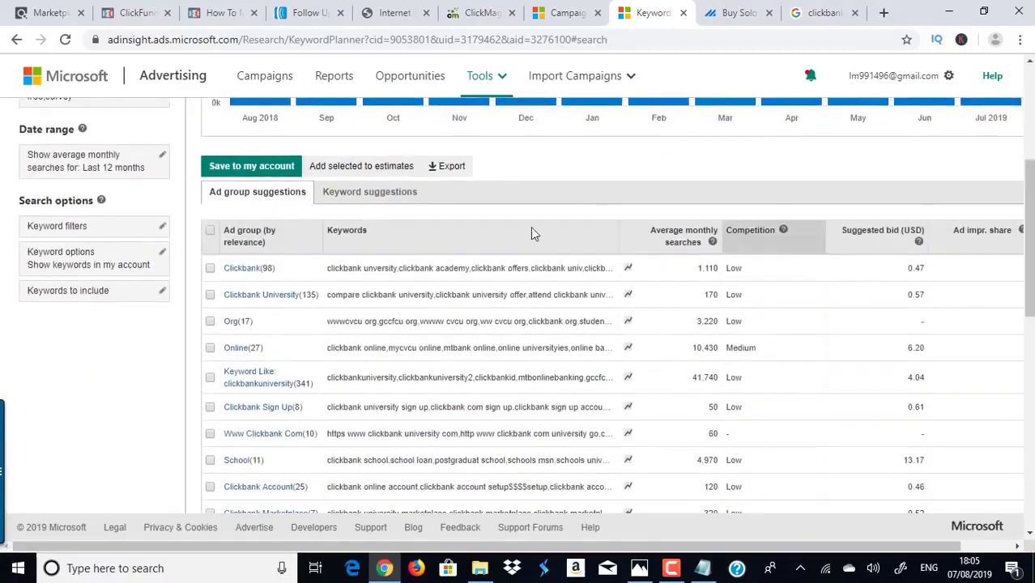
click(370, 195)
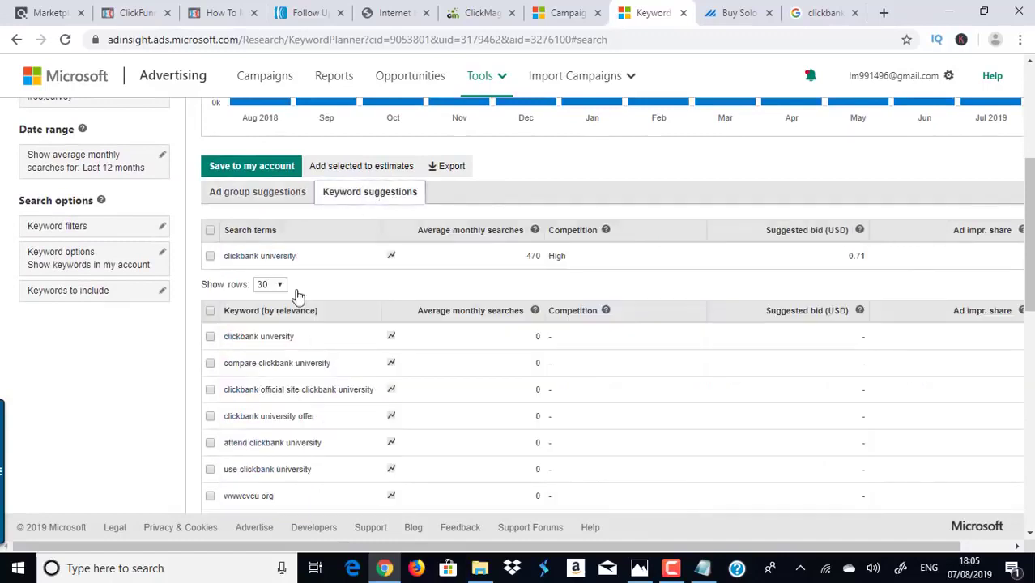
Step: Show 100 rows and select 'clickbank university' plus all 1538 keyword suggestions
click(210, 253)
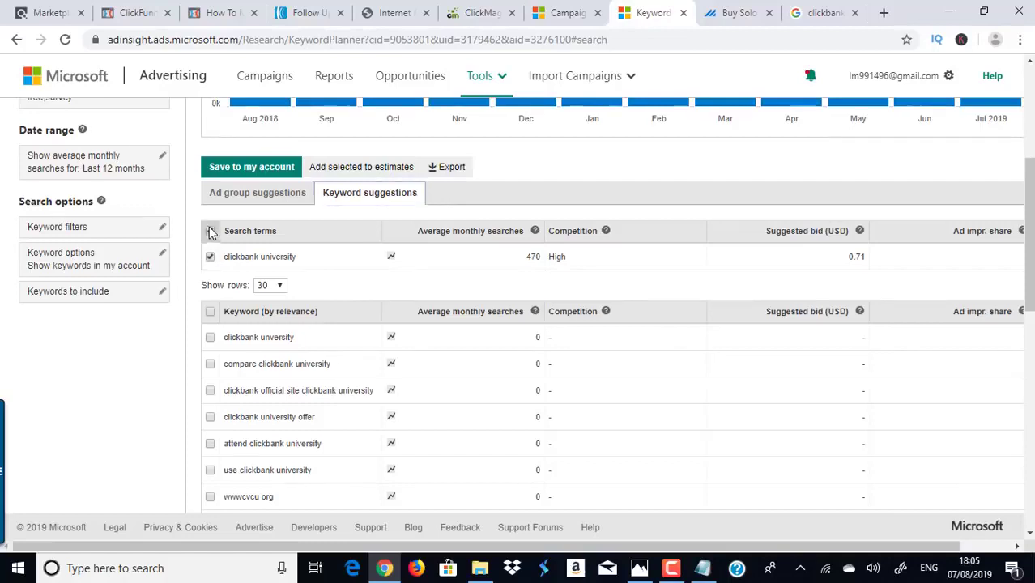
click(211, 233)
click(272, 285)
click(271, 429)
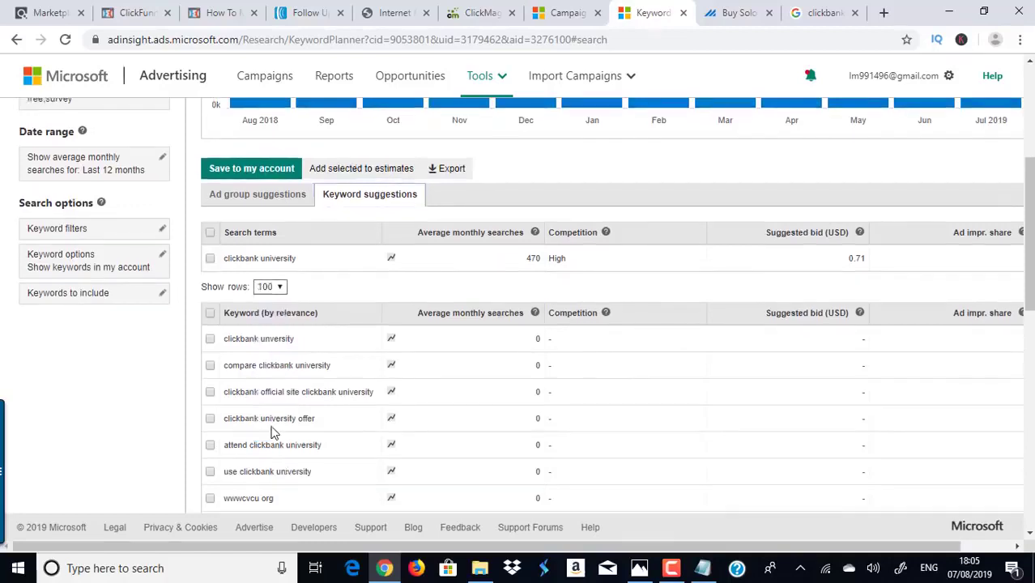
click(210, 233)
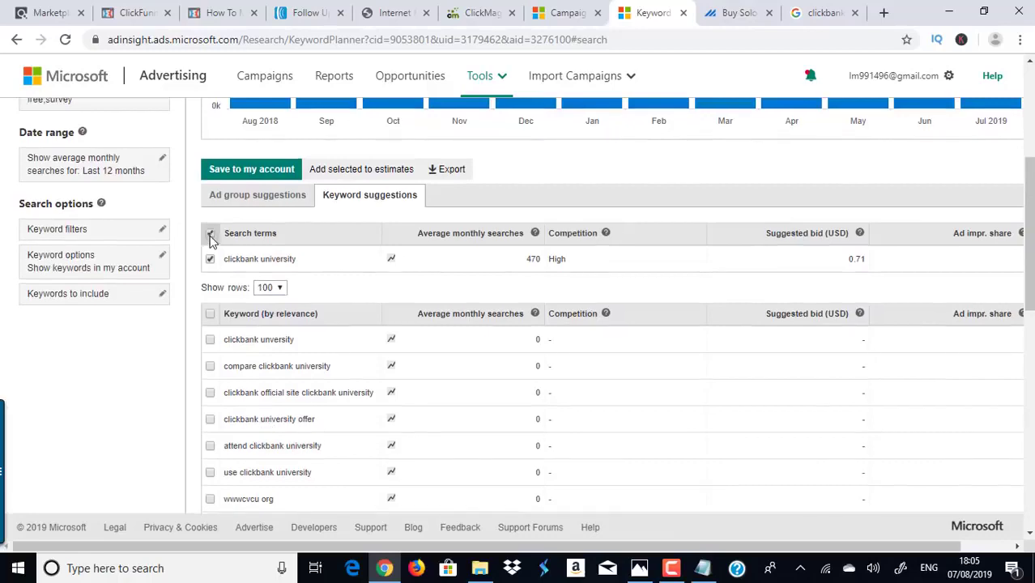
click(210, 315)
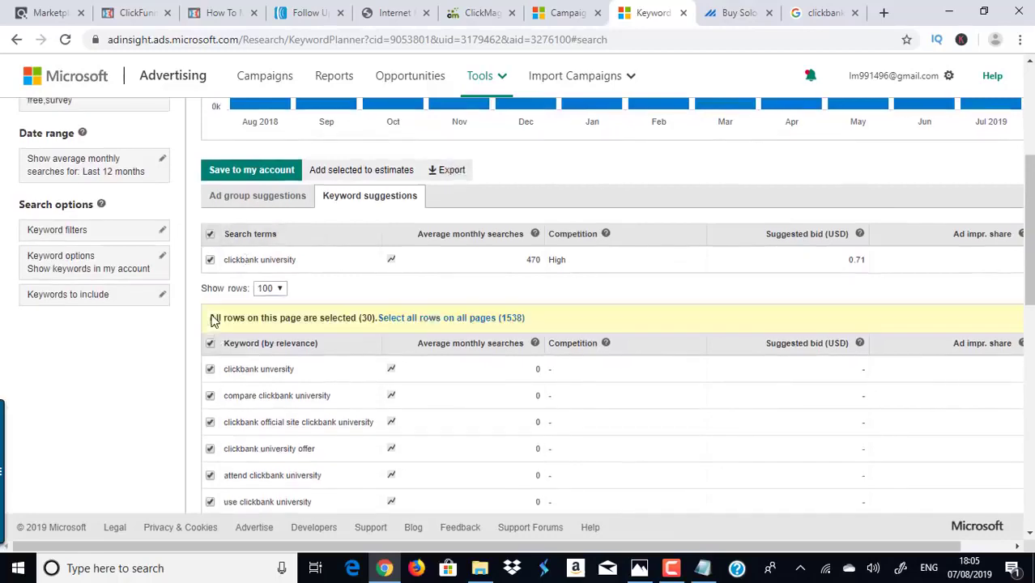
click(492, 320)
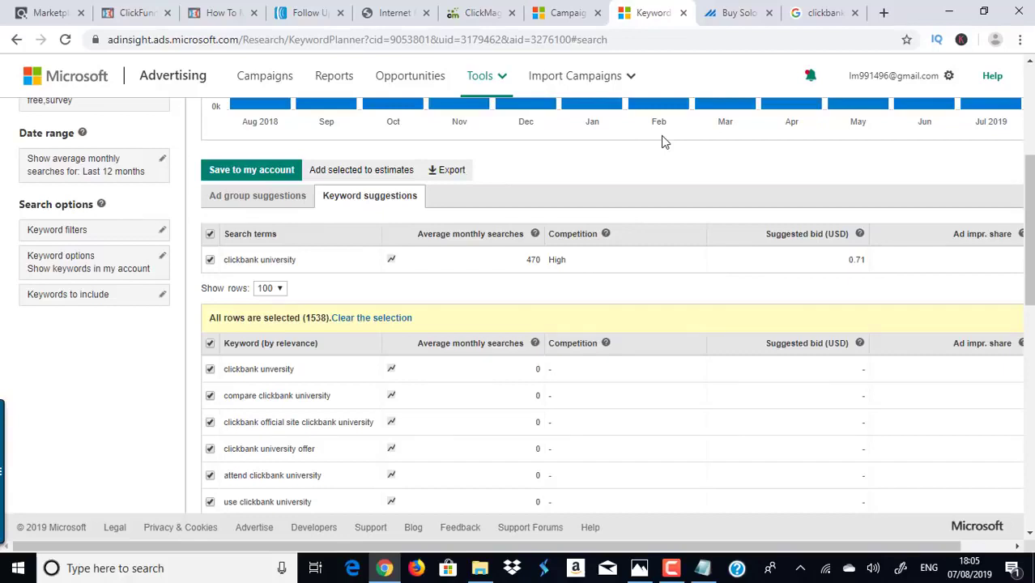
Step: Save 'cb university' as a second CB Products keyword beside 'clickbank university'
click(577, 12)
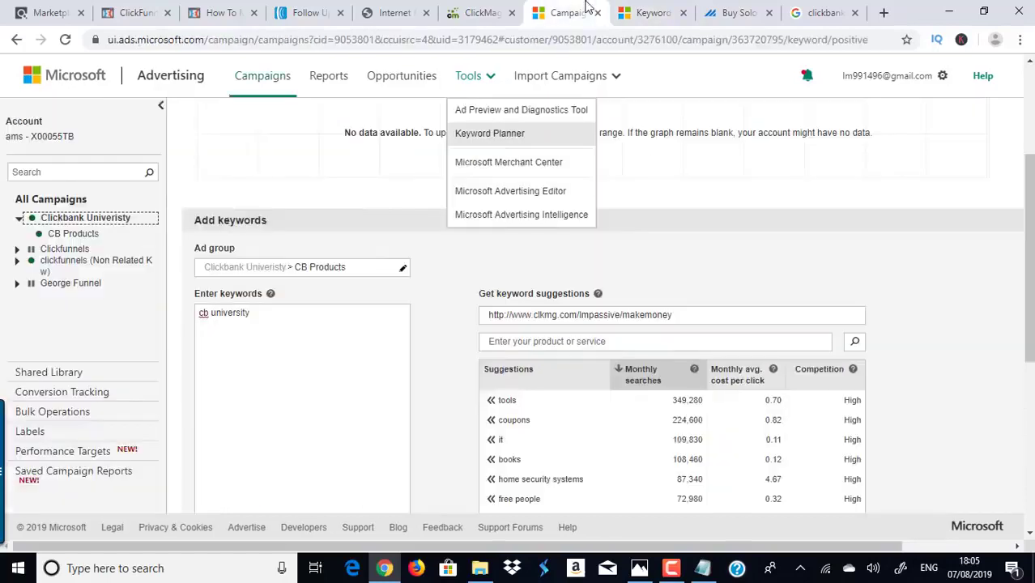
drag(272, 315, 182, 320)
click(316, 366)
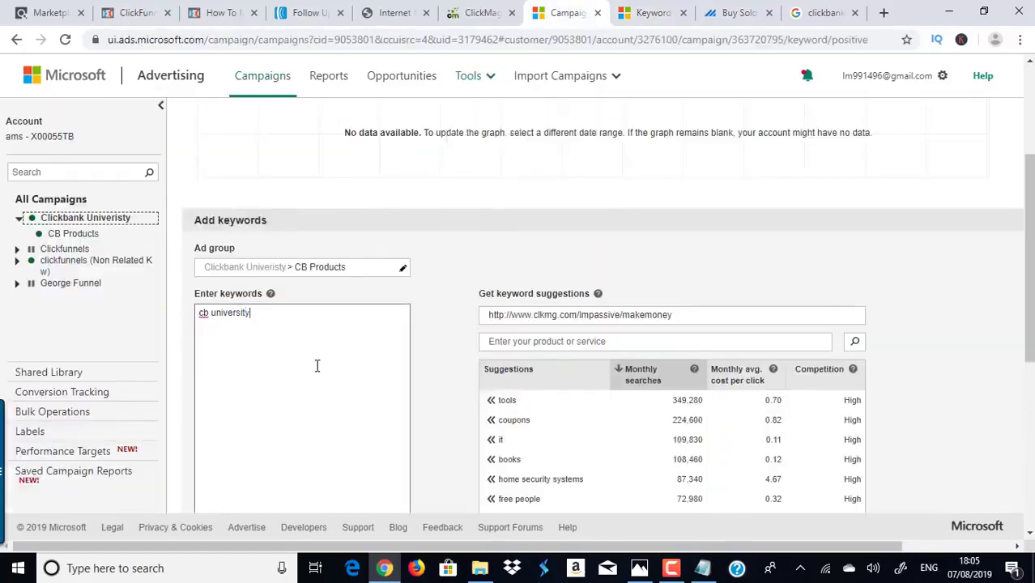
drag(270, 319, 191, 321)
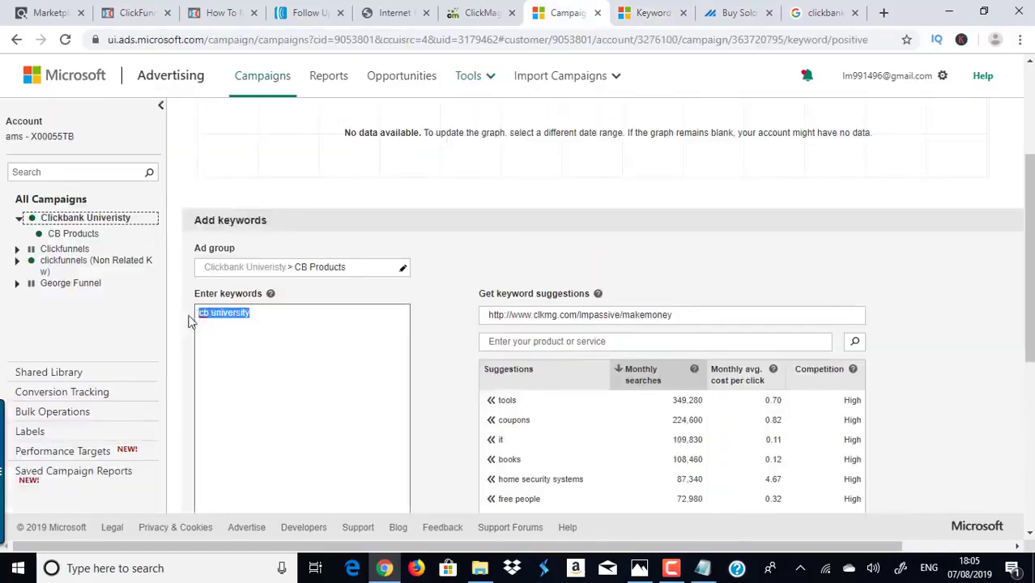
click(298, 347)
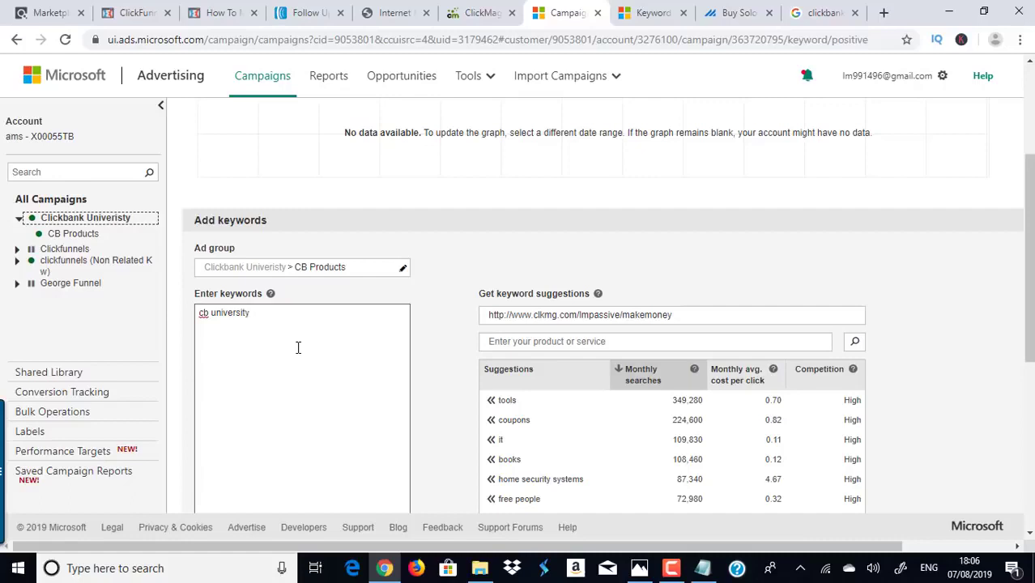
scroll(814, 270, down, 2)
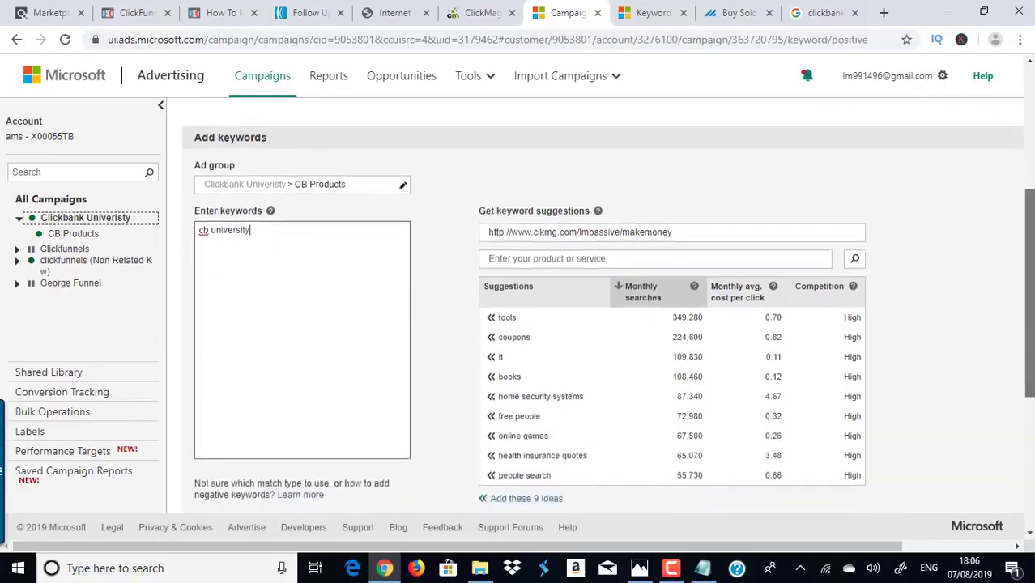
scroll(959, 382, down, 3)
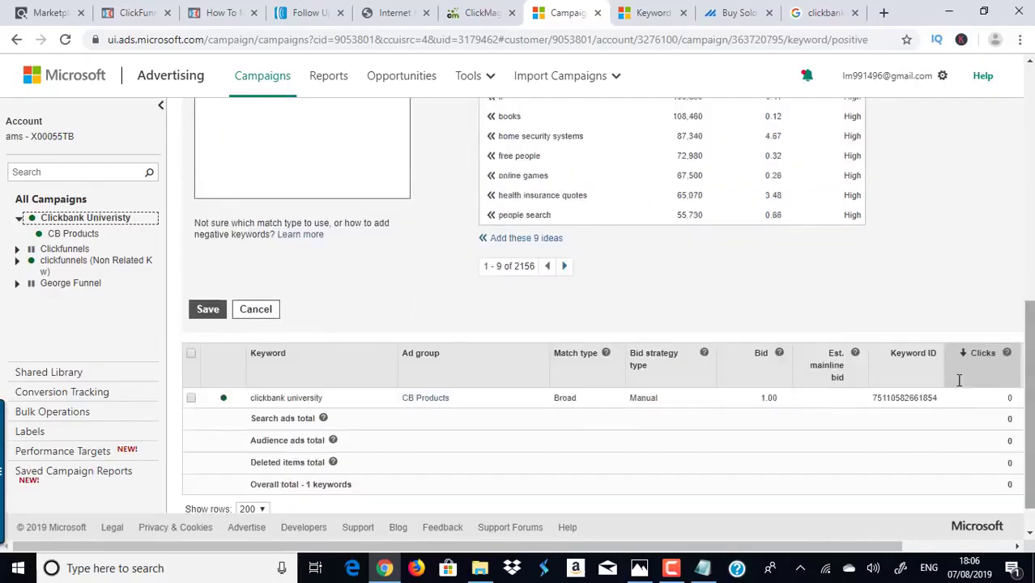
click(204, 314)
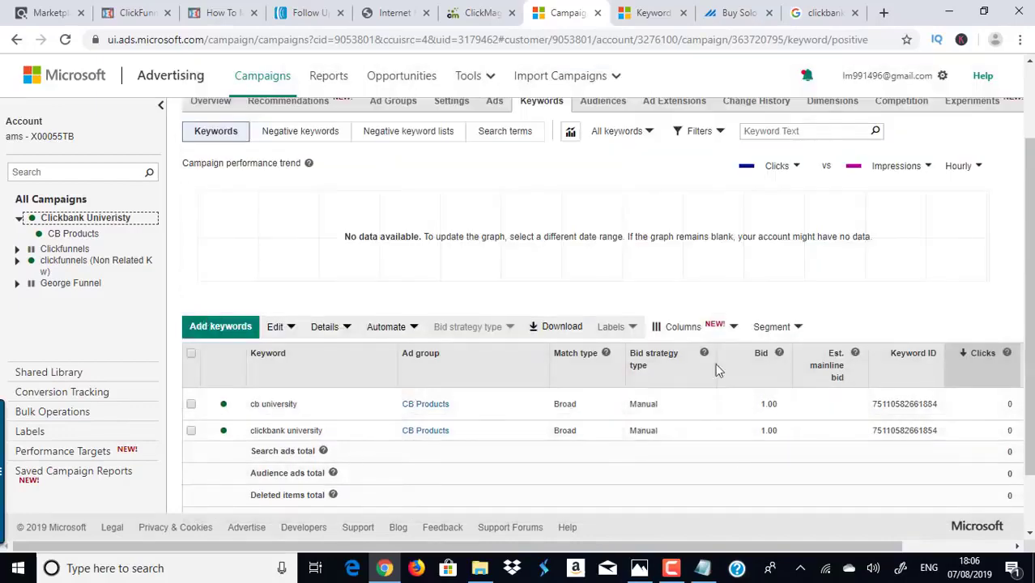
scroll(567, 421, down, 1)
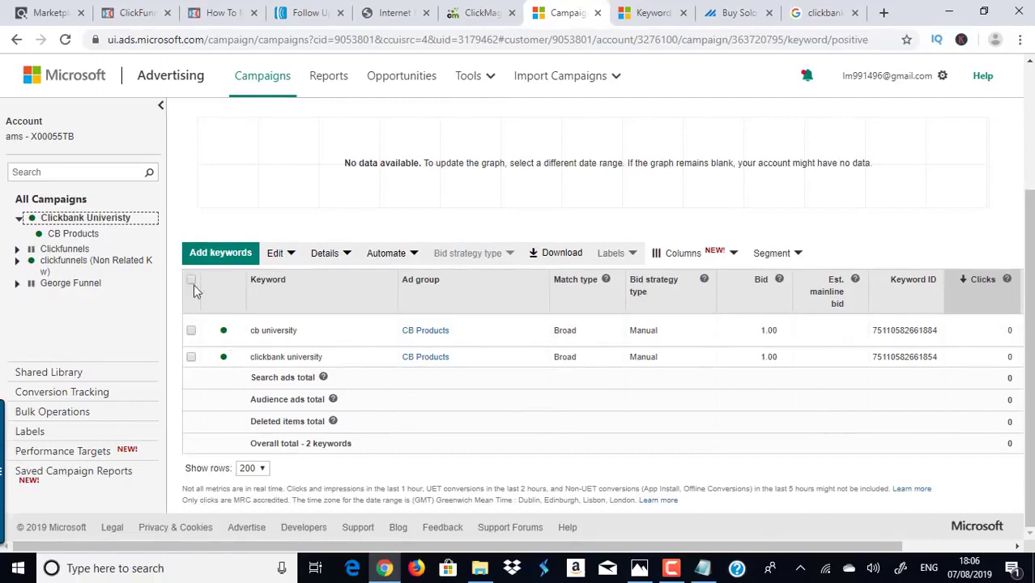
click(653, 12)
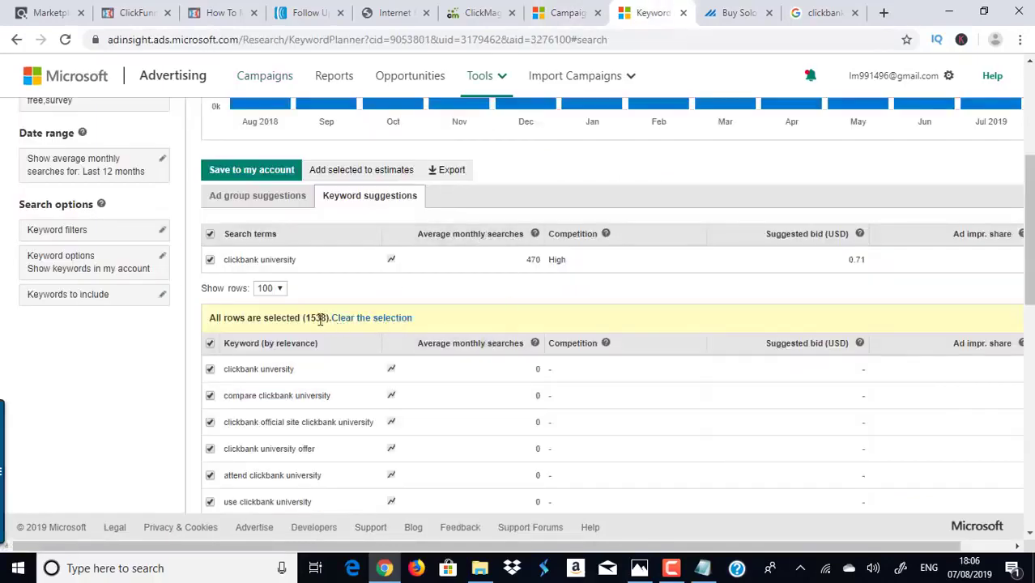
click(568, 12)
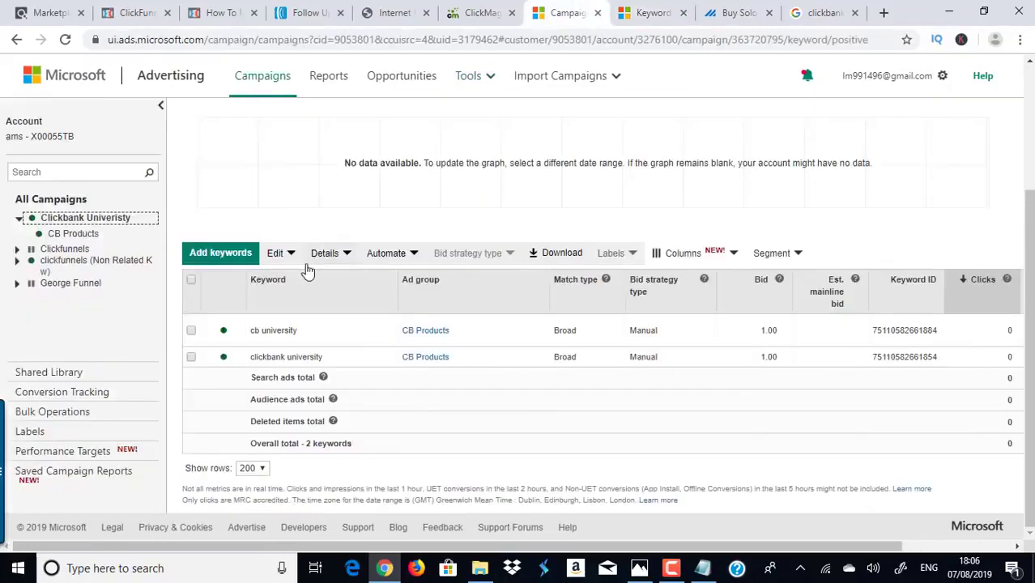
click(662, 10)
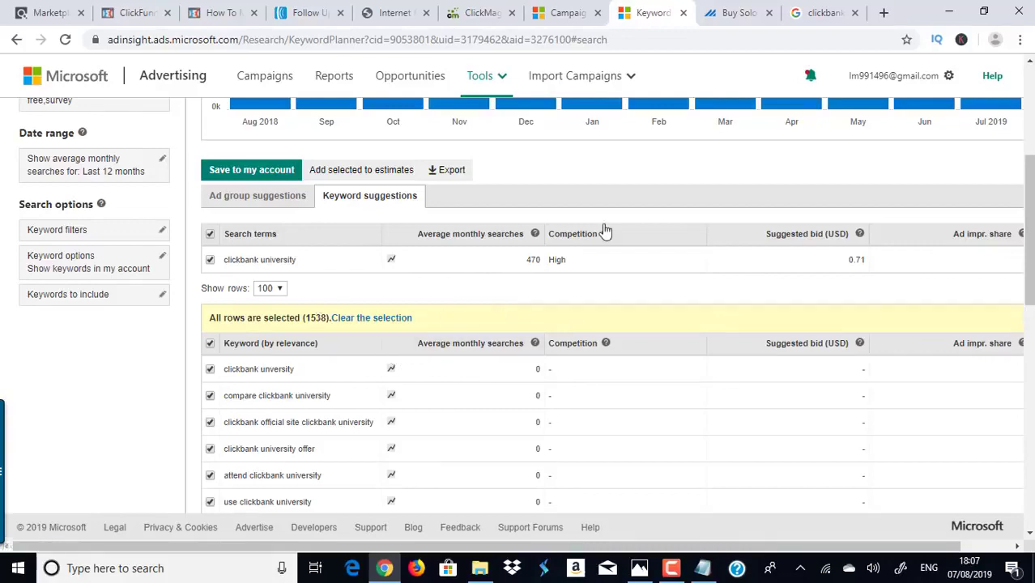
click(561, 12)
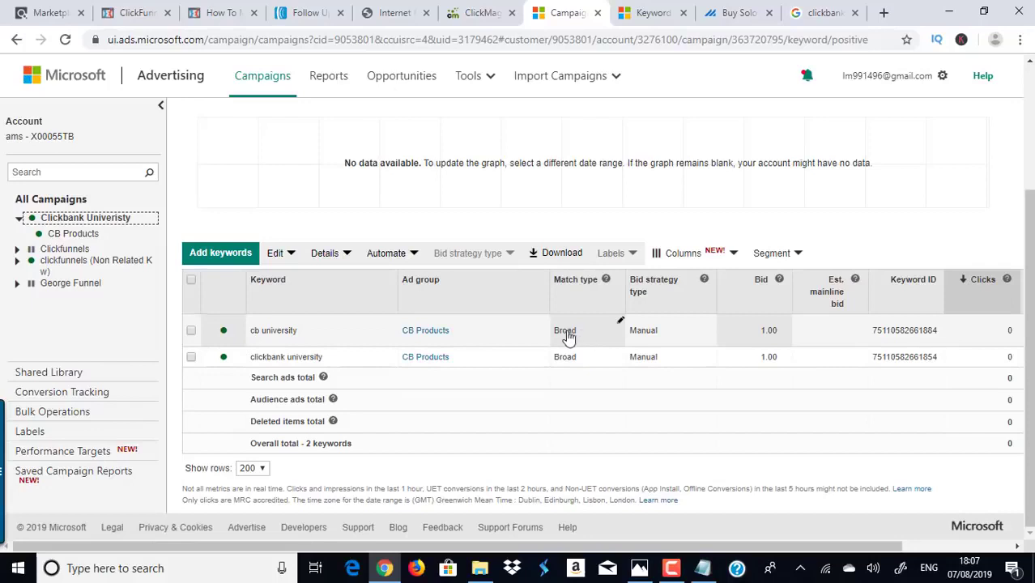
Step: Check the inline match type options for cb university, then cancel without changing it
click(622, 325)
click(607, 335)
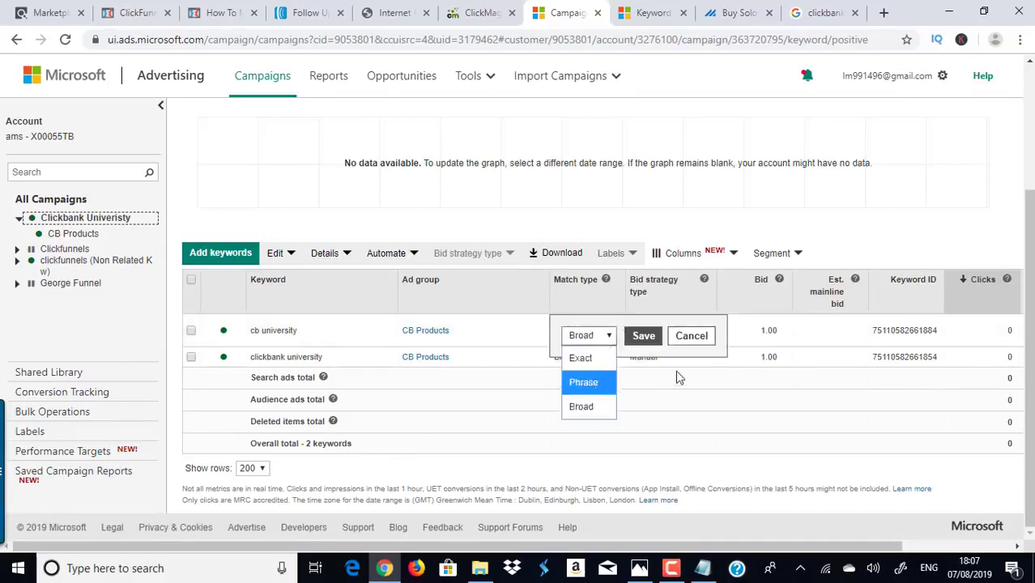
click(692, 336)
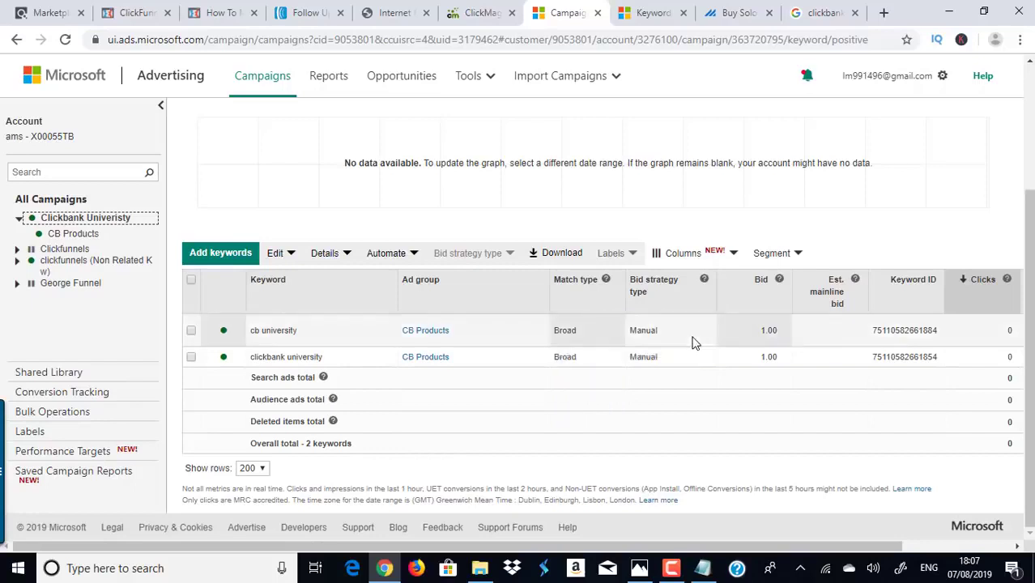
Step: Select both keywords and start a bulk match type change from the Edit menu
click(192, 281)
click(285, 253)
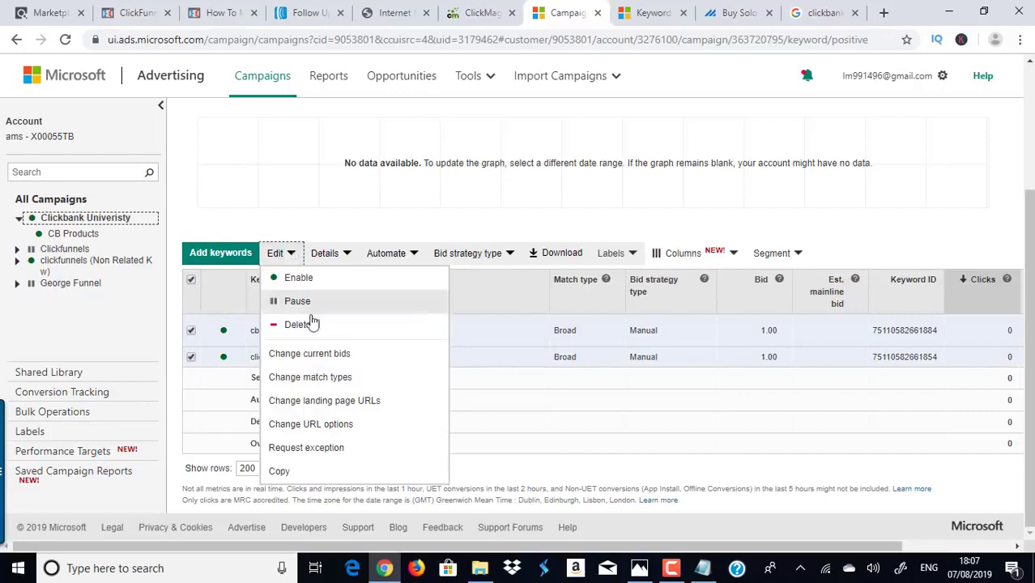
click(335, 377)
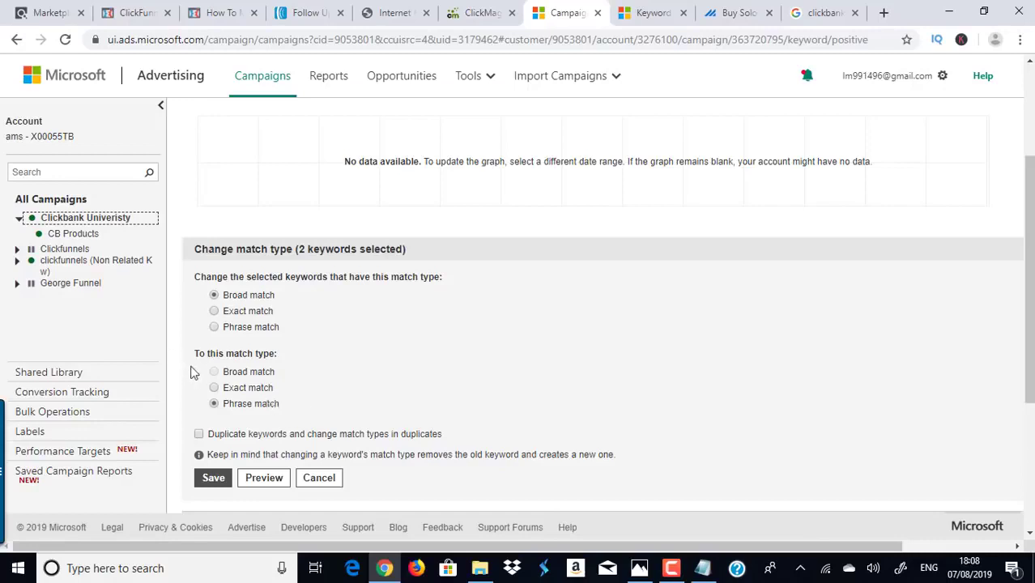
Step: Choose Exact match as the new match type for cb university and clickbank university
click(215, 389)
Step: Save the match type change, then bring Windows Photos forward and advance to the next saved image
click(213, 480)
click(734, 18)
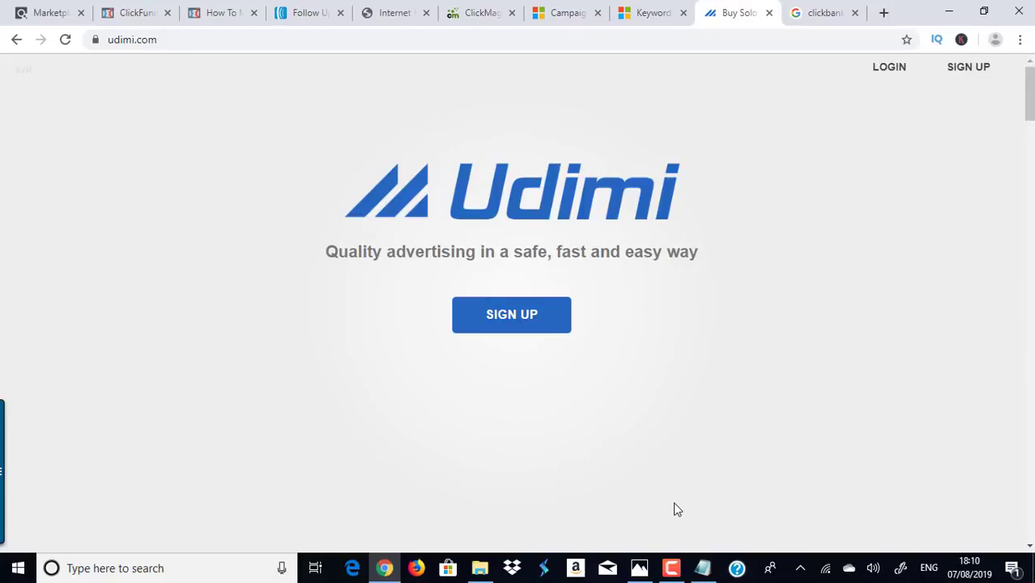
mouse_move(639, 568)
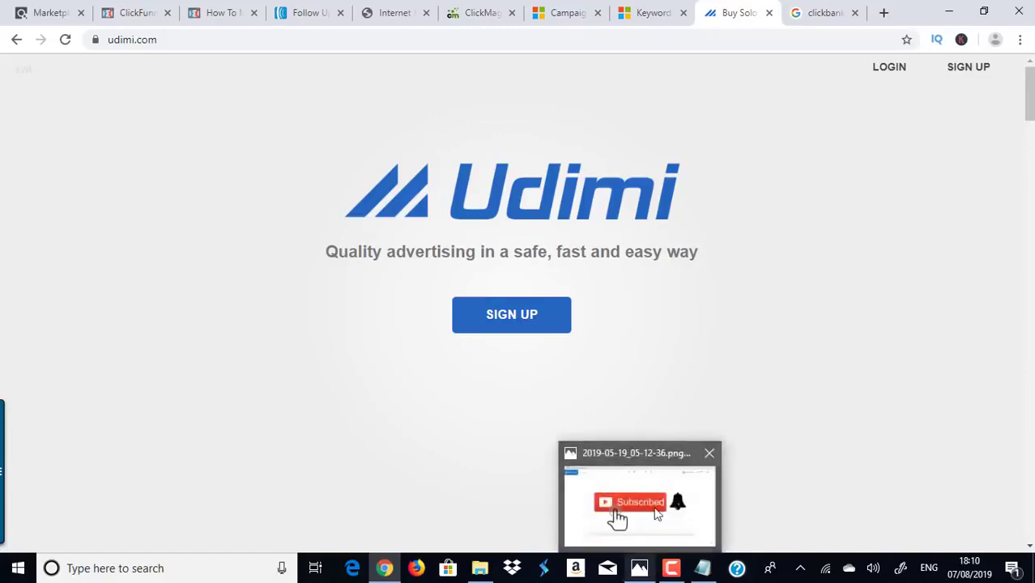
click(657, 514)
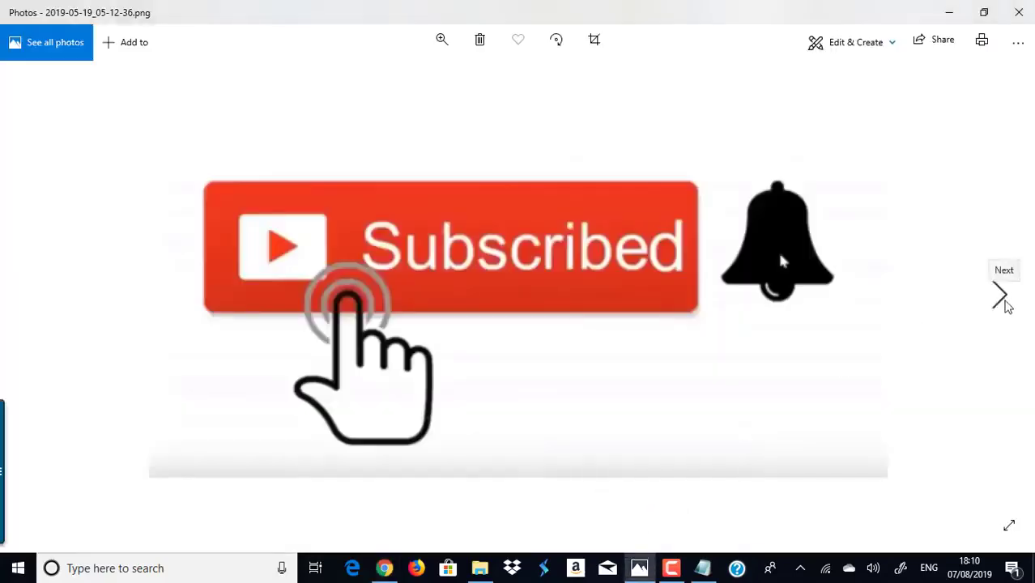
click(1005, 304)
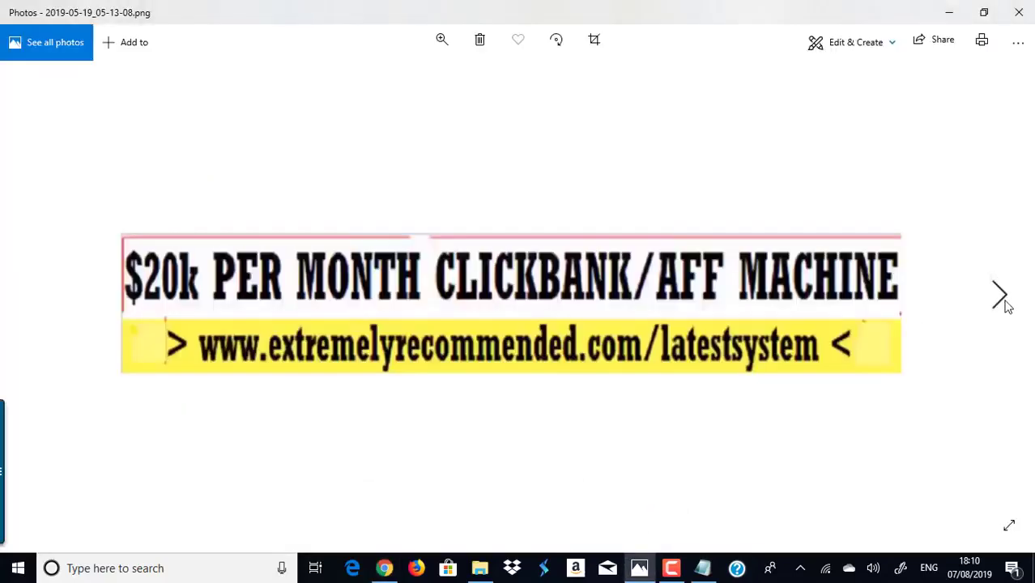